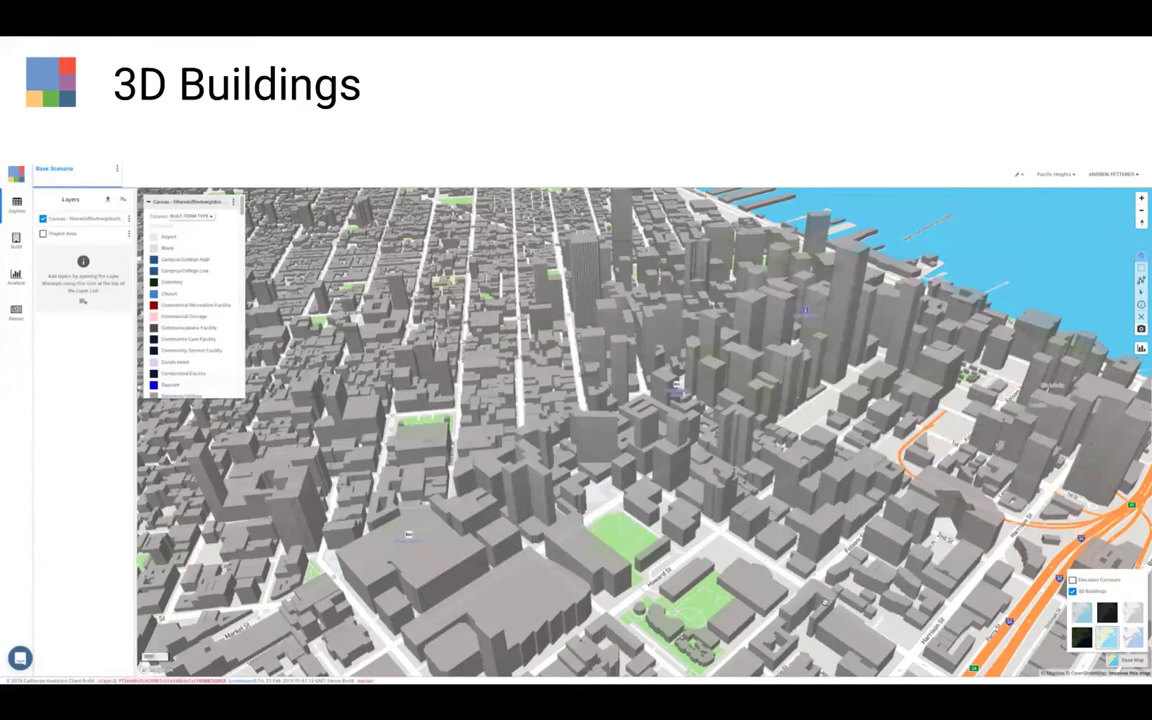
key("Right")
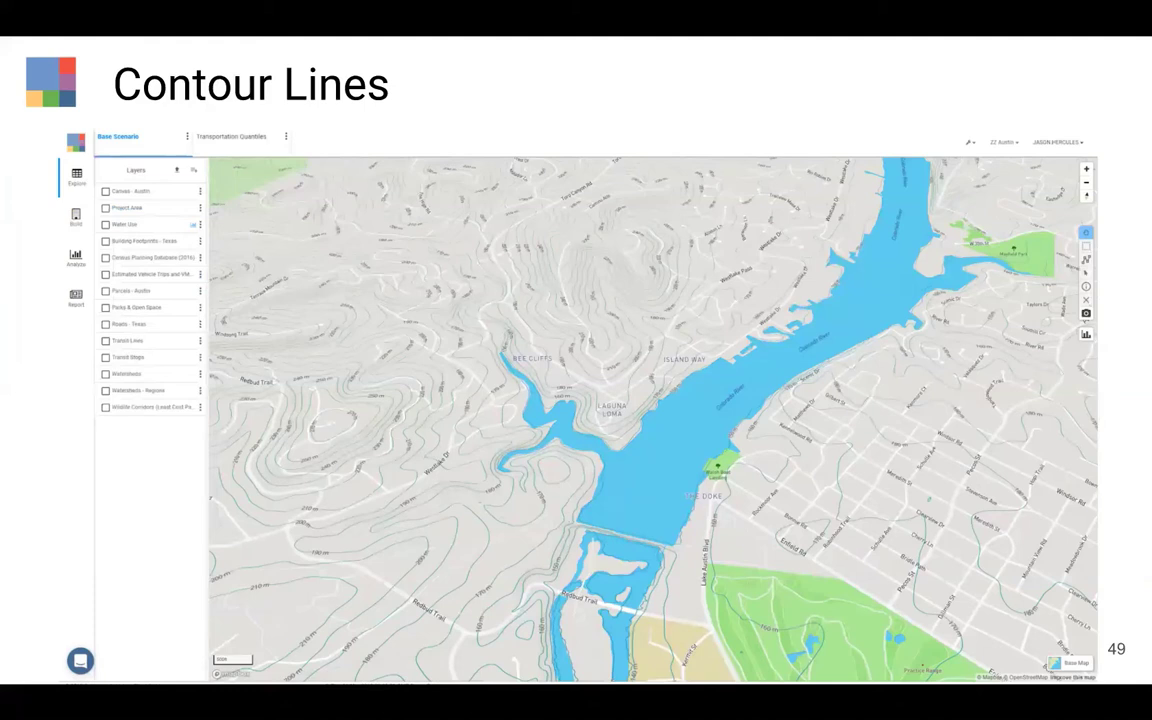
key("Right")
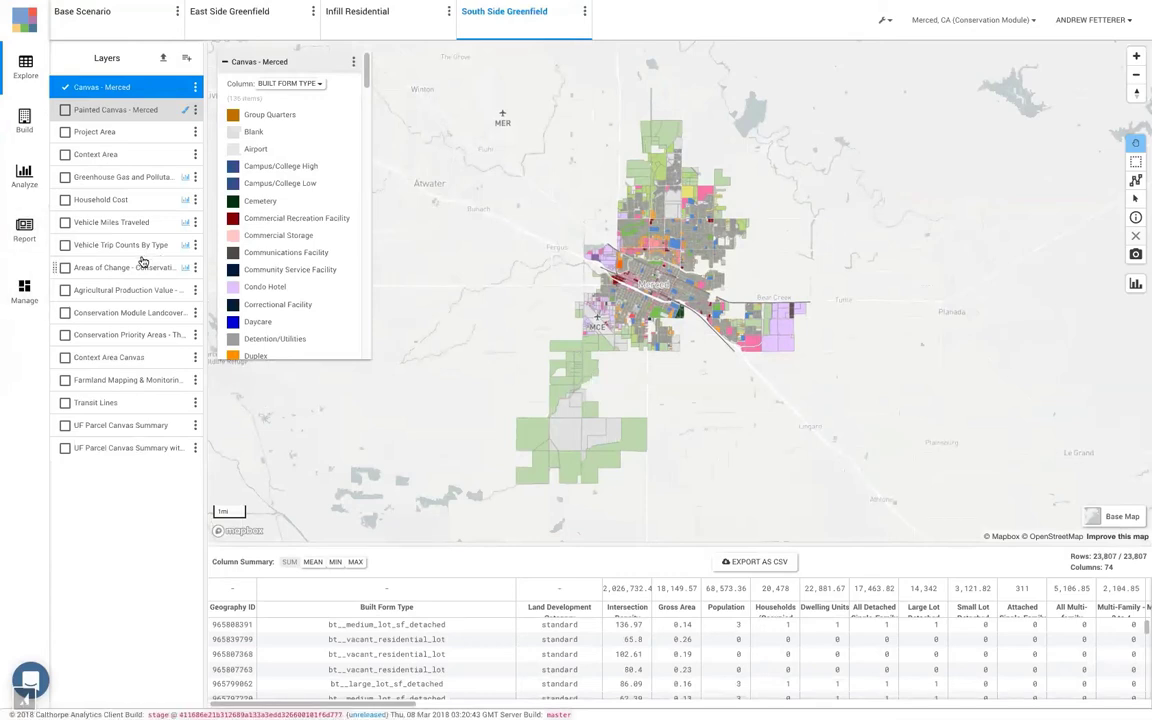
Step: Start a new project named "Champaign, IL Parcels" under the Calthorpe Analytics organization
left_click(931, 20)
scroll(911, 90, "up", 10)
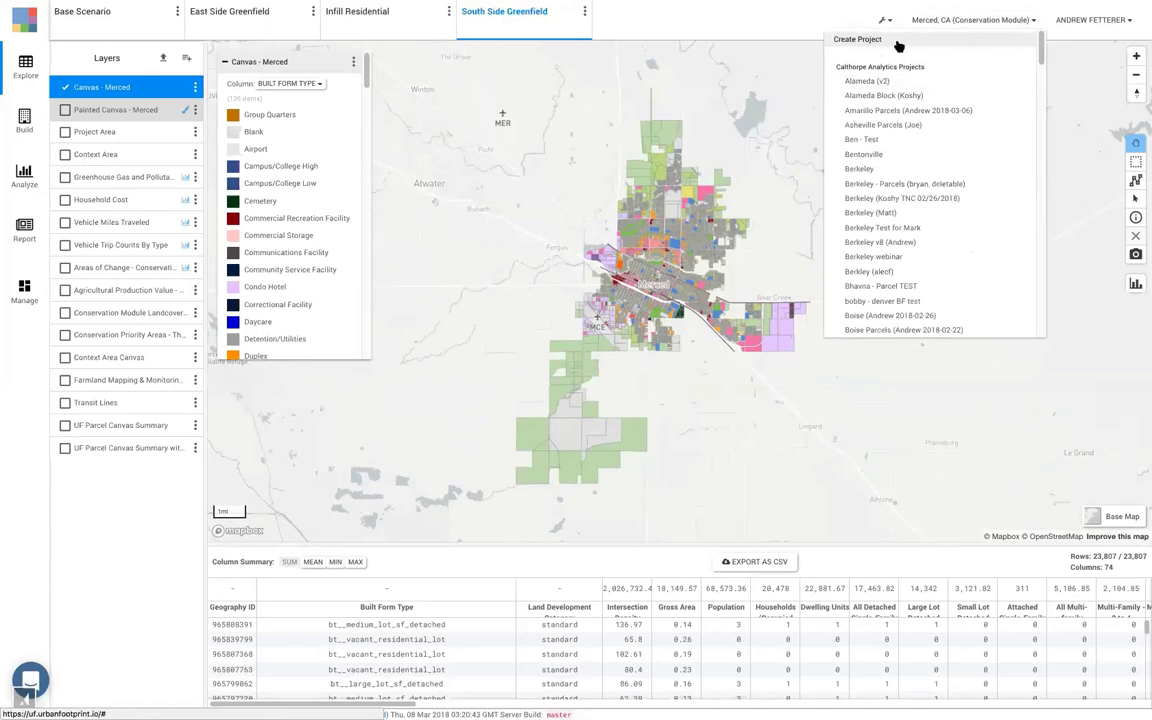
left_click(900, 42)
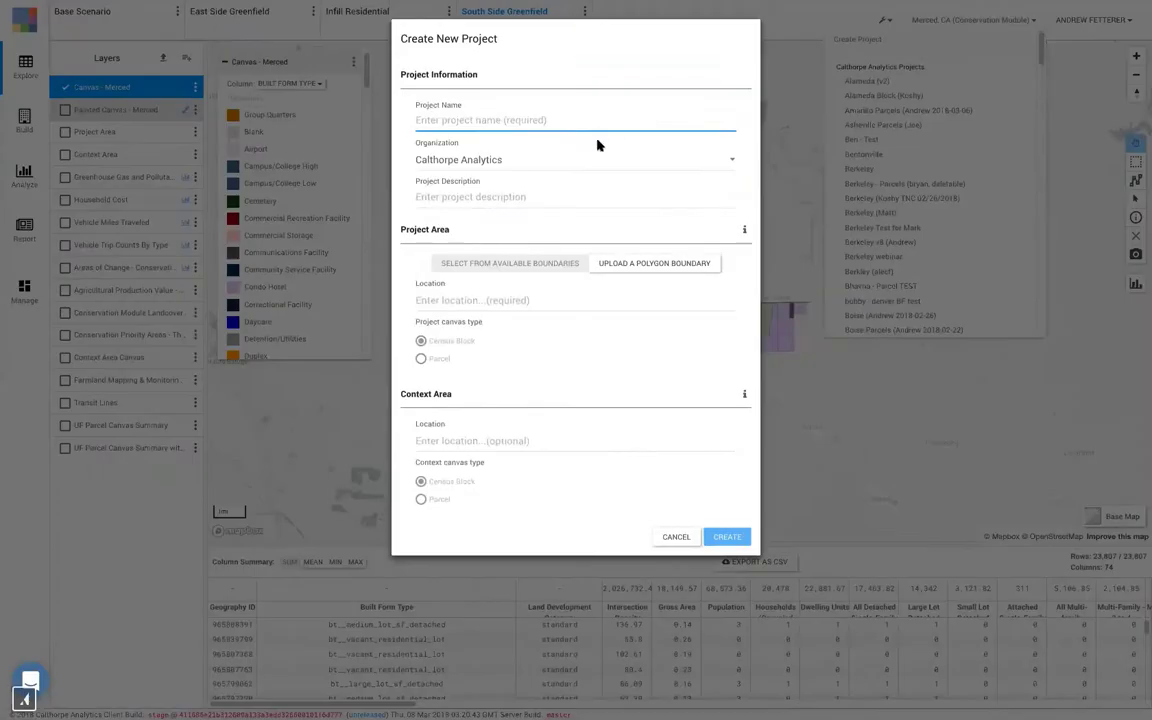
left_click(599, 121)
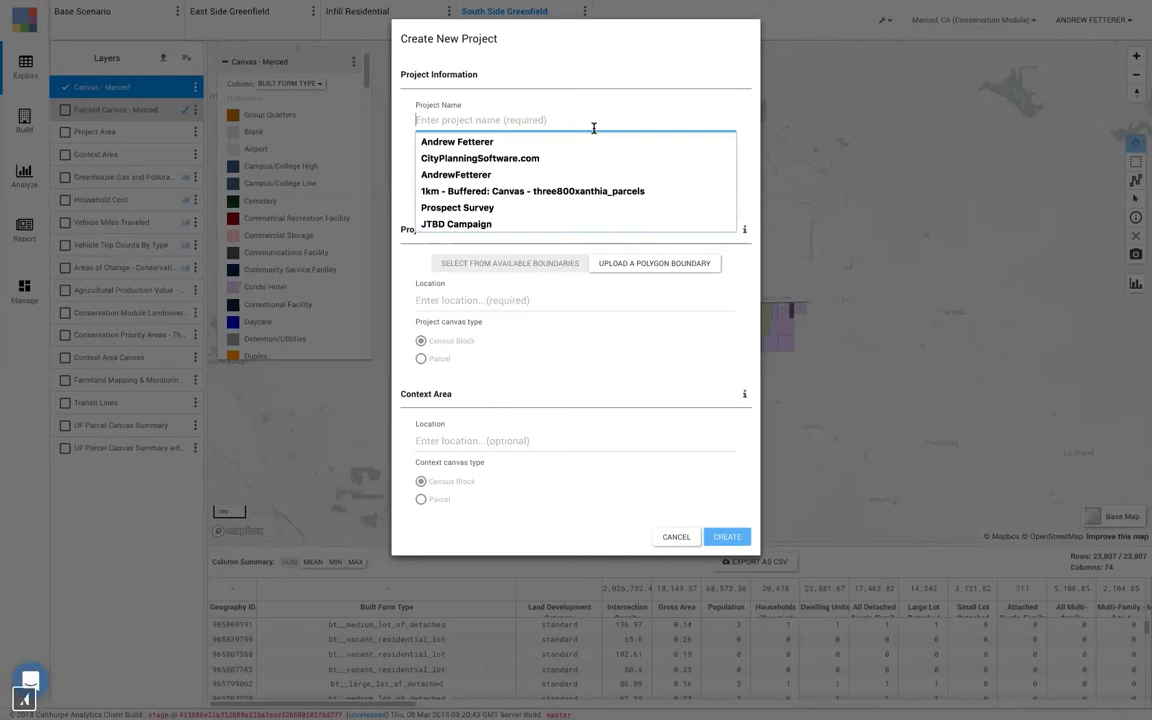
type("Cham")
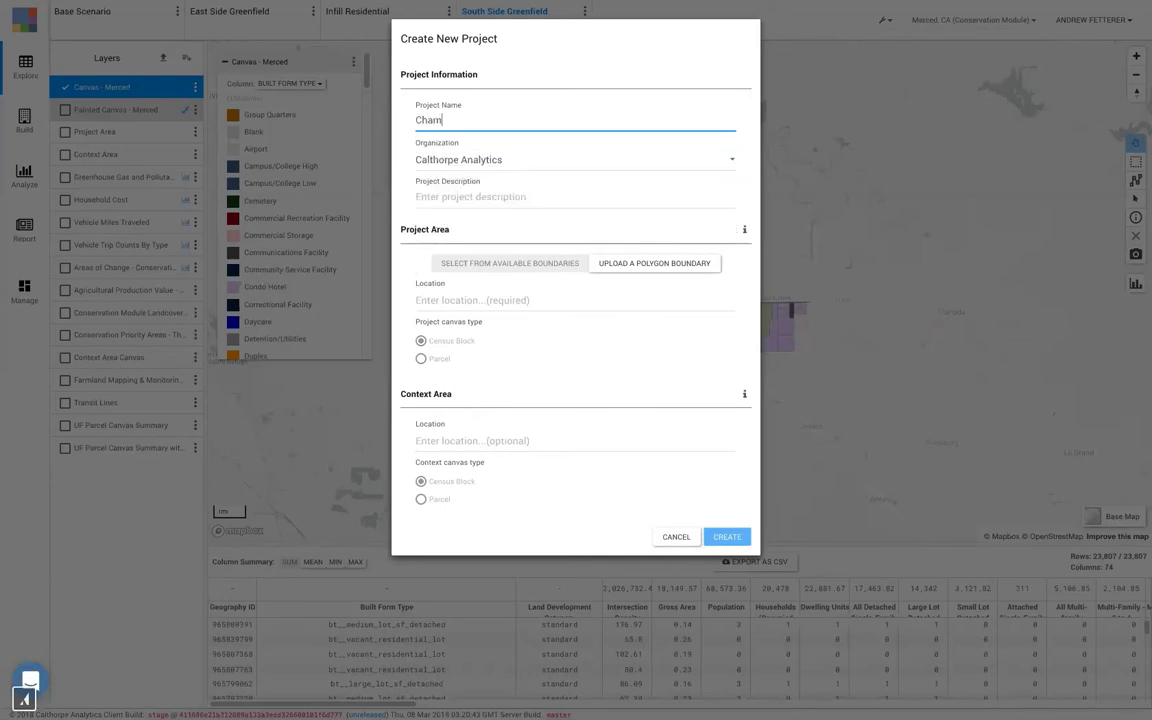
type("paign, IL Parcels")
left_click(509, 161)
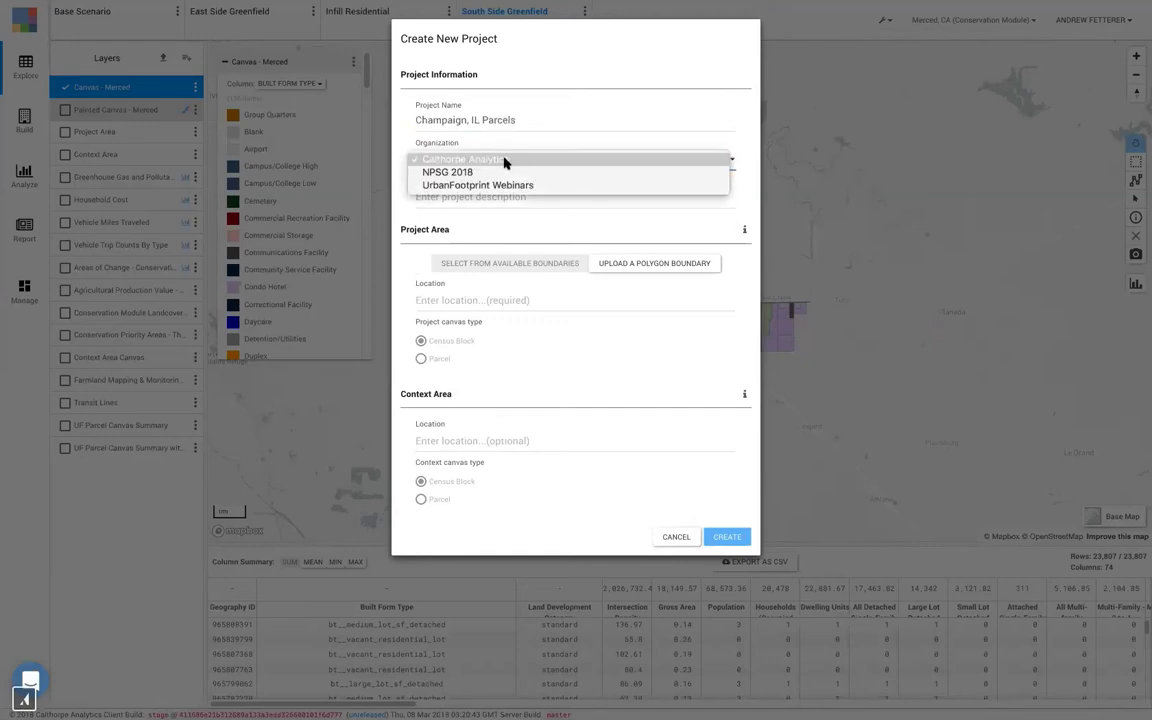
left_click(511, 159)
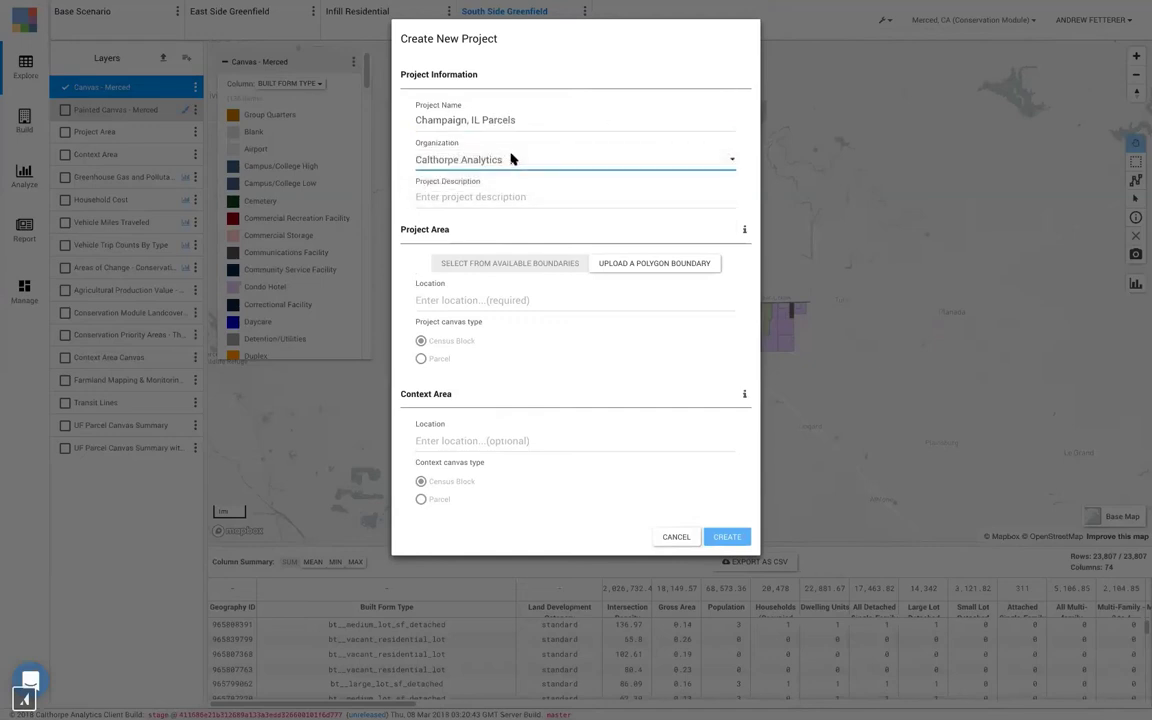
Step: Set the project area to the place Champaign (Illinois) with a Parcel canvas and create the project
left_click(497, 299)
type("c")
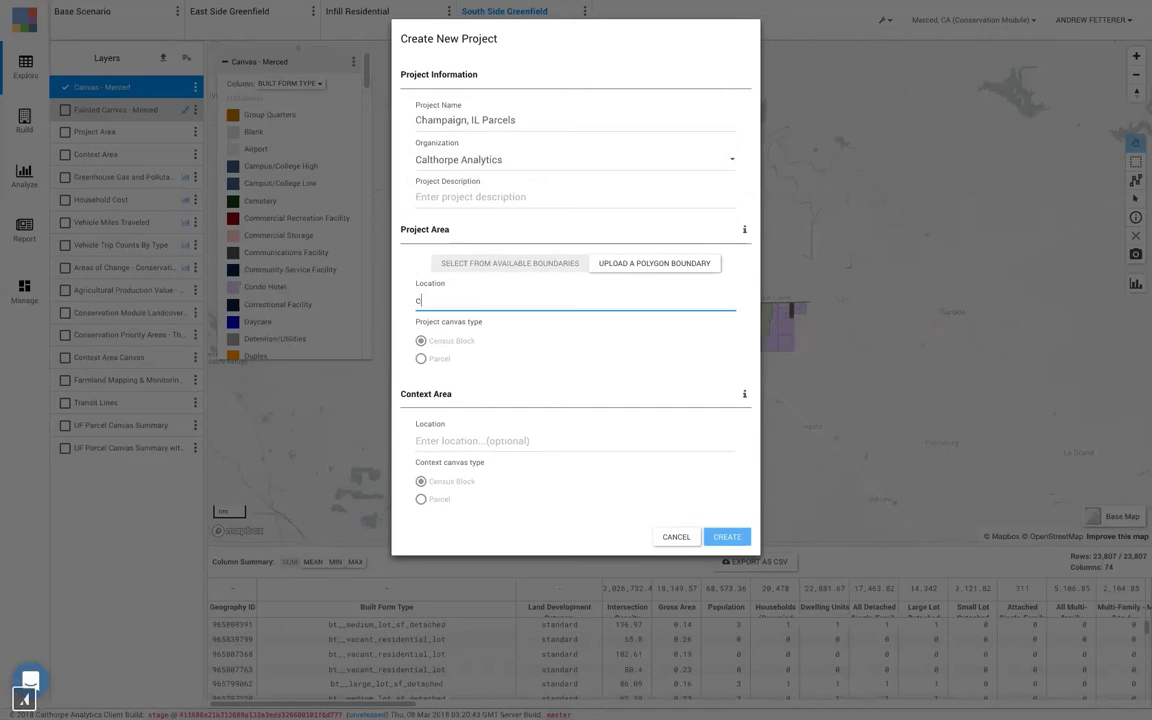
type("hampaign")
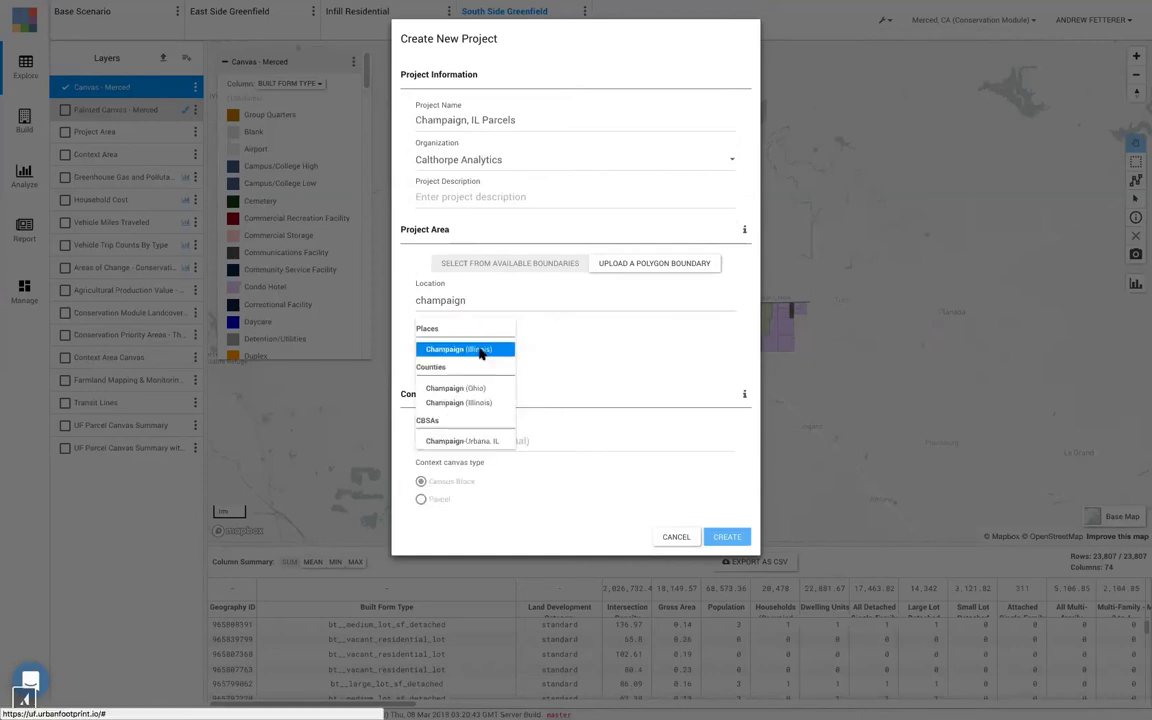
left_click(480, 351)
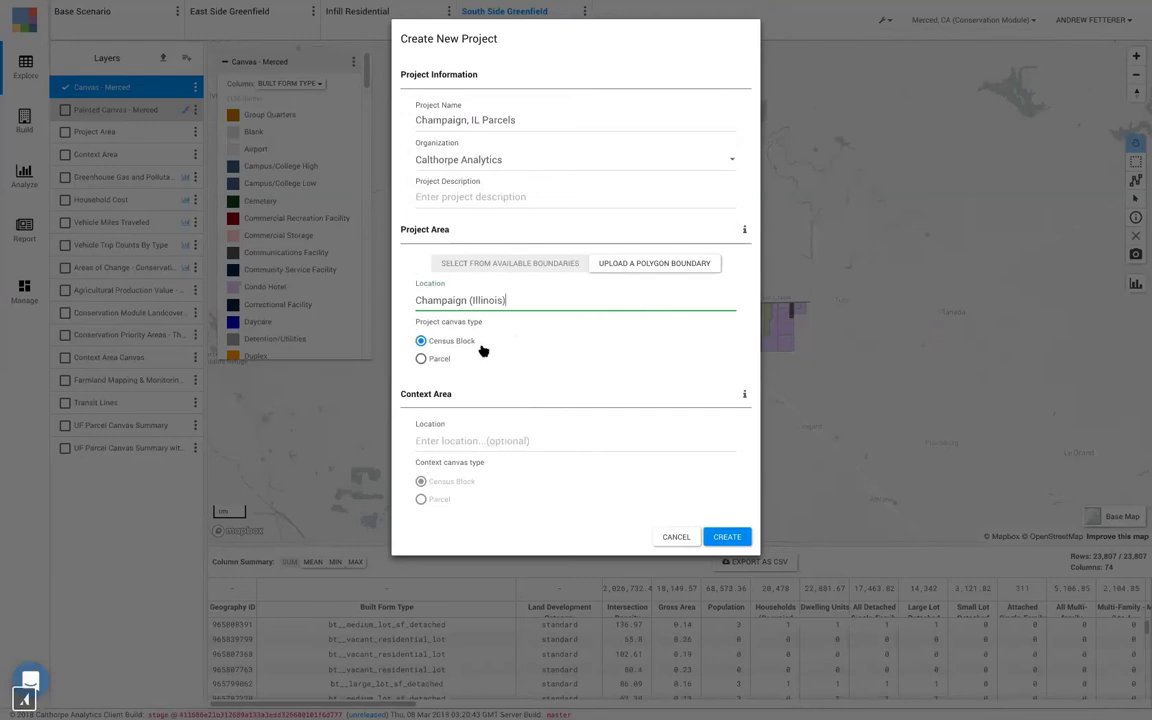
left_click(427, 360)
left_click(727, 537)
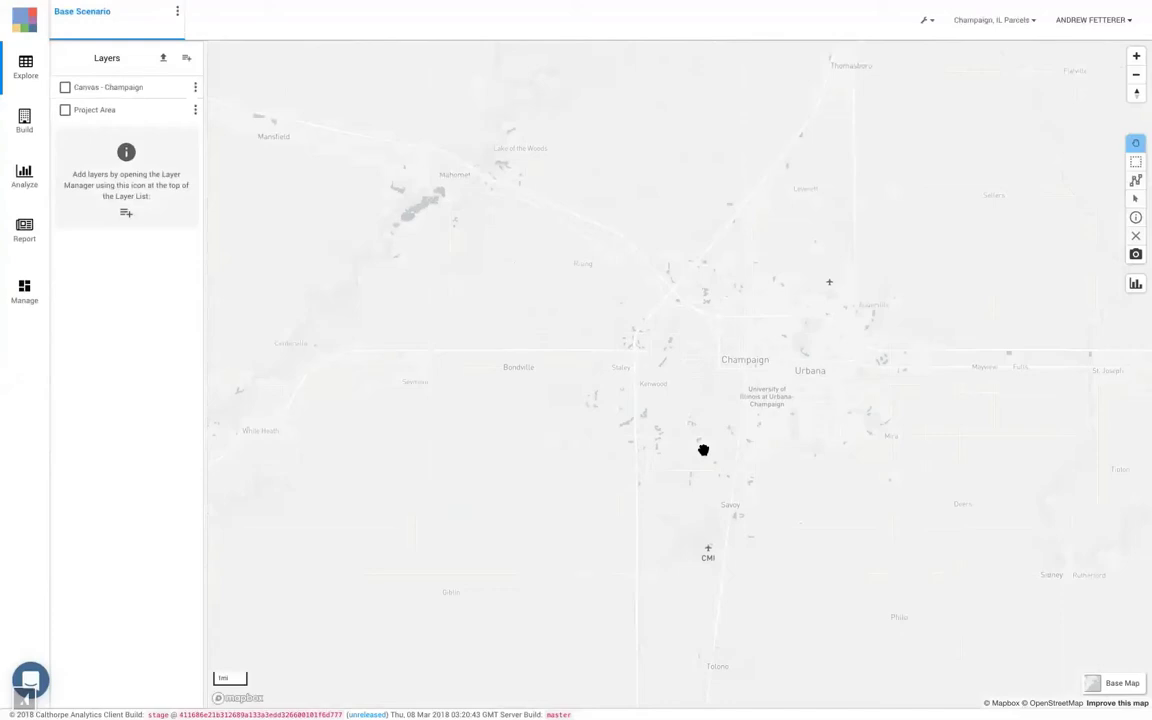
Step: Display the Canvas - Champaign layer on the map and frame the whole city
left_click(129, 88)
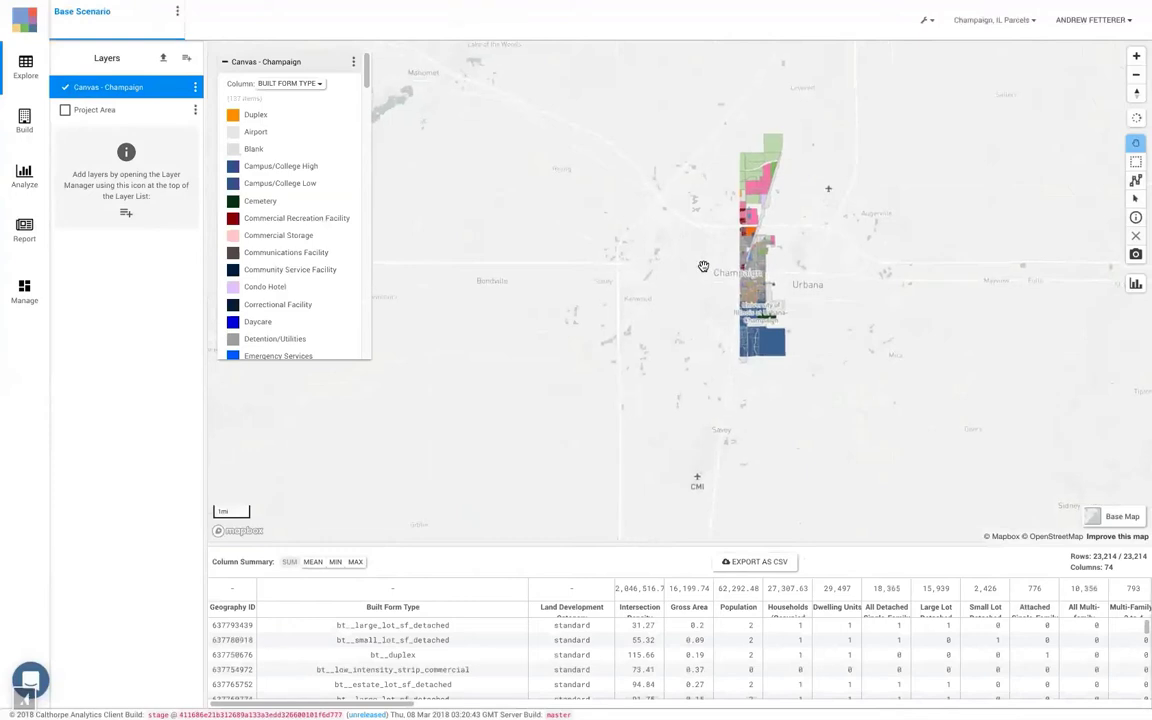
scroll(724, 272, "up", 3)
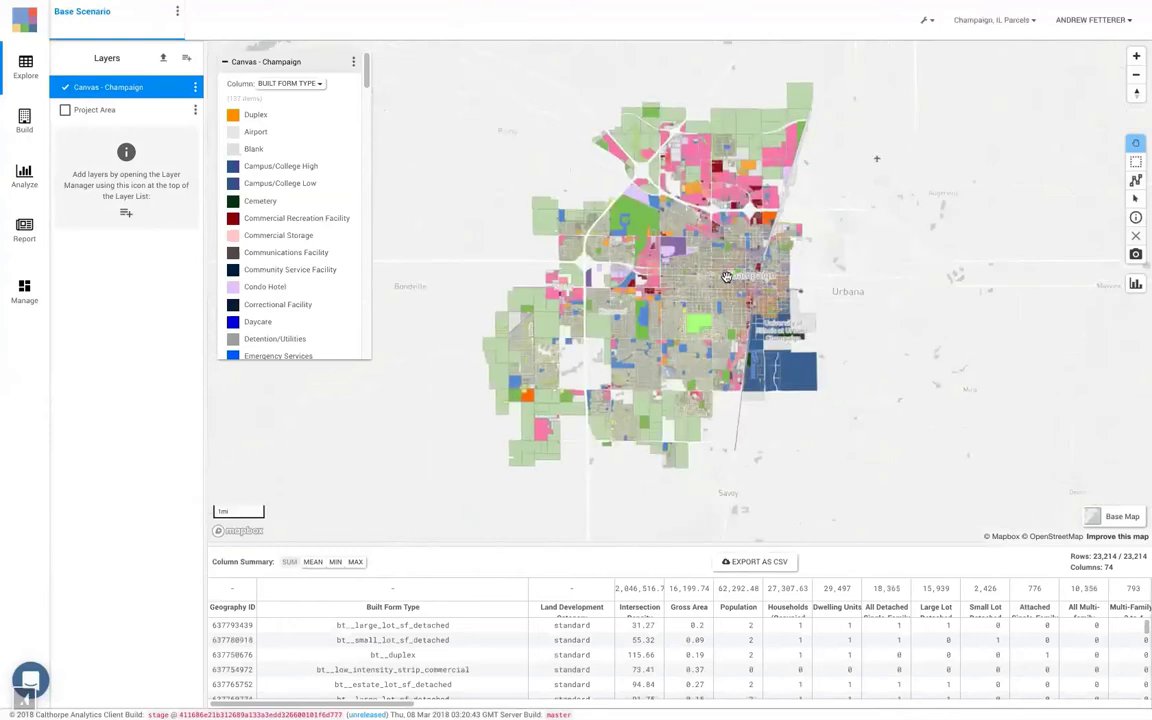
scroll(727, 278, "up", 1)
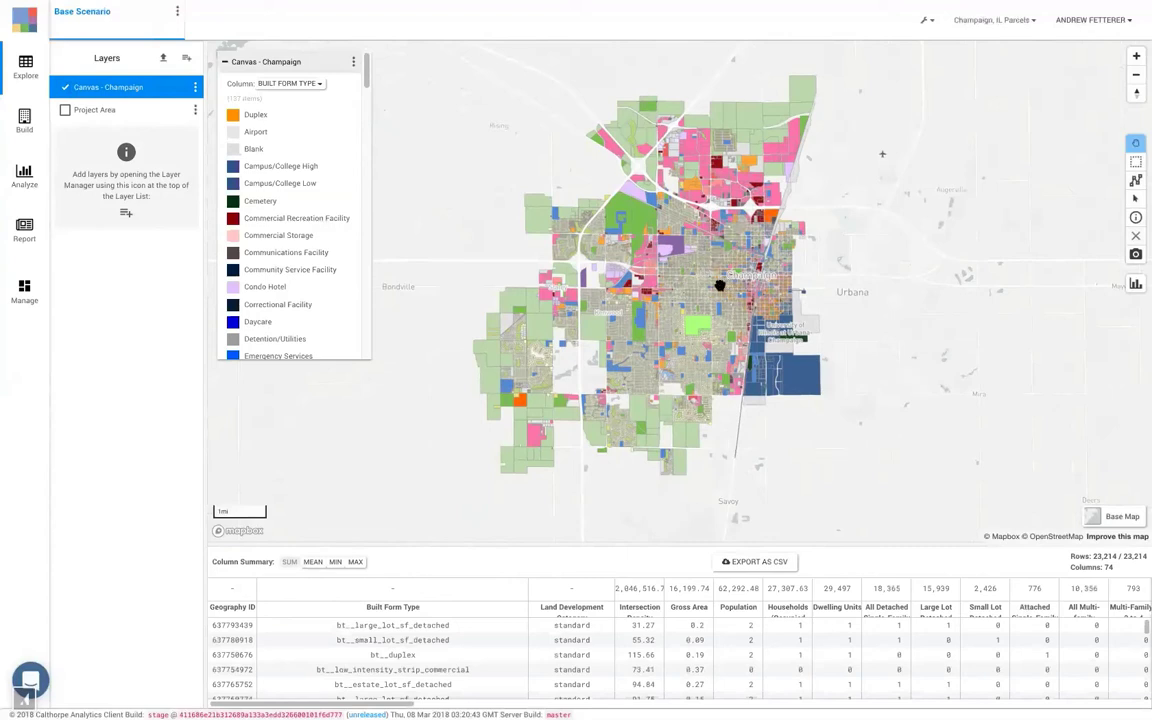
Step: Create a new scenario from the Base Scenario and switch to it
left_click(177, 11)
left_click(218, 40)
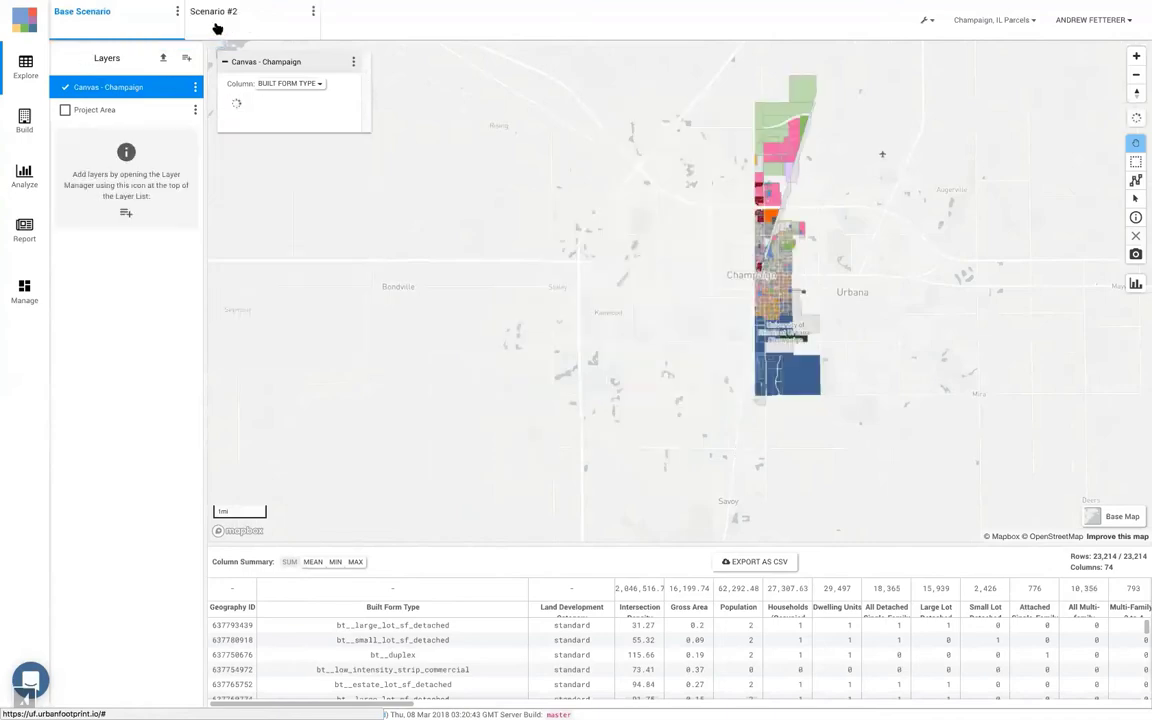
left_click(217, 29)
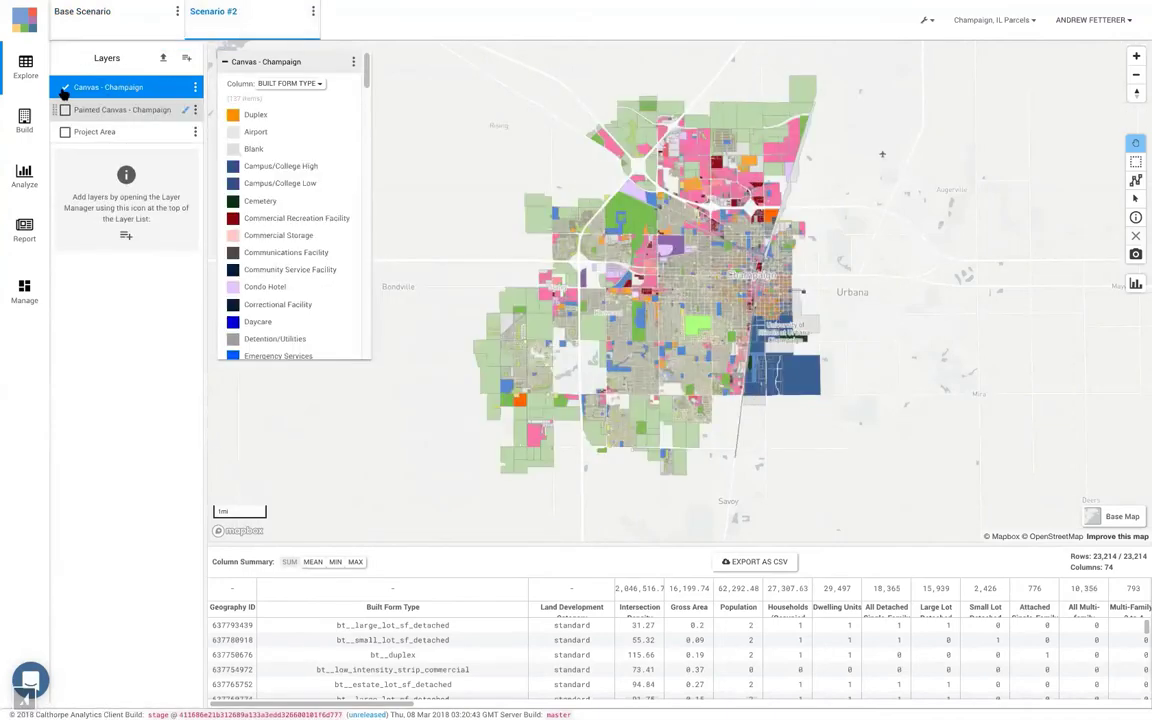
Step: Show the Painted Canvas - Champaign layer and filter it by Built Form Type to bt__vacant_residential_lot
left_click(89, 111)
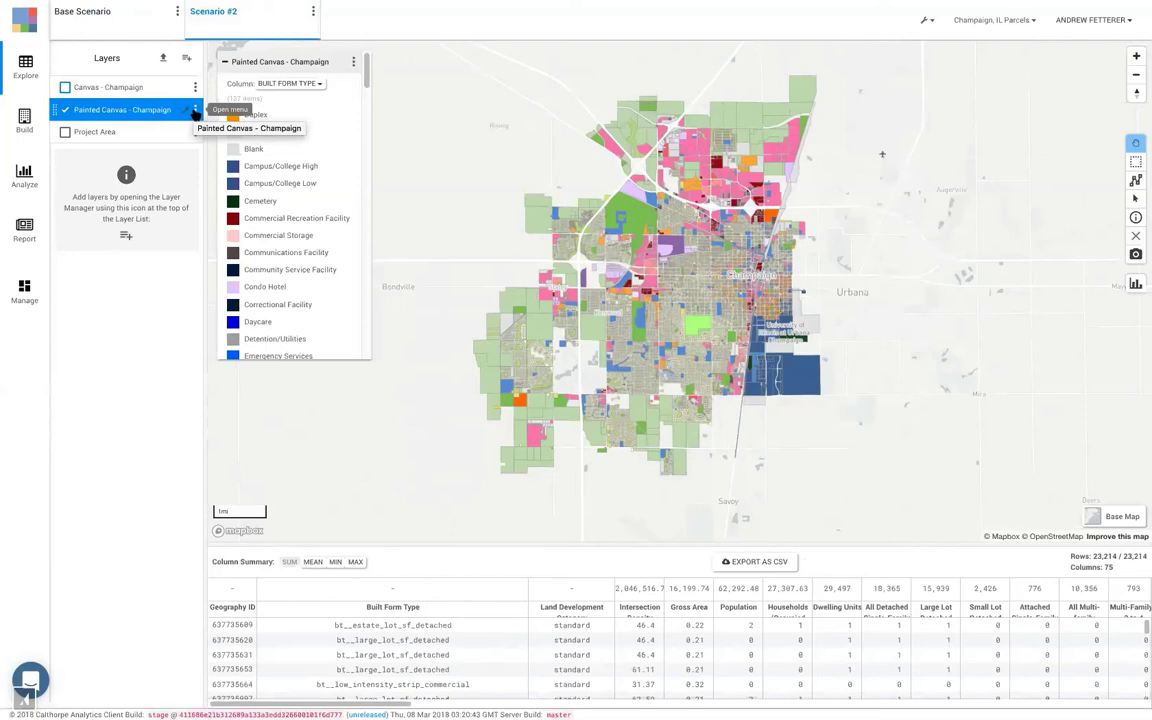
right_click(194, 113)
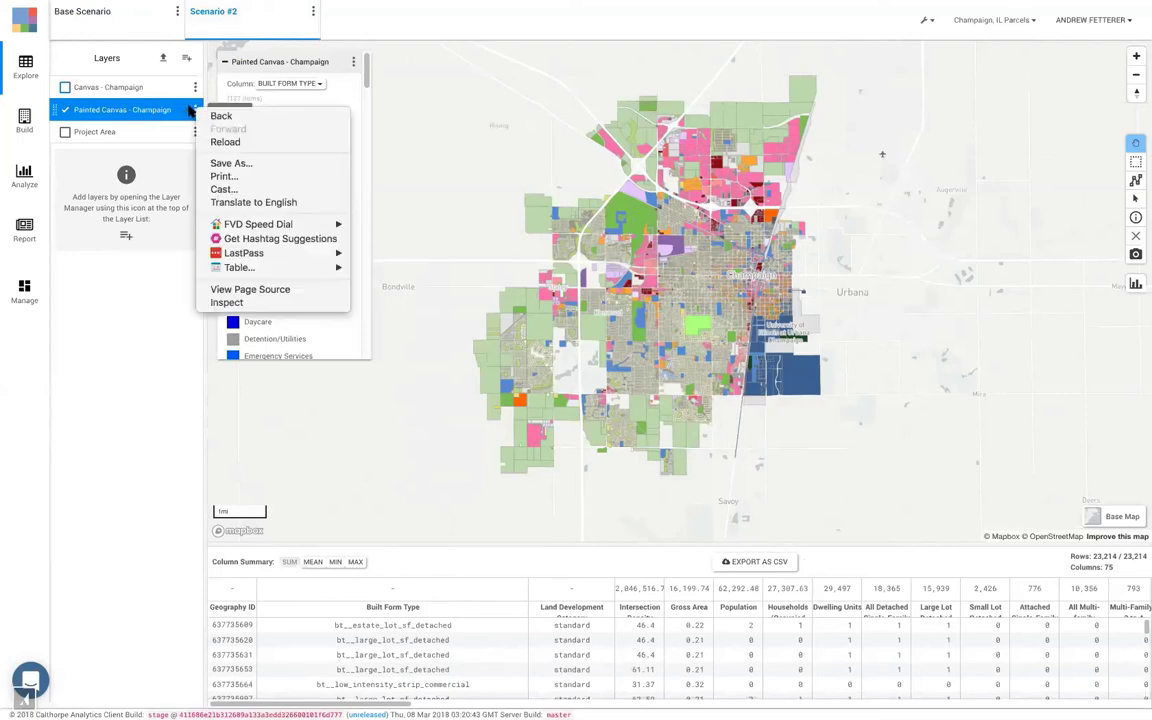
left_click(186, 109)
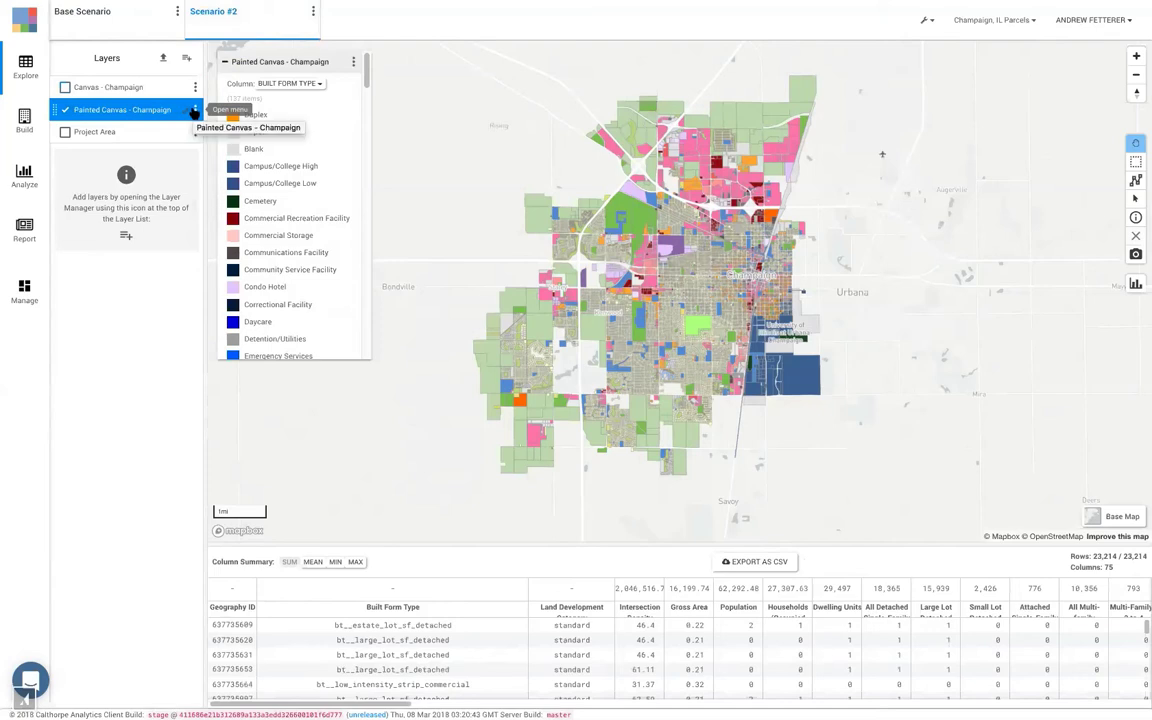
left_click(195, 110)
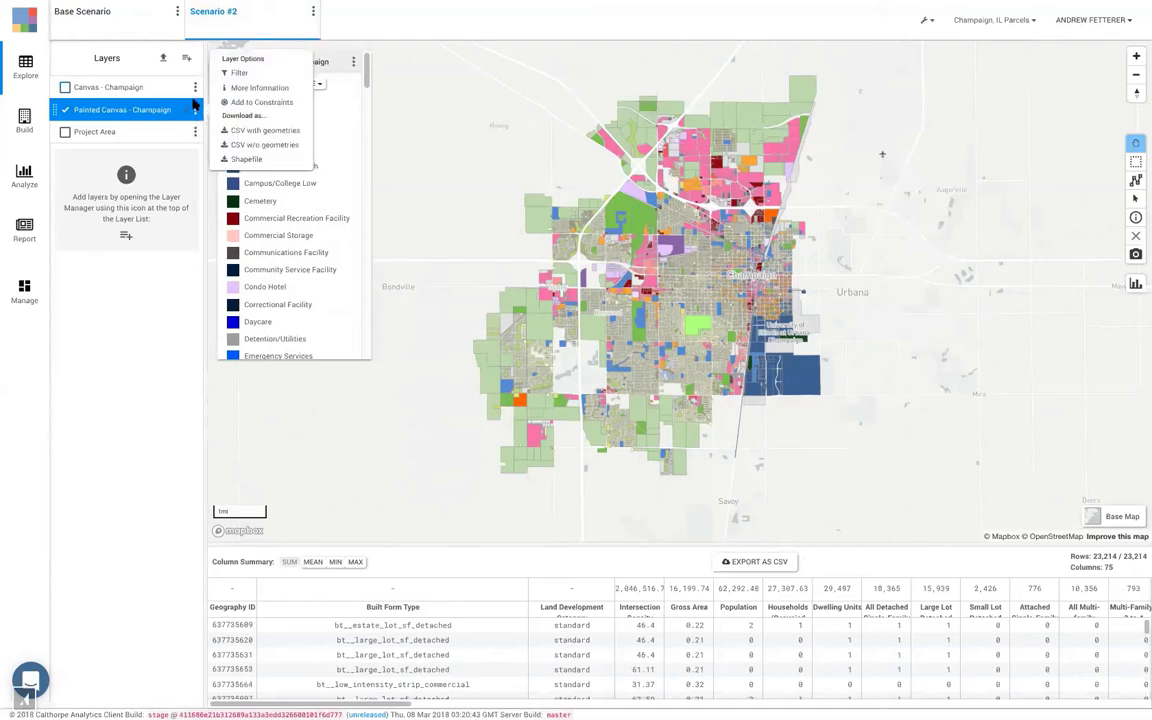
left_click(237, 74)
left_click(278, 117)
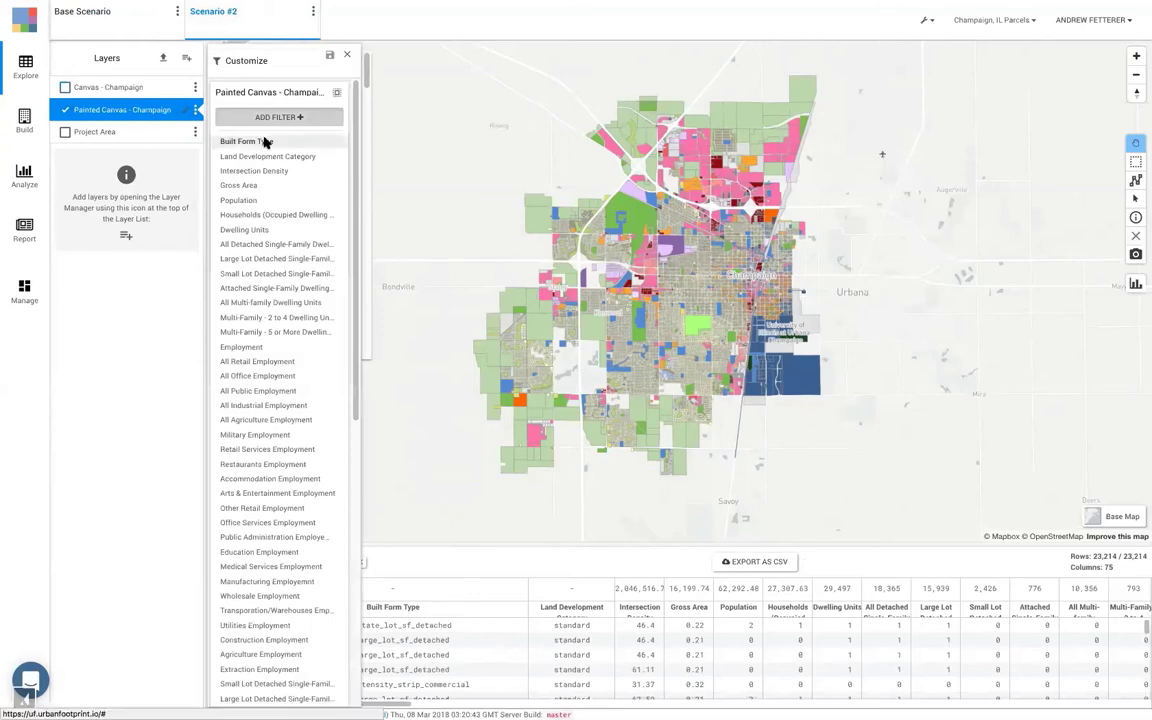
left_click(265, 141)
scroll(278, 290, "down", 5)
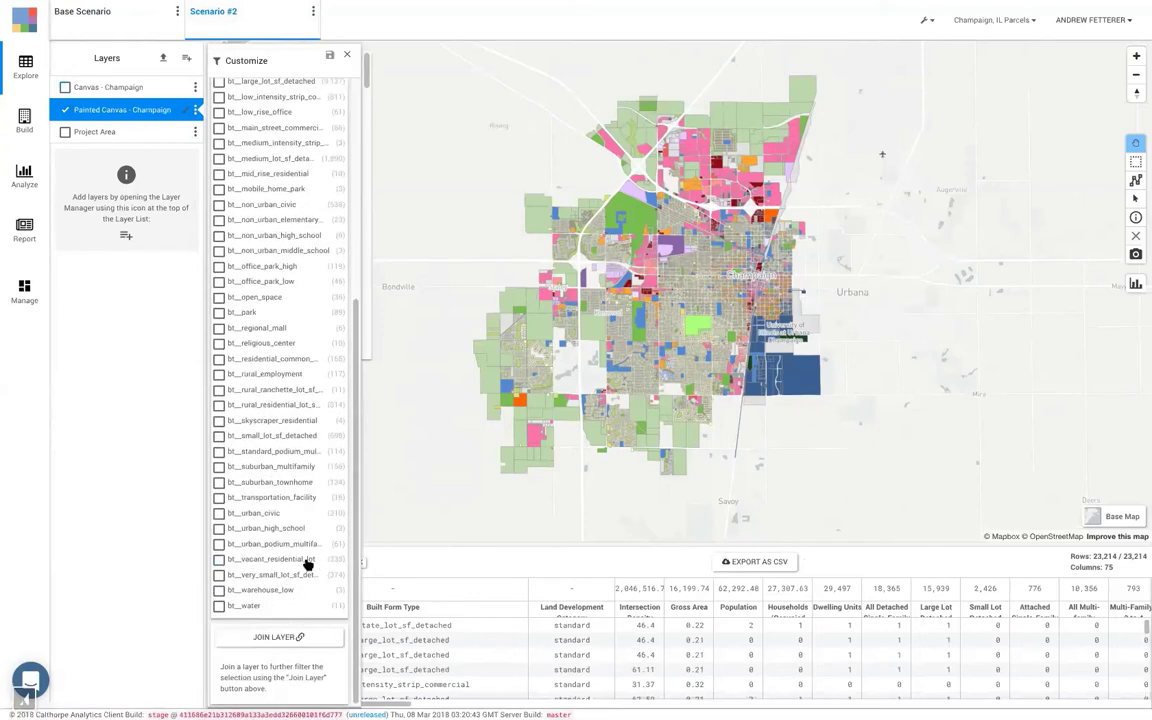
left_click(275, 564)
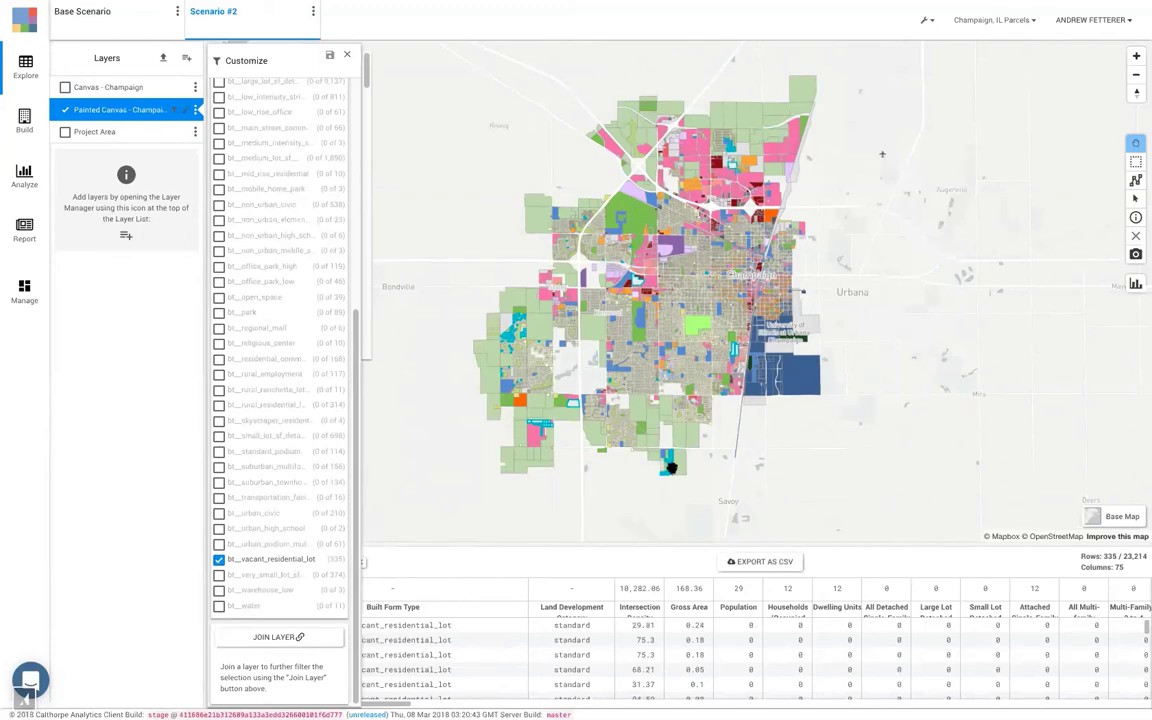
Step: Switch the base map to satellite imagery around the vacant lots south of W Curtis Rd and close the layer's filter settings
scroll(671, 467, "up", 6)
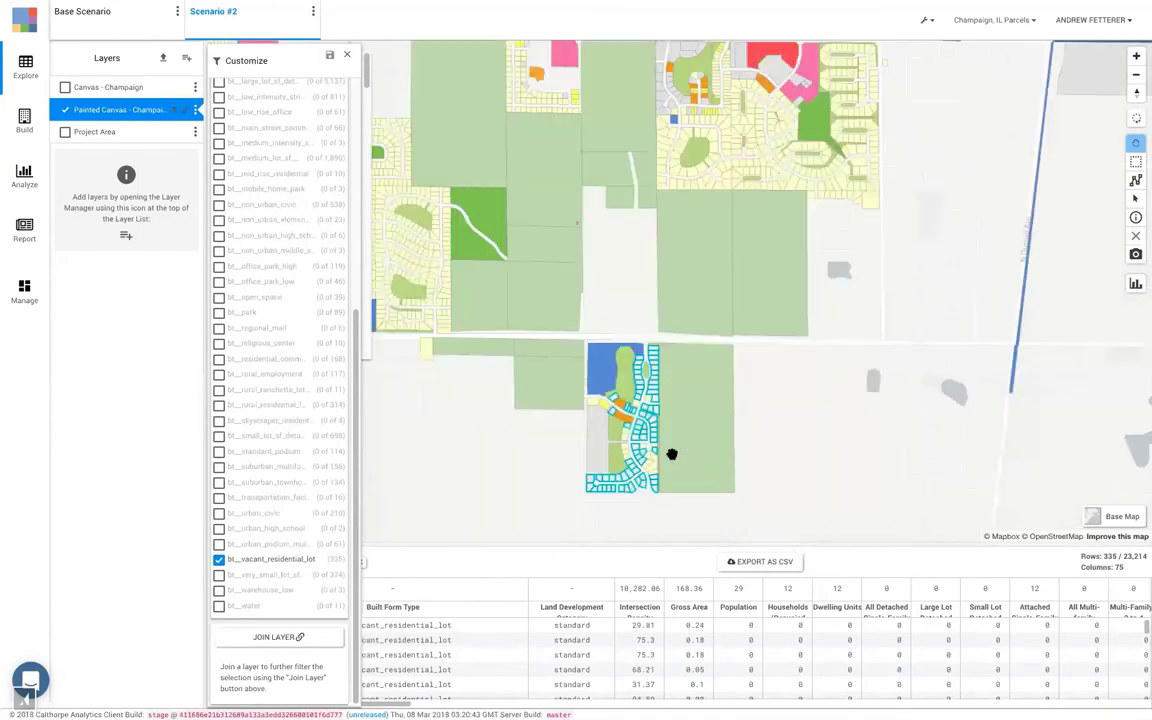
scroll(634, 425, "up", 3)
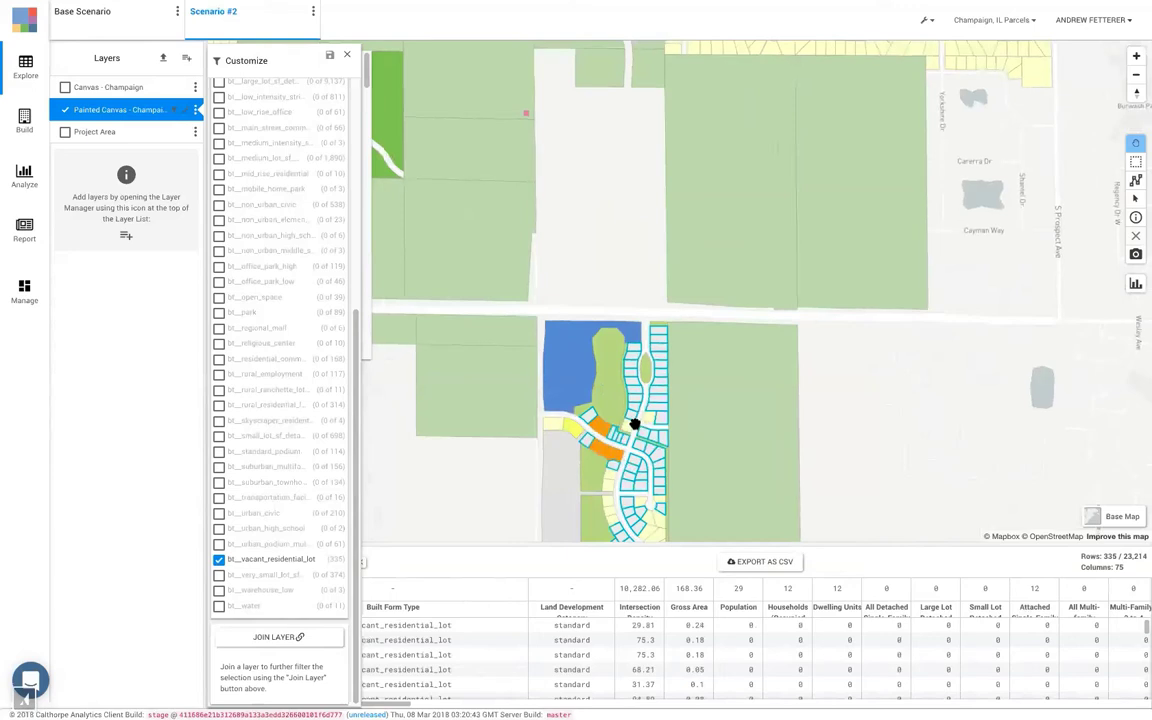
scroll(634, 425, "up", 3)
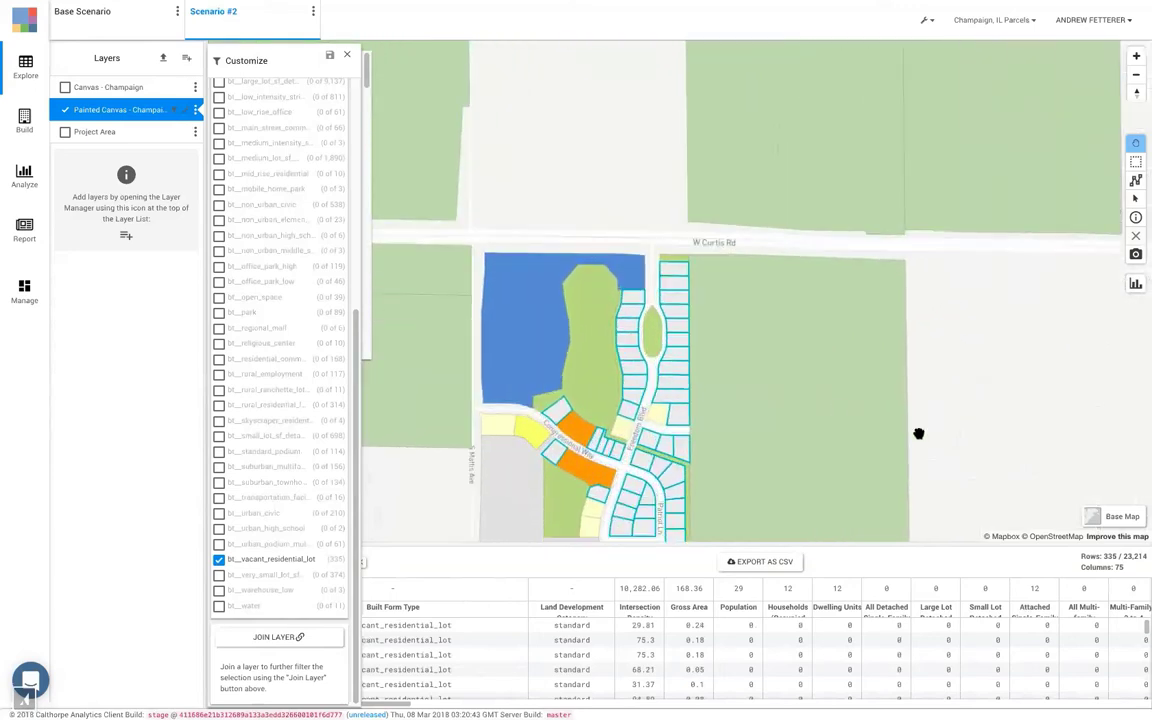
left_click(1113, 515)
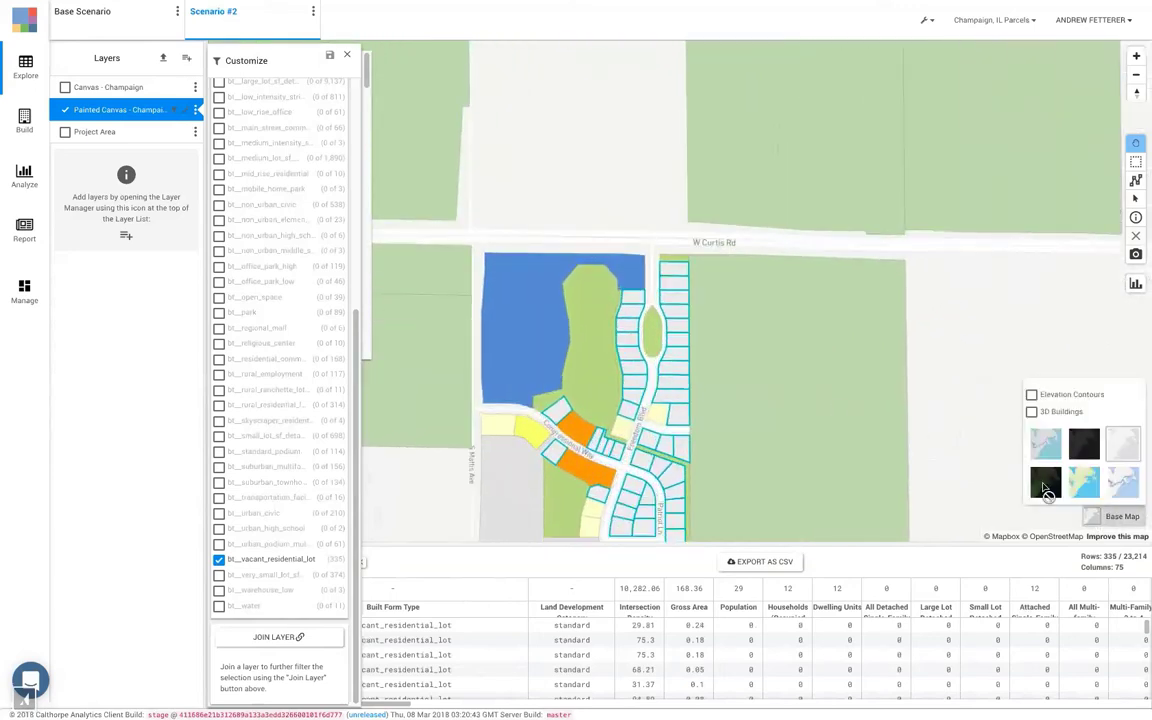
left_click(1045, 485)
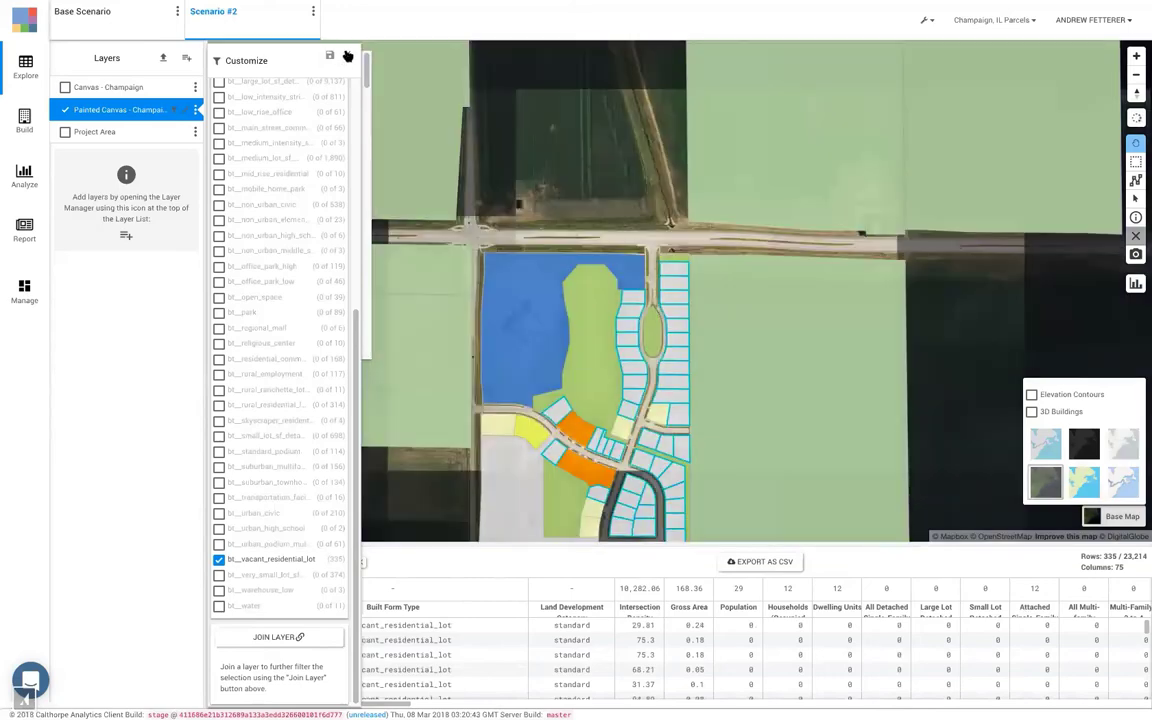
left_click(347, 55)
Step: Preview the Painted Canvas fill at 60% opacity over the imagery and close the style settings without saving
left_click(353, 63)
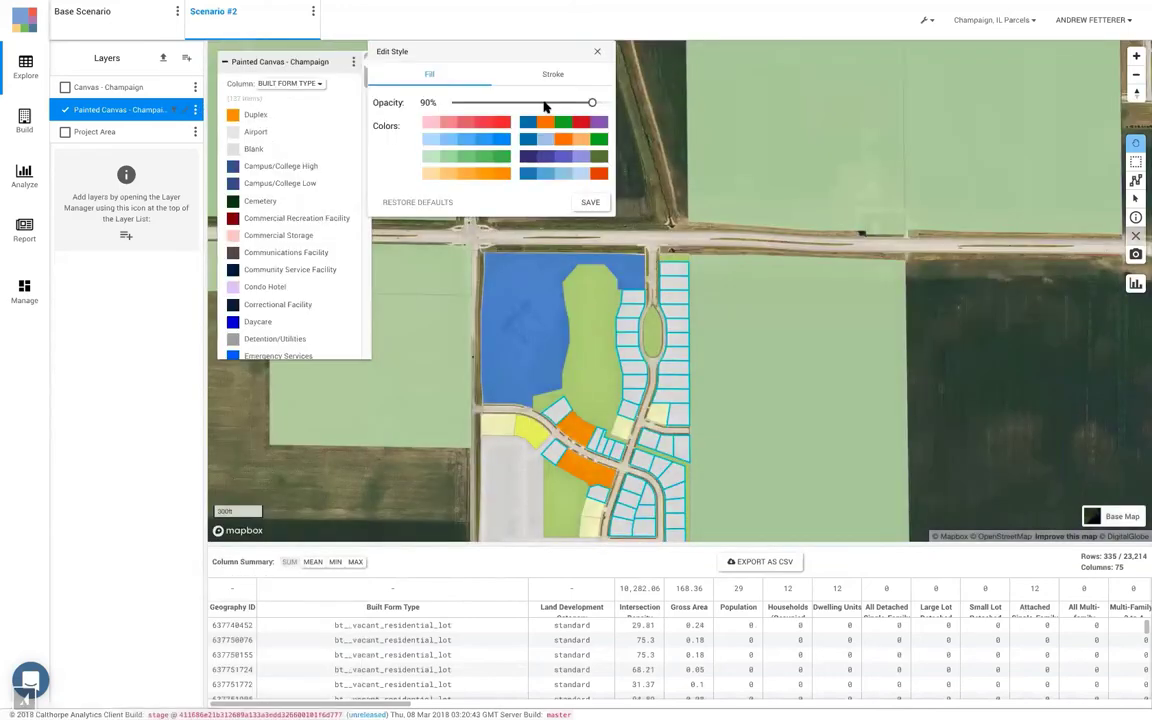
left_click_drag(592, 102, 539, 102)
scroll(690, 345, "up", 1)
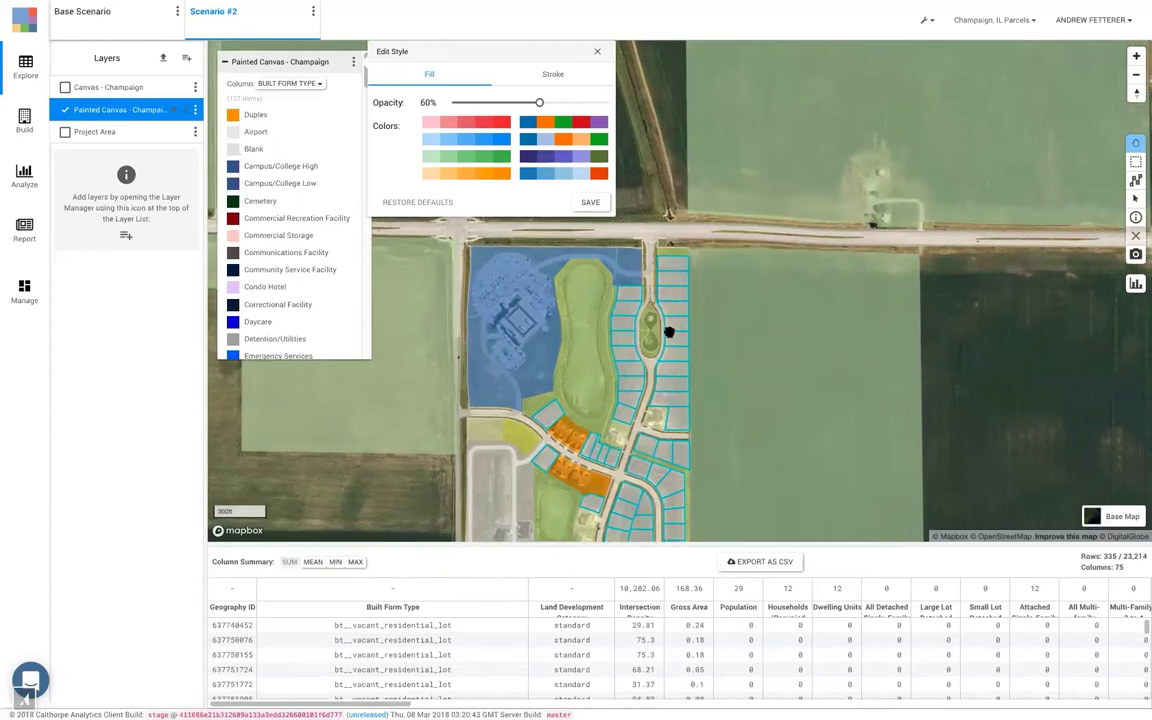
left_click(598, 55)
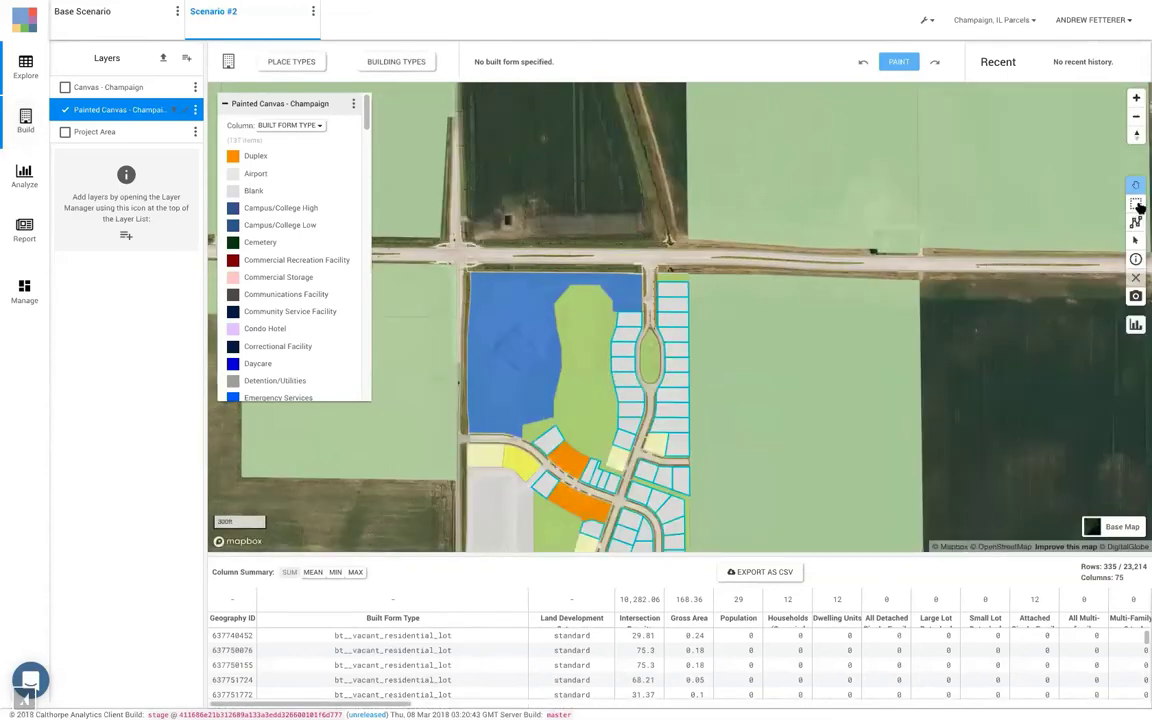
Step: Select the vacant lots along the subdivision's northeastern edge, east of the oval median, and paint them as Large Lot SF Detached
left_click(1135, 203)
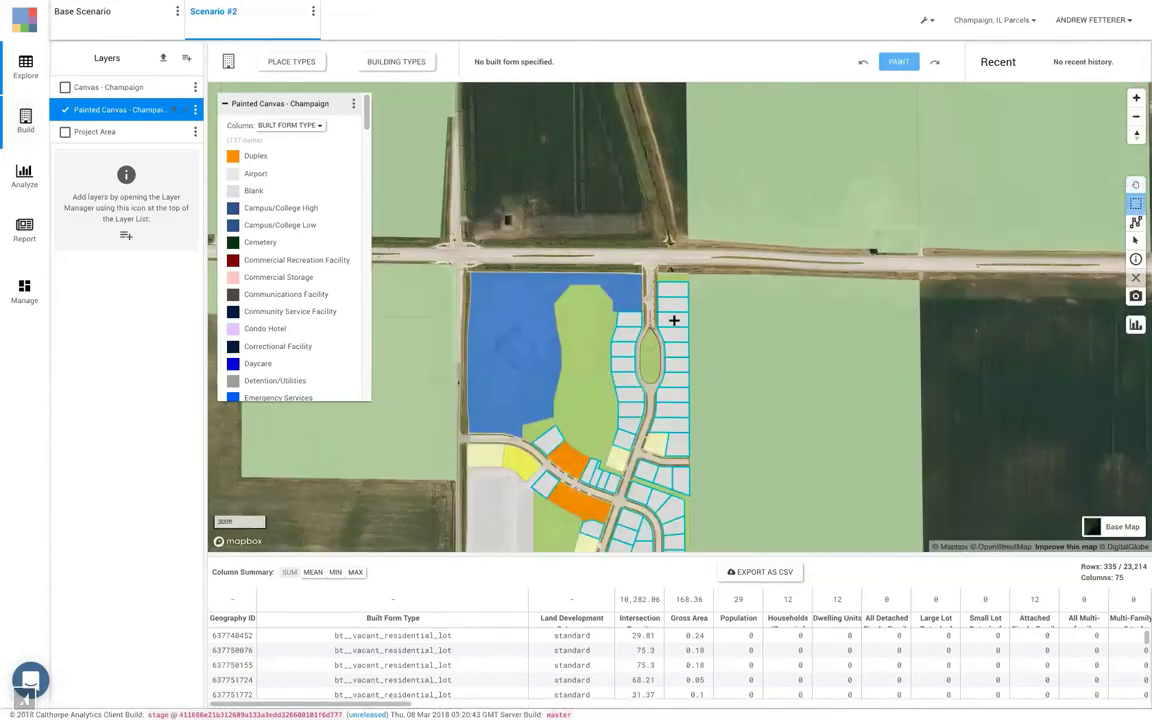
left_click_drag(671, 281, 685, 415)
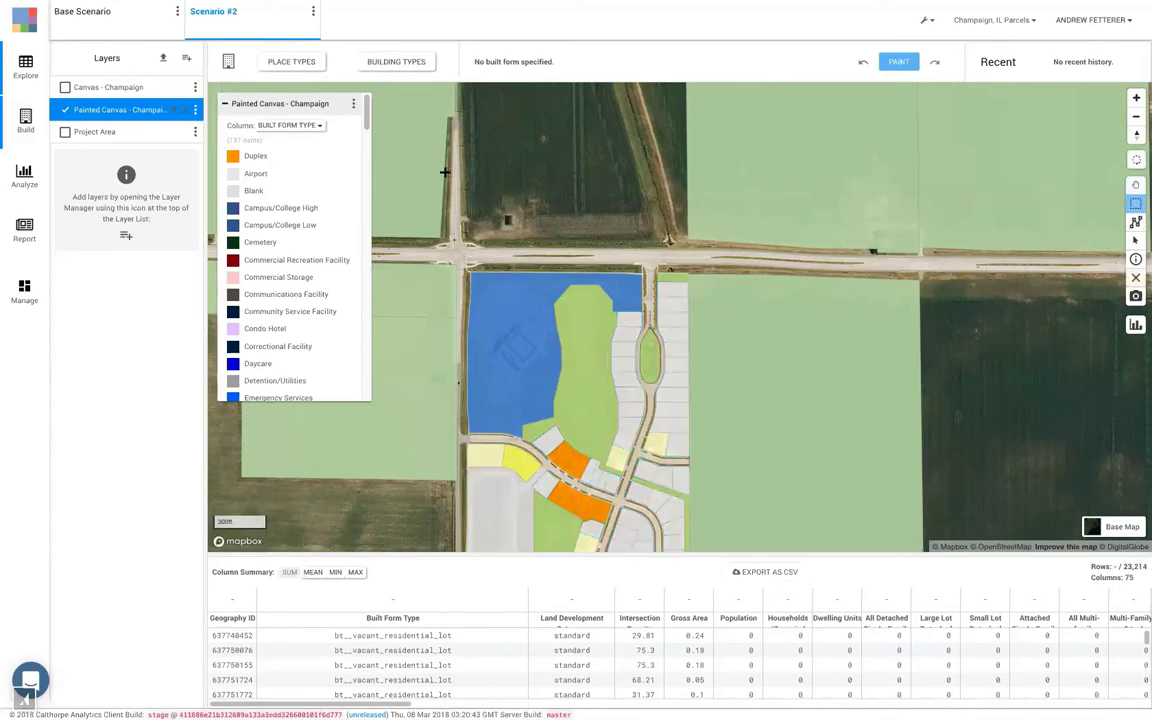
left_click(396, 61)
scroll(442, 247, "down", 10)
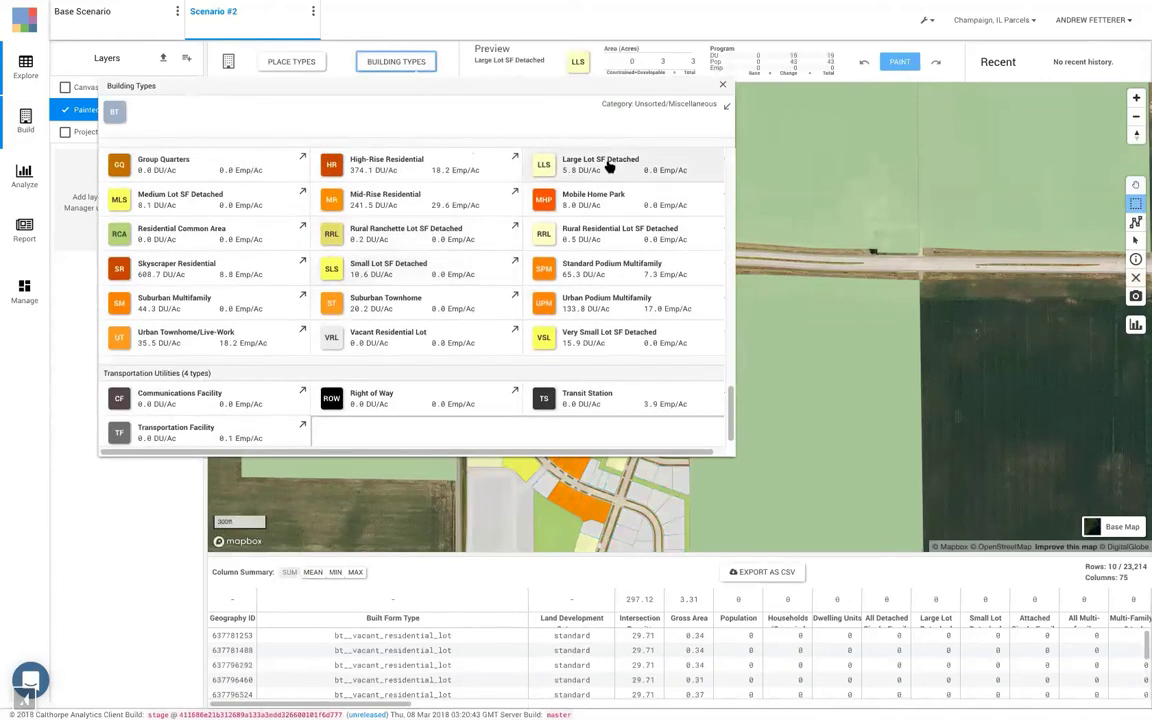
left_click(563, 160)
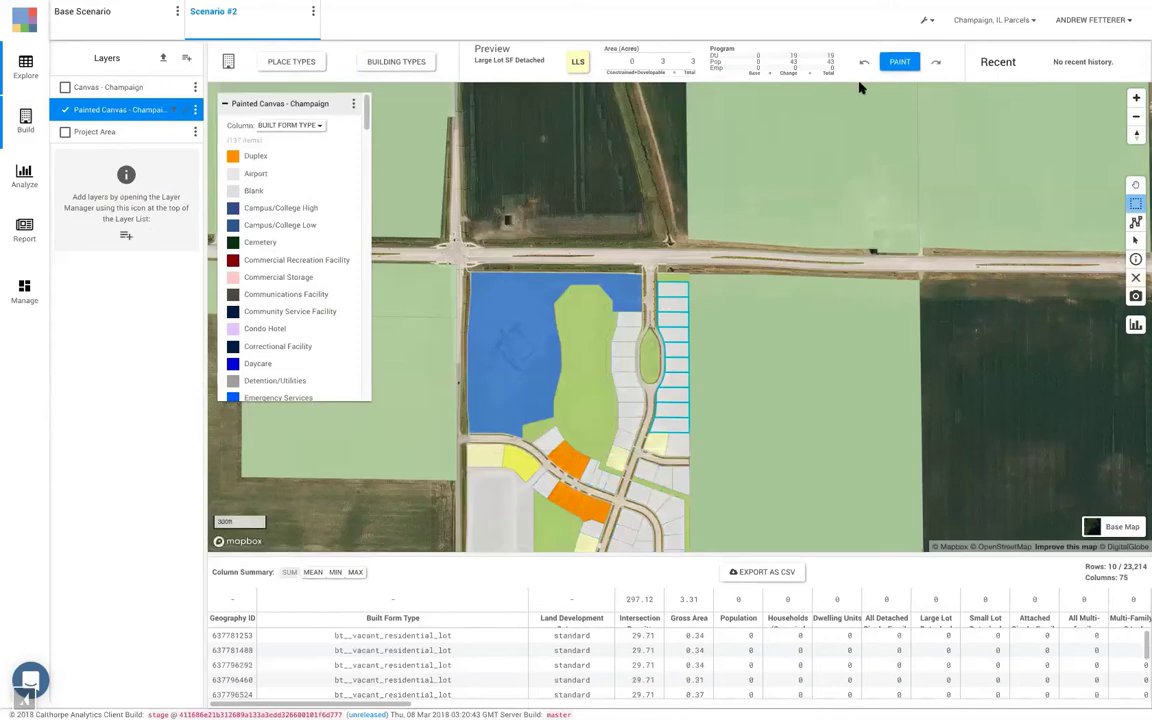
left_click(906, 62)
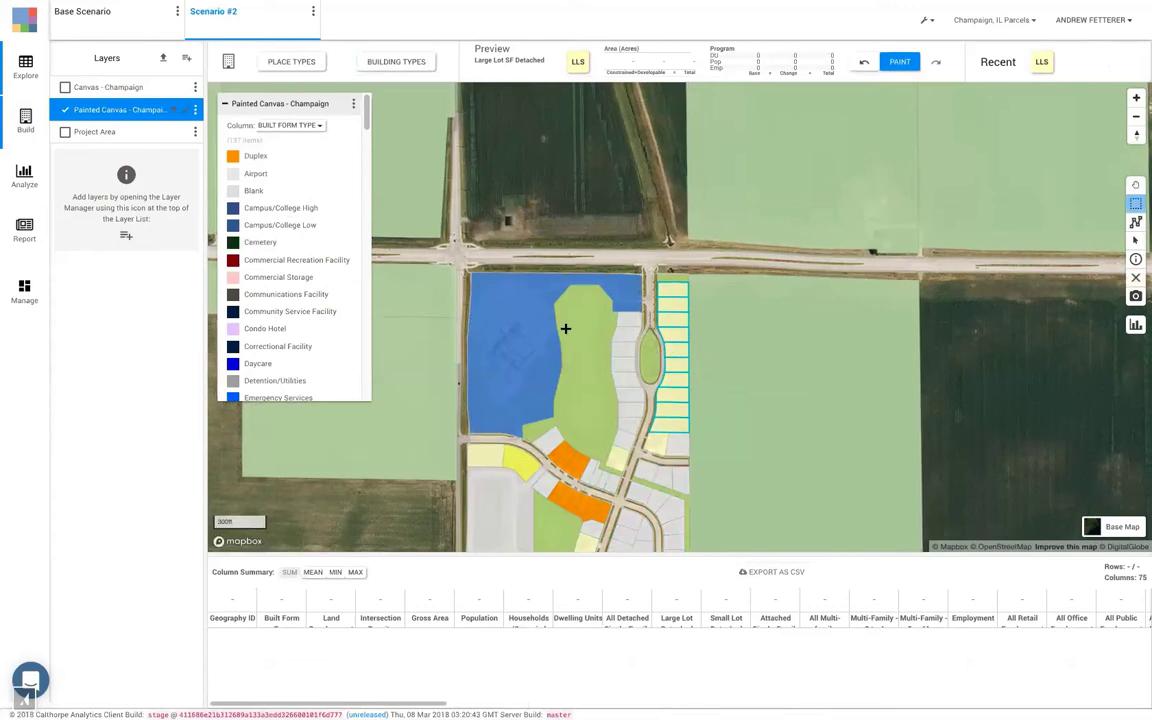
scroll(562, 329, "down", 2)
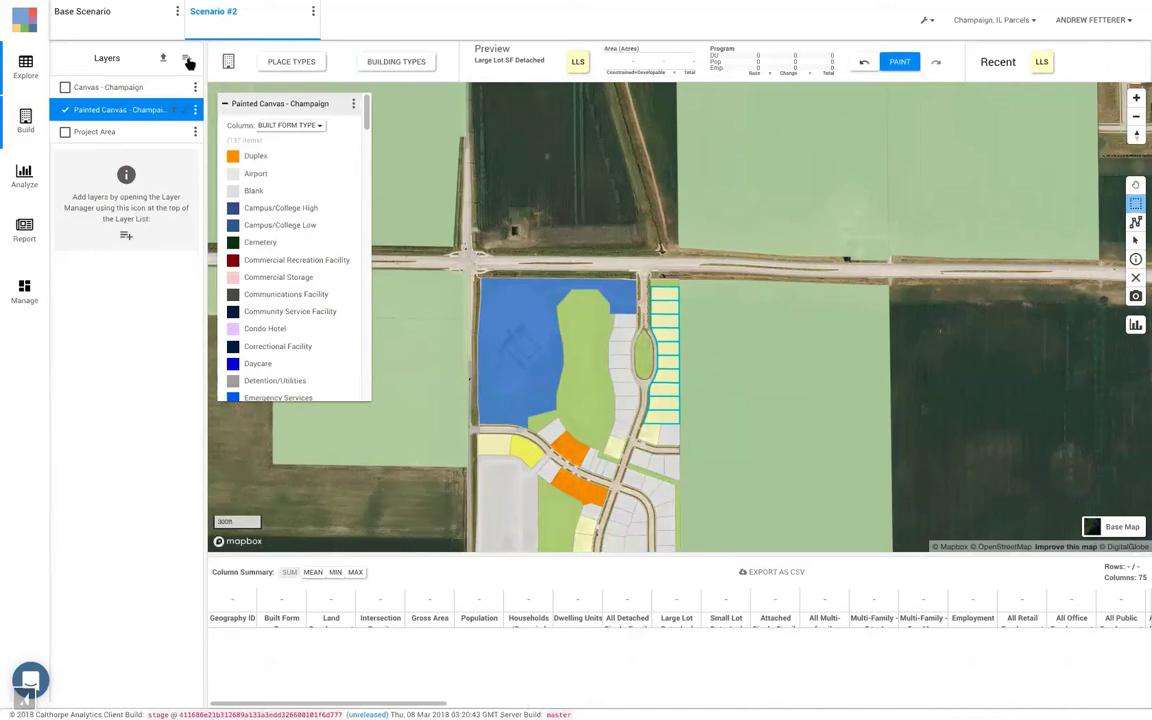
Step: Search the available layers for transit and add Transit Lines and Transit Stops to the project's layer list
left_click(186, 59)
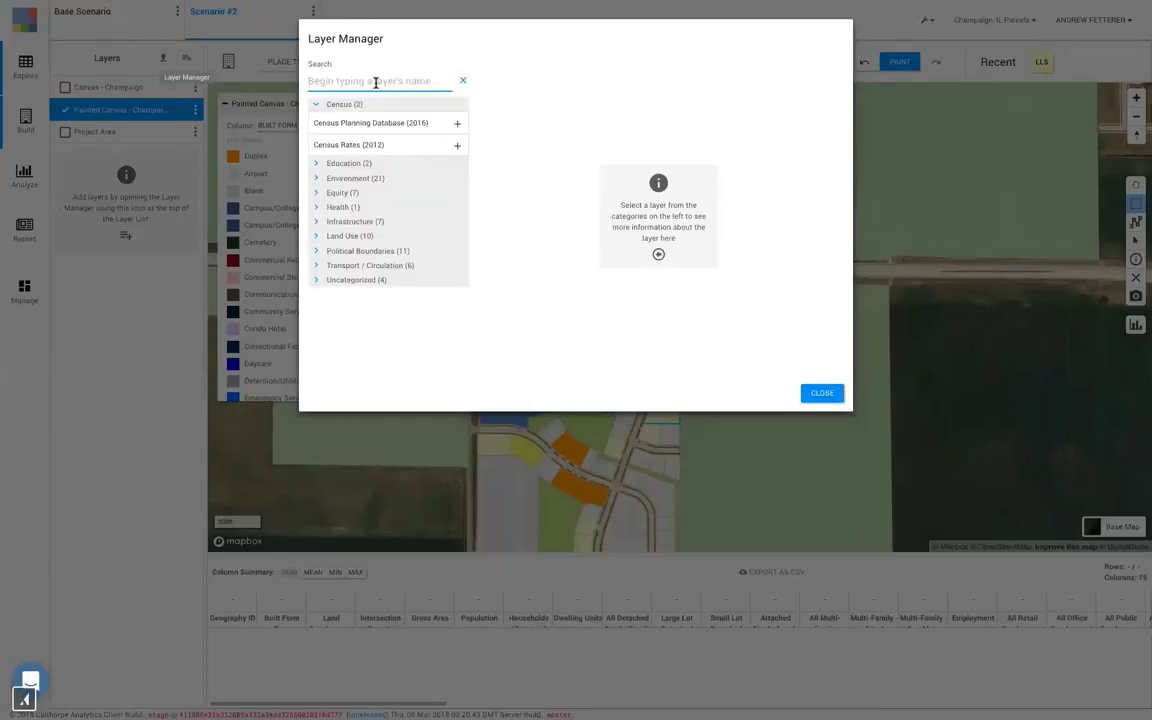
type("transit")
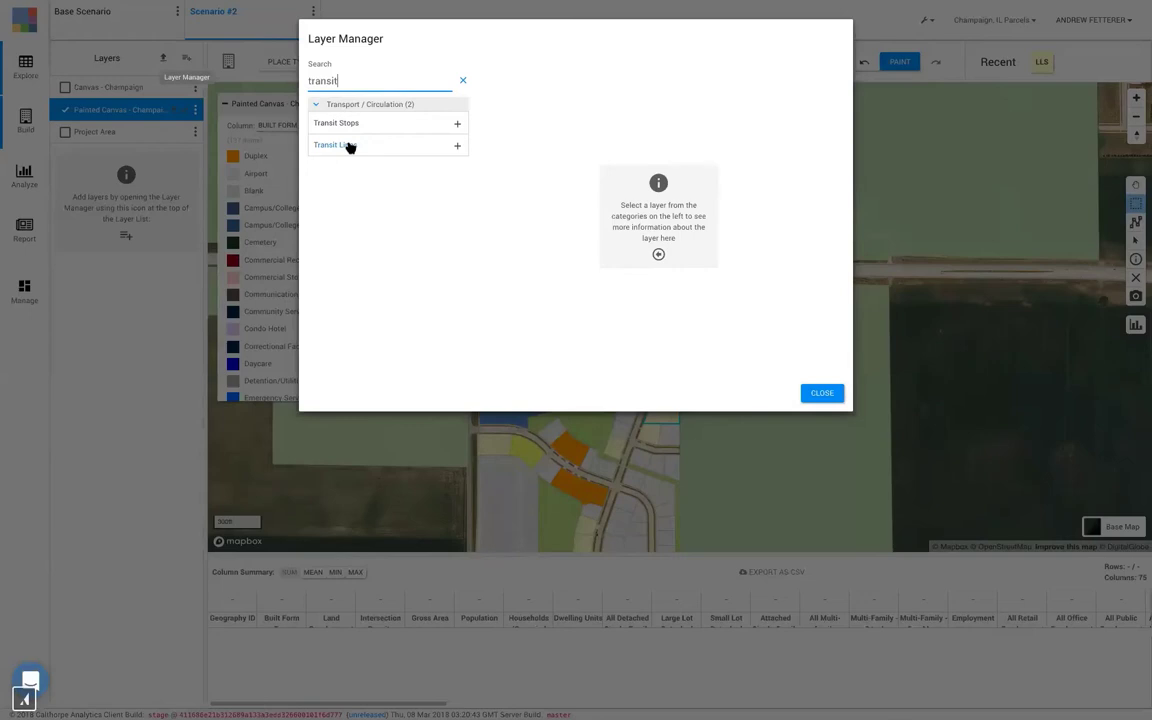
left_click(349, 147)
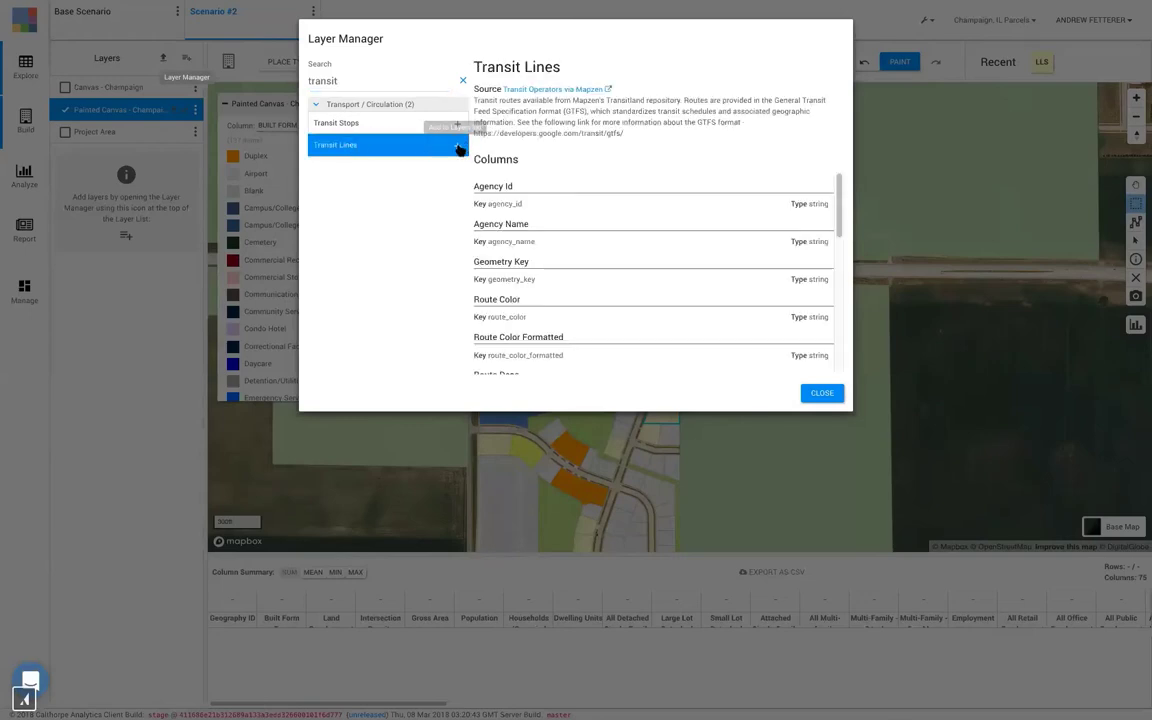
left_click(458, 146)
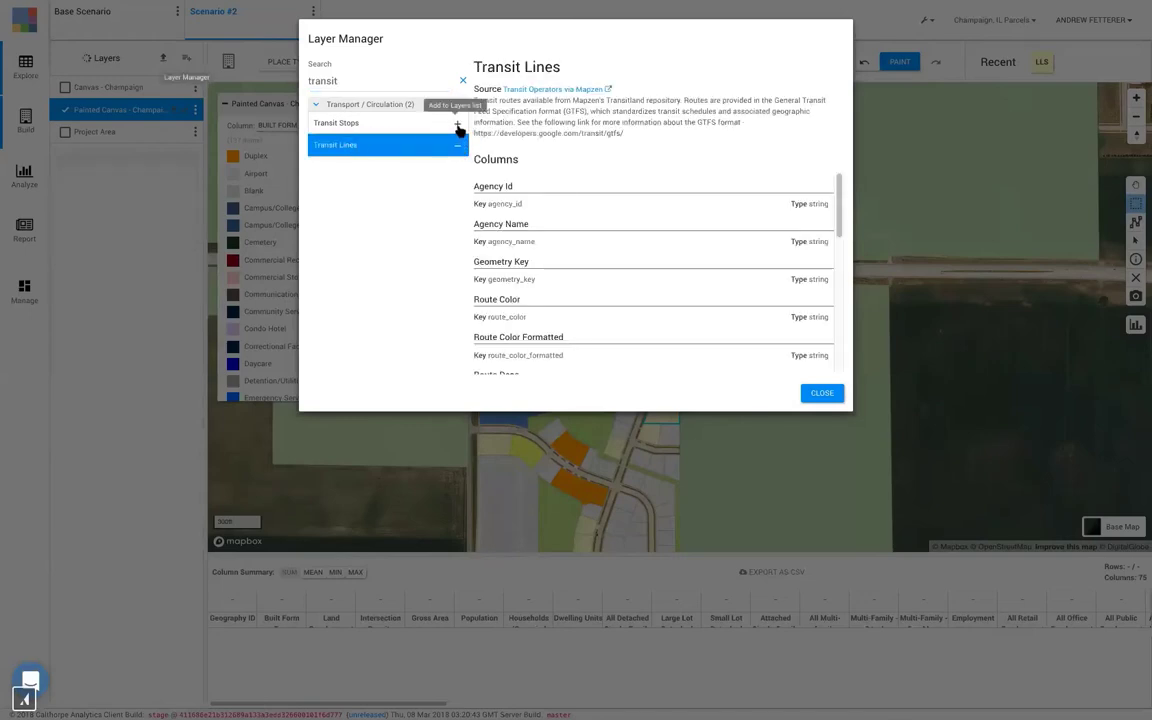
left_click(458, 124)
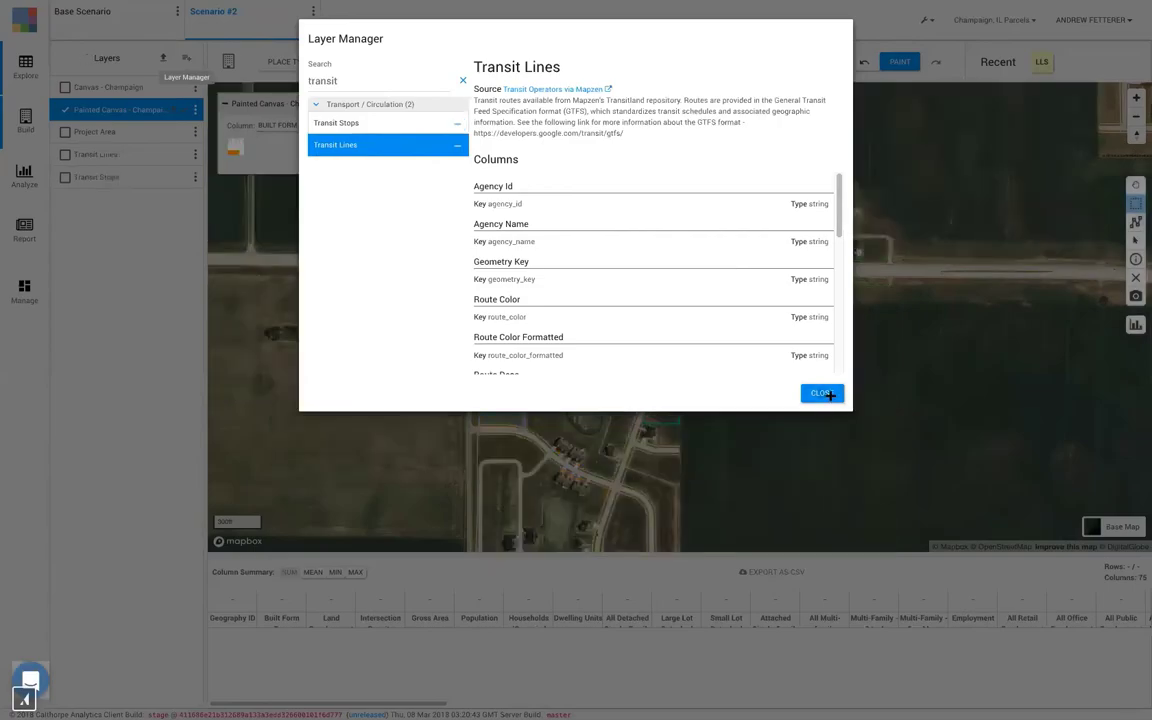
left_click(823, 394)
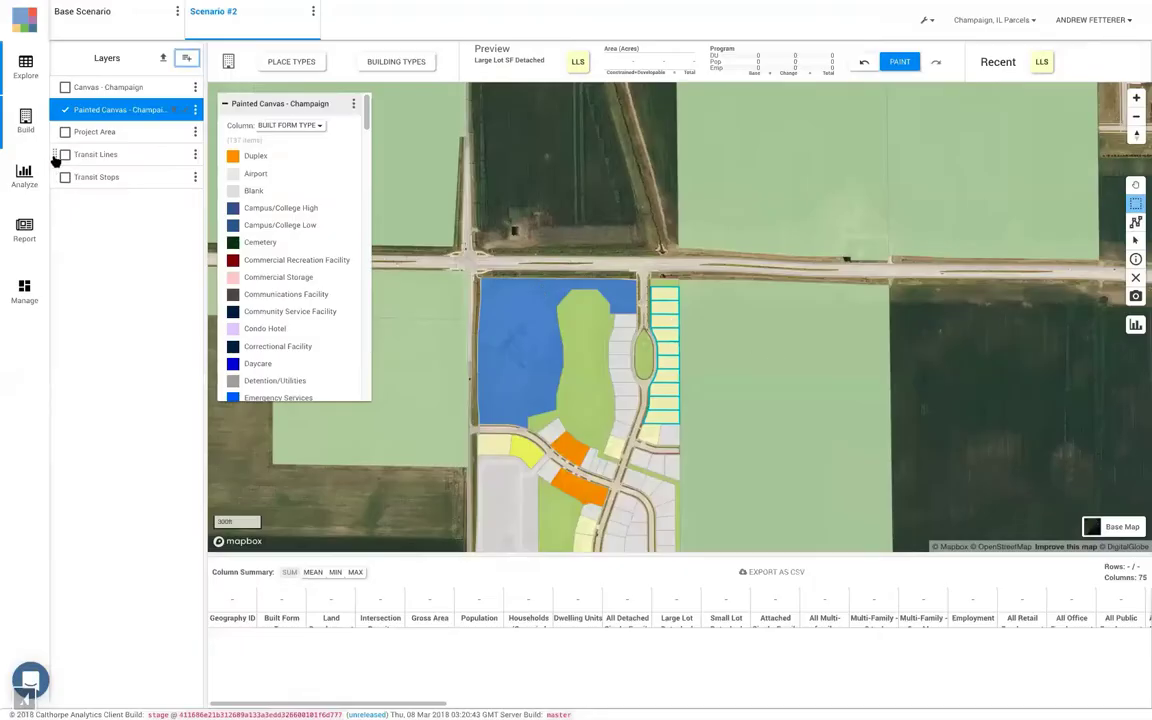
Step: Turn on the Transit Lines and Transit Stops layers and order them above the Painted Canvas layer, with Transit Stops first
left_click_drag(55, 156, 57, 106)
right_click(57, 106)
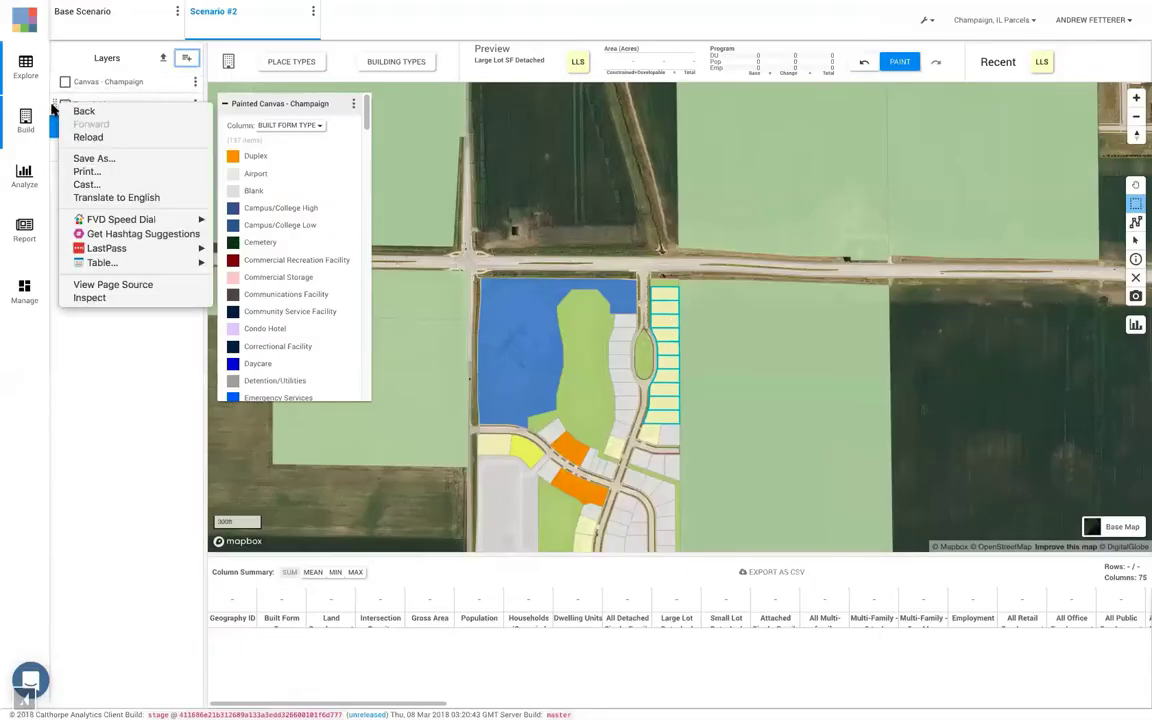
left_click(56, 110)
left_click(64, 105)
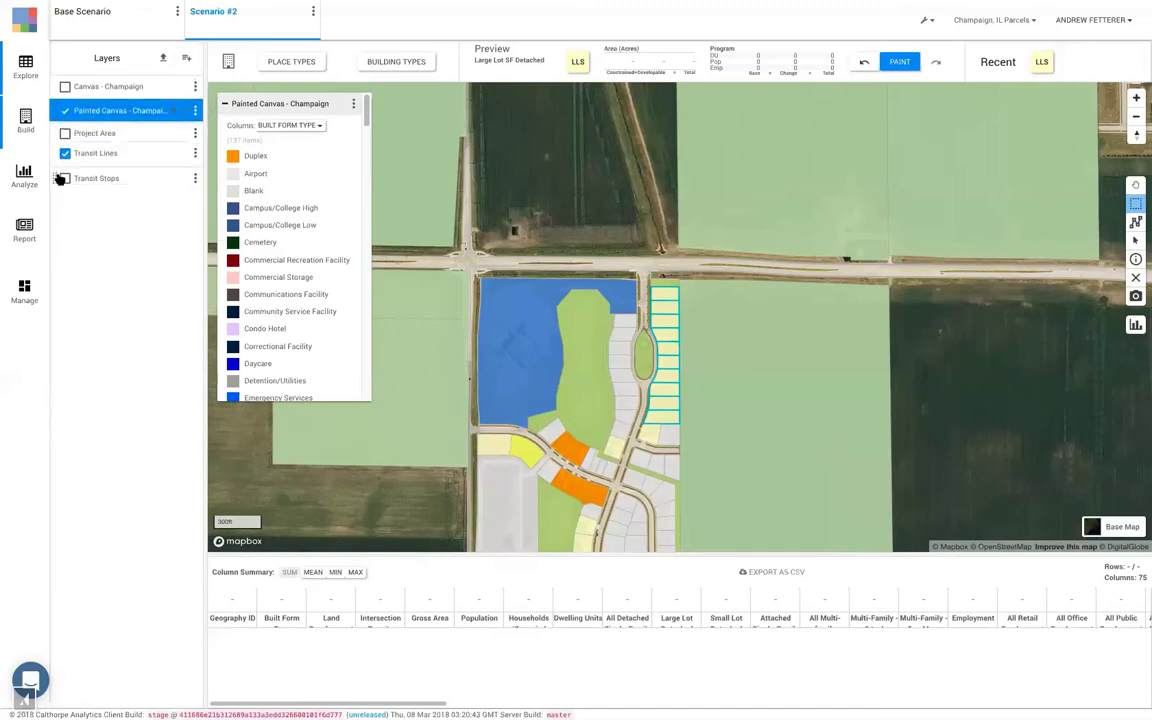
mouse_move(57, 177)
left_mouse_down()
mouse_move(54, 99)
mouse_move(57, 123)
left_mouse_up()
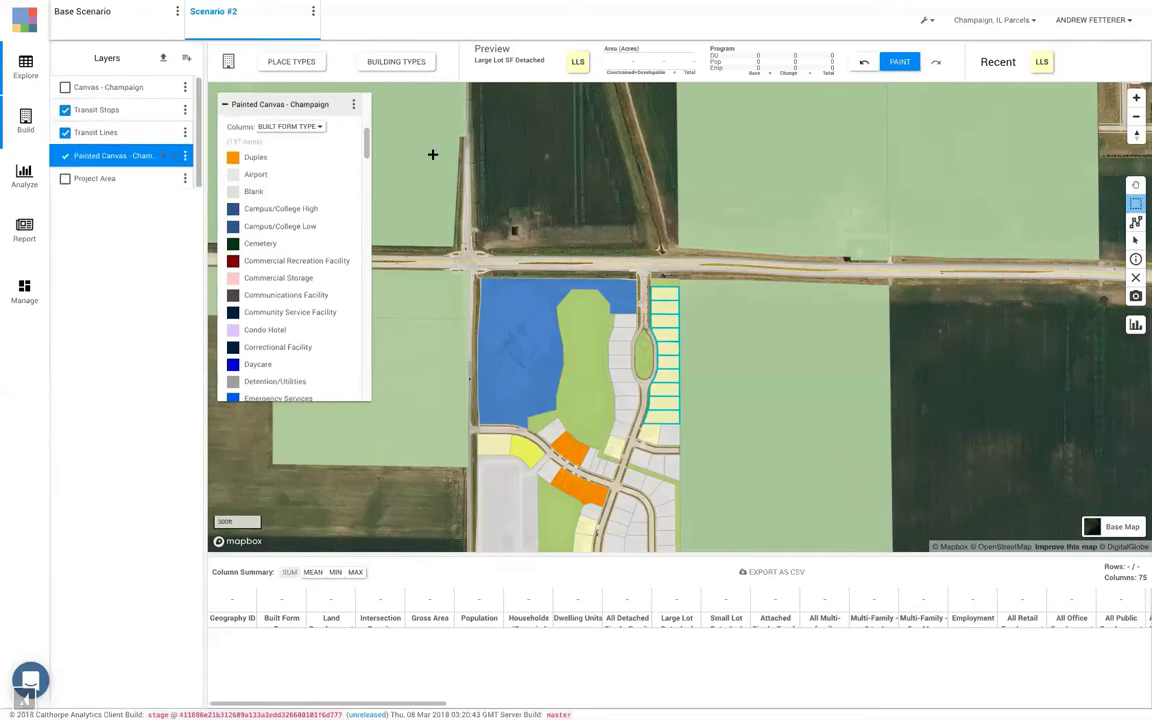
Step: Examine the transit lines and stops over the painted parcels from the southern subdivision up to central Champaign
scroll(535, 174, "down", 3)
scroll(535, 174, "down", 3)
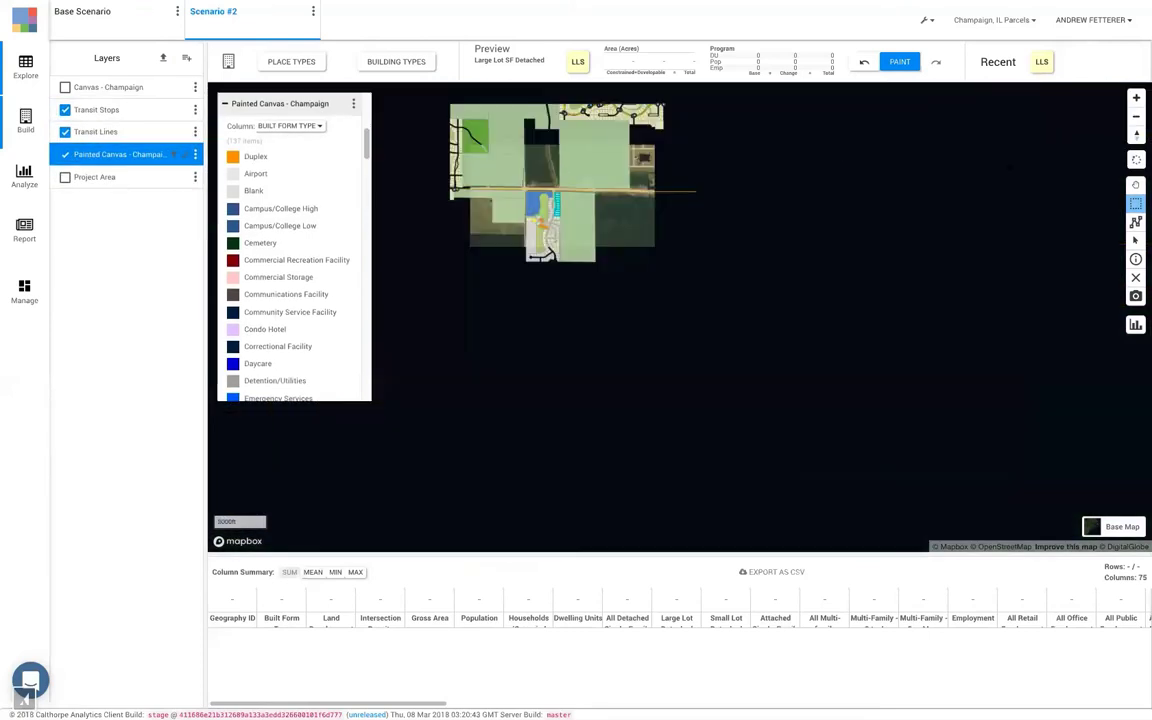
left_click(1137, 186)
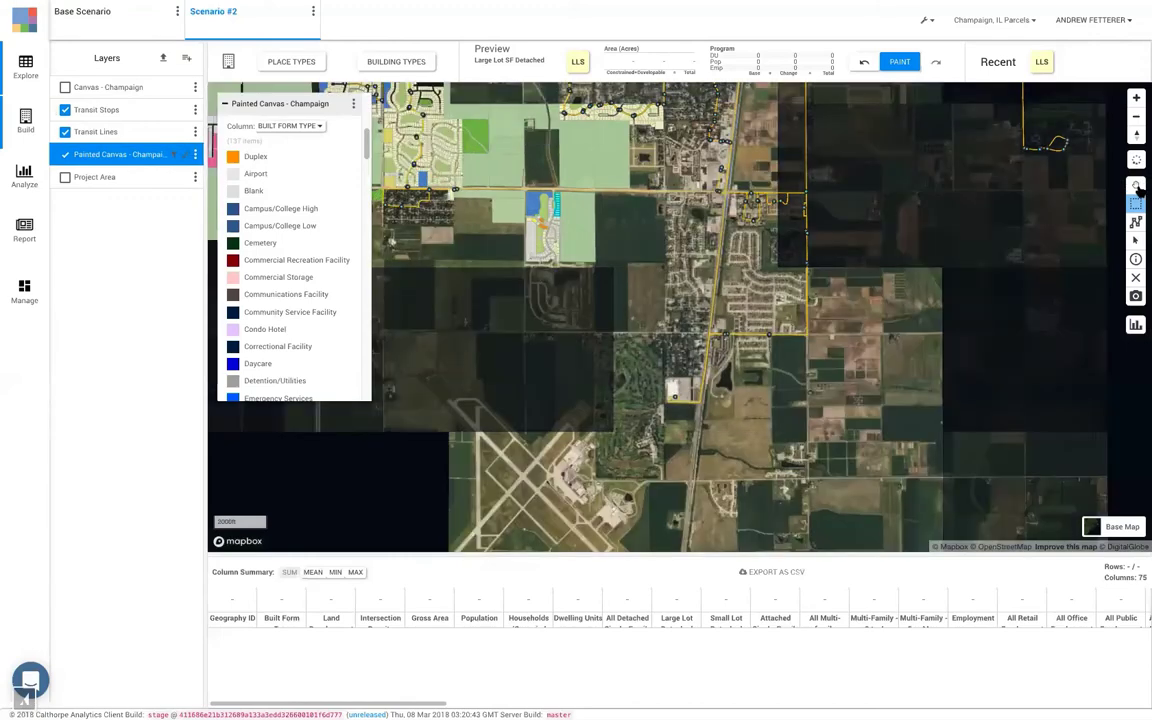
left_click_drag(661, 378, 755, 486)
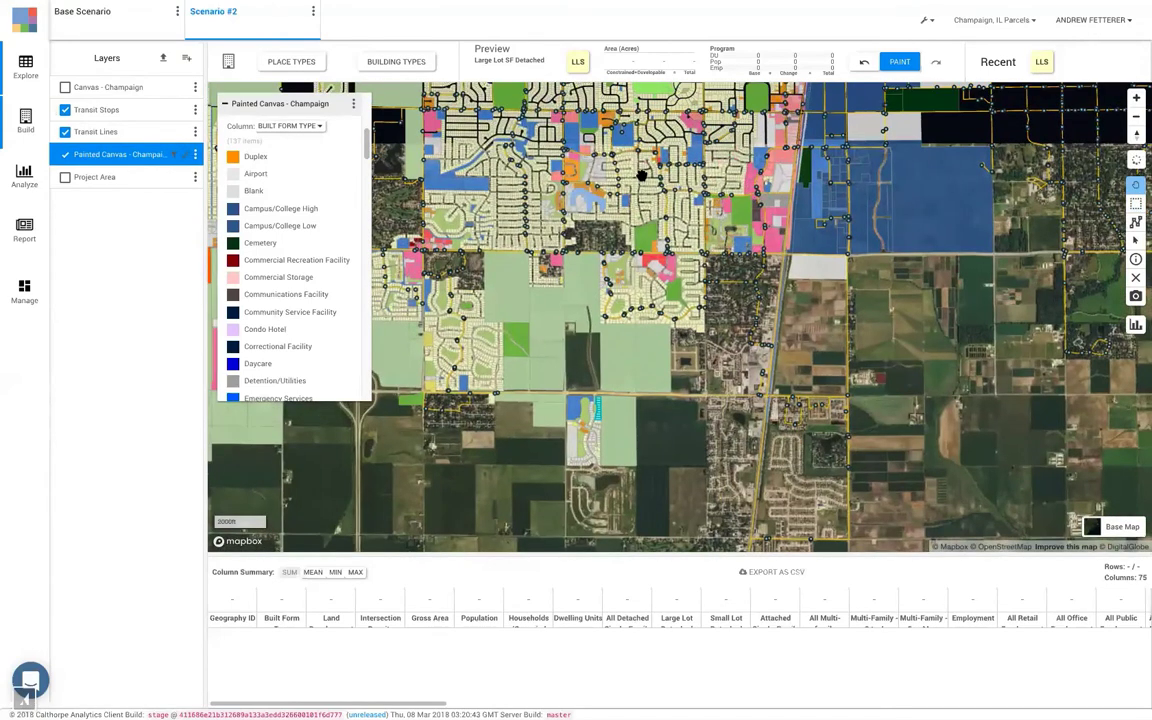
scroll(622, 177, "up", 3)
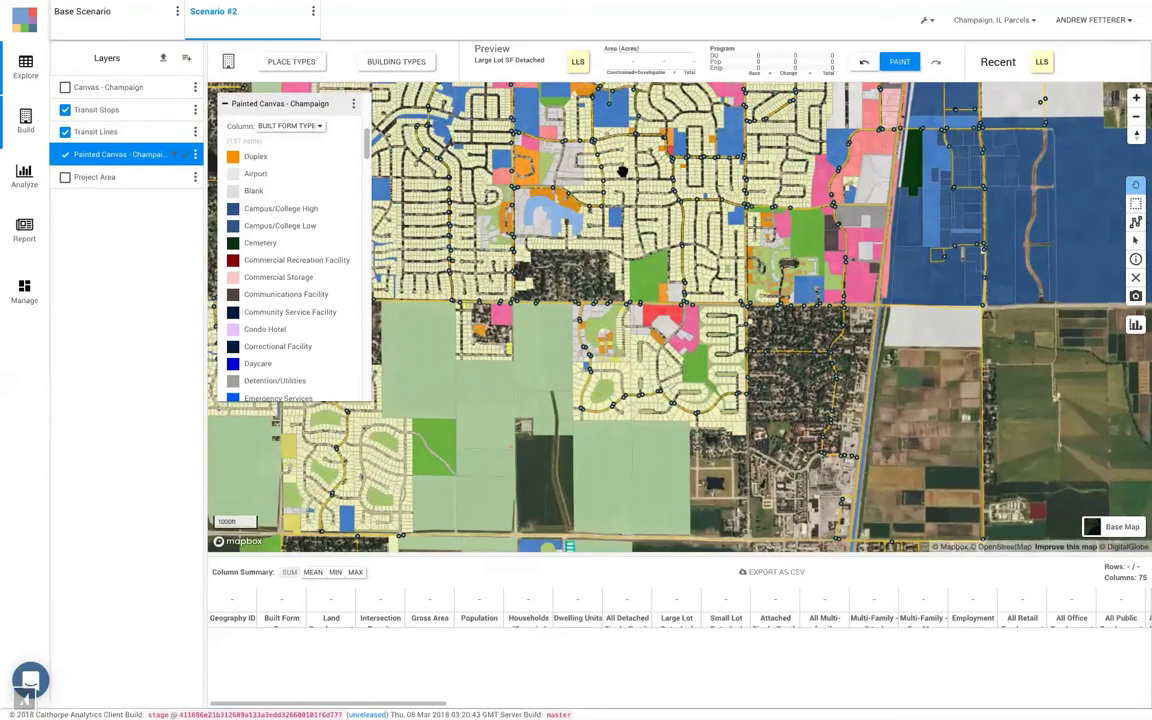
left_click_drag(628, 178, 688, 292)
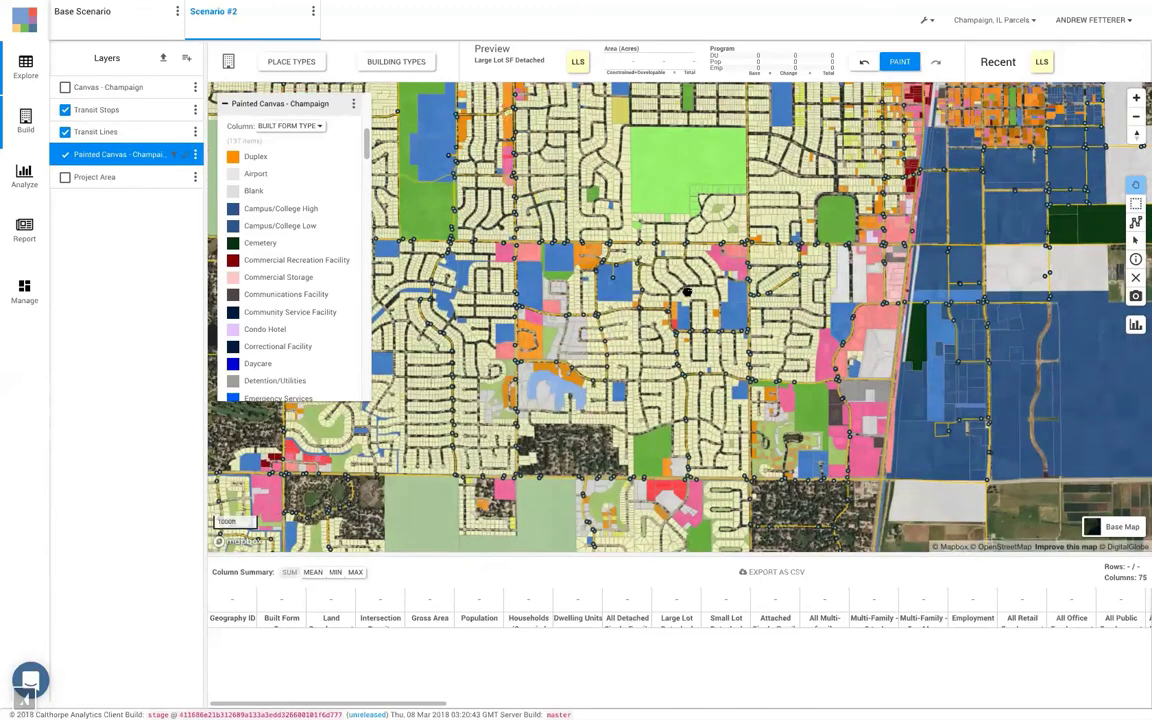
left_click_drag(736, 181, 578, 285)
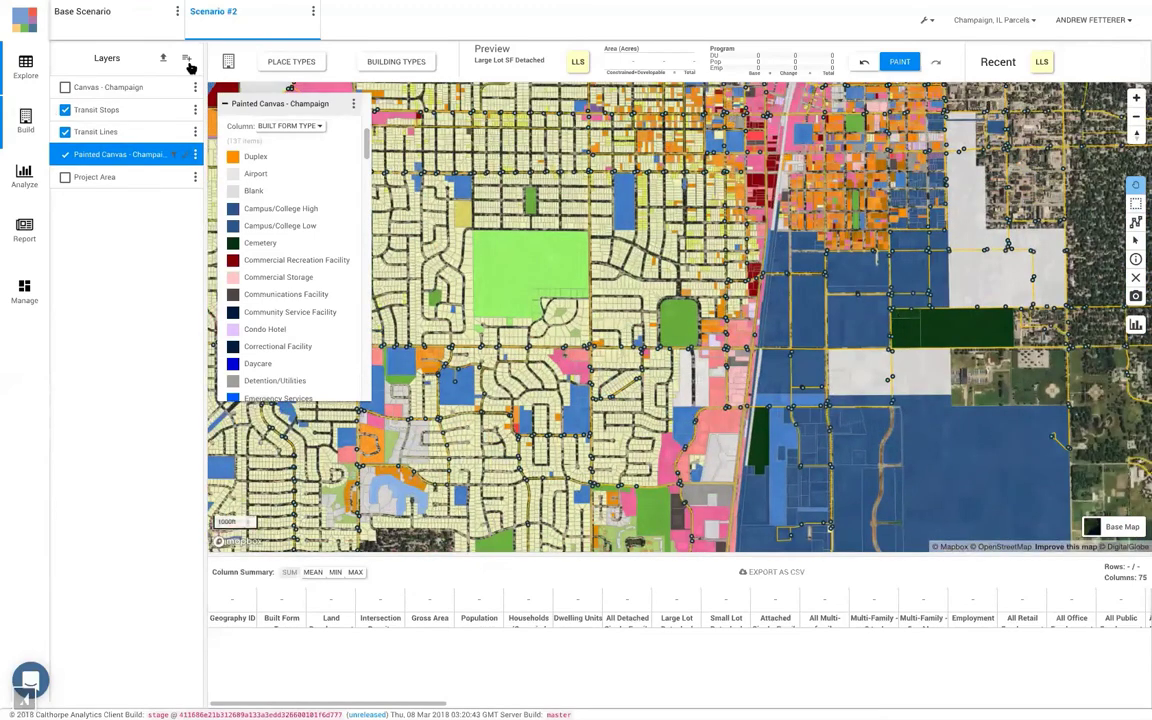
Step: Add the Census Planning Database (2016) layer to the layer list and show it on the map
left_click(188, 62)
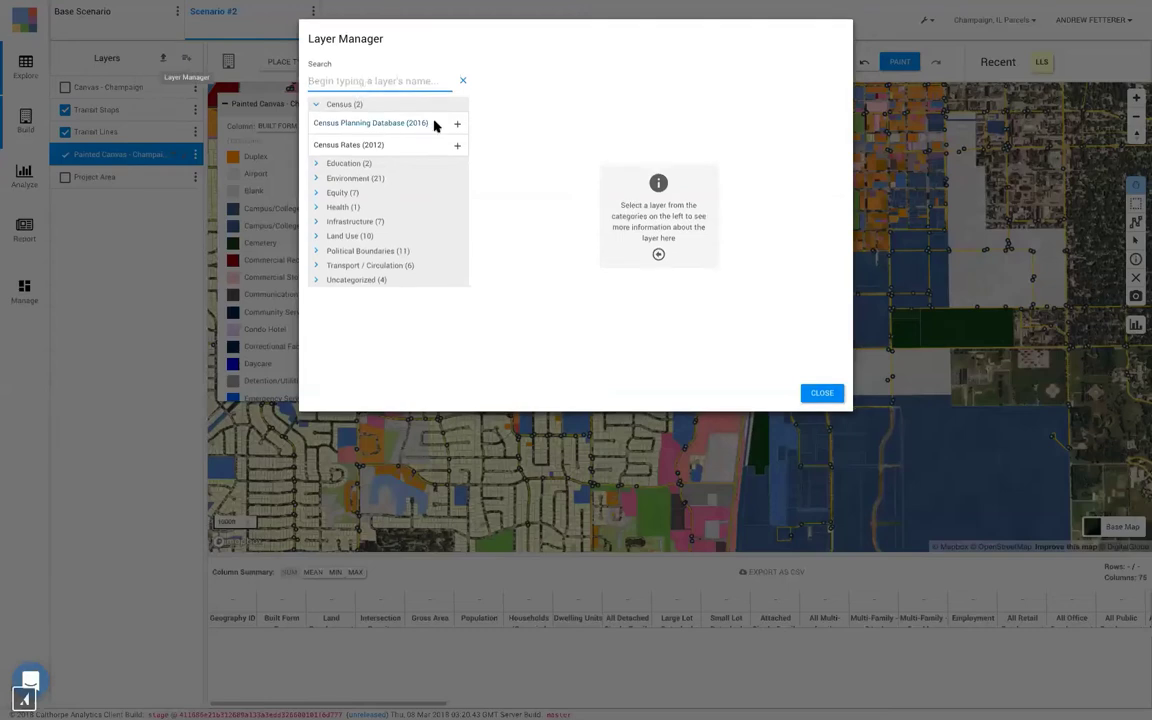
left_click(456, 123)
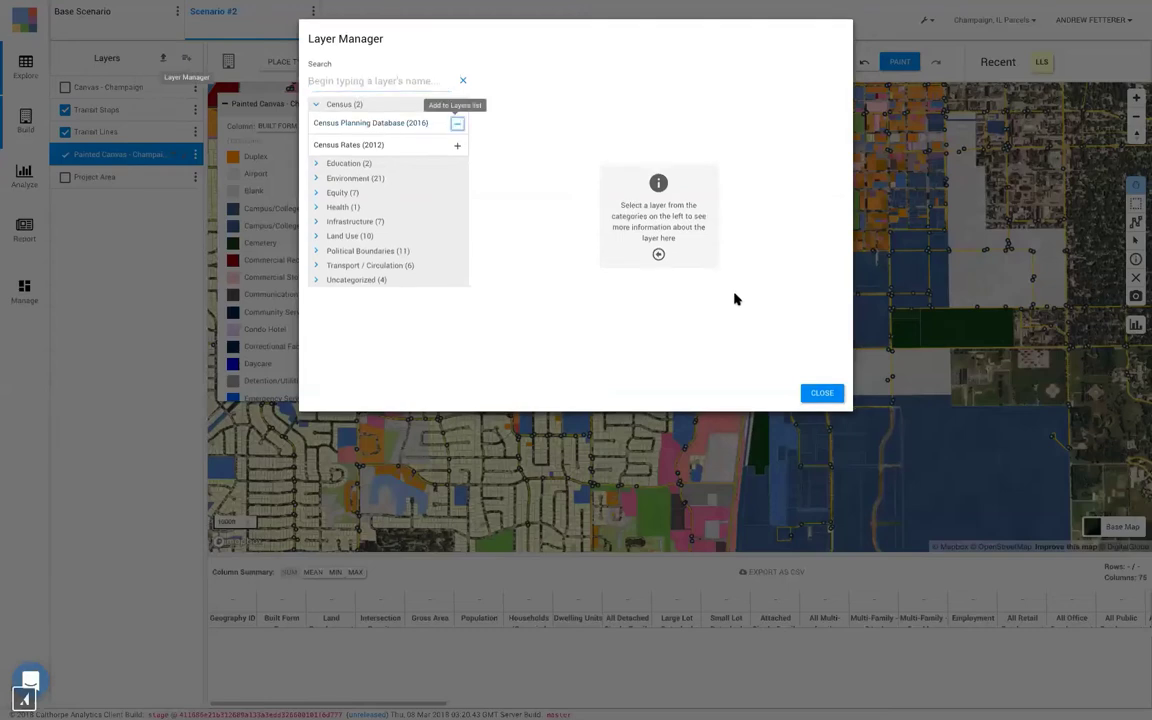
left_click(827, 397)
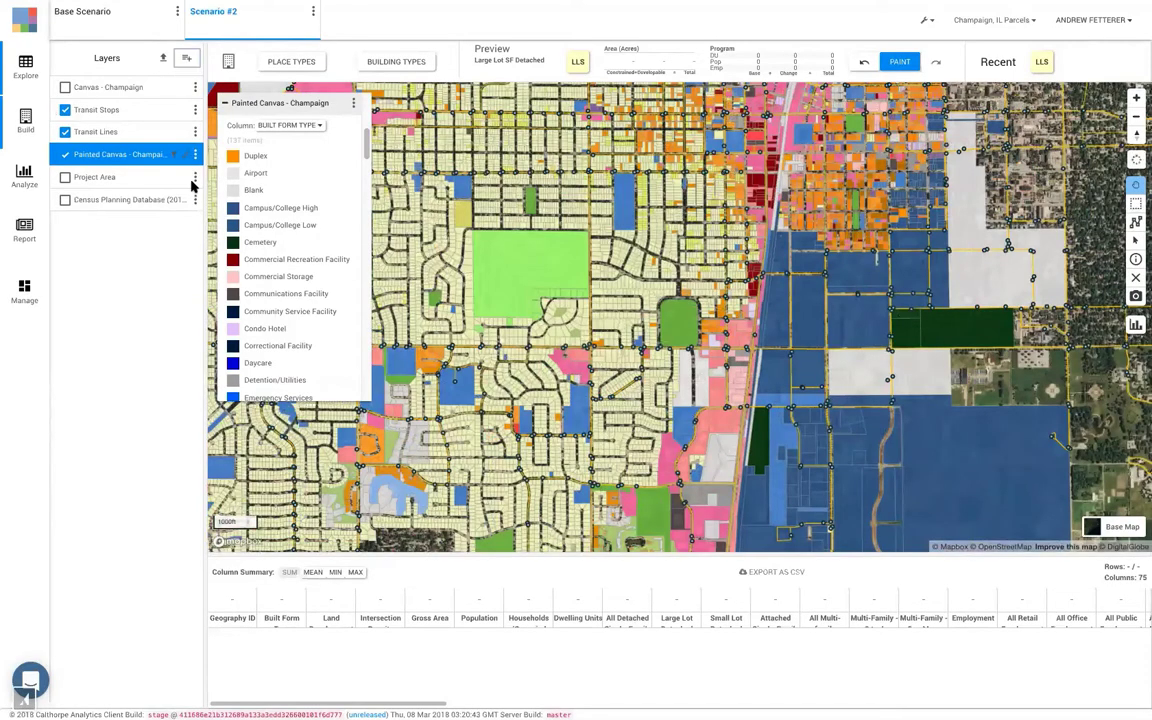
left_click(62, 202)
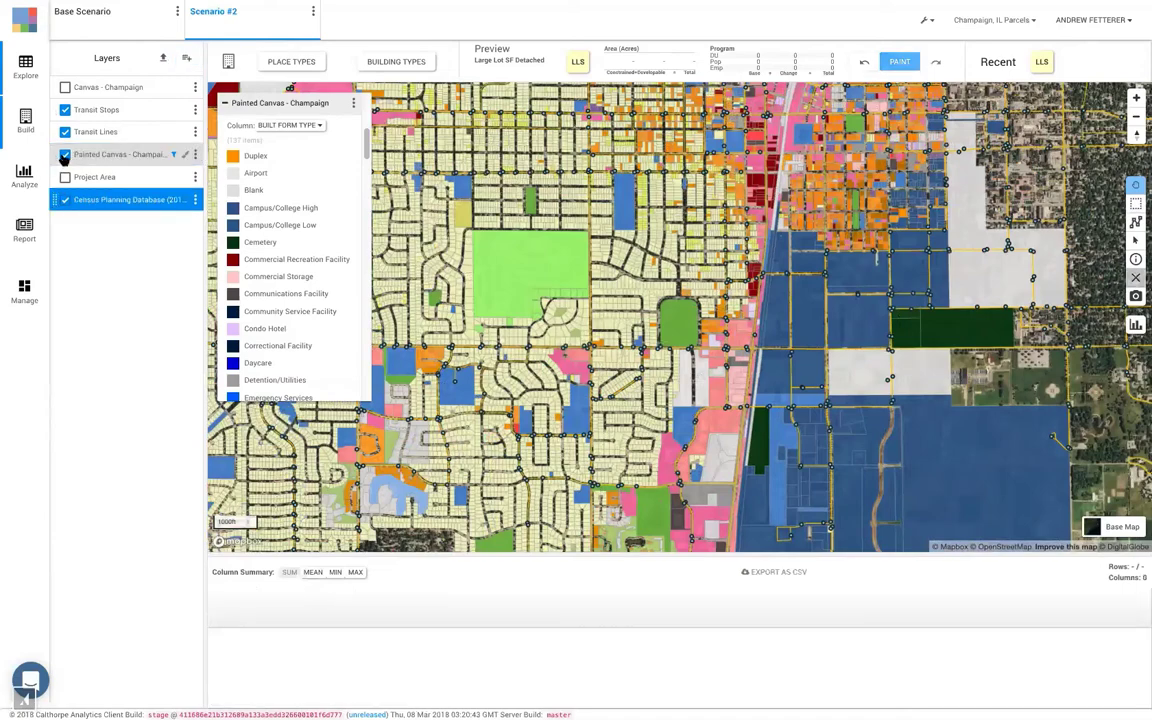
Step: Place the Census Planning Database layer above the Painted Canvas layer and hide the Painted Canvas
left_click_drag(63, 154, 63, 177)
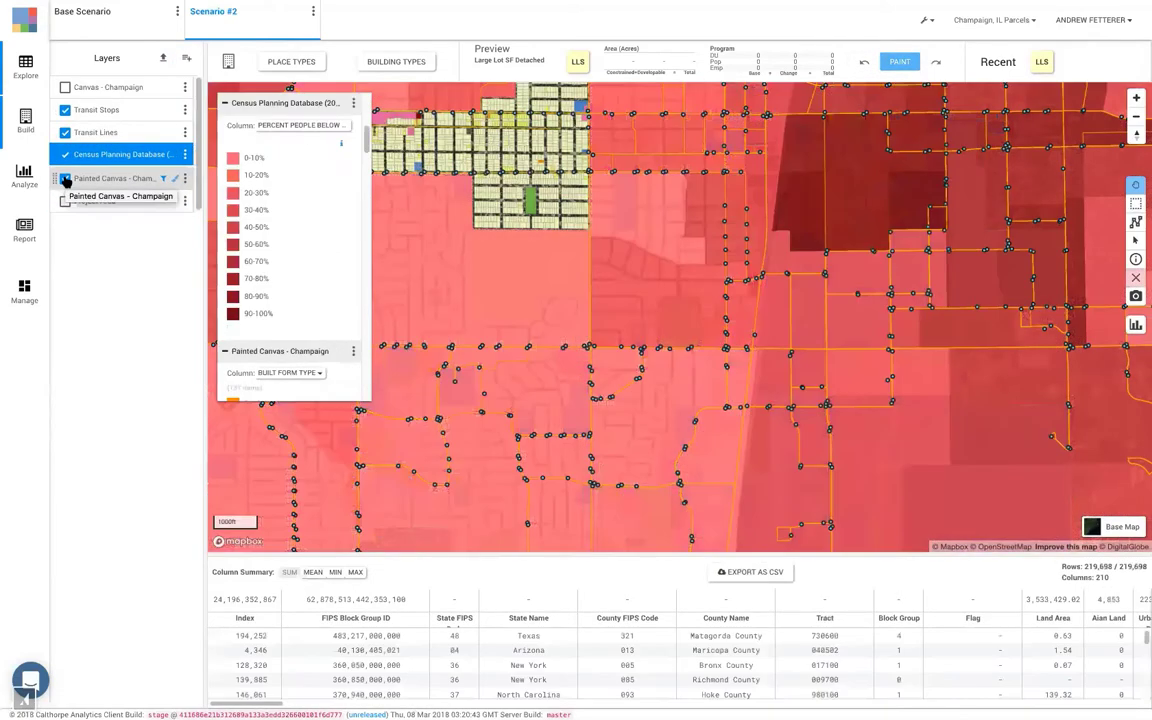
left_click(65, 177)
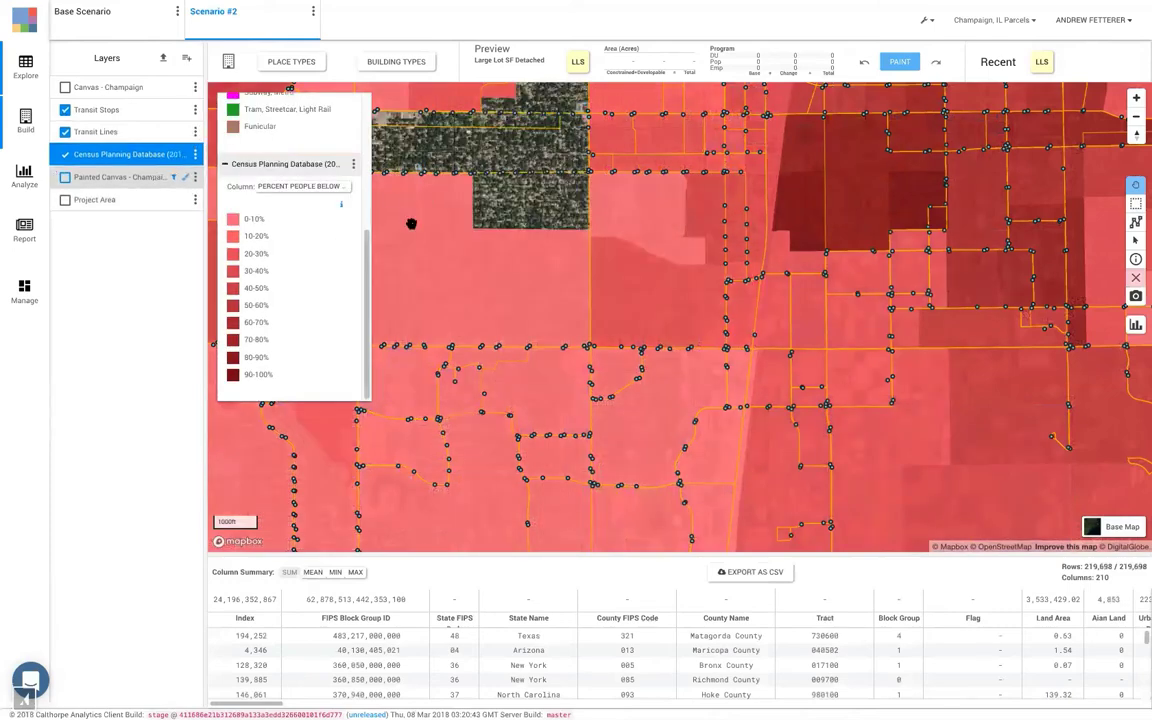
Step: Look over the census data across central Champaign and browse the columns available for colouring the Census Planning Database layer
left_click_drag(735, 297, 728, 298)
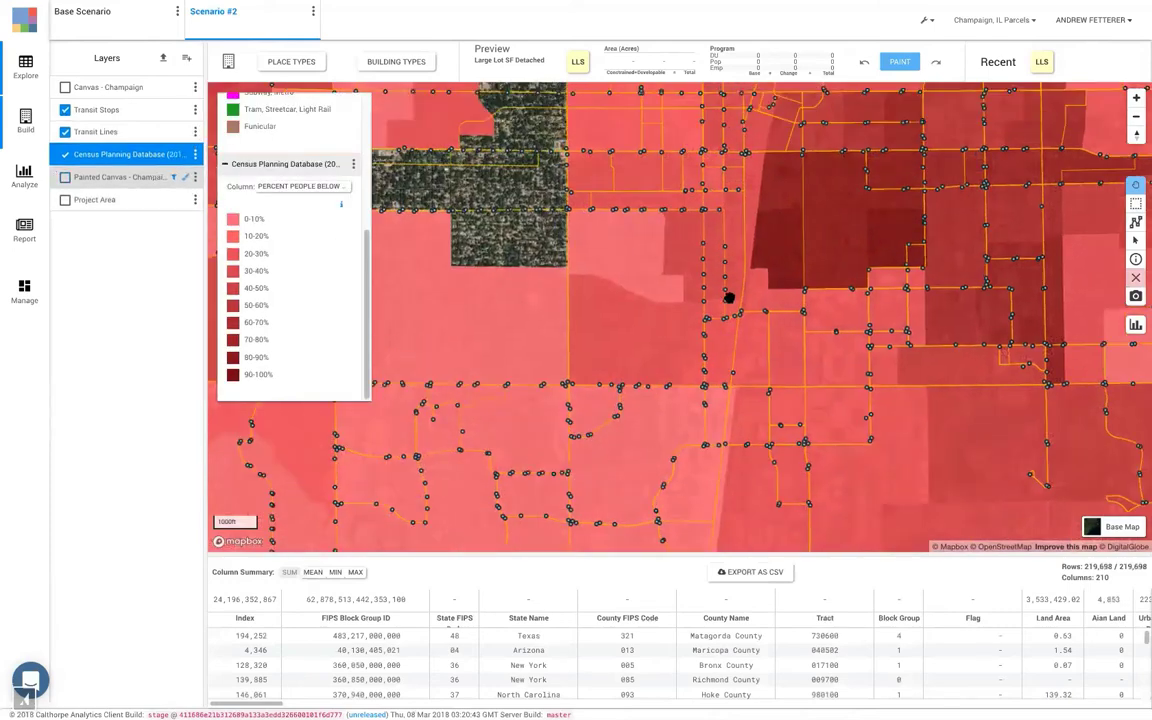
left_click(320, 189)
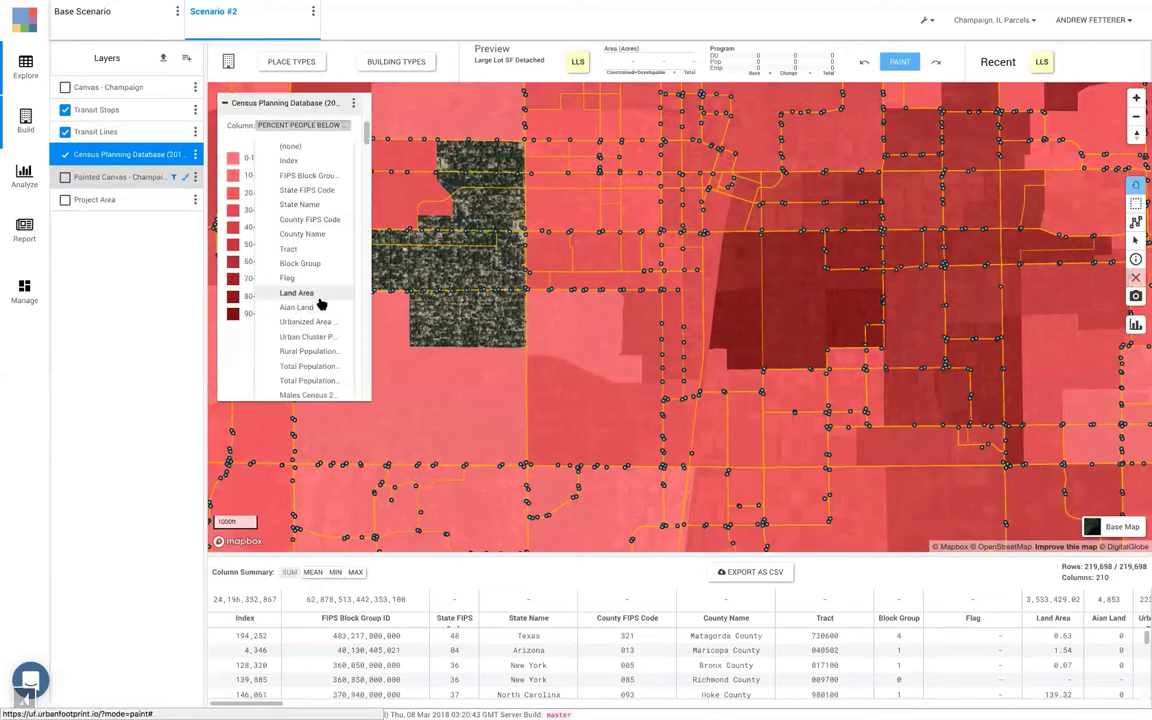
scroll(320, 303, "up", 5)
scroll(321, 350, "down", 5)
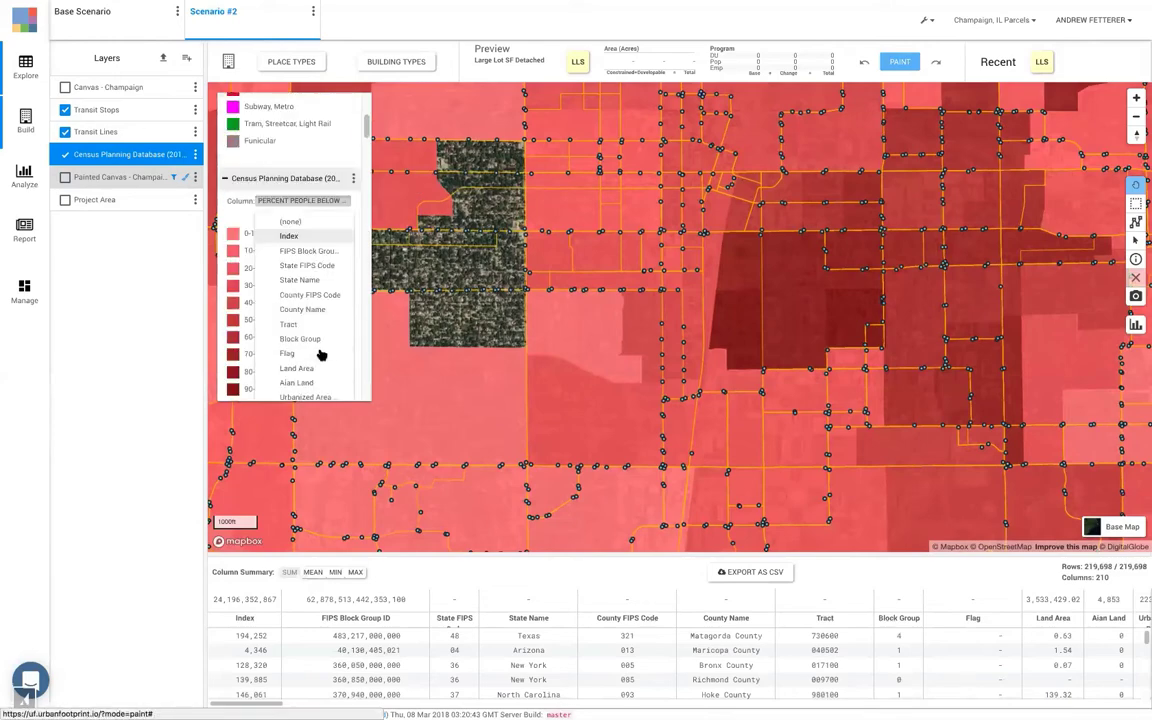
scroll(329, 362, "down", 5)
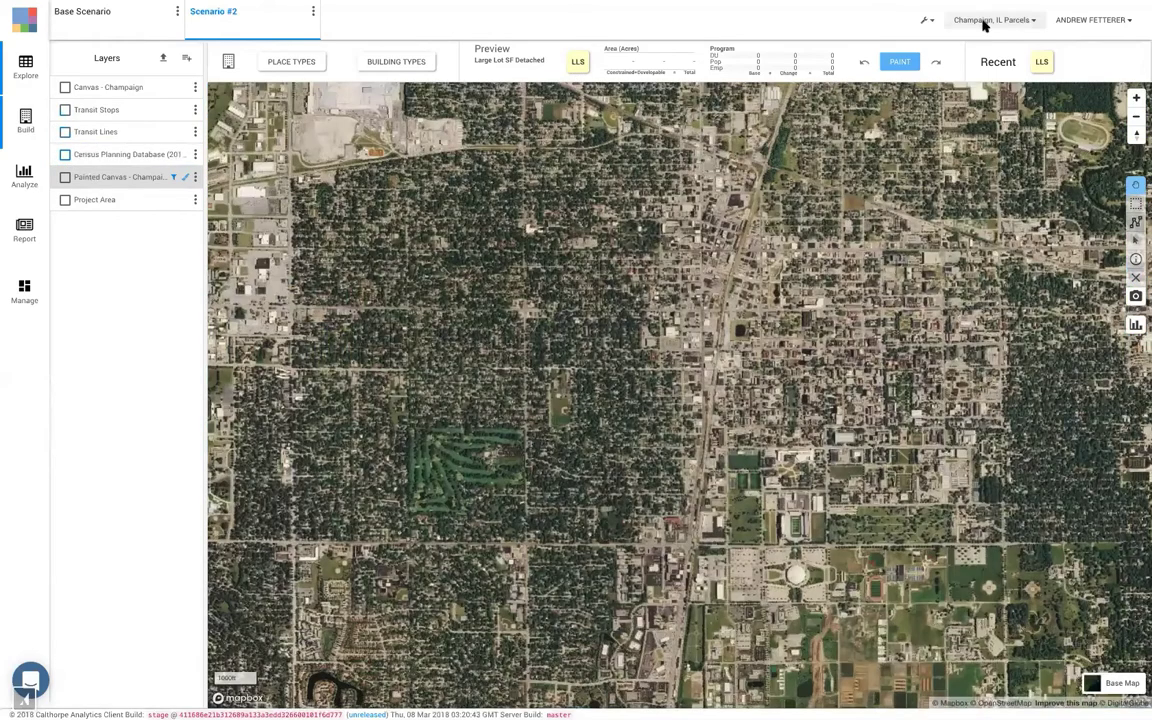
Step: Start a new project named "Corridor Plan: Sunnyvale, CA" with Calthorpe Analytics as its organization
left_click(982, 20)
left_click(887, 44)
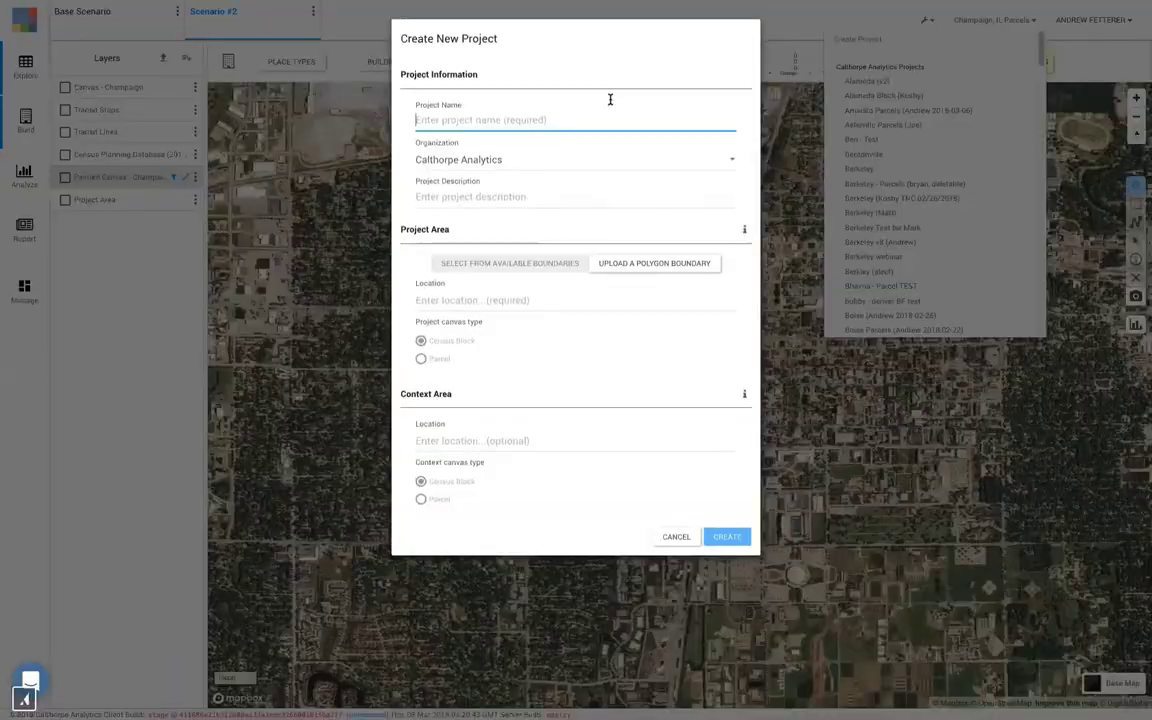
left_click(520, 121)
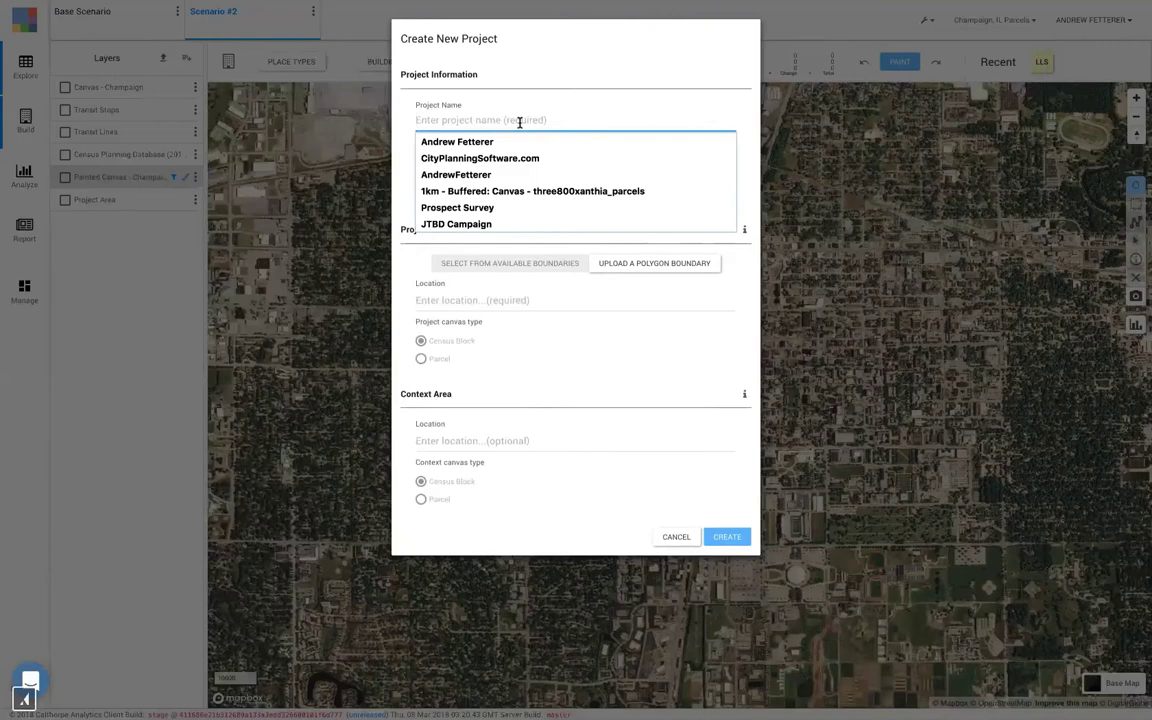
type("Corridor Plan: Sunnyvale, CA")
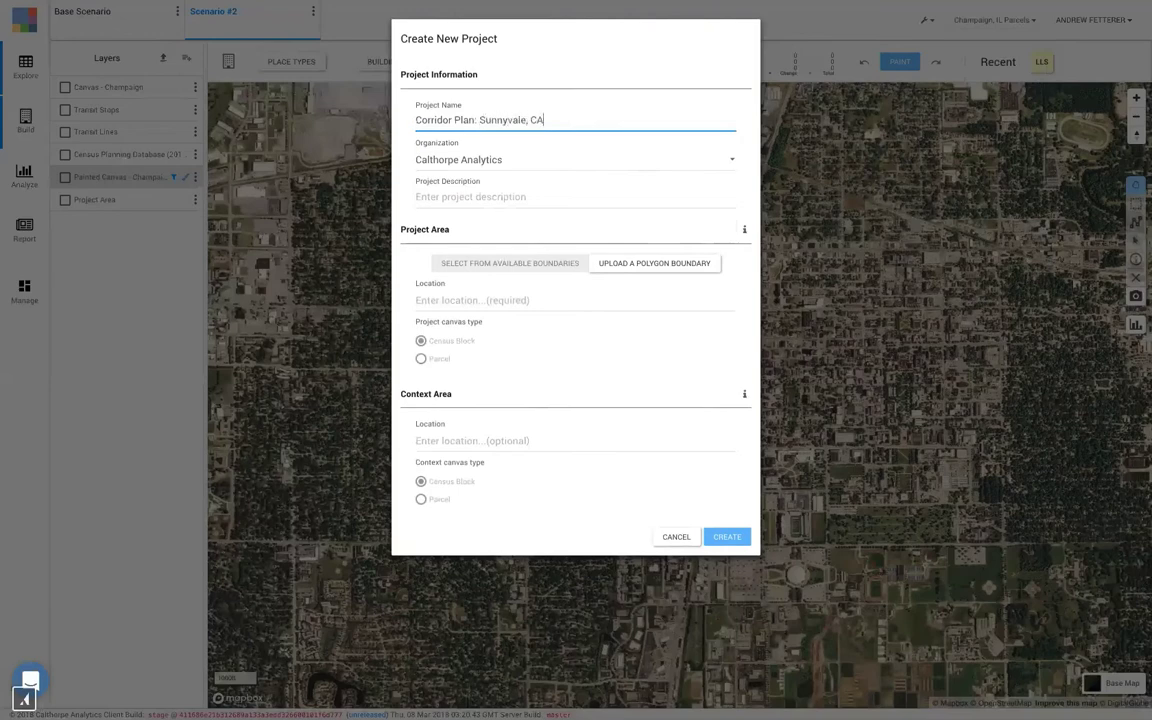
left_click(474, 162)
left_click(474, 160)
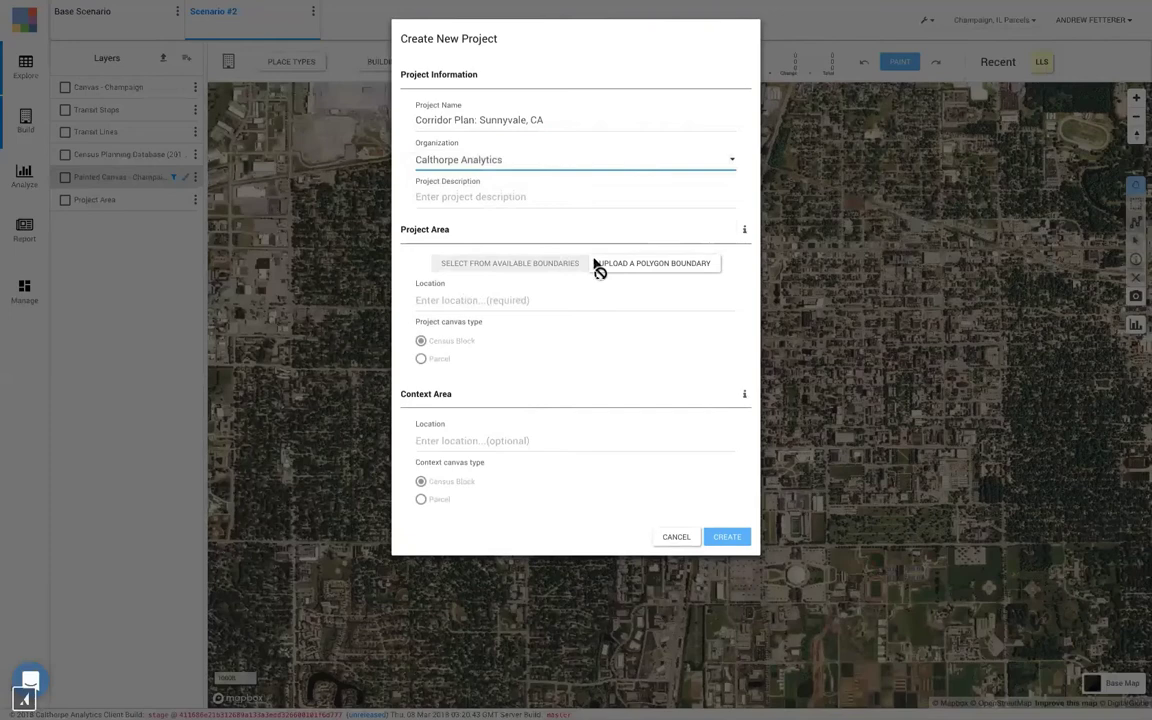
Step: Upload sunnyvale-caminoreal-corridor-boundary.zip from the Downloads folder as the polygon boundary of the project area
left_click(626, 265)
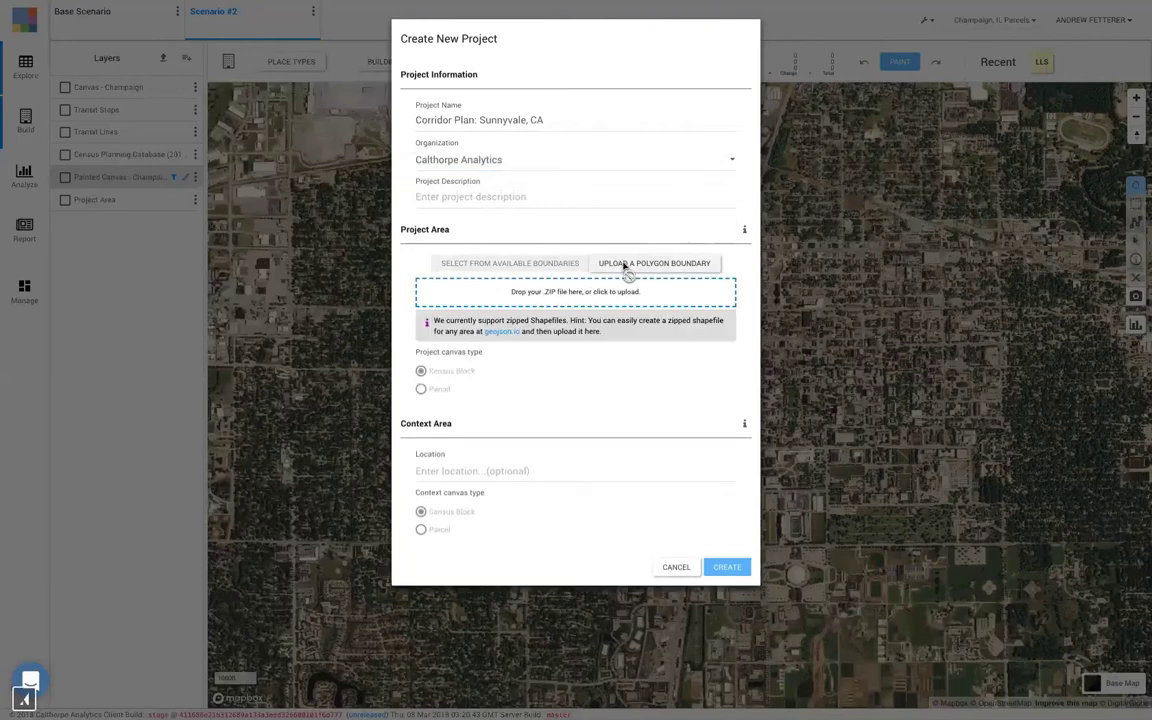
left_click(567, 292)
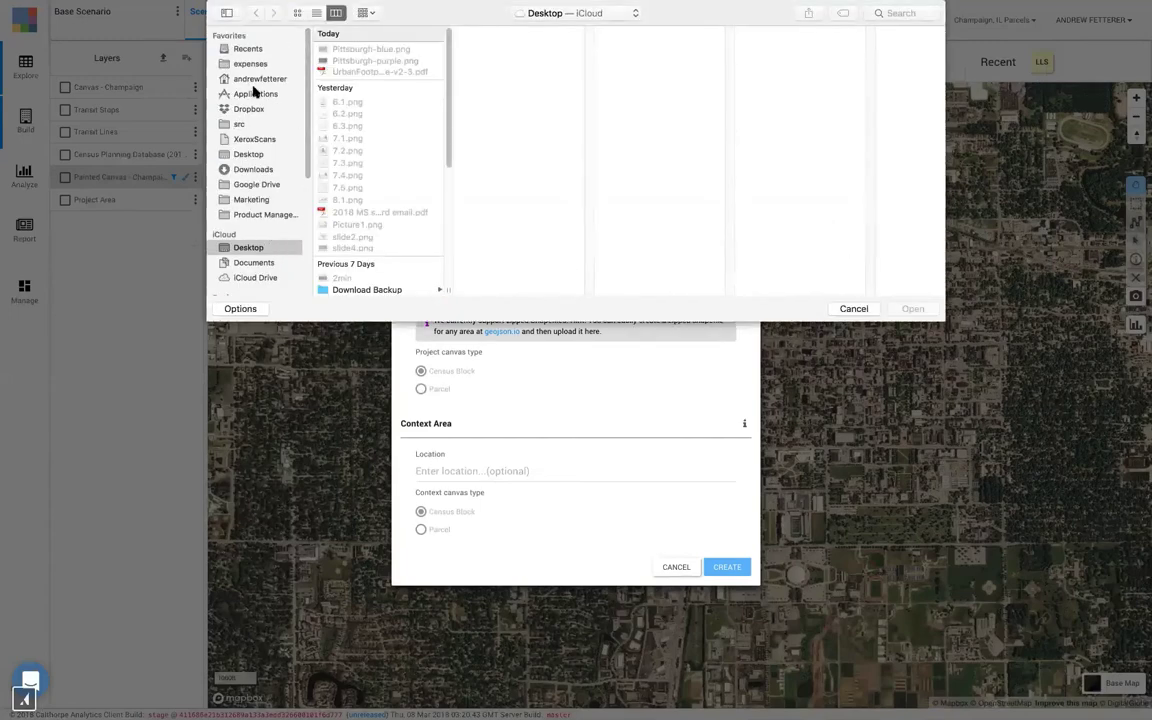
left_click(256, 169)
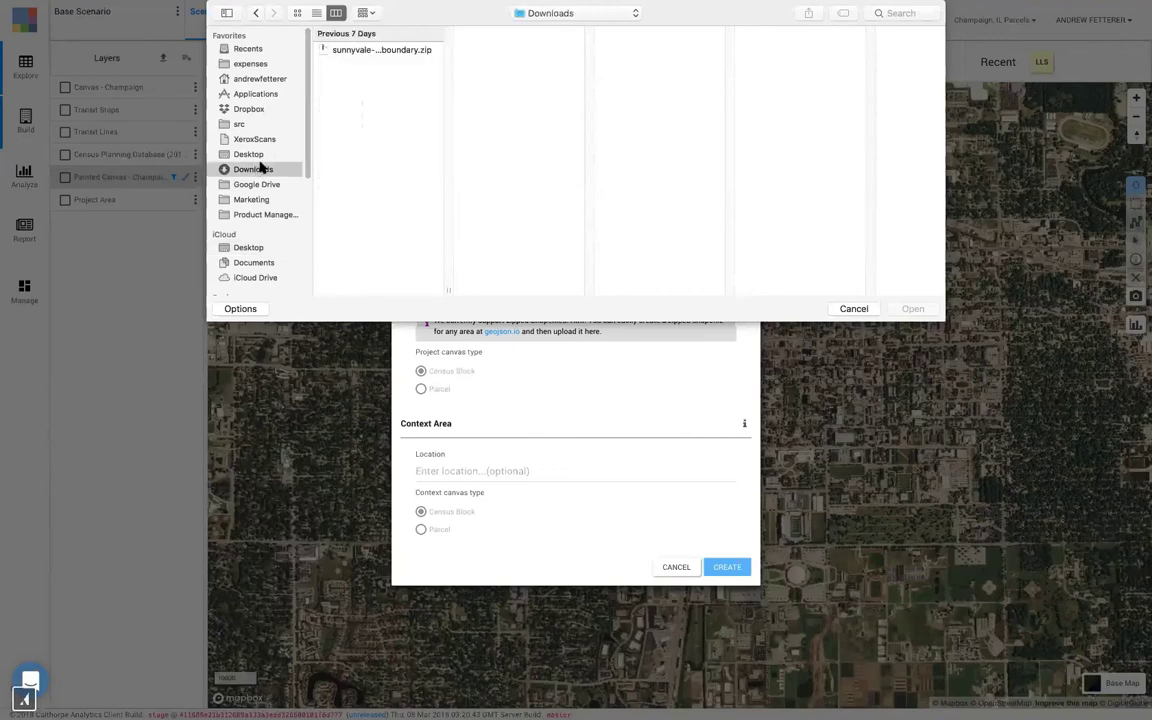
left_click(383, 50)
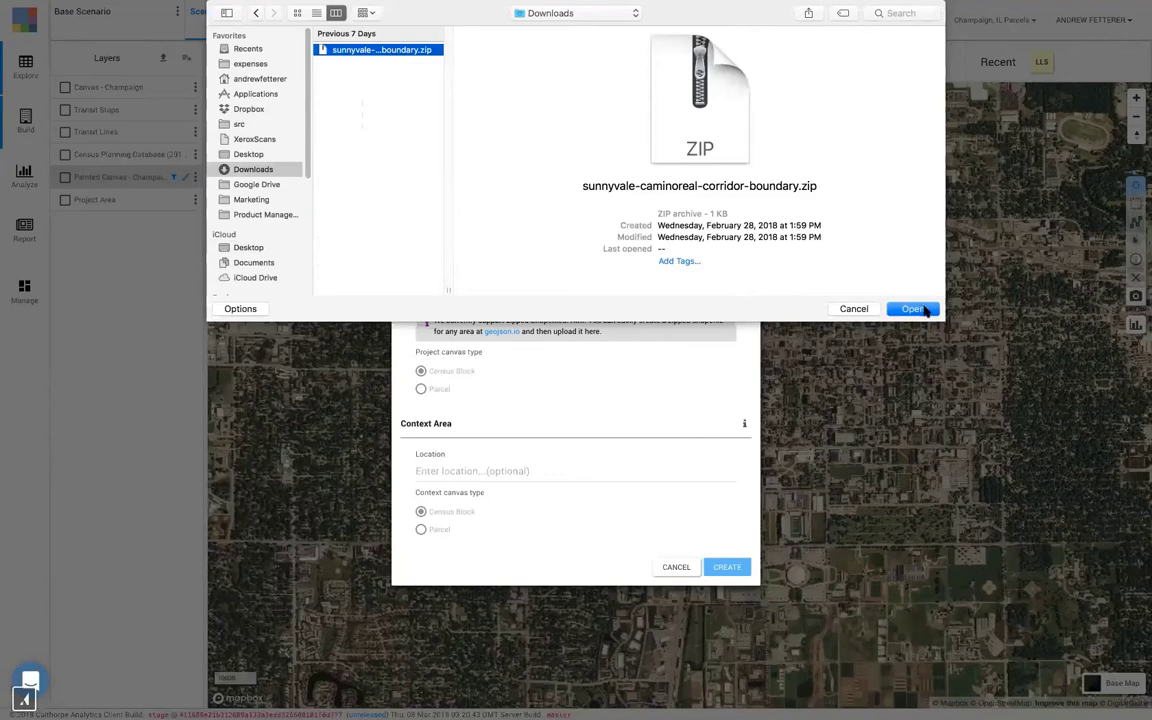
left_click(924, 310)
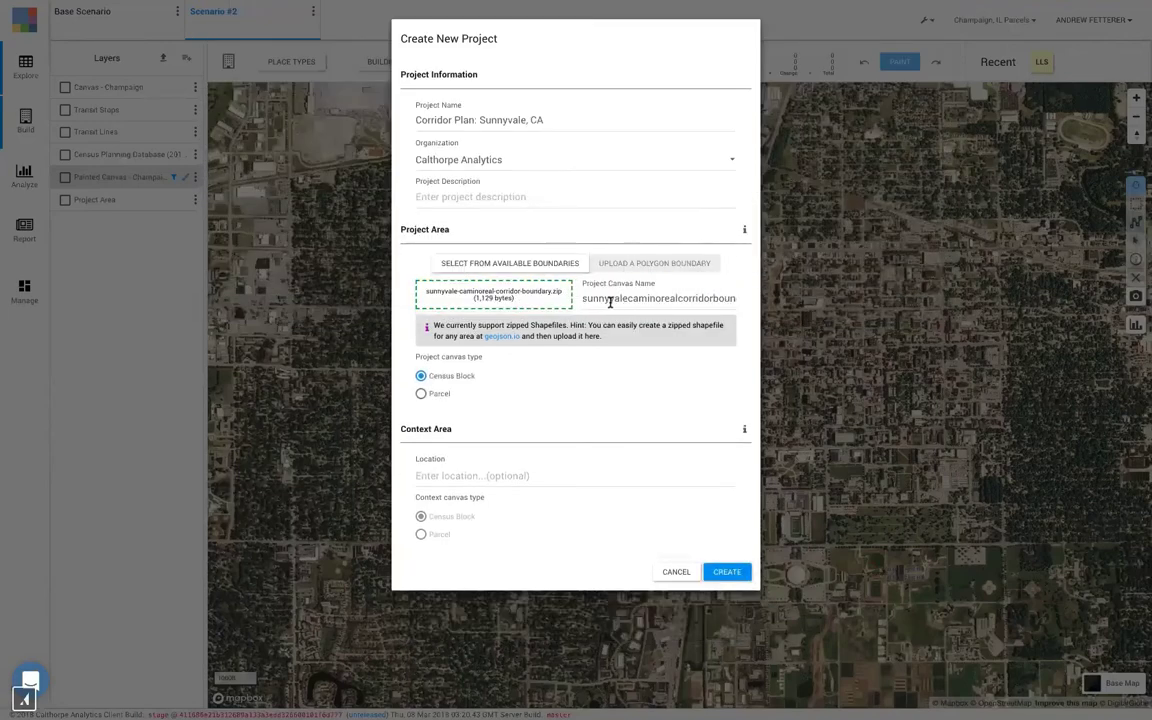
Step: Name the project canvas "El Camino Real Corridor" and set the project canvas type to Parcel
double_click(610, 302)
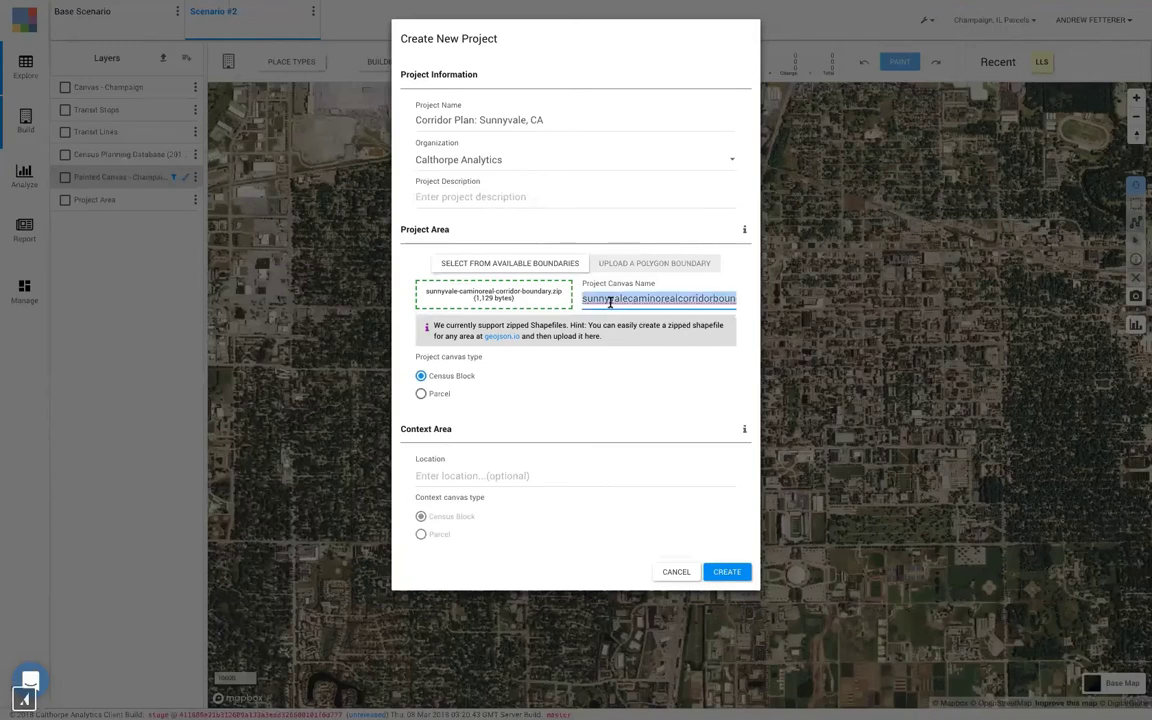
type("El C")
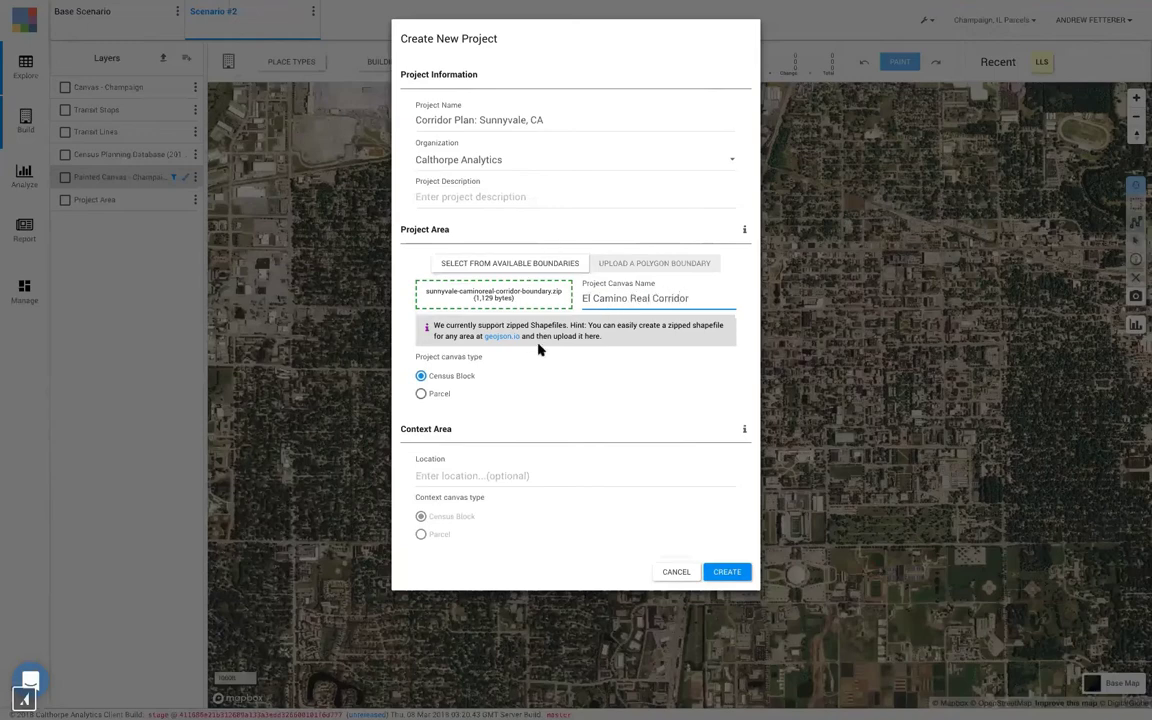
left_click(427, 396)
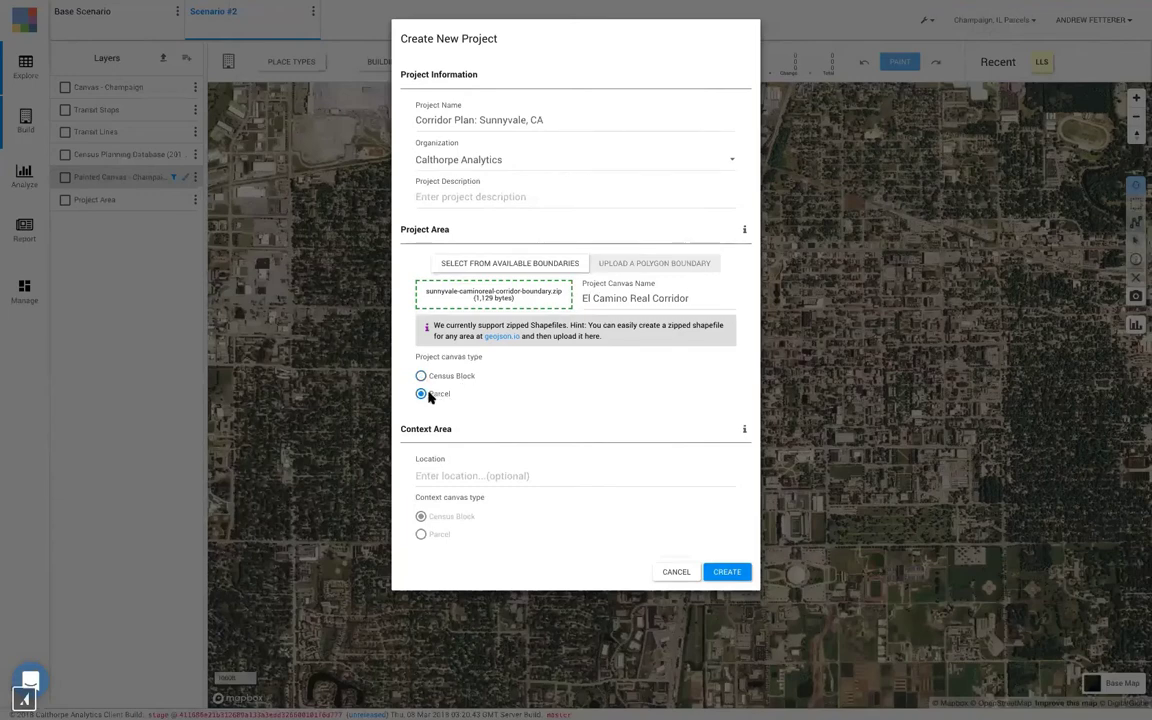
Step: Set the context area to Sunnyvale (California) with a Parcel canvas type and create the project
left_click(503, 477)
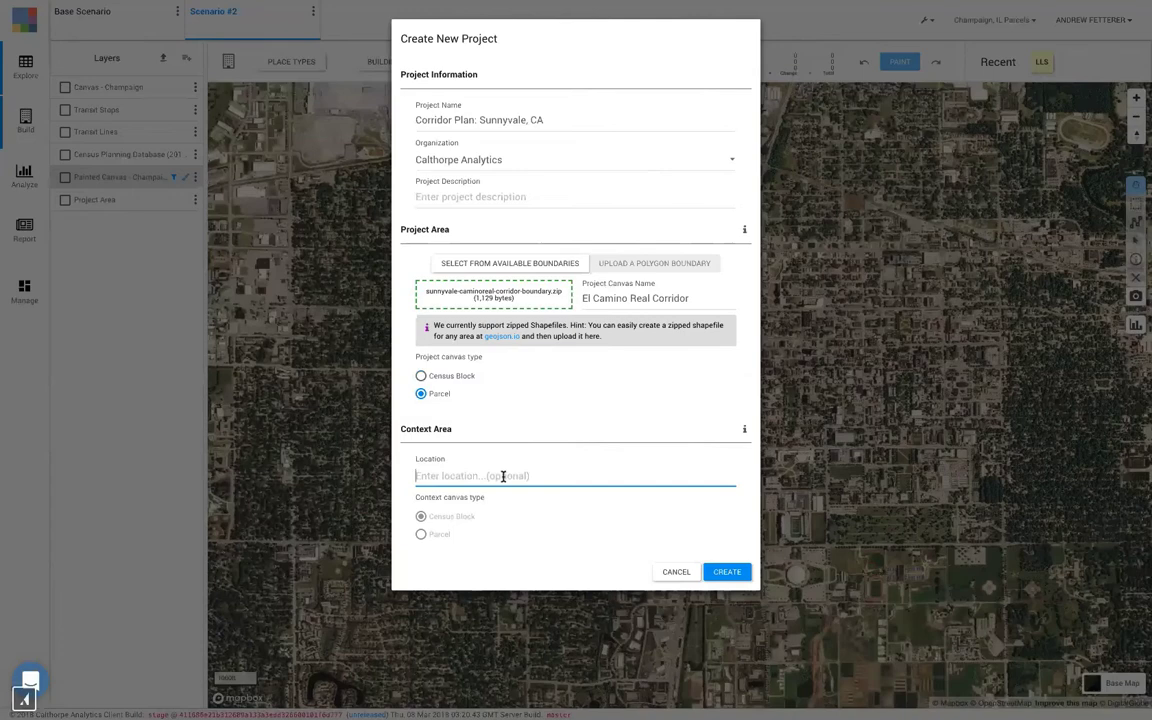
type("sunnyva")
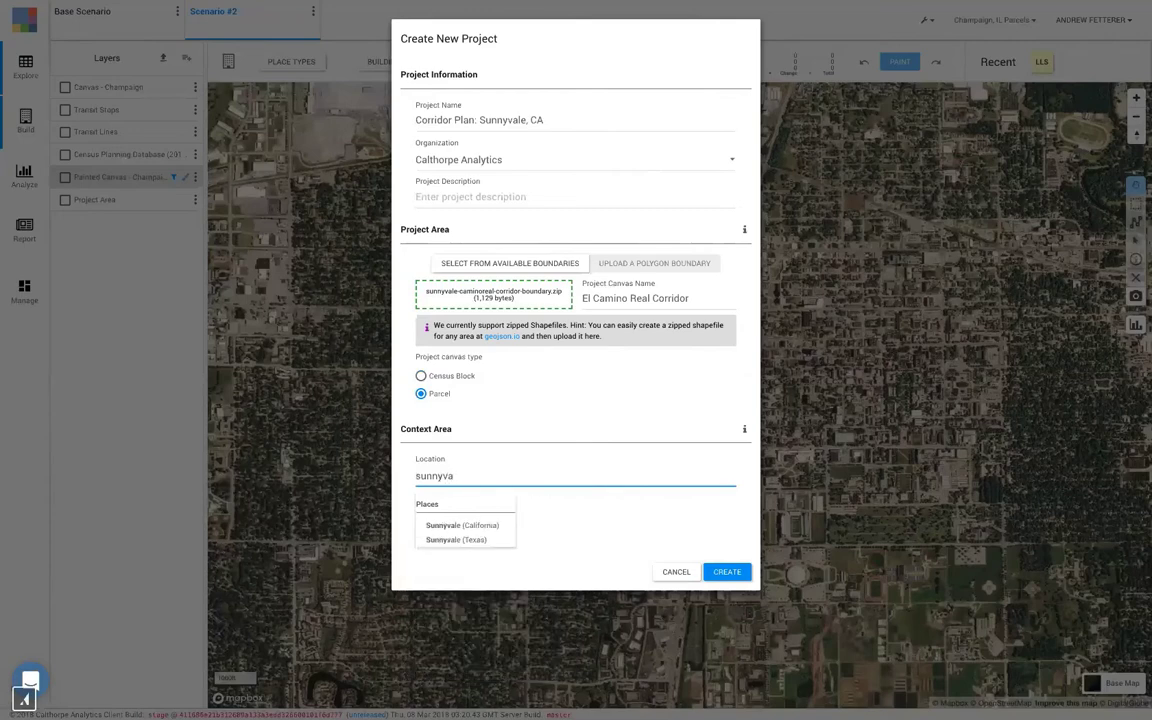
left_click(462, 525)
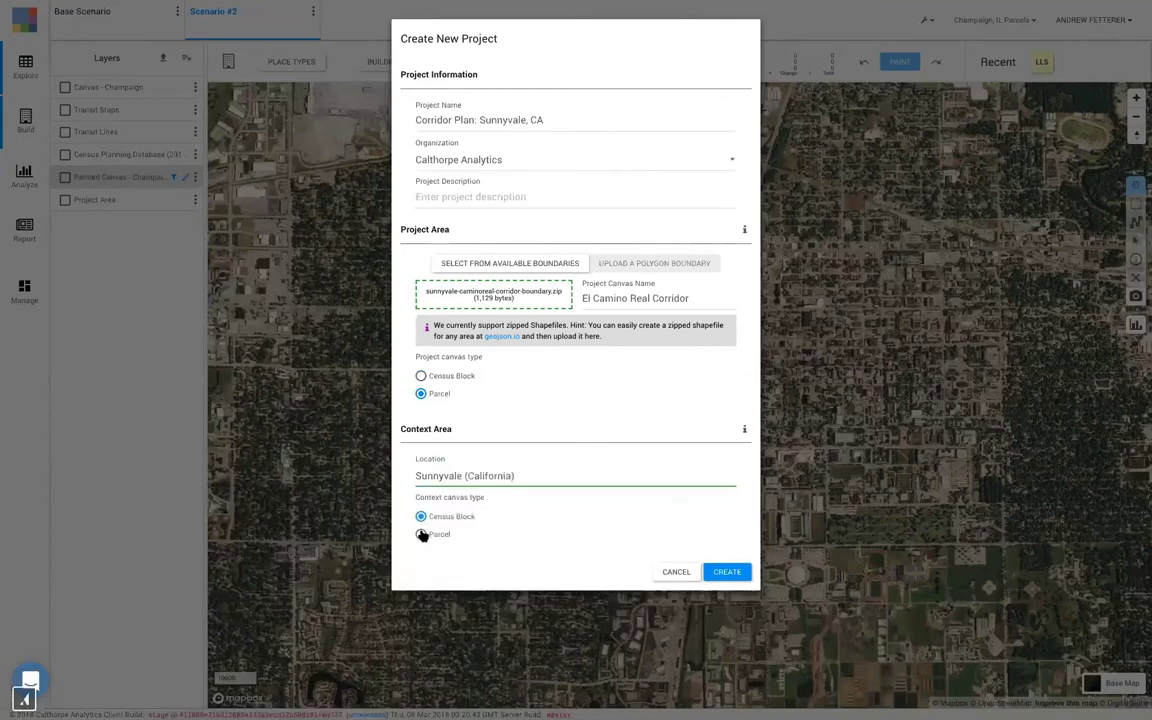
left_click(421, 535)
left_click(728, 572)
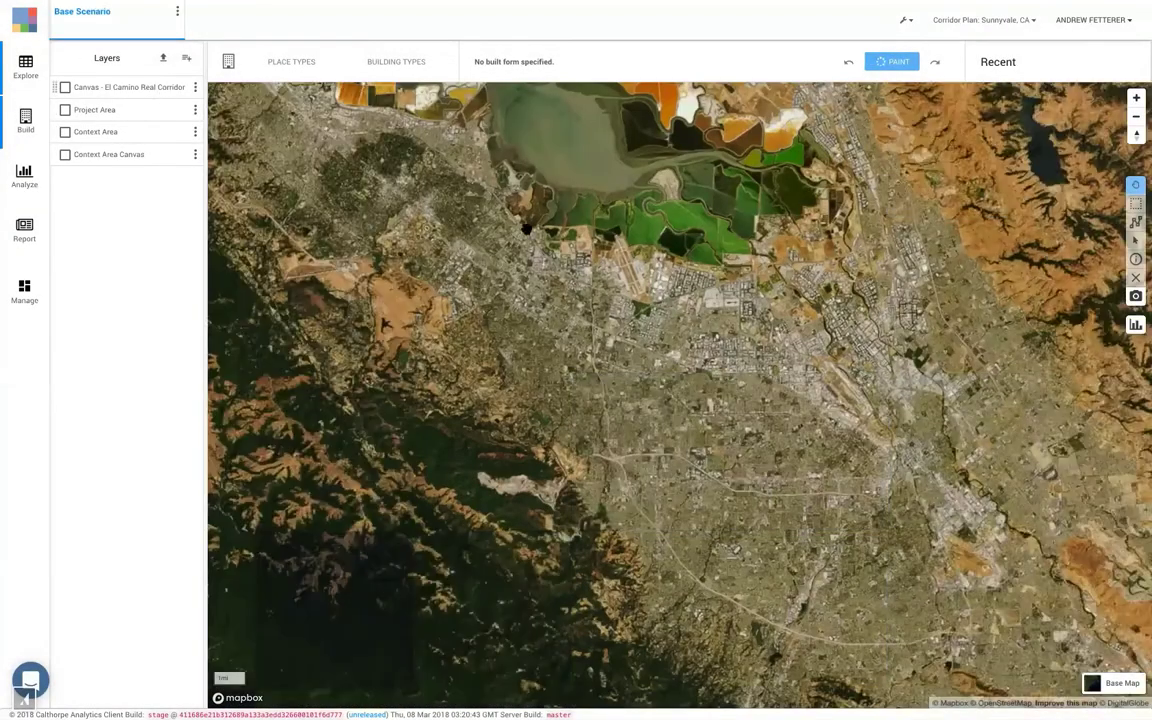
Step: Show the Canvas - El Camino Real Corridor layer on the map
left_click(133, 89)
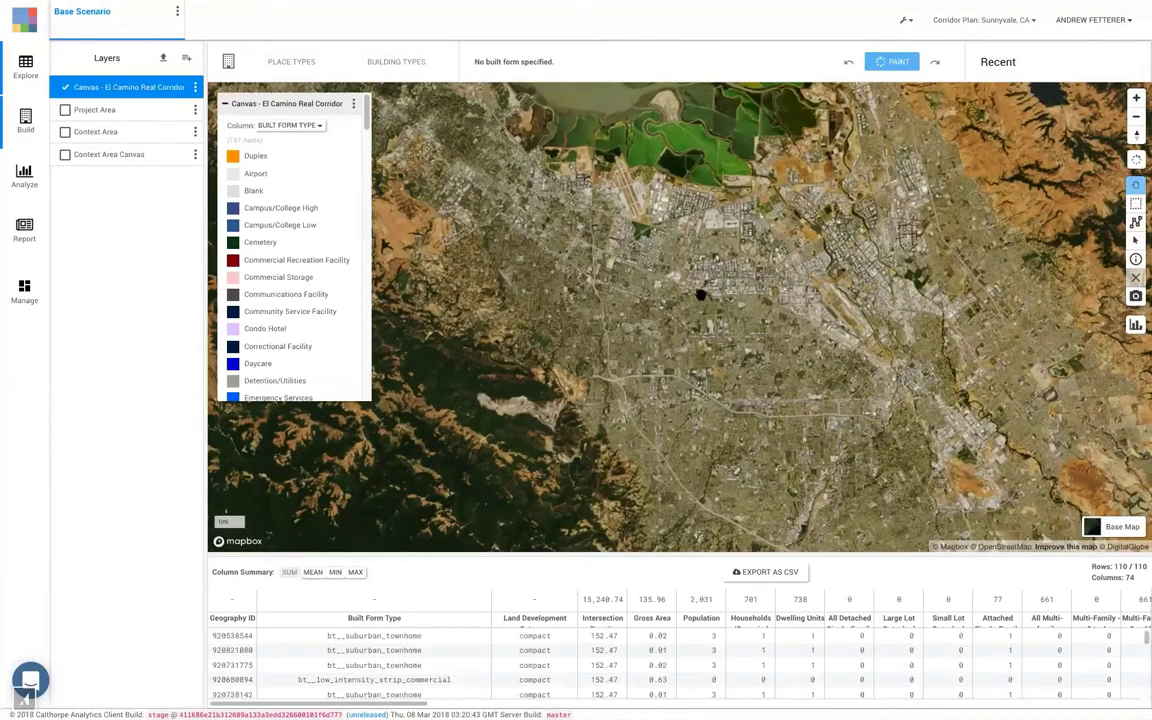
scroll(698, 293, "up", 3)
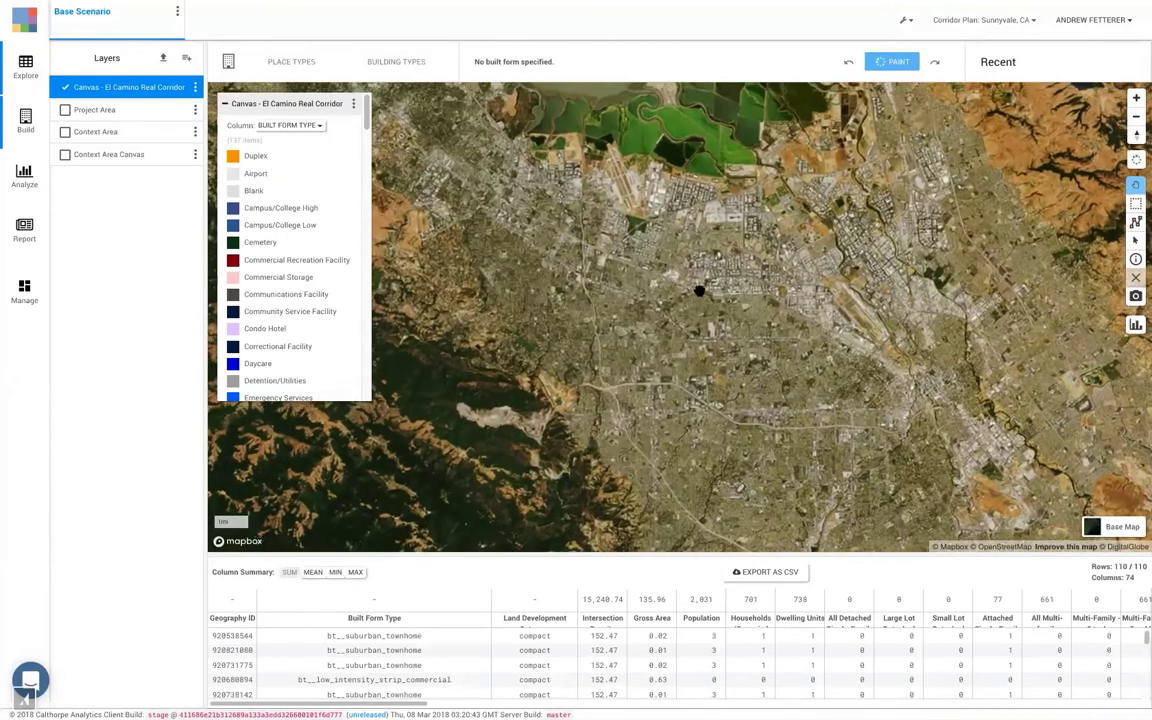
scroll(698, 293, "up", 3)
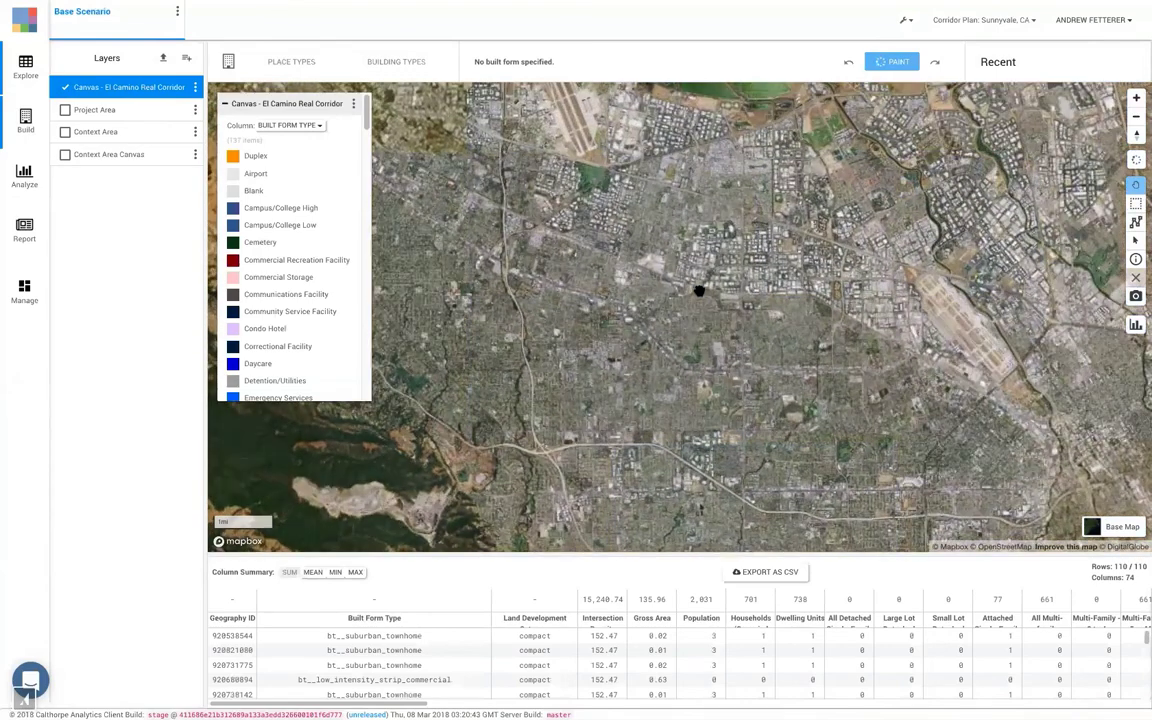
Step: Show the Context Area Canvas layer and save its fill opacity at 40%
left_click(152, 156)
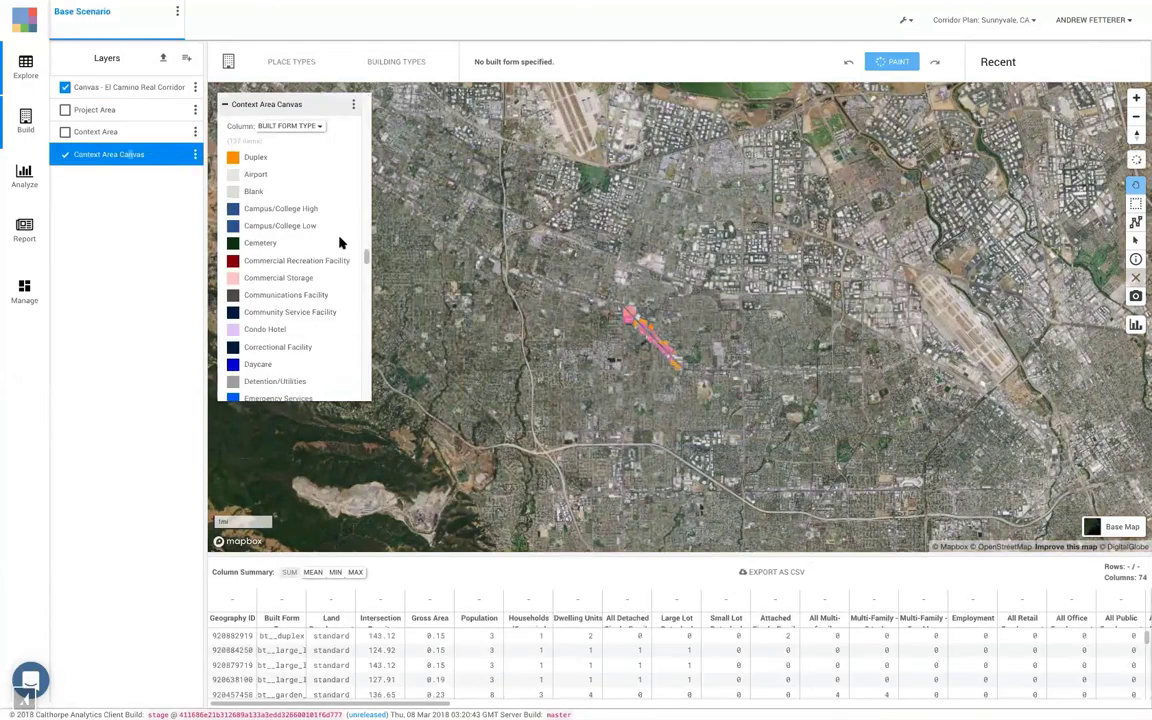
left_click(353, 106)
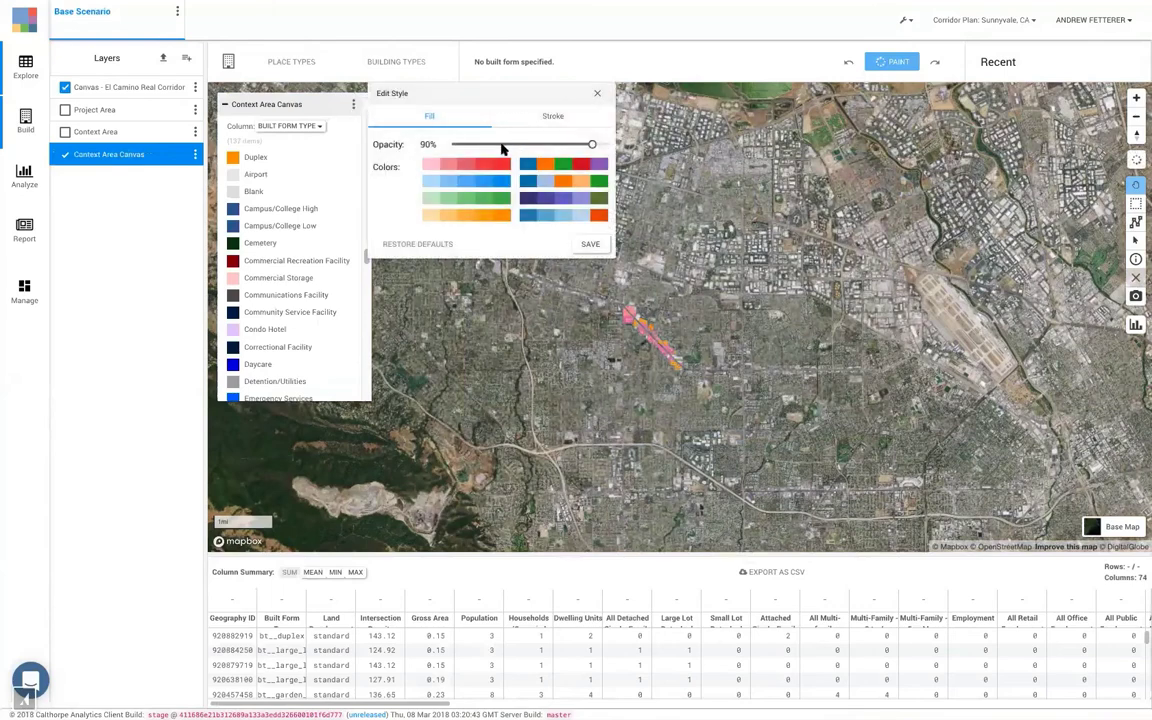
left_click(500, 145)
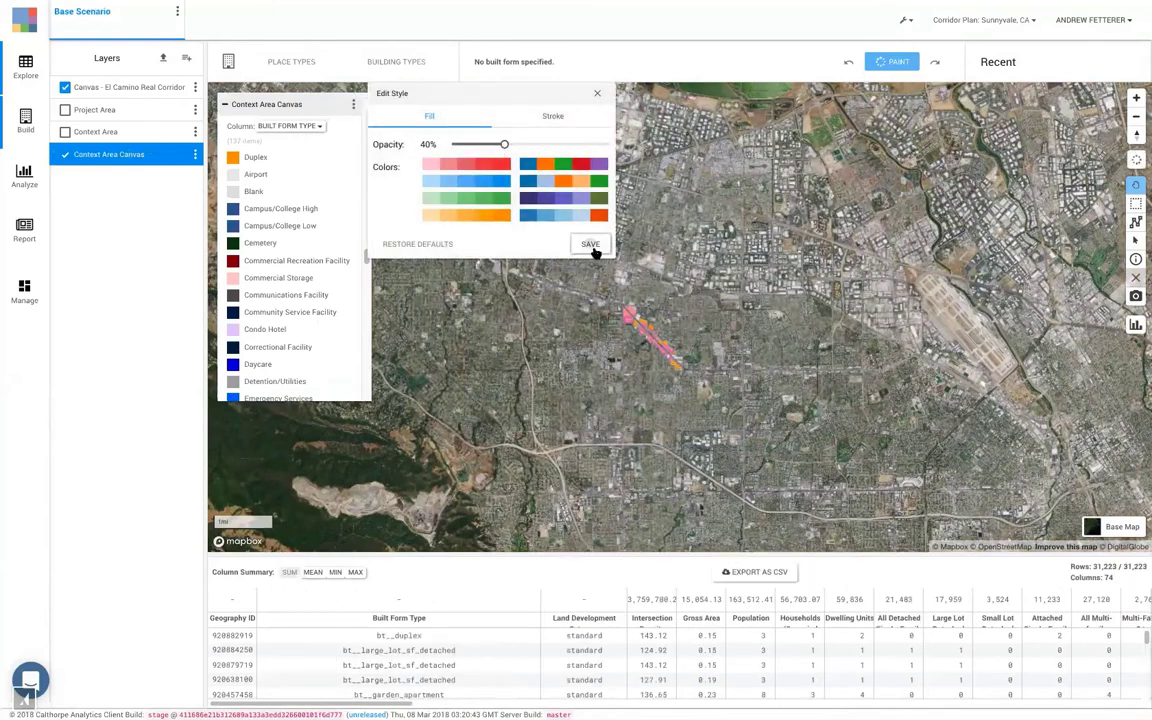
left_click(606, 266)
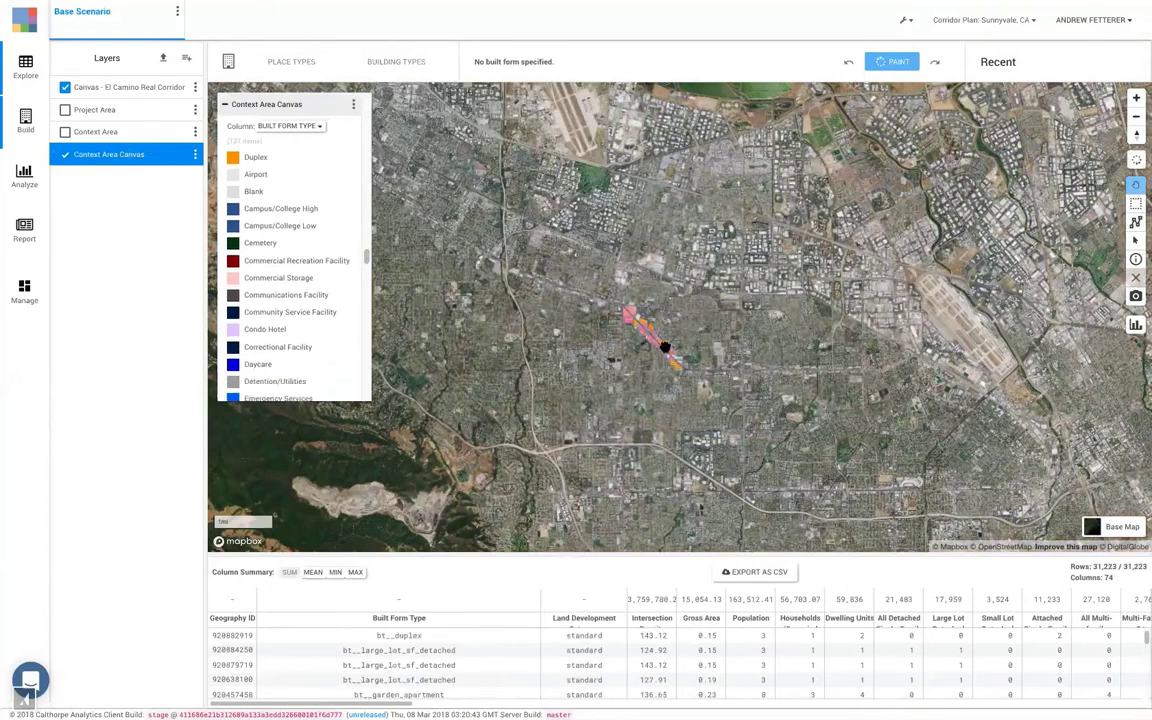
Step: Switch the base map from satellite imagery to the light grey style and turn on 3D Buildings
scroll(665, 347, "up", 3)
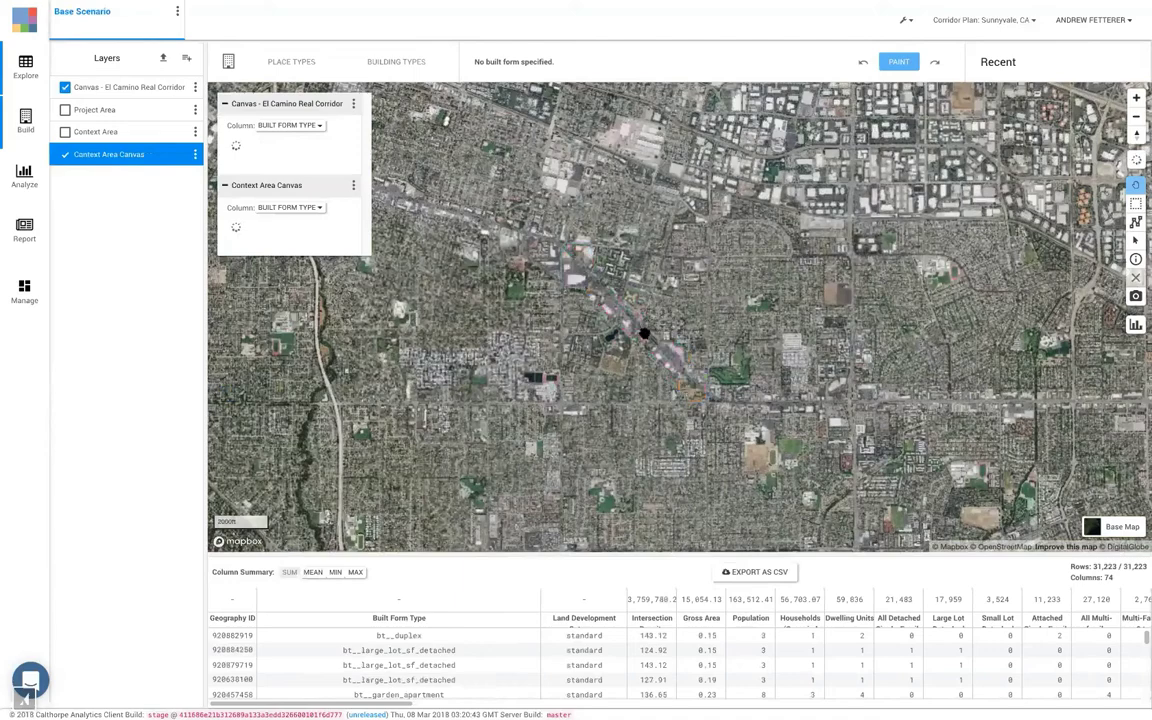
scroll(640, 324, "up", 1)
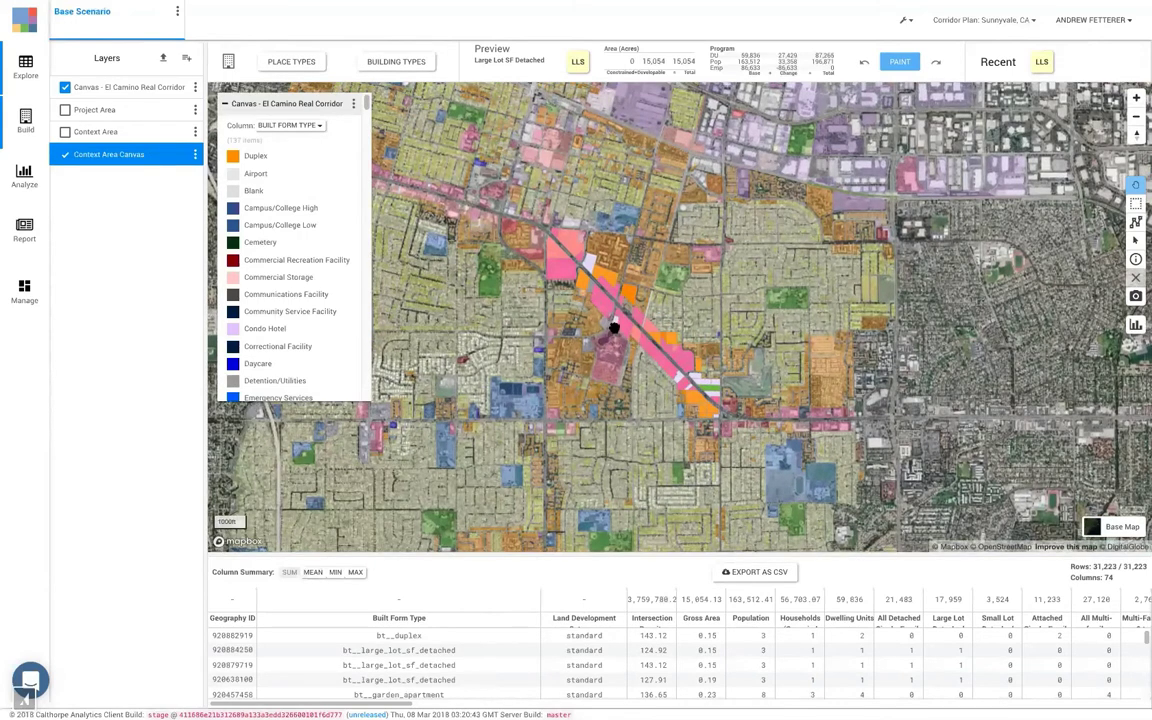
scroll(622, 320, "up", 1)
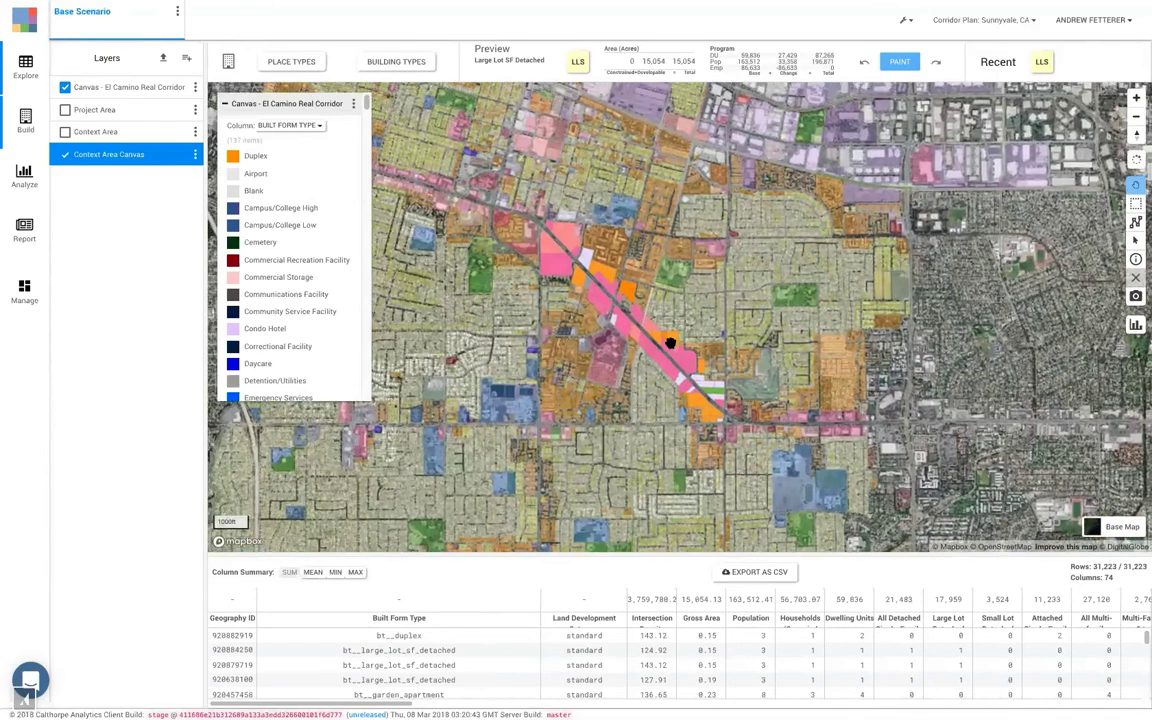
scroll(686, 367, "up", 3)
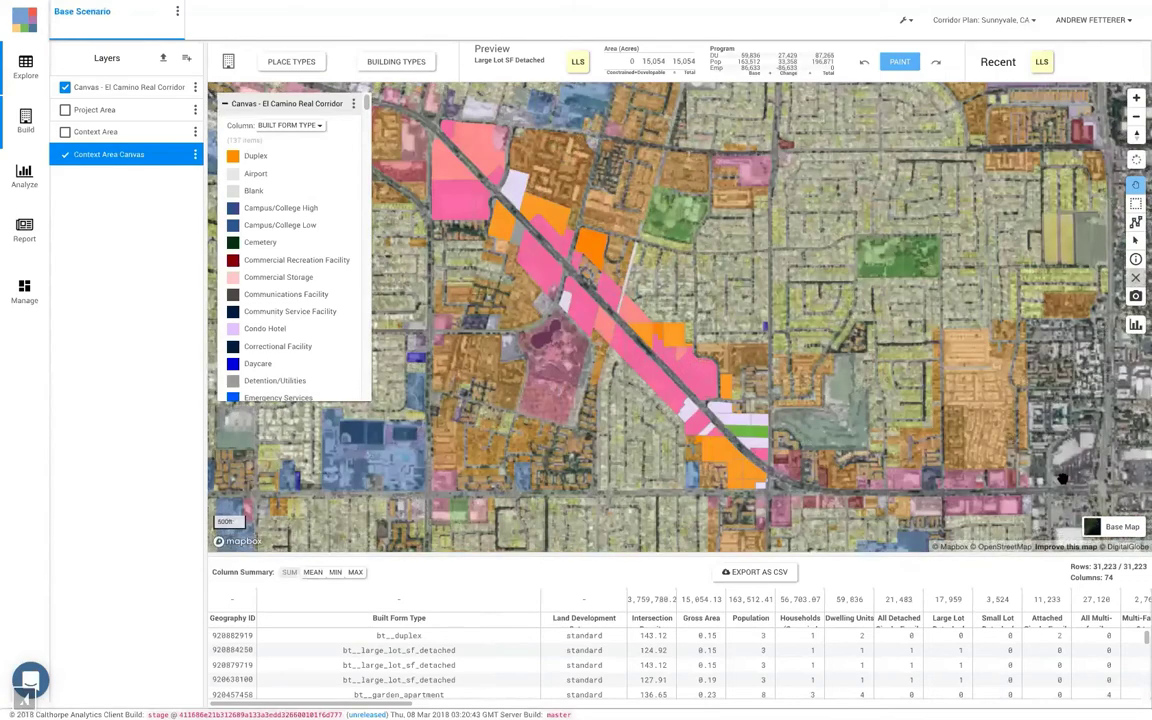
left_click(1103, 530)
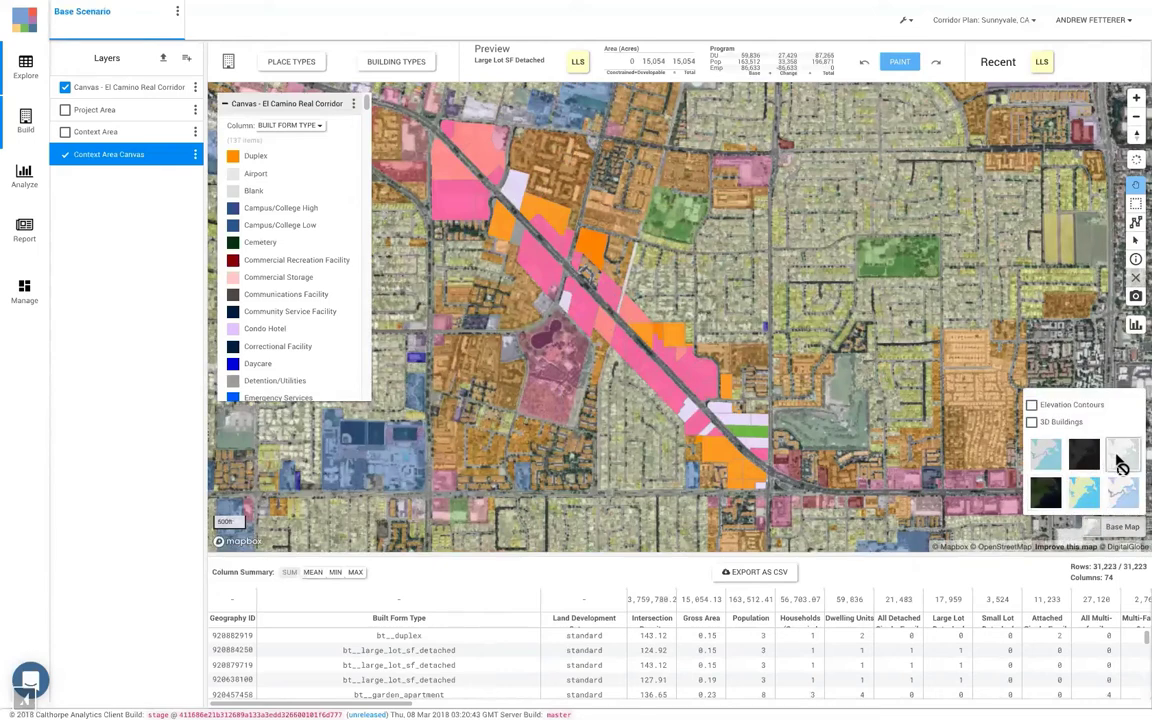
left_click(1118, 464)
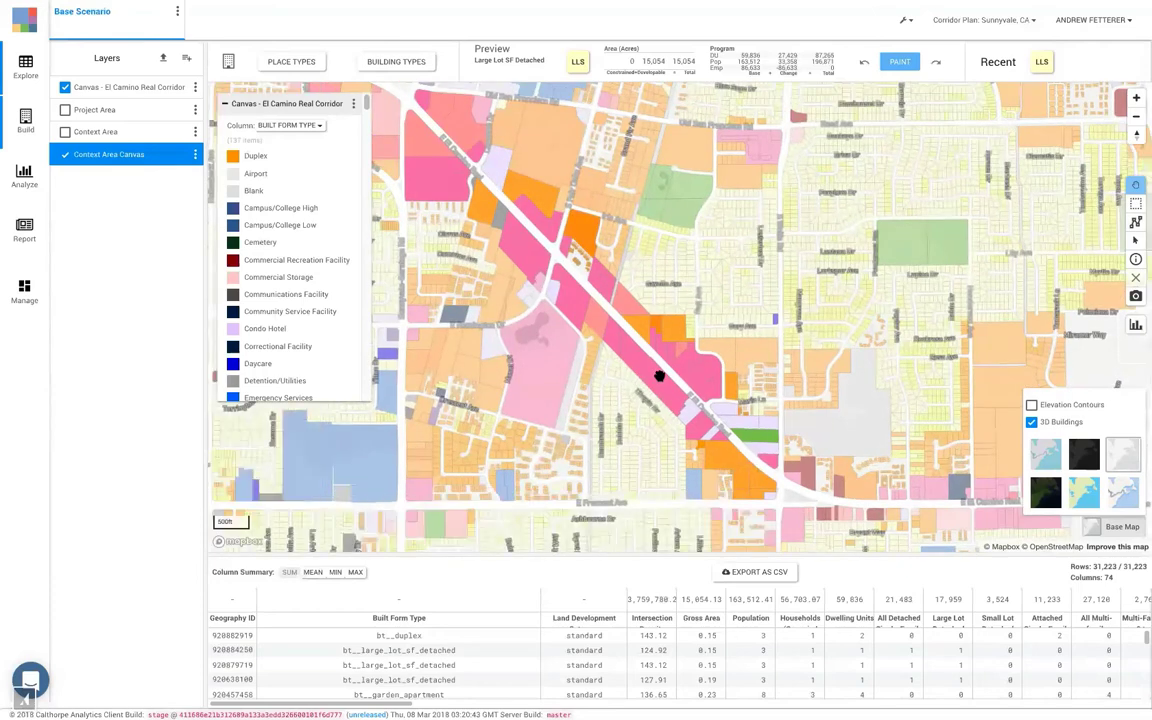
Step: Examine the 3D buildings along the El Camino Real corridor in a tilted perspective
scroll(659, 376, "up", 2)
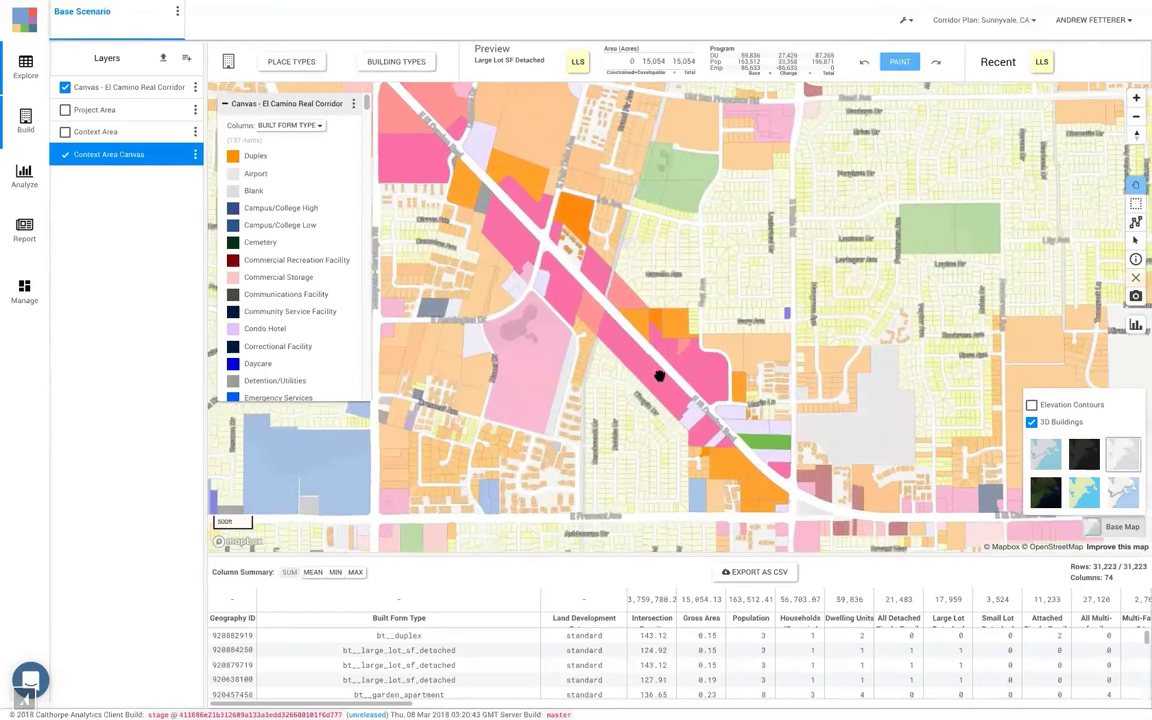
scroll(659, 376, "up", 1)
scroll(659, 376, "up", 1)
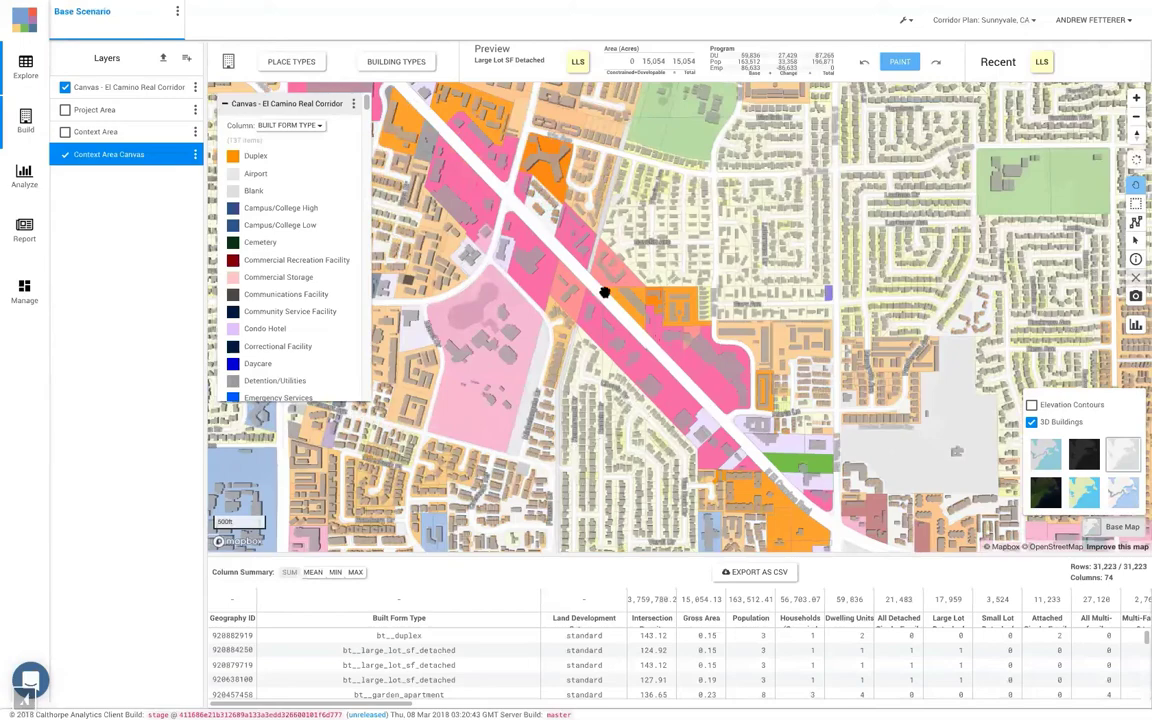
left_click_drag(609, 298, 658, 347)
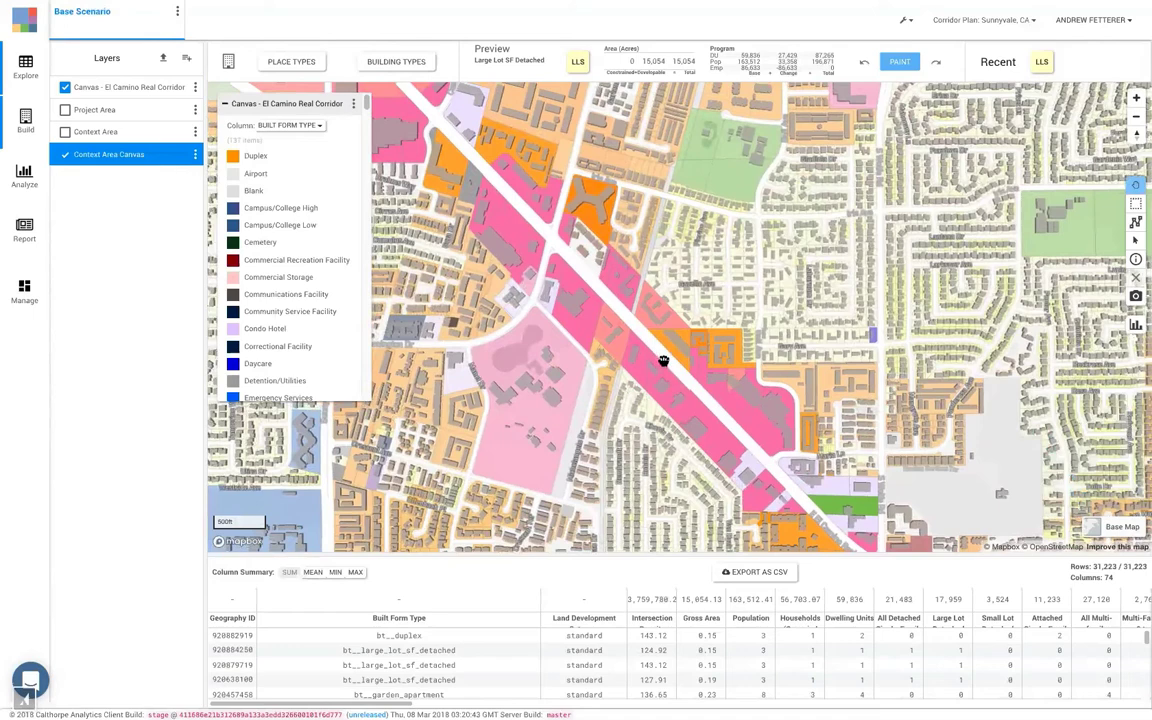
scroll(671, 373, "up", 1)
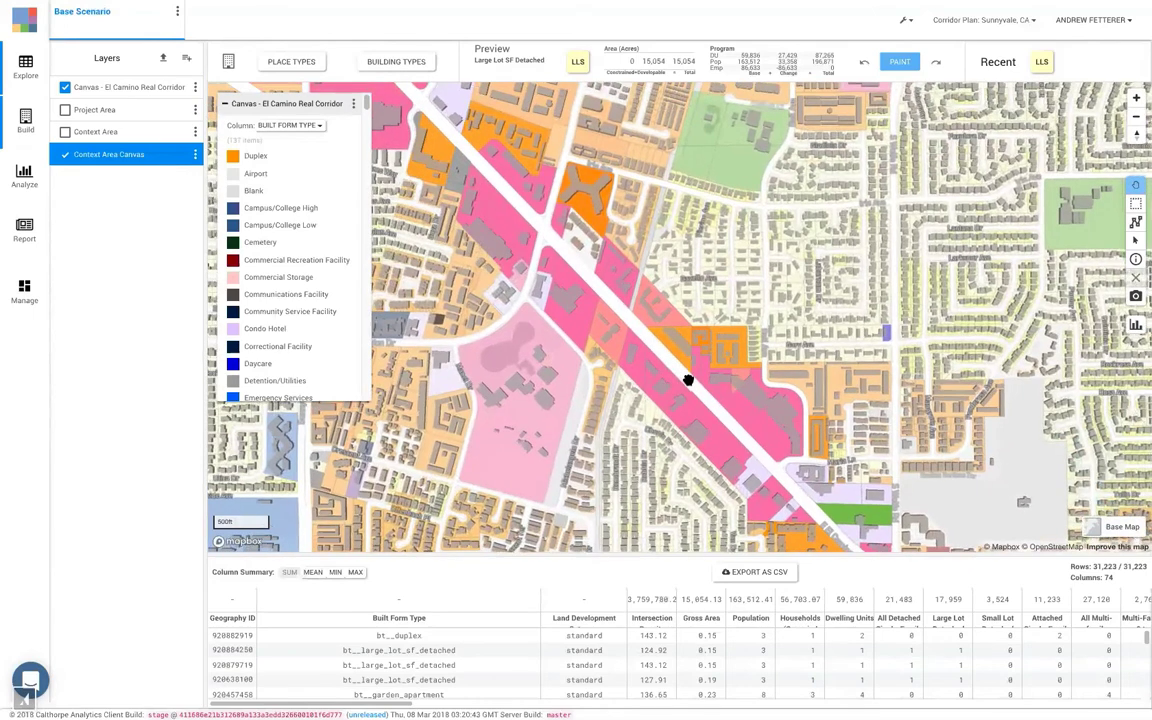
left_click_drag(638, 344, 653, 318)
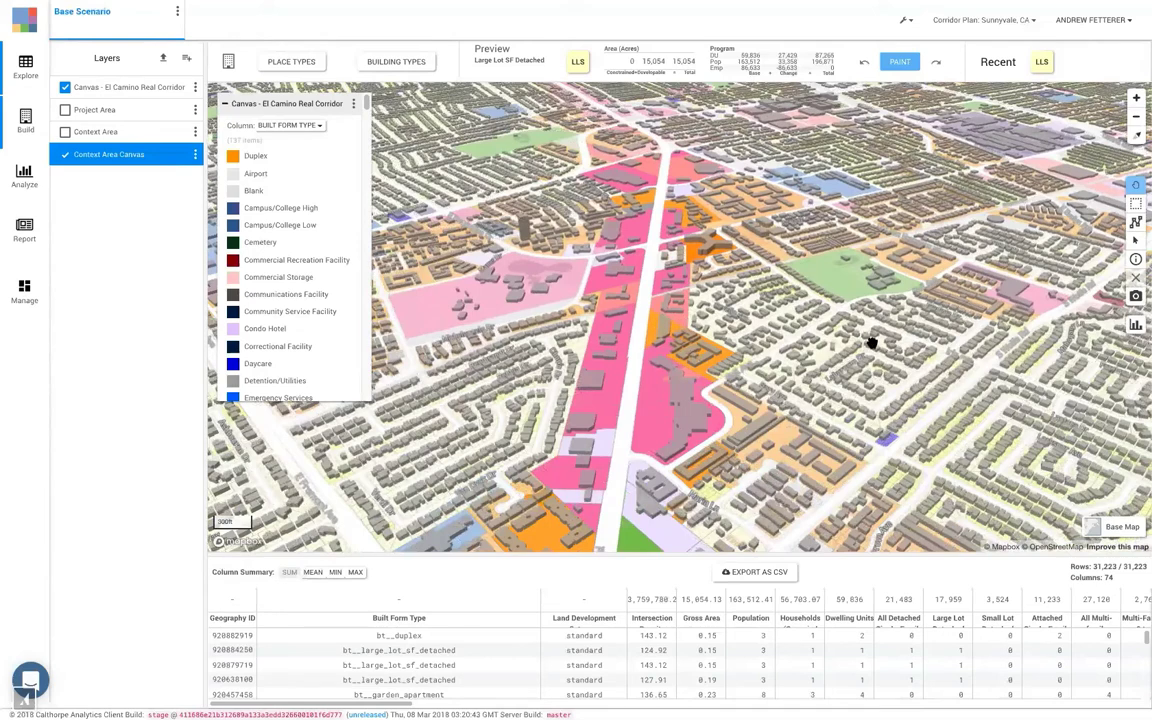
Step: Replace the base map's 3D Buildings with Elevation Contours and hide the Context Area Canvas layer
right_click(954, 509)
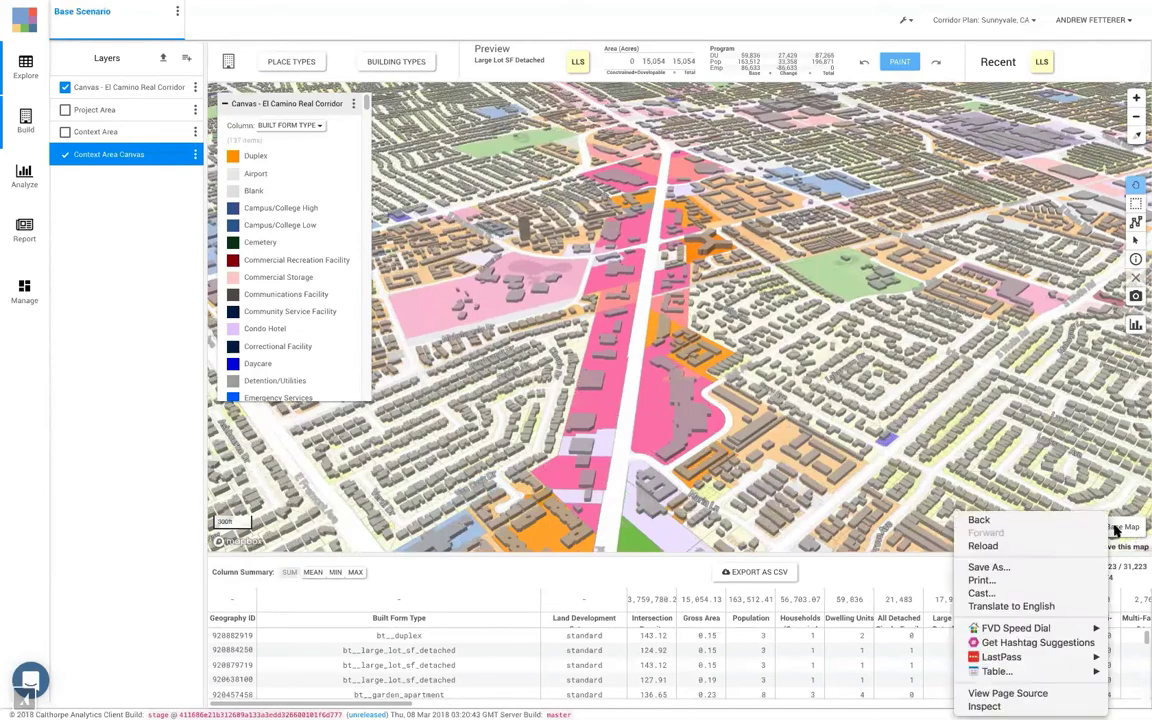
key("Escape")
left_click(1117, 531)
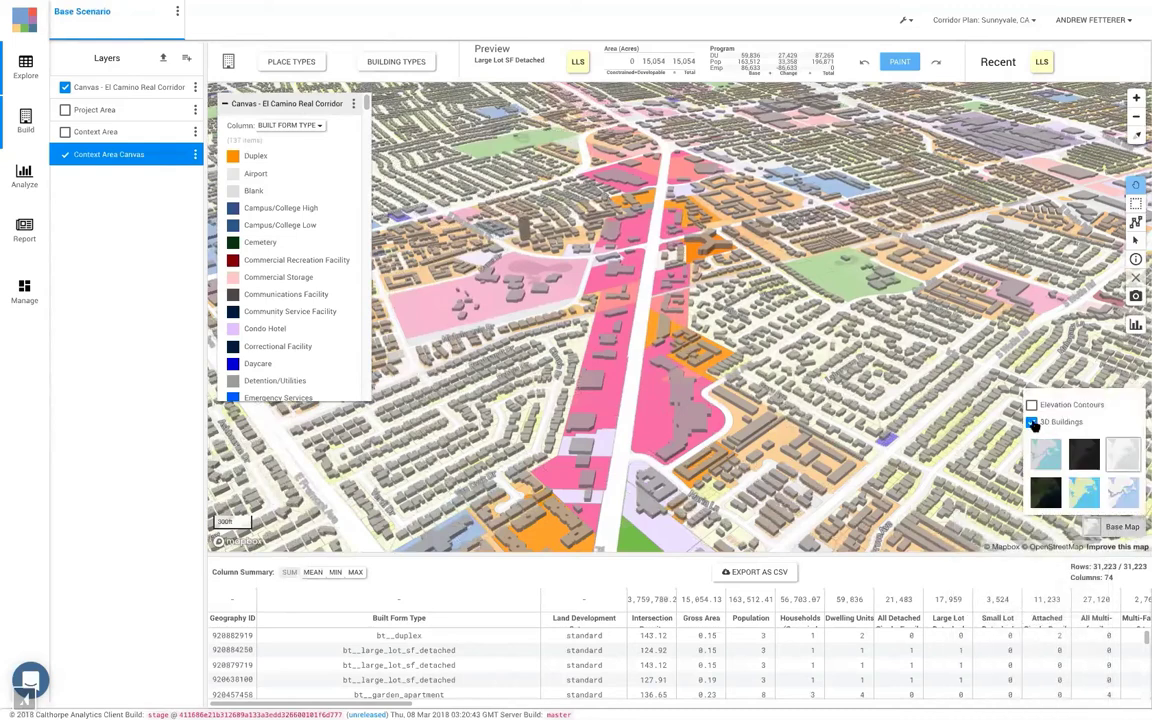
left_click(1032, 422)
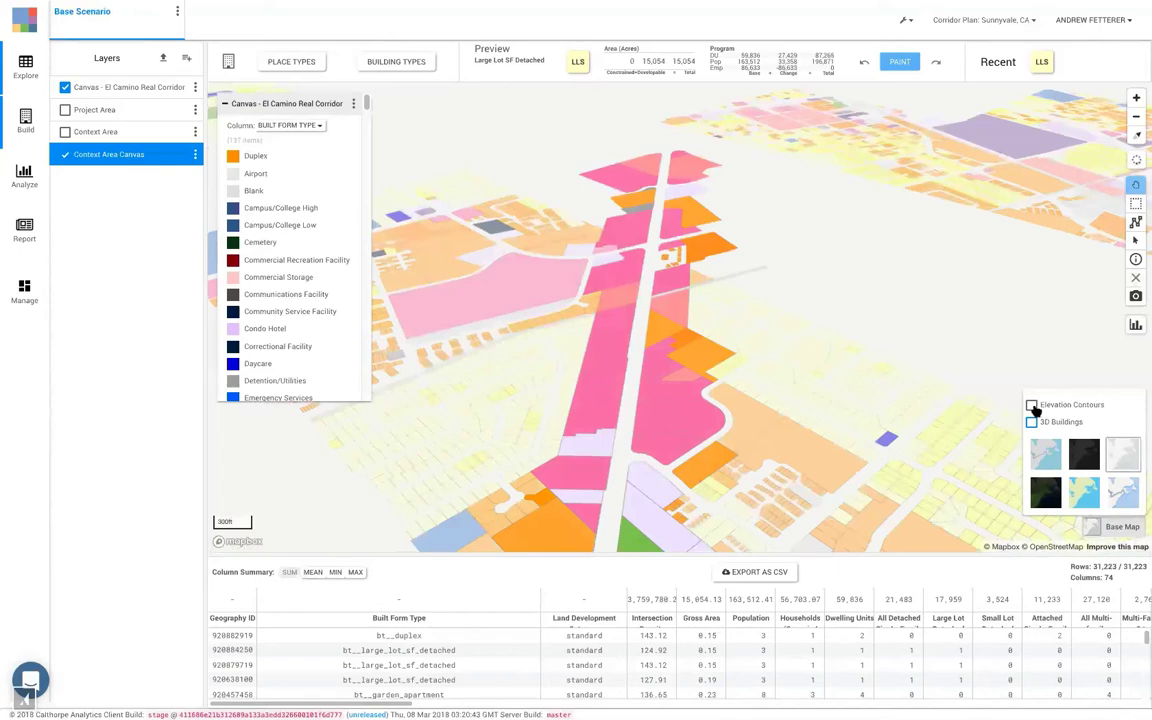
left_click(1032, 406)
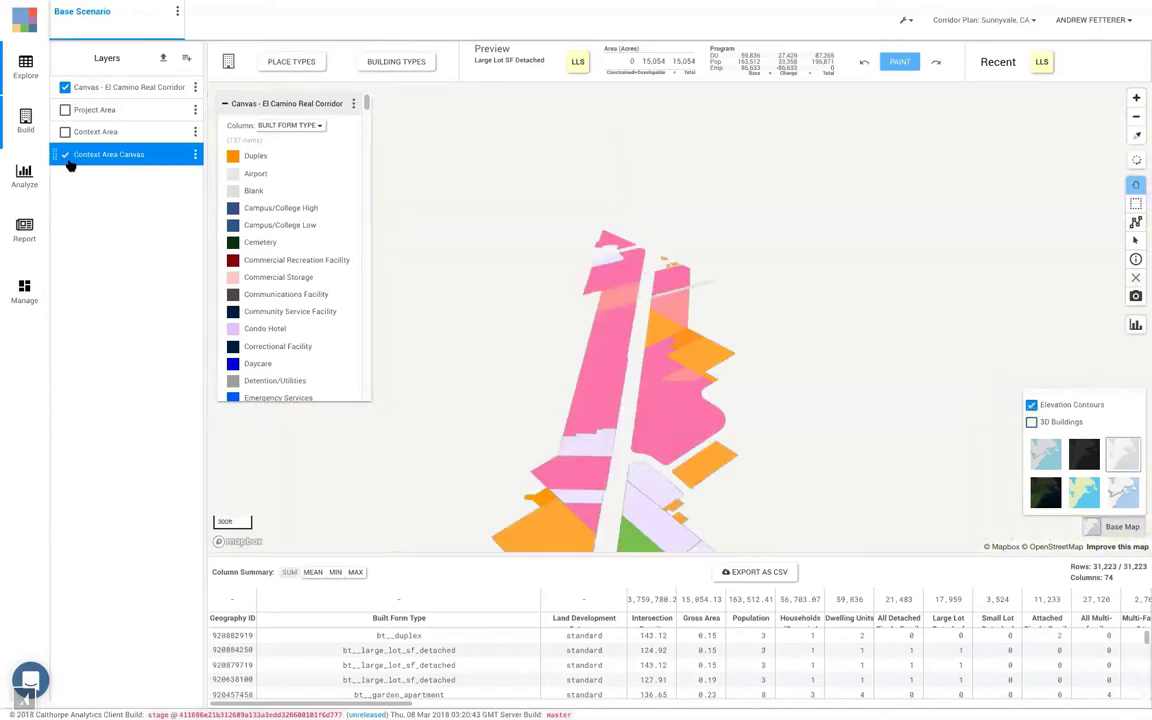
left_click(65, 154)
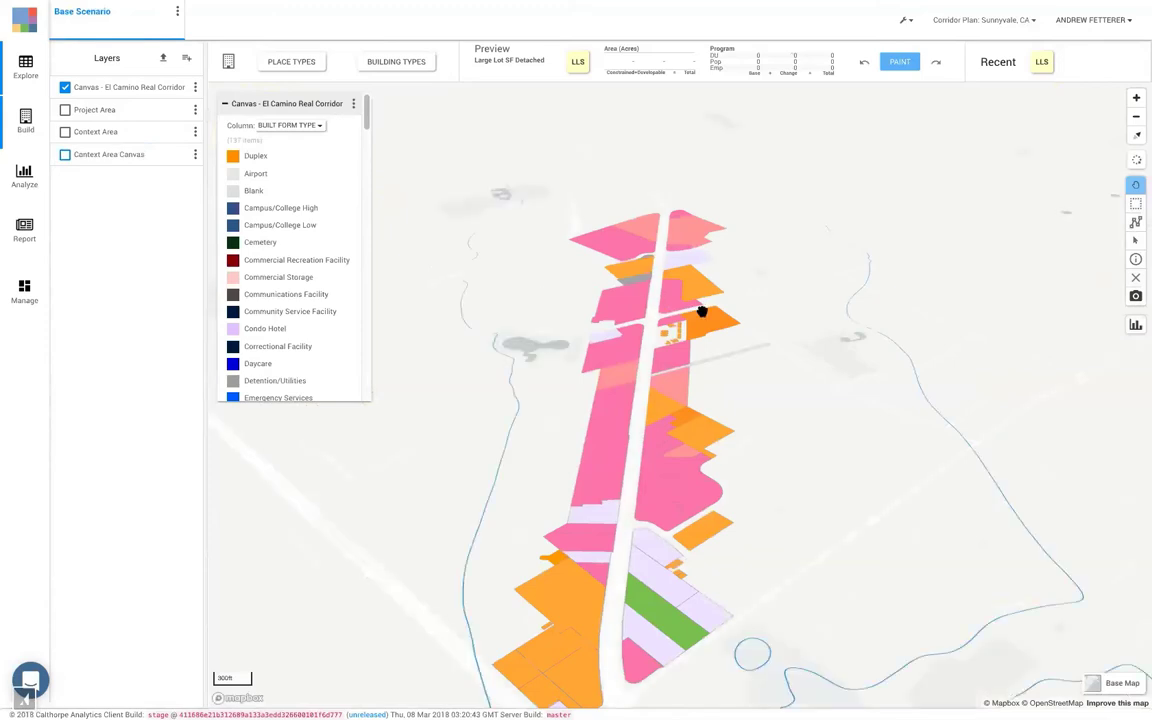
Step: Examine the elevation contours from the El Camino Real corridor out to the hills and reservoir west of Cupertino
scroll(702, 305, "down", 2)
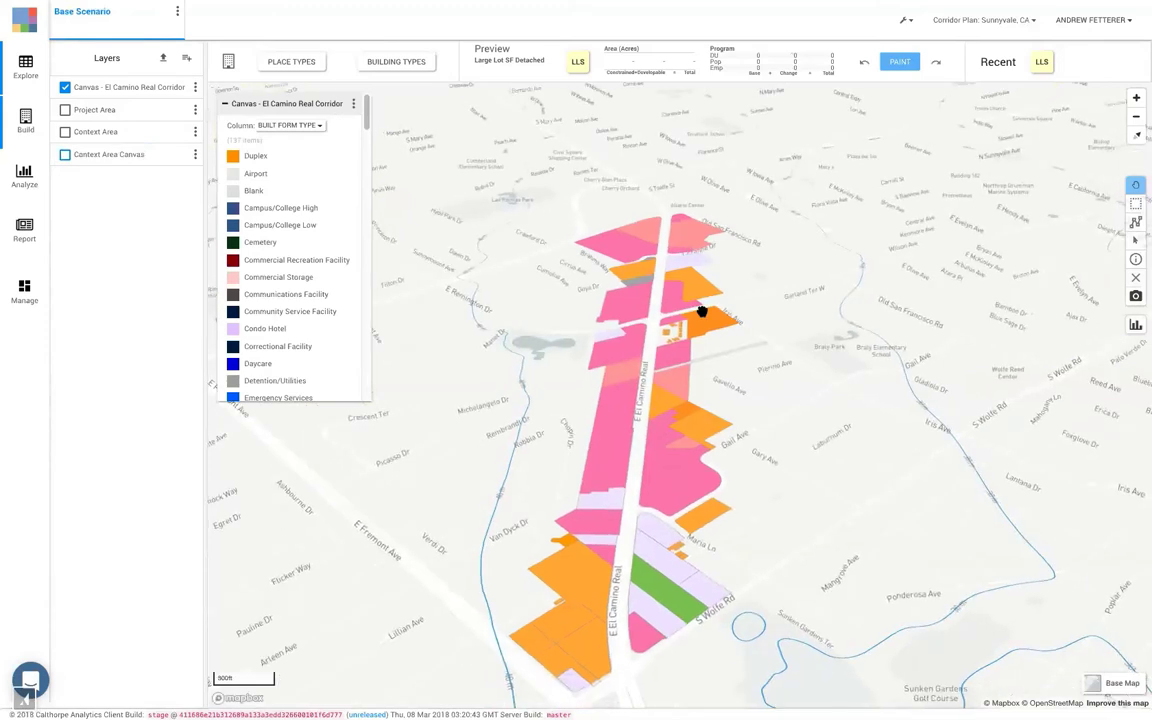
left_click_drag(707, 341, 709, 365)
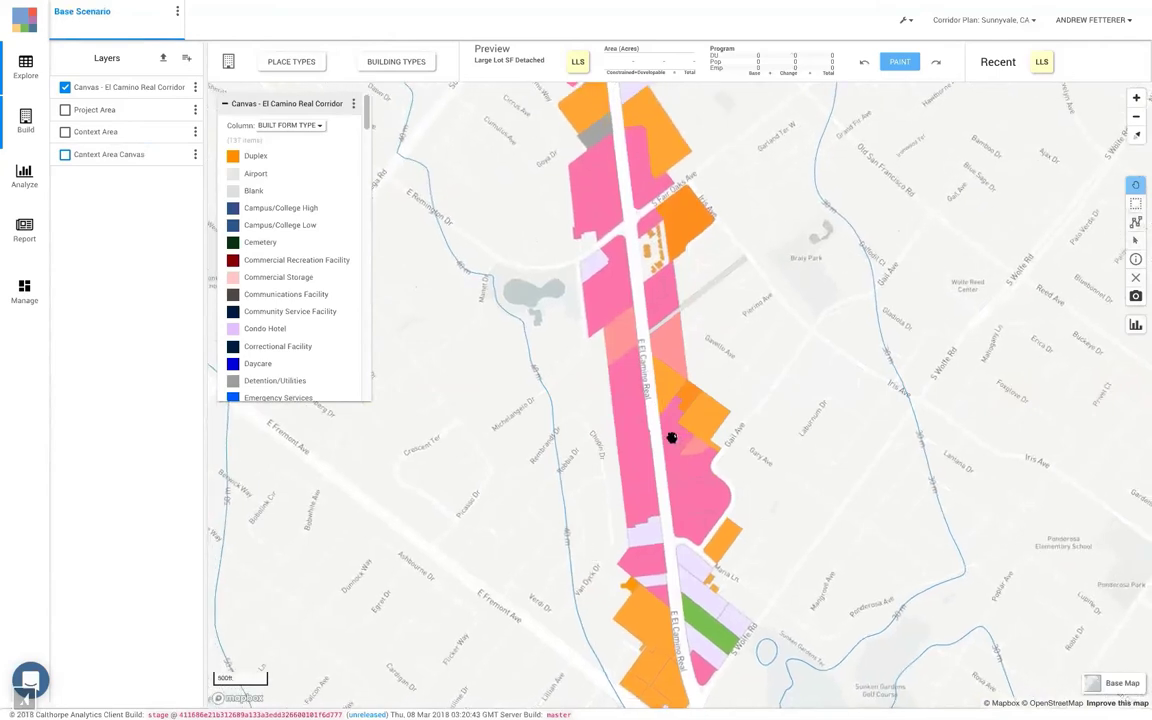
scroll(662, 437, "down", 2)
scroll(662, 437, "down", 2)
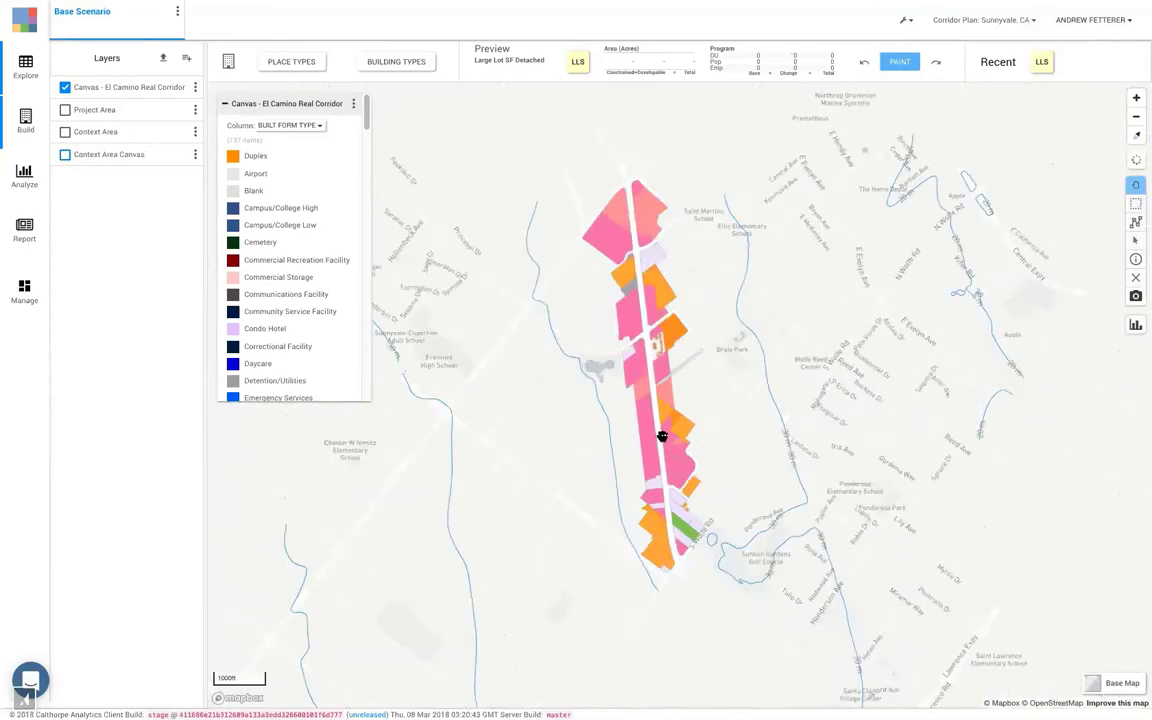
scroll(610, 380, "down", 1)
scroll(568, 346, "down", 3)
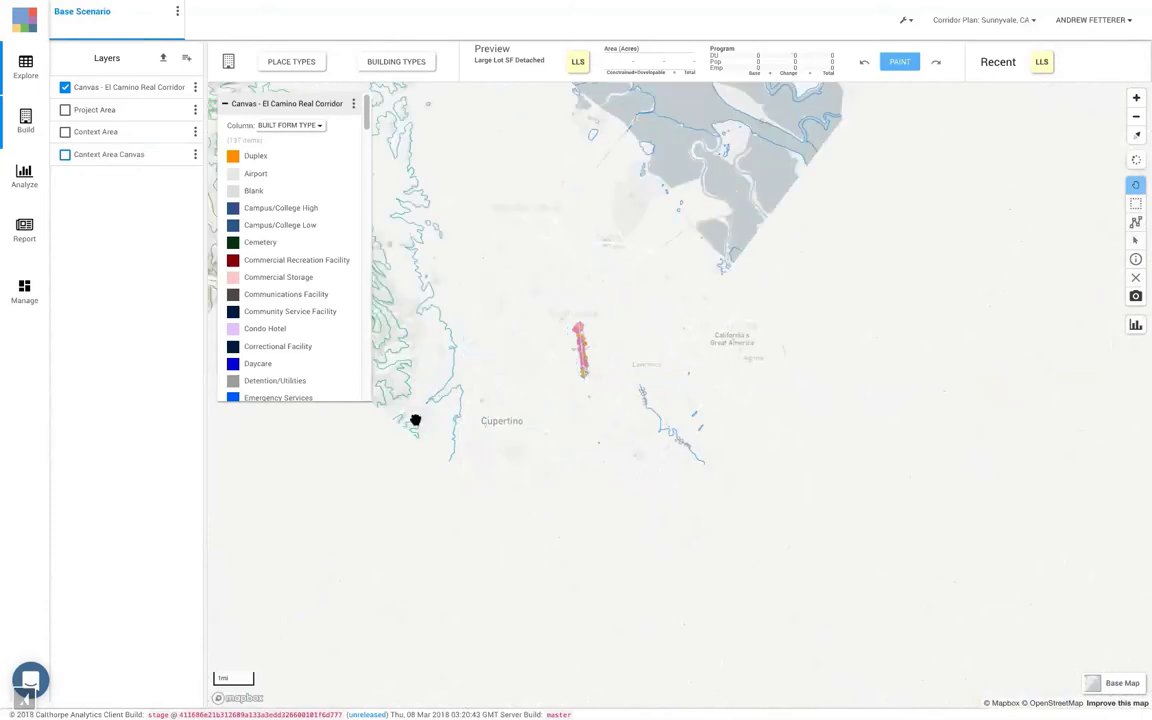
left_click_drag(417, 419, 614, 411)
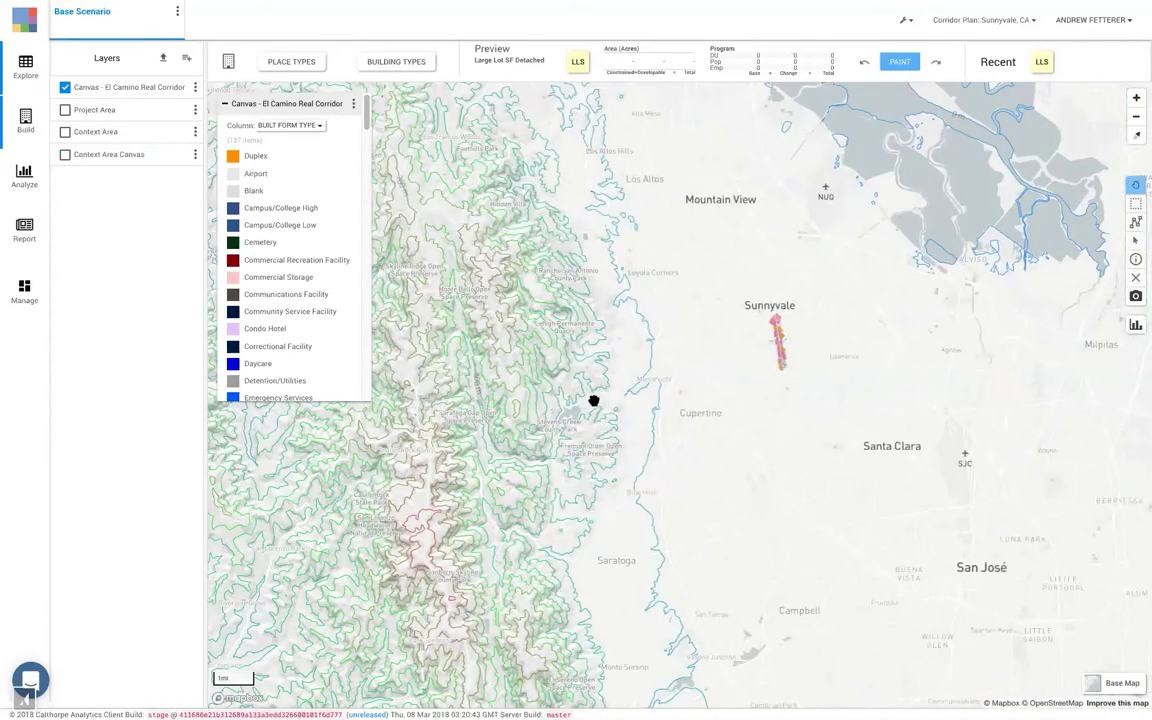
scroll(551, 417, "up", 1)
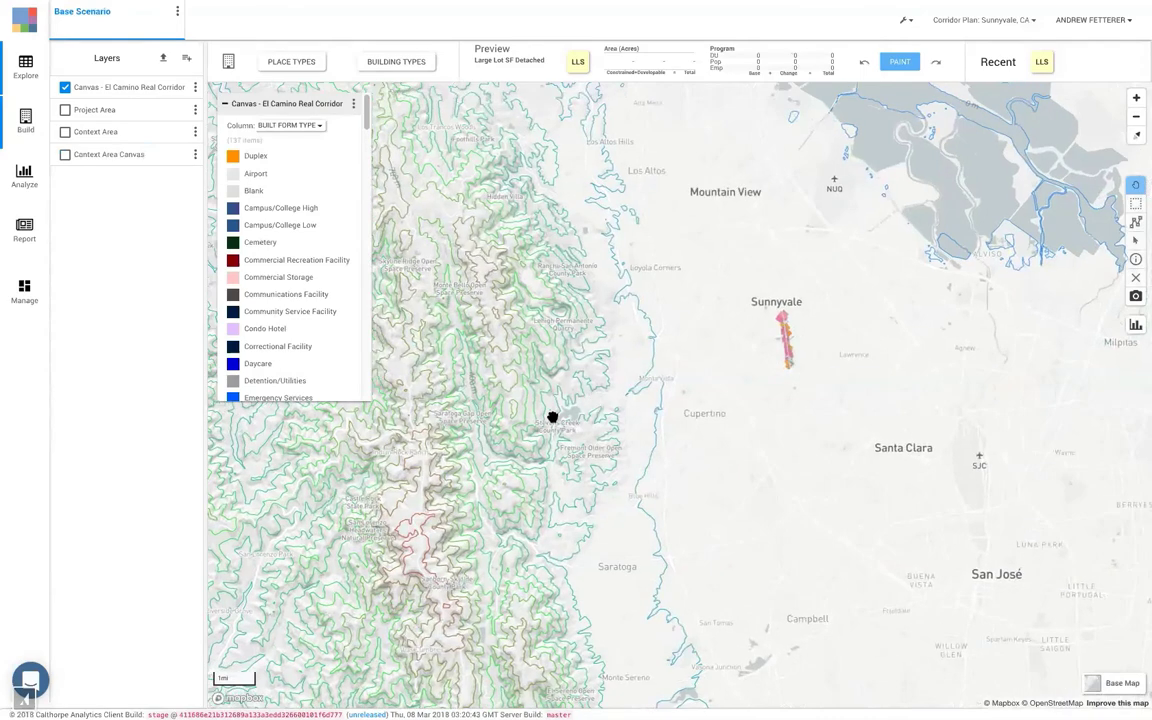
scroll(551, 417, "up", 1)
scroll(551, 417, "up", 4)
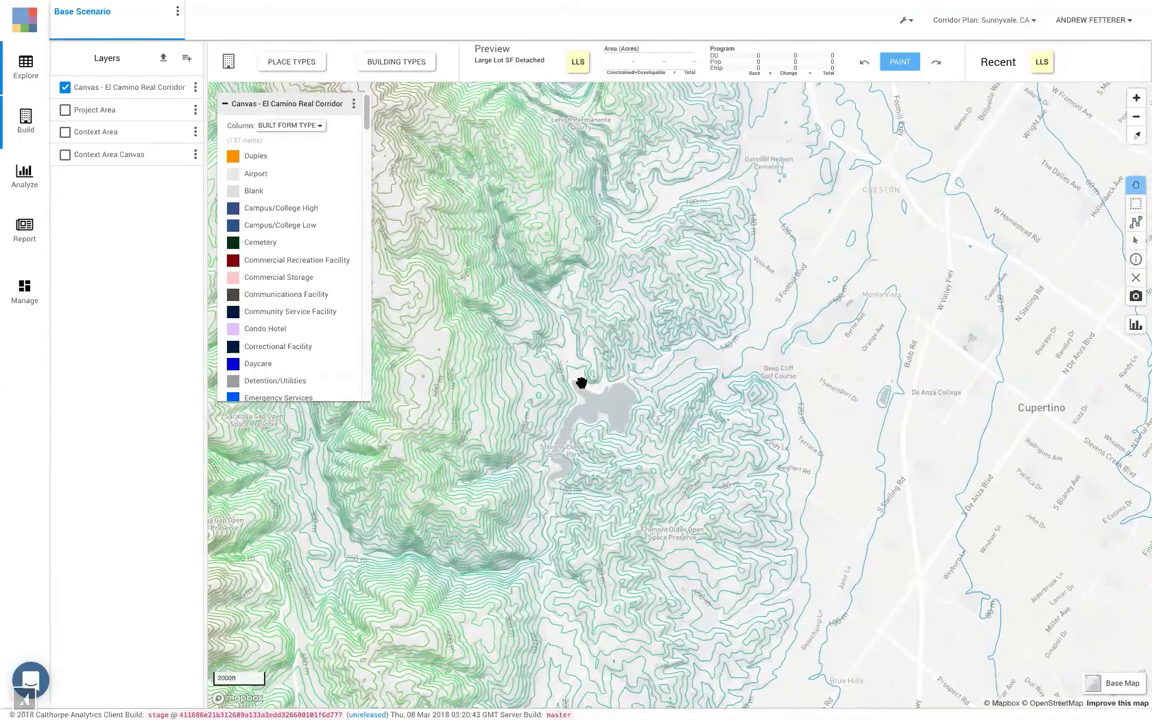
scroll(581, 383, "up", 1)
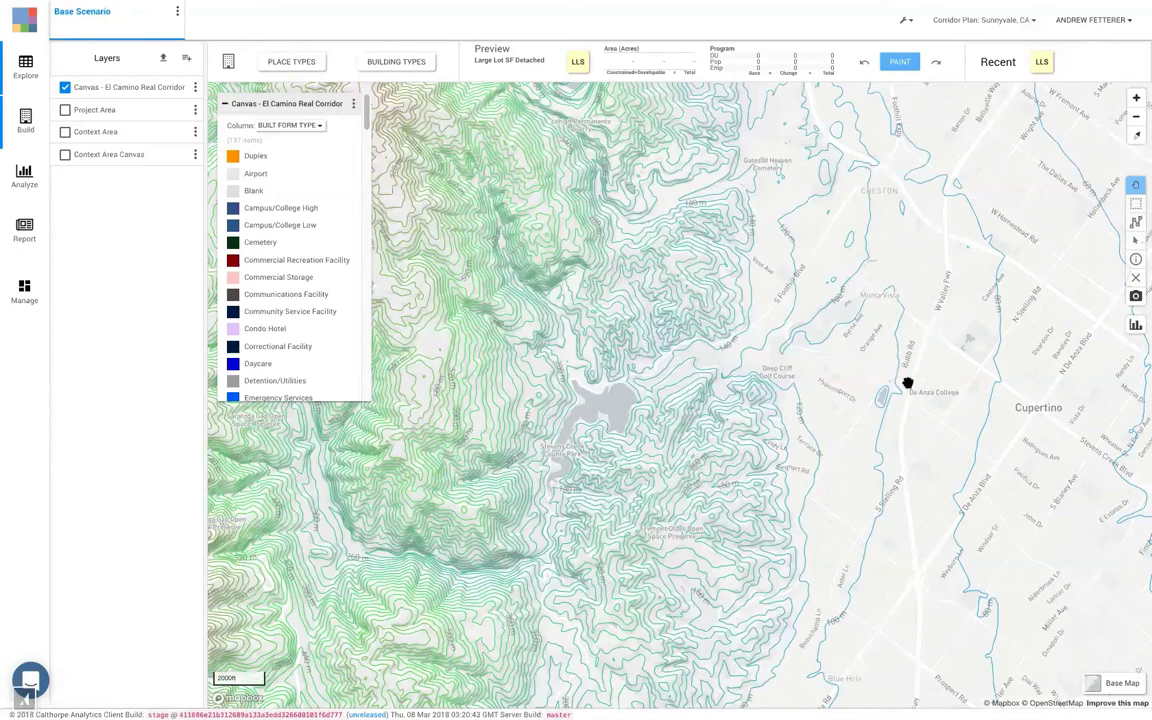
Step: View the Base Scenario's analysis modules and return to the Build mode with its paint tracking charts
left_click(25, 118)
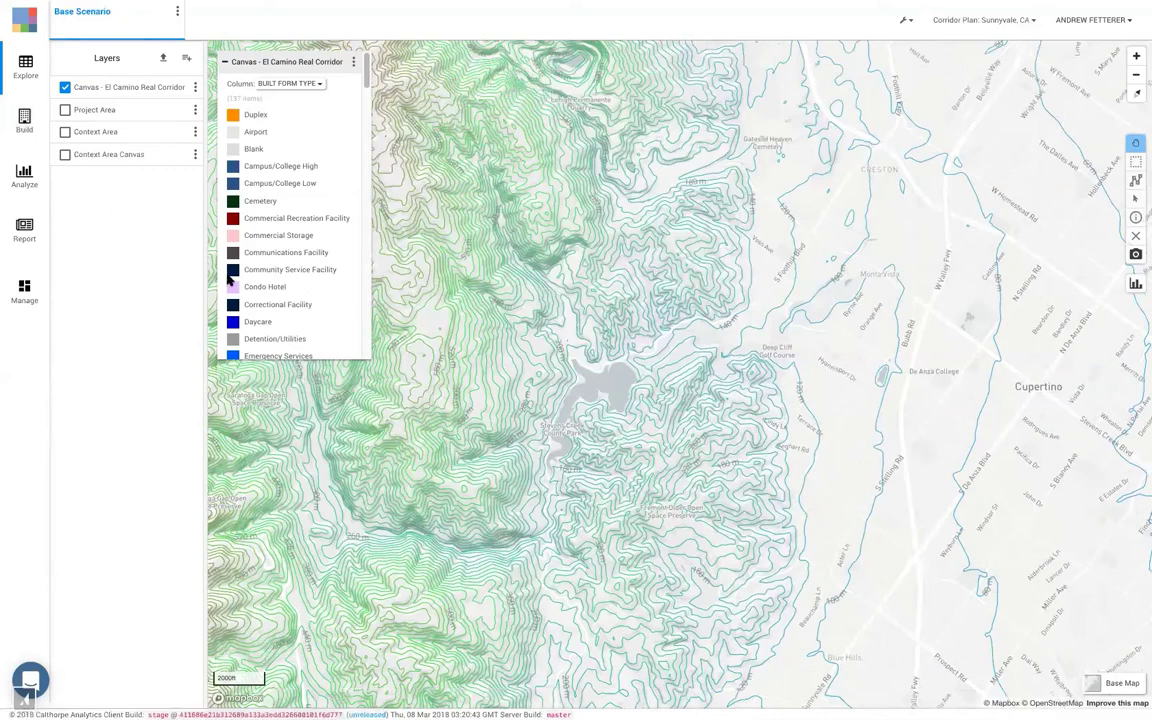
left_click(10, 180)
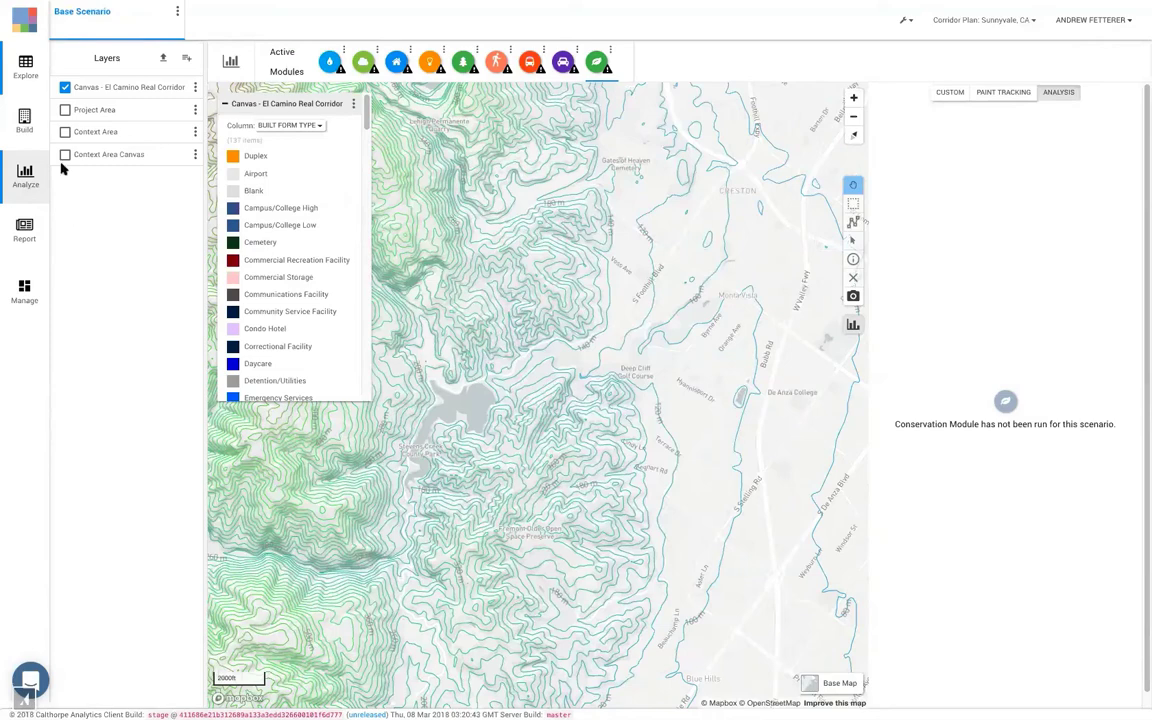
left_click(30, 118)
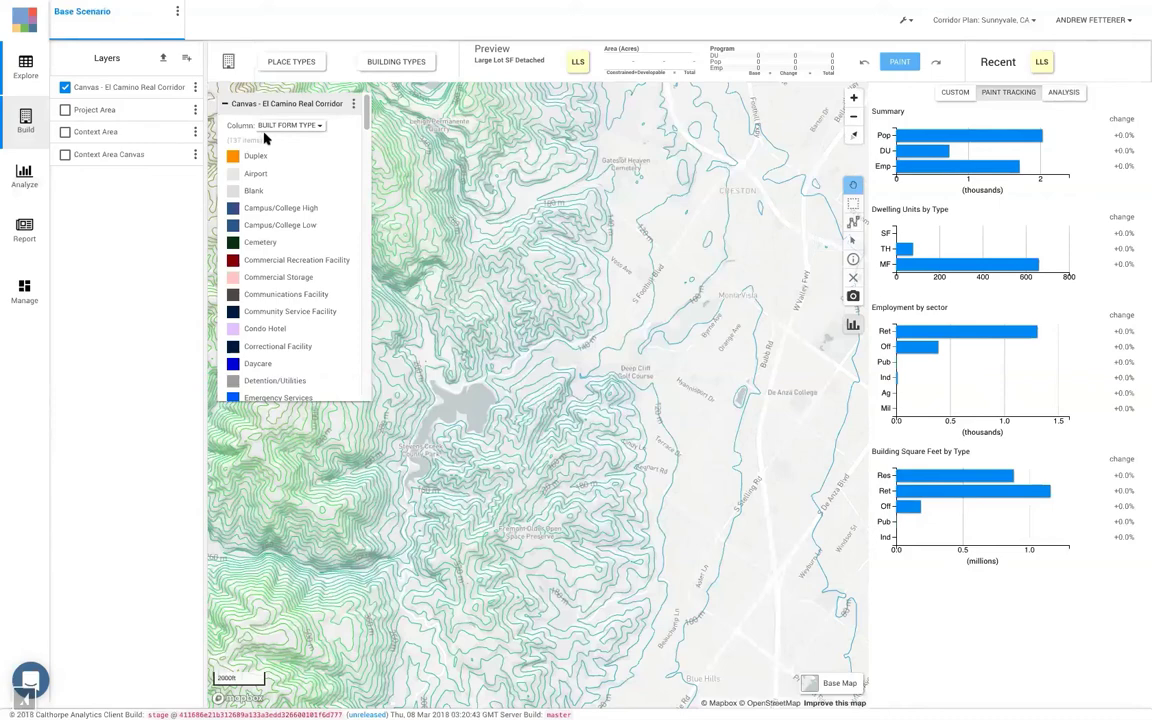
Step: Browse the place types down to the residential category and expand the details of Urban Residential
left_click(290, 62)
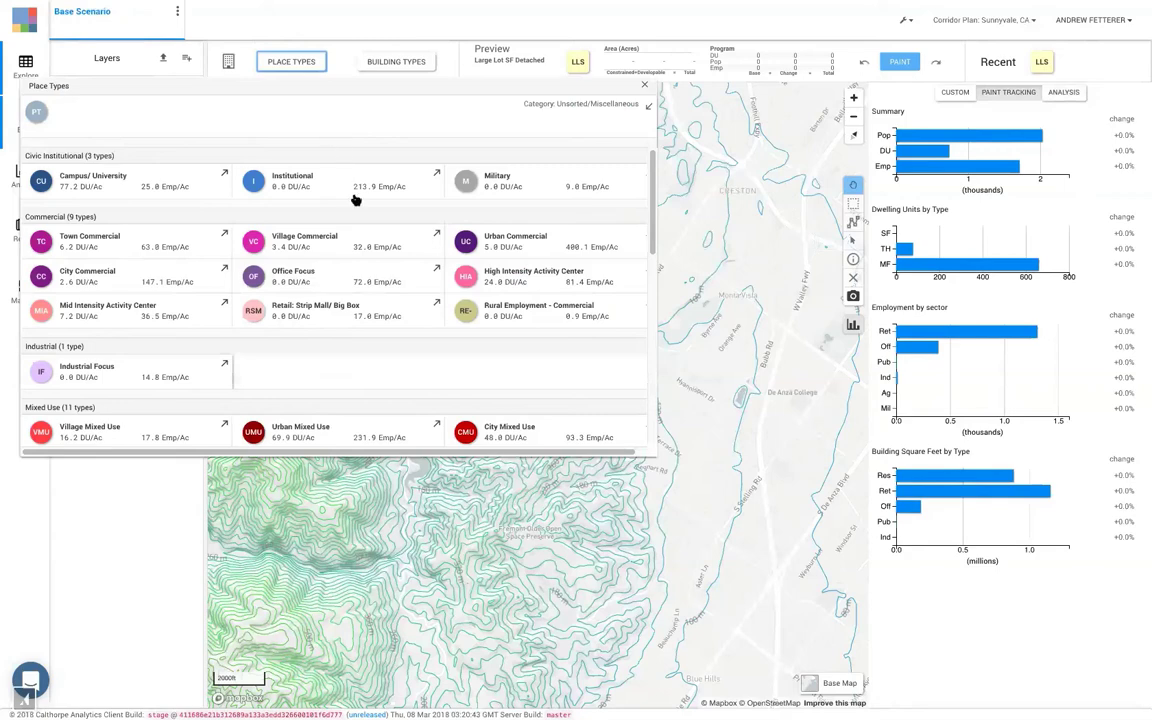
left_click(320, 180)
scroll(363, 228, "down", 5)
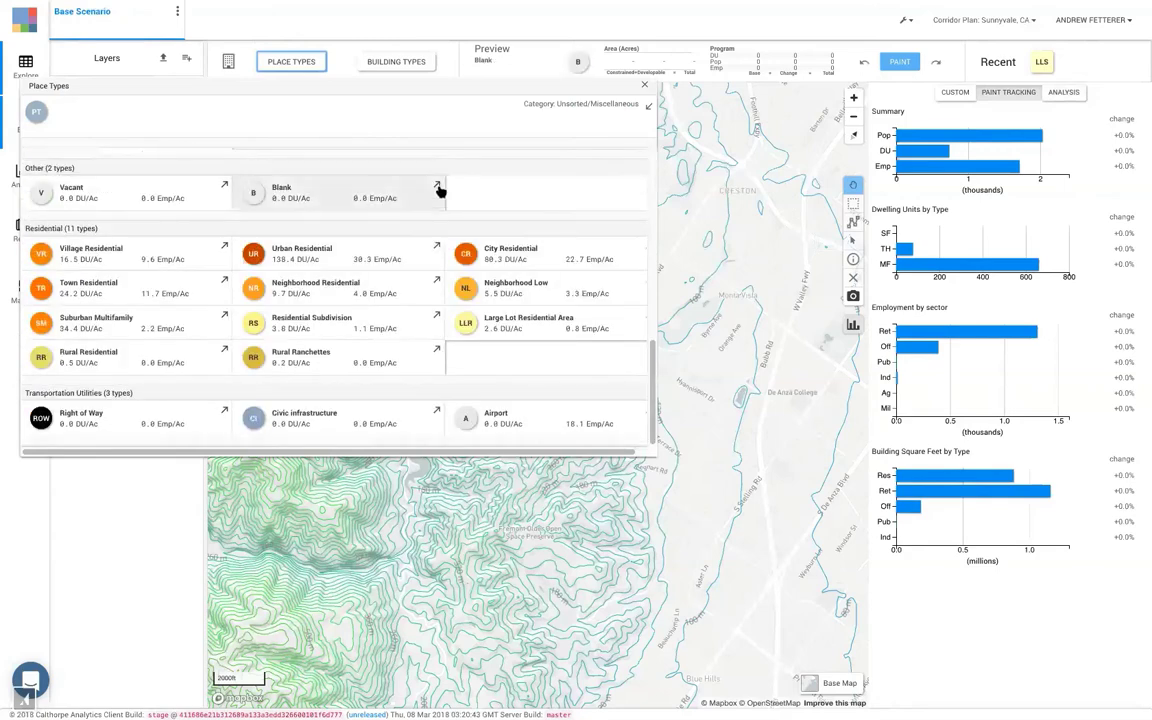
left_click(436, 249)
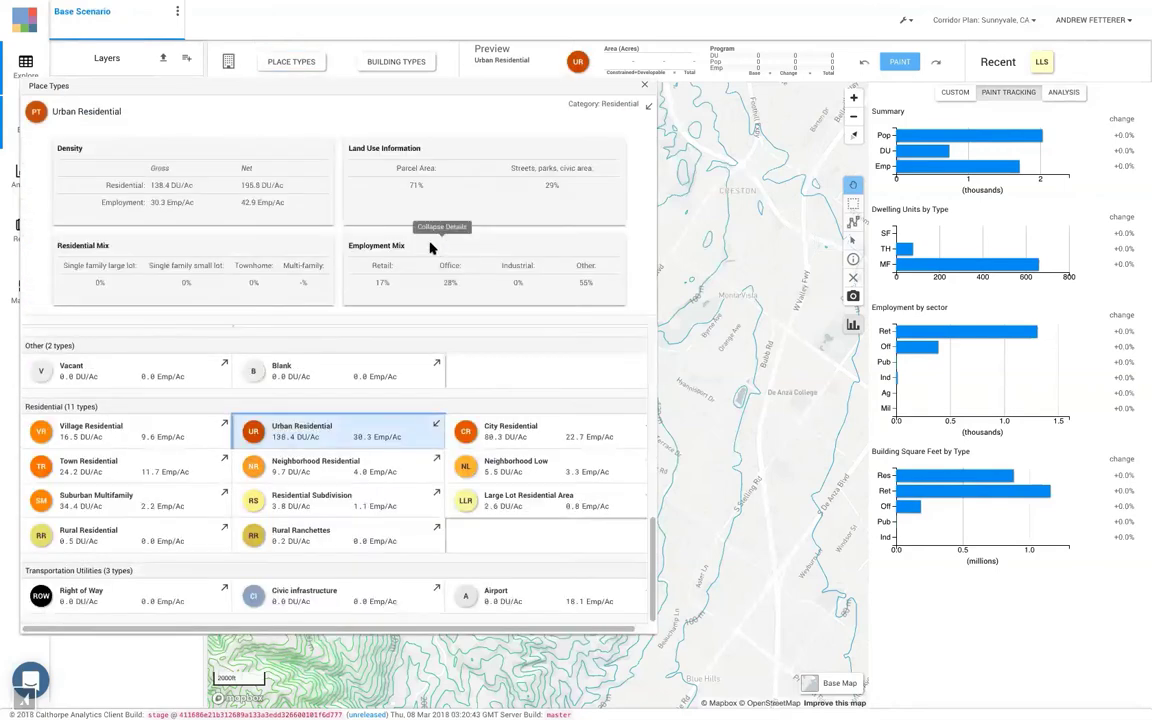
Step: Browse the building types to the commercial category and select Large Format Standalone Commercial
left_click(392, 64)
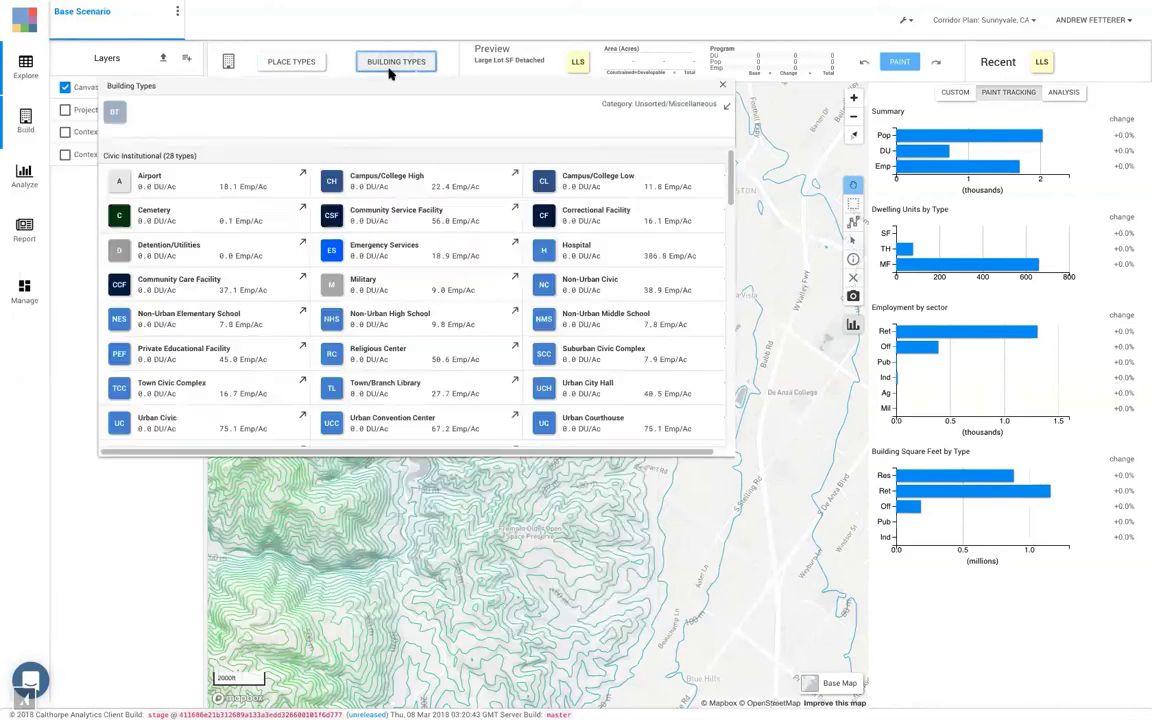
scroll(421, 302, "down", 2)
scroll(420, 300, "down", 5)
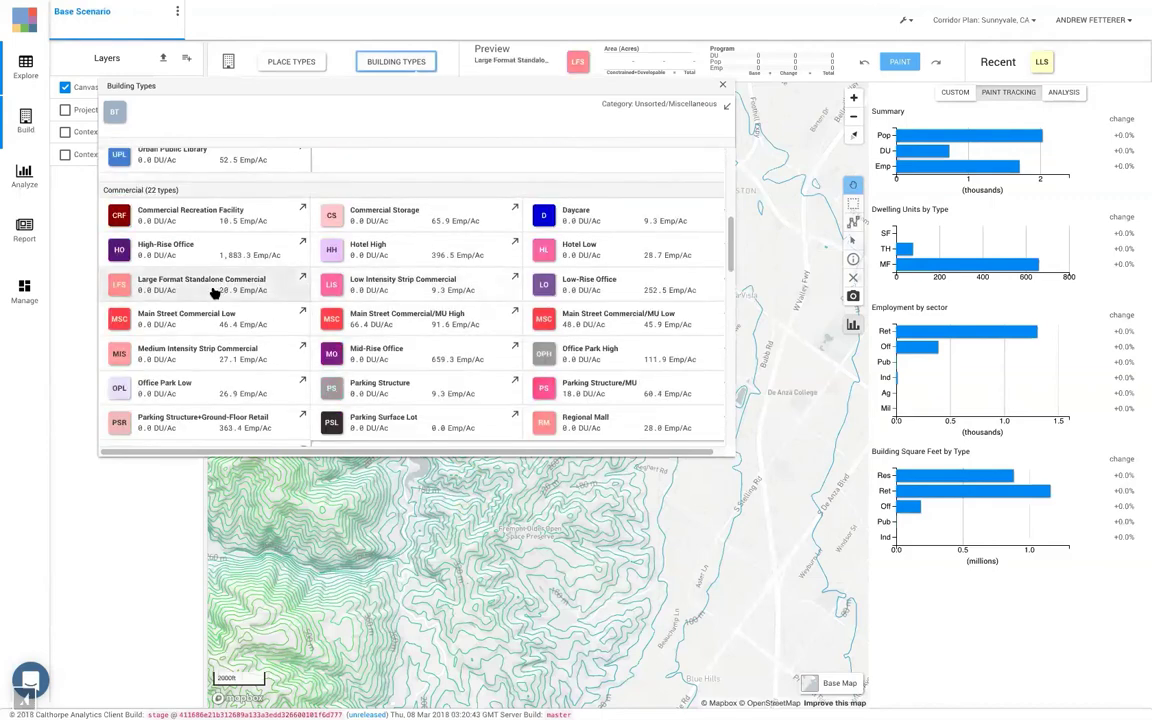
left_click(258, 287)
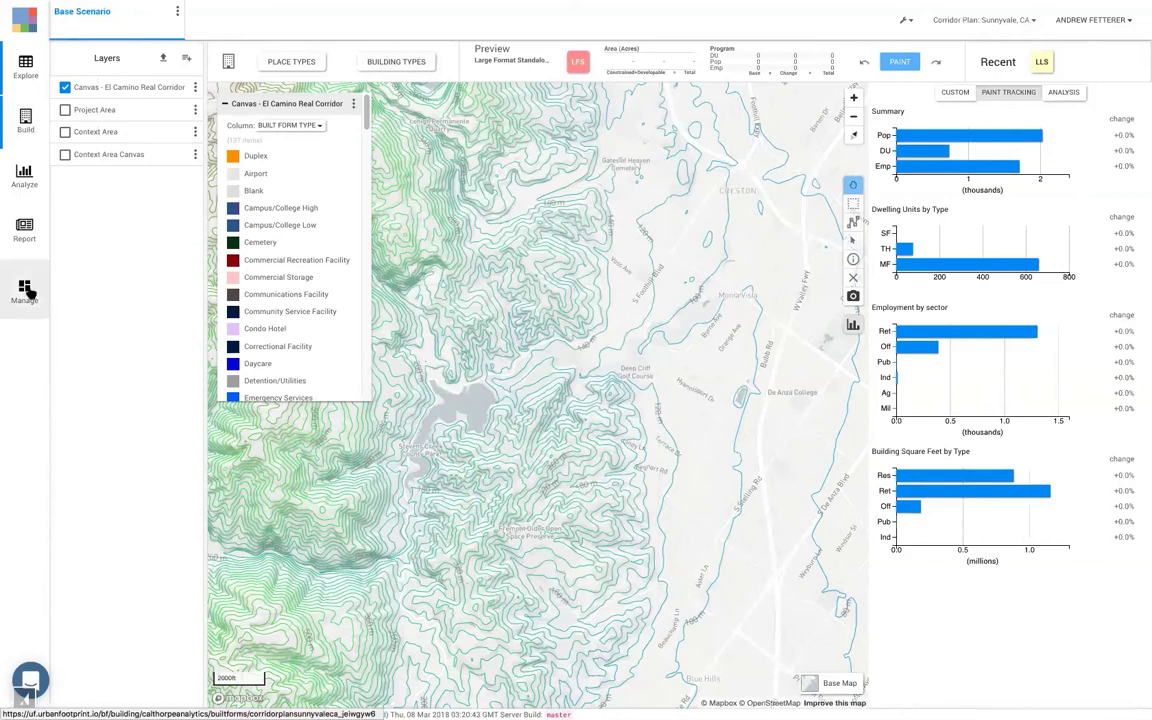
Step: Review the built form library's settings for household size, occupancy and employment, and return to the components list
left_click(27, 290)
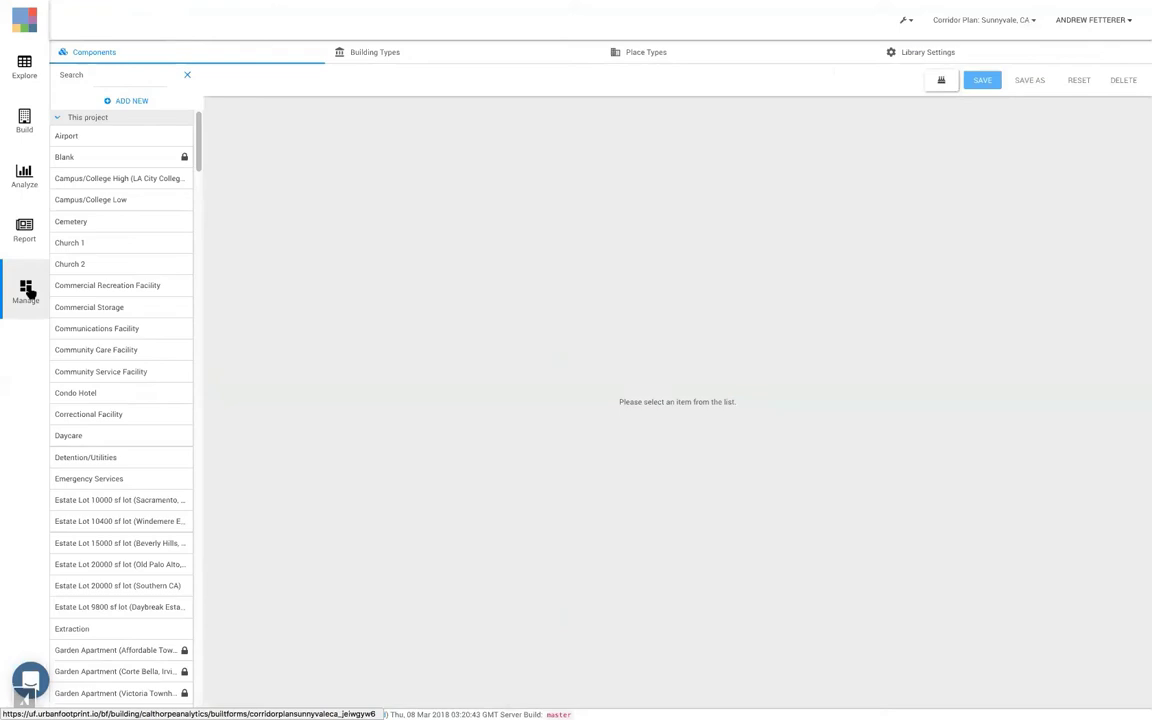
left_click(907, 55)
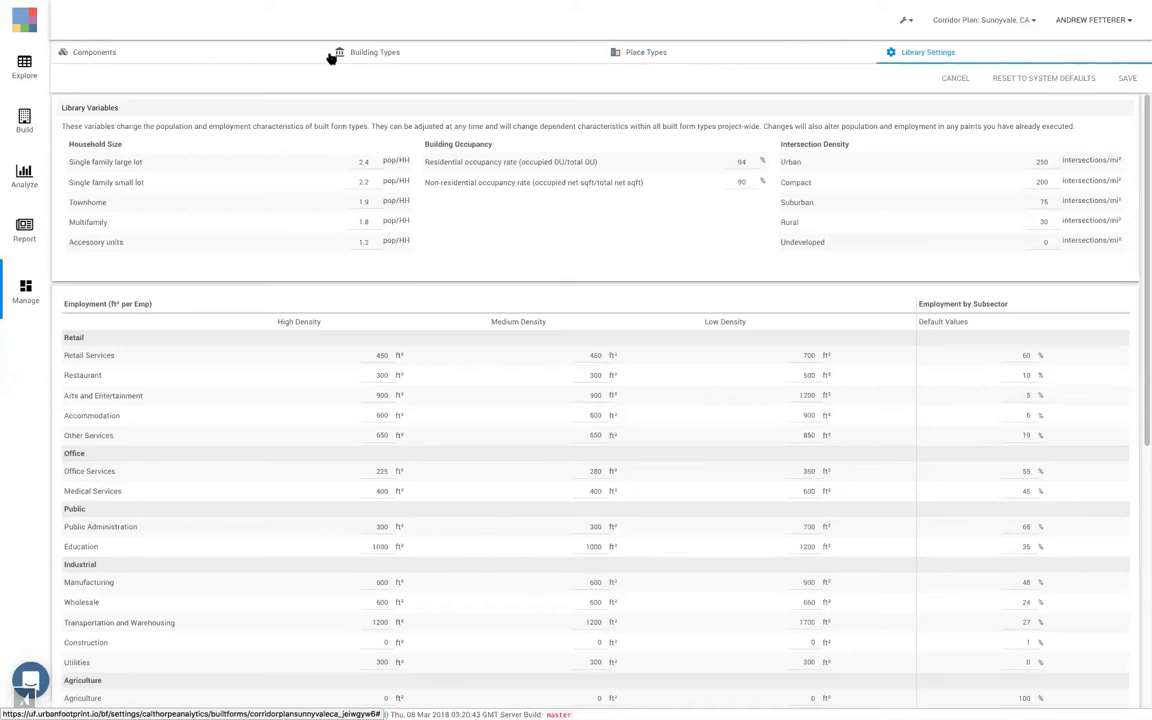
left_click(221, 51)
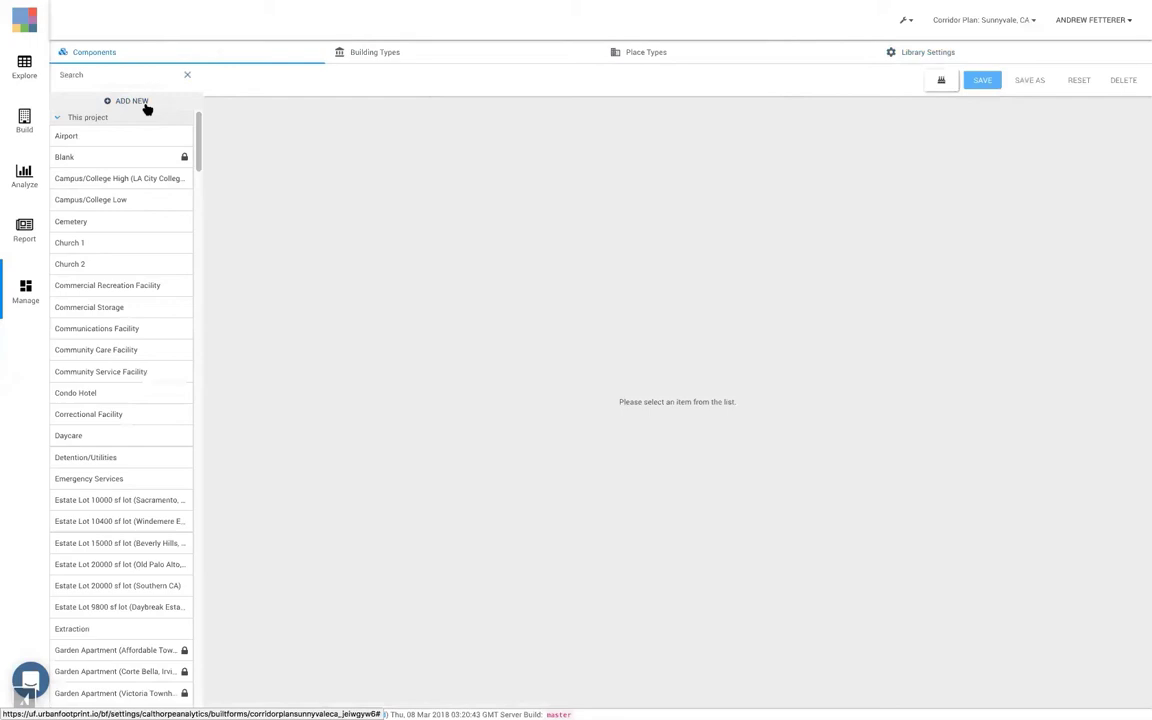
Step: Search the components for "gaia" and open Mid-Rise Mixed (Gaia Bldg, Berkeley)
left_click(90, 80)
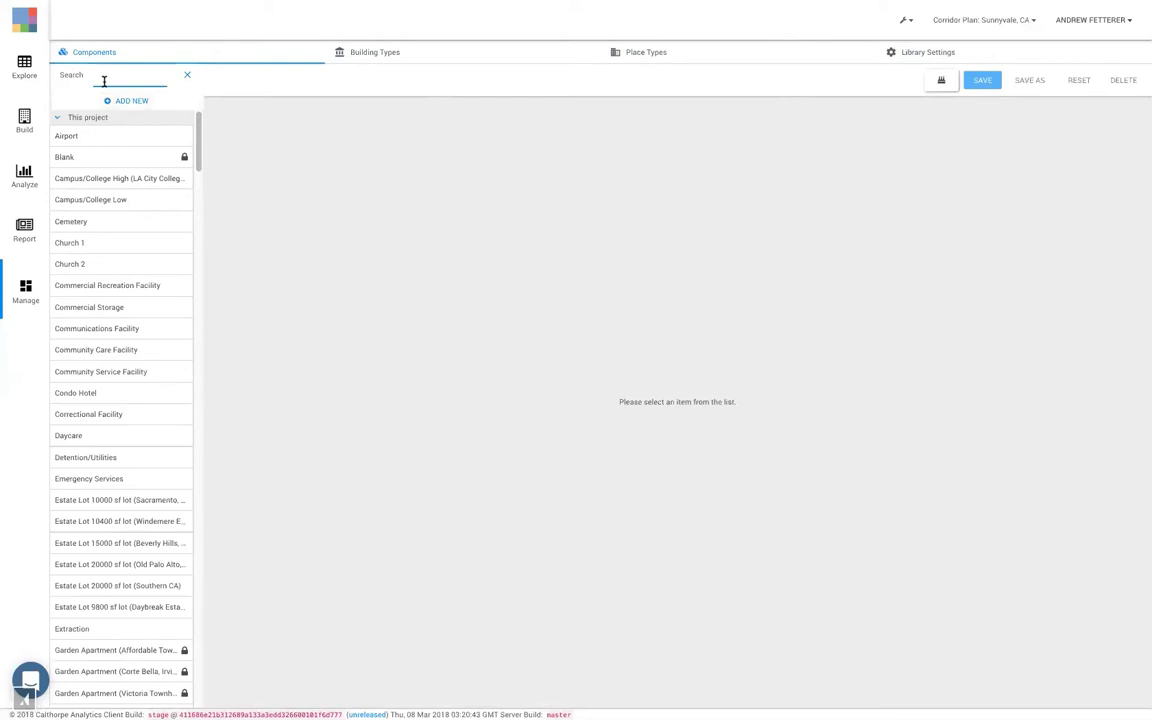
type("gaia")
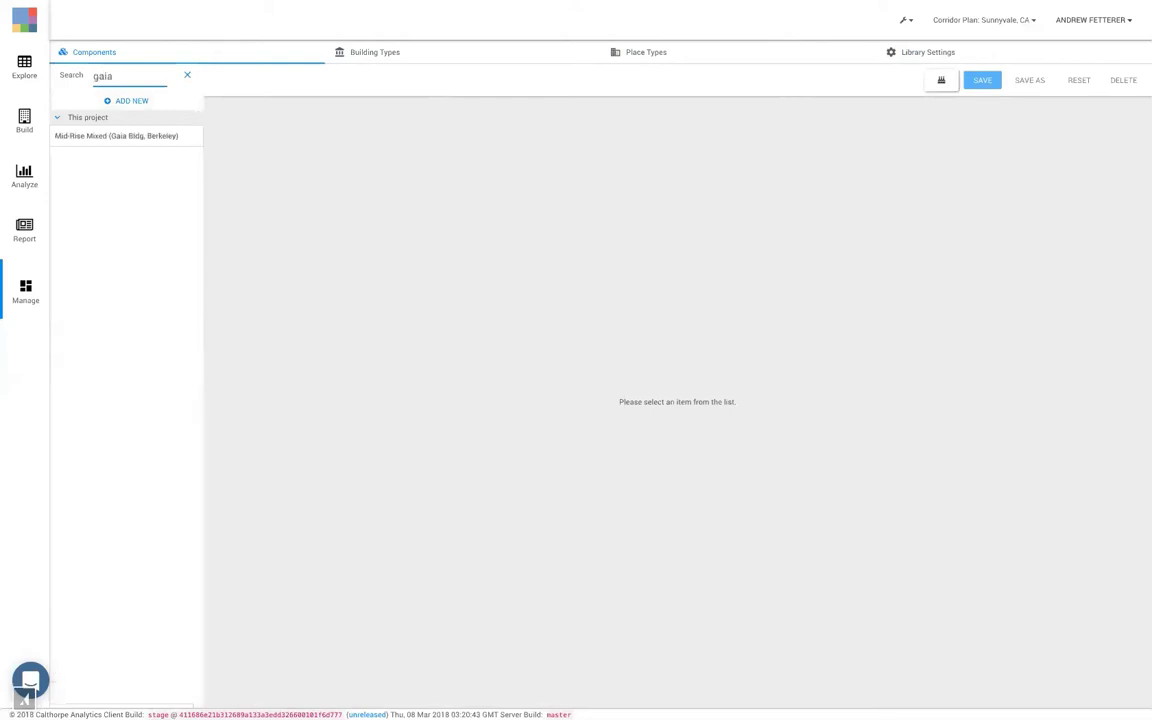
left_click(115, 137)
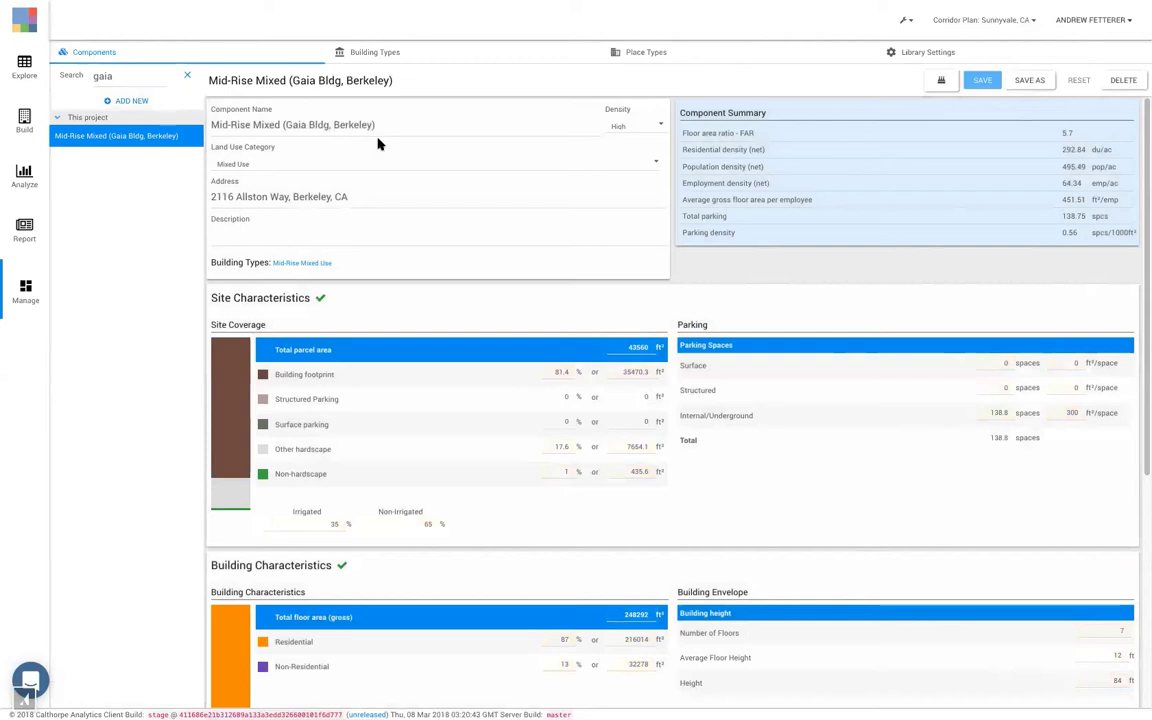
Step: Save a copy of the Berkeley component under the name "Mid-Rise Mixed (Gaia Bldg, Sunnyvale)"
left_click(1030, 81)
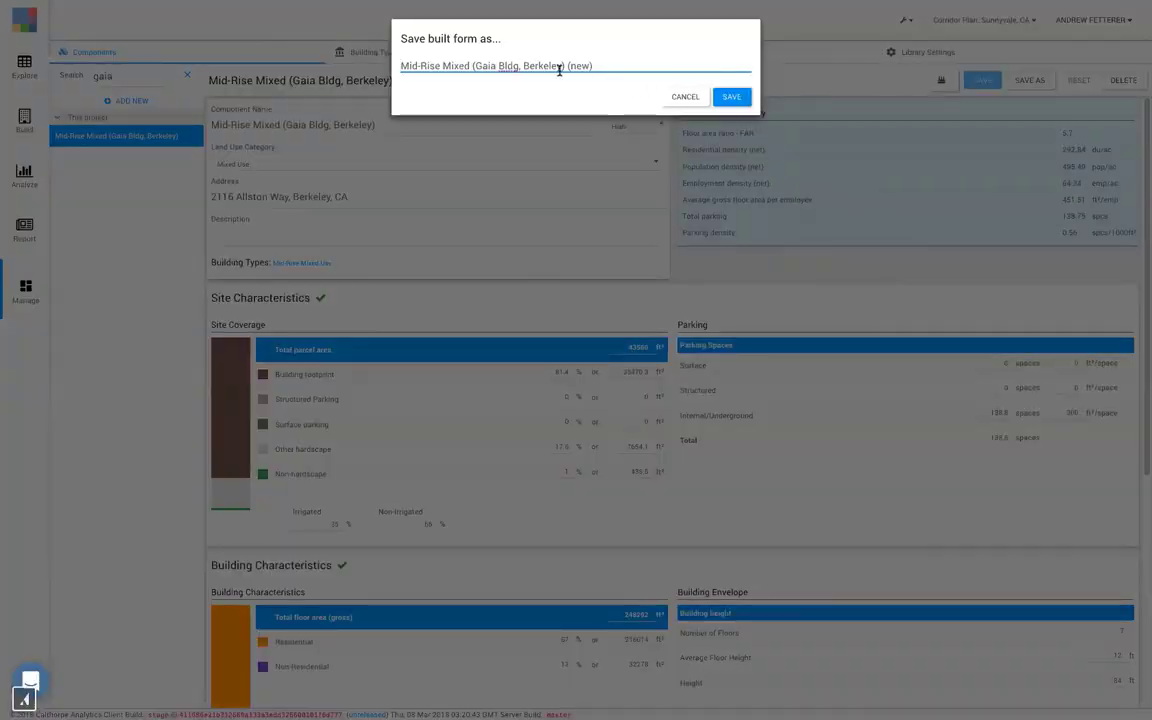
double_click(529, 66)
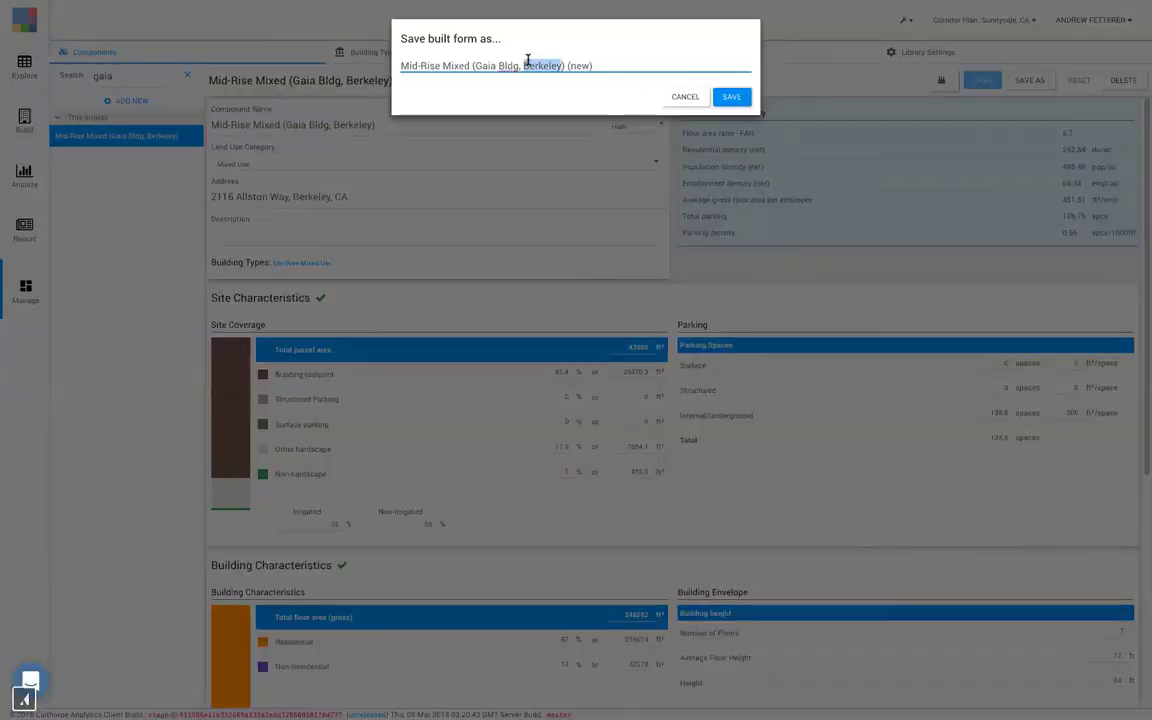
type("Sunn")
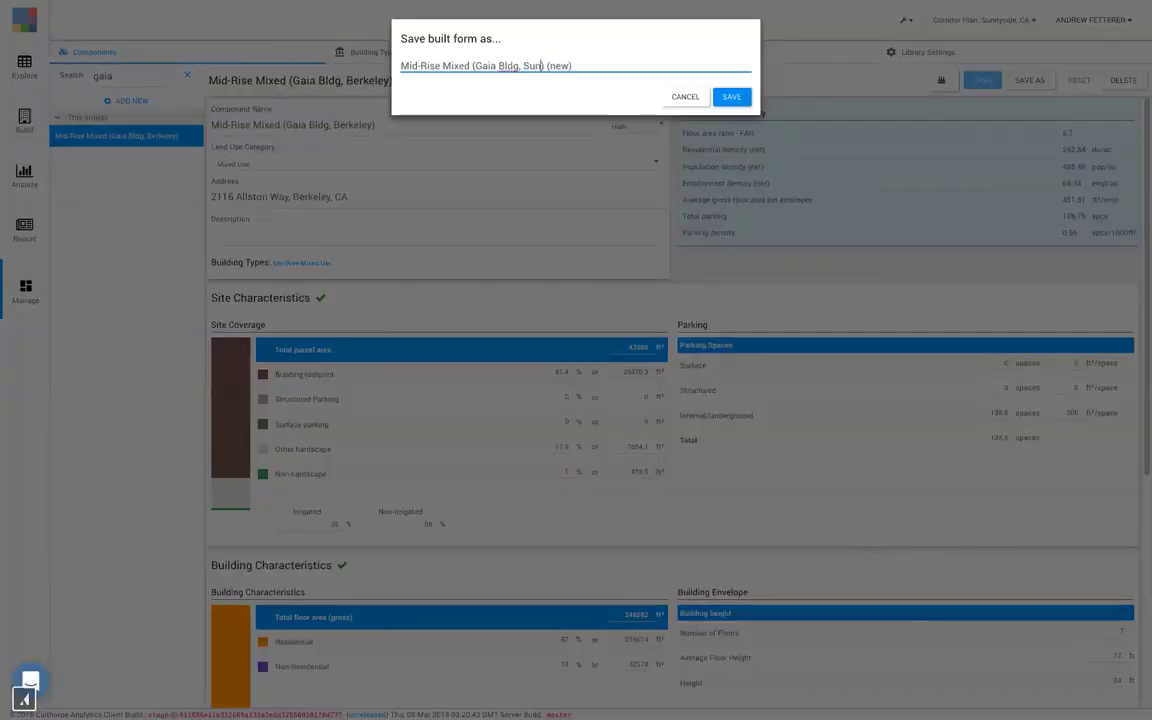
type("yvale")
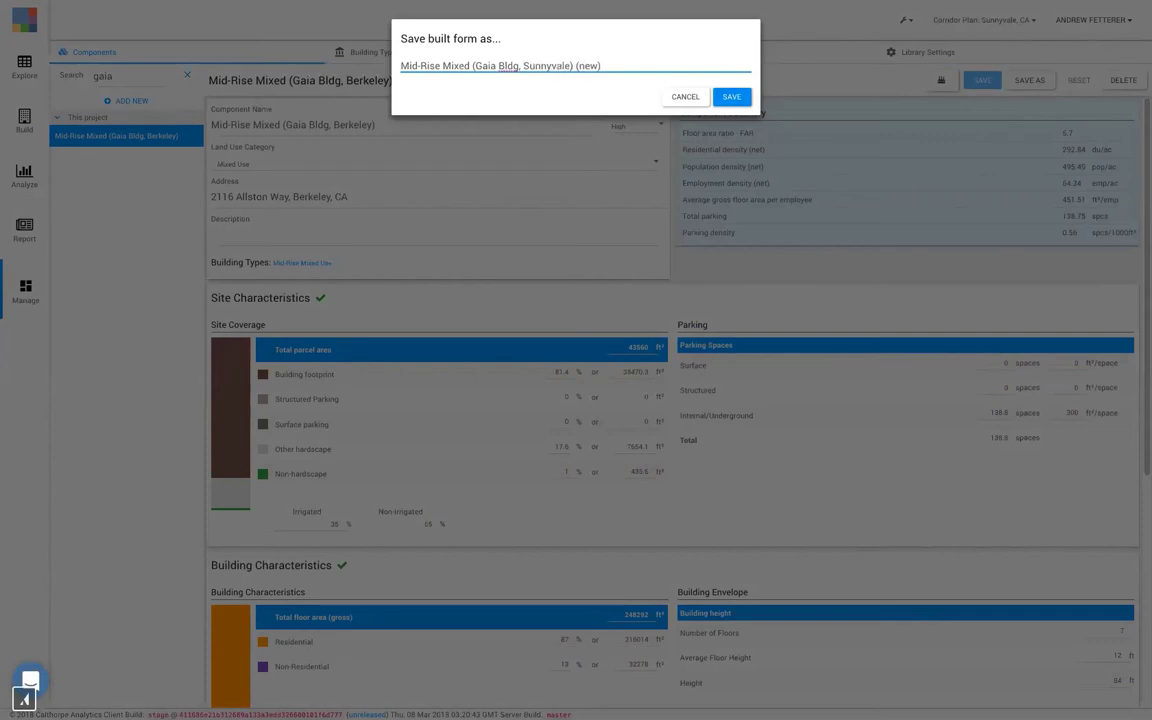
key("shift+Right")
key("shift+Right")
key("shift+Right")
key("shift+Right")
key("shift+Right")
key("shift+Right")
key("BackSpace")
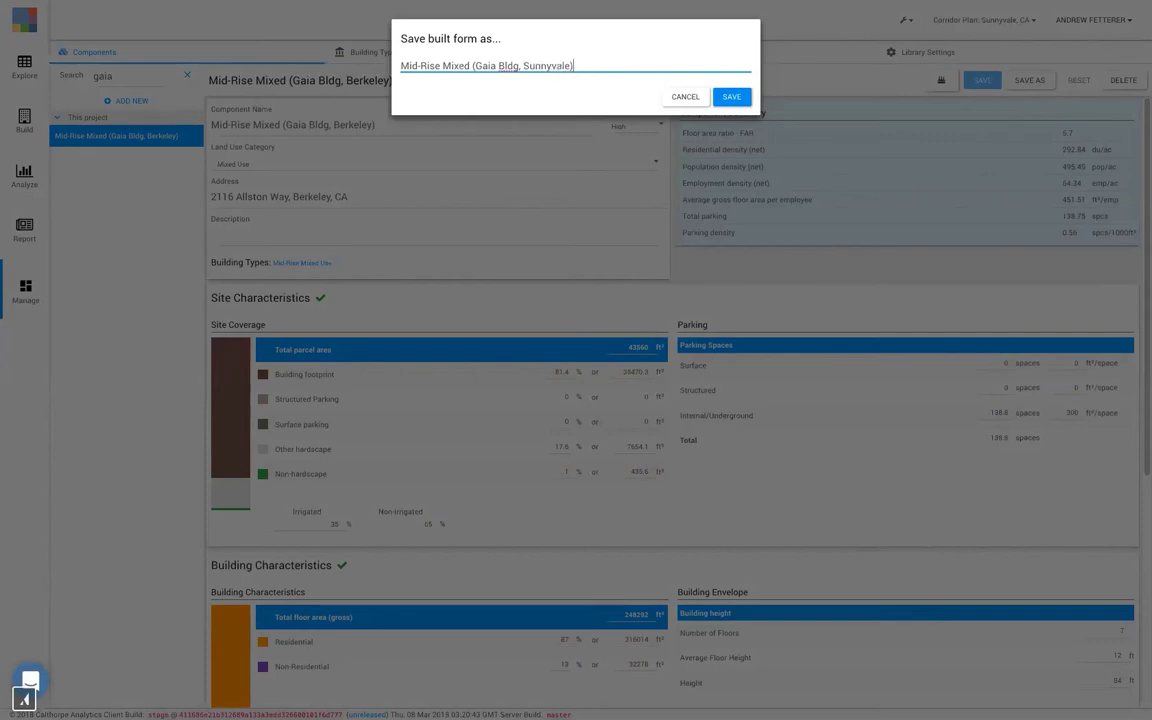
left_click(731, 97)
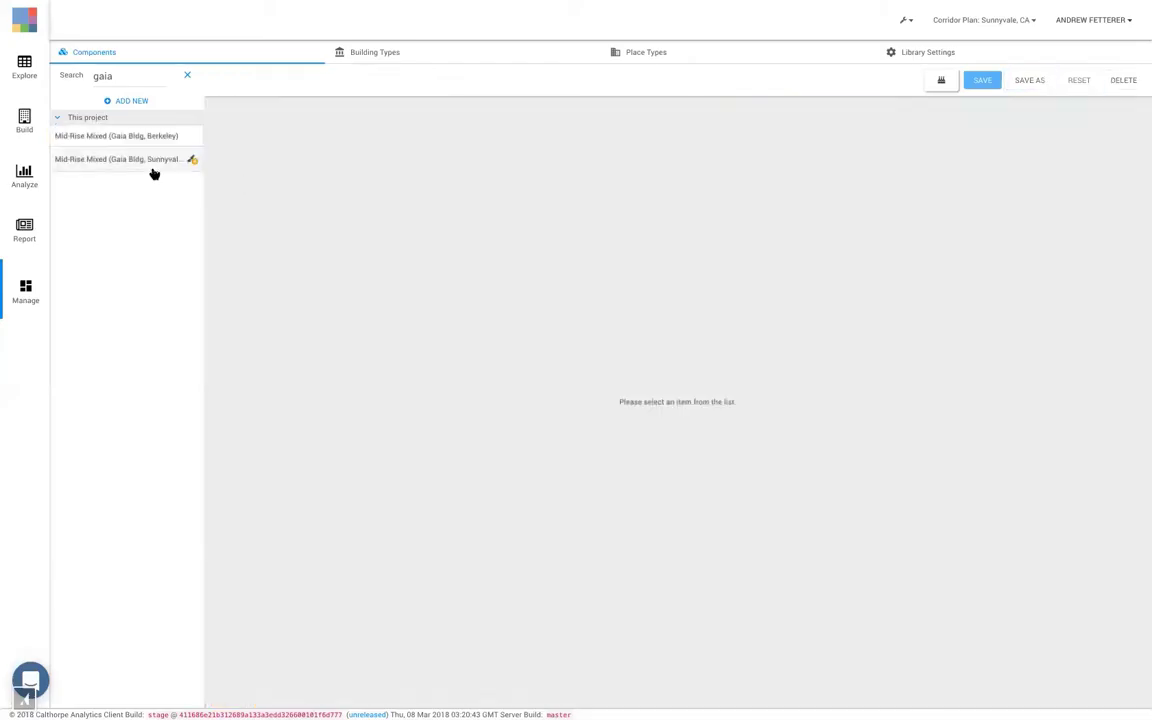
Step: Set the Sunnyvale component's site coverage to 81% building footprint, 16% other hardscape and 3% non-hardscape
left_click(125, 162)
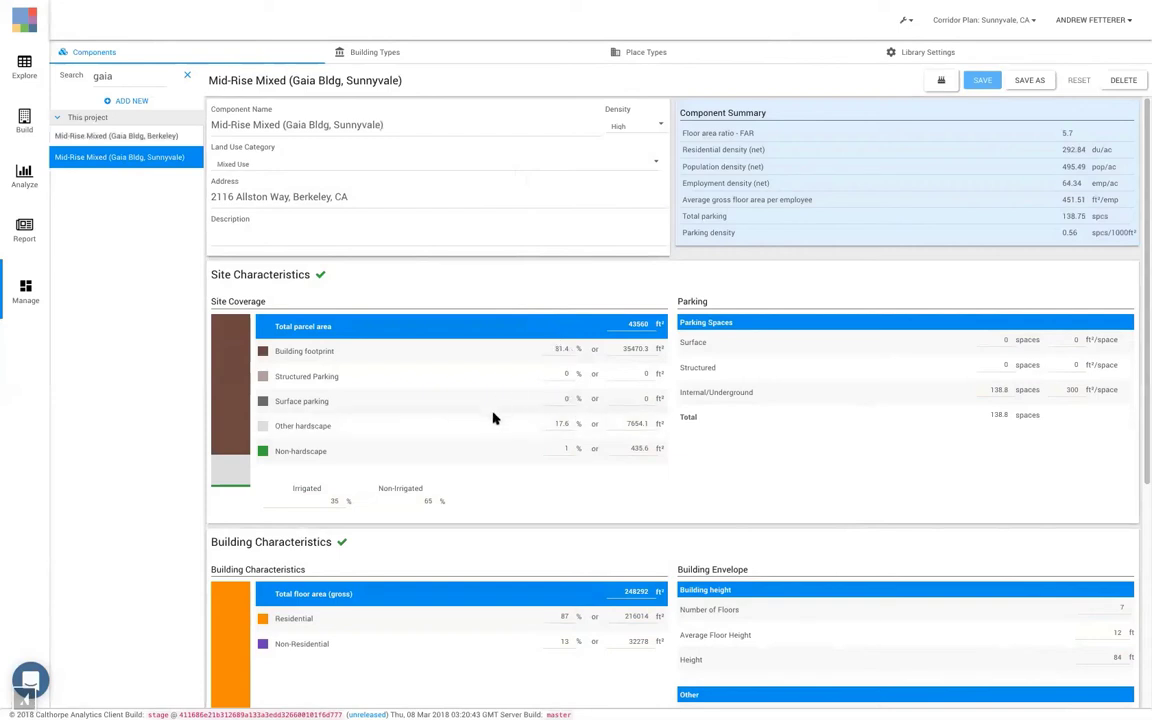
double_click(571, 445)
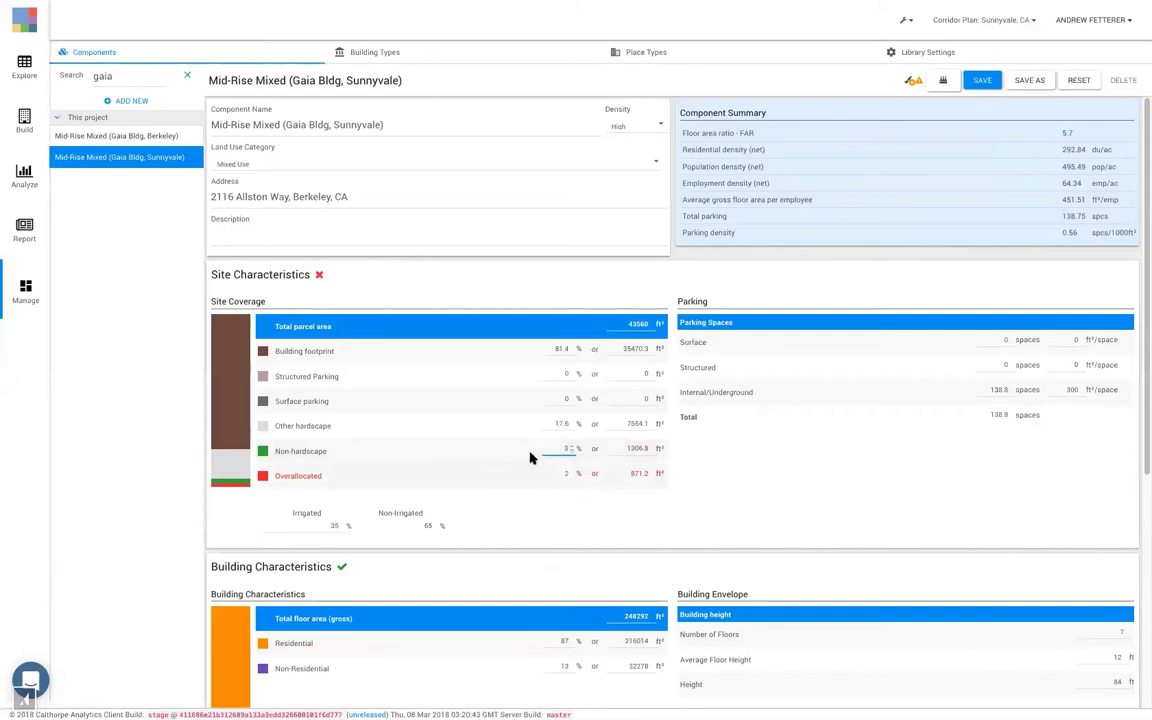
left_click(573, 352)
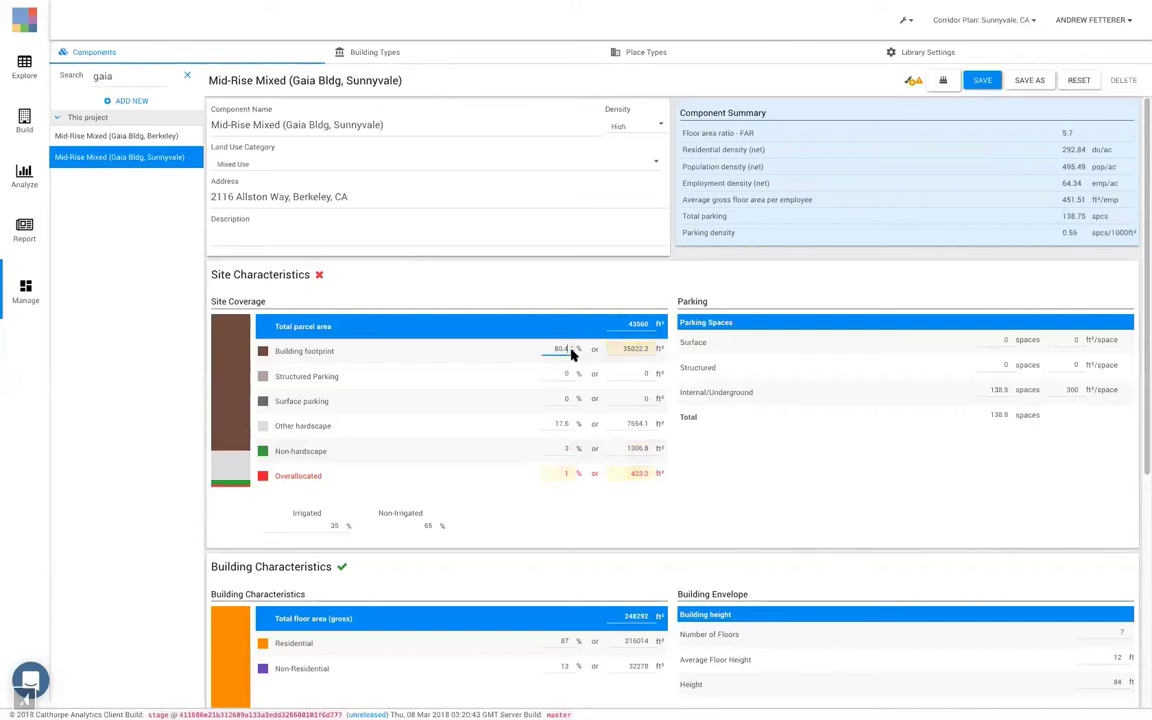
left_click(572, 346)
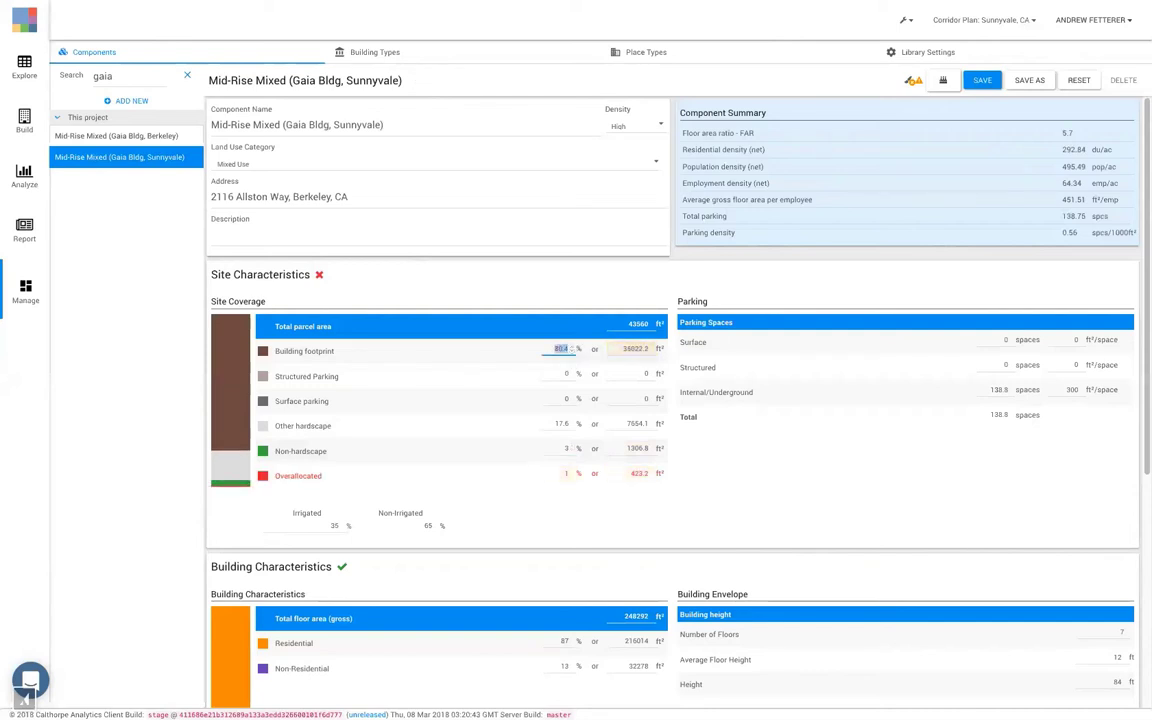
type("80")
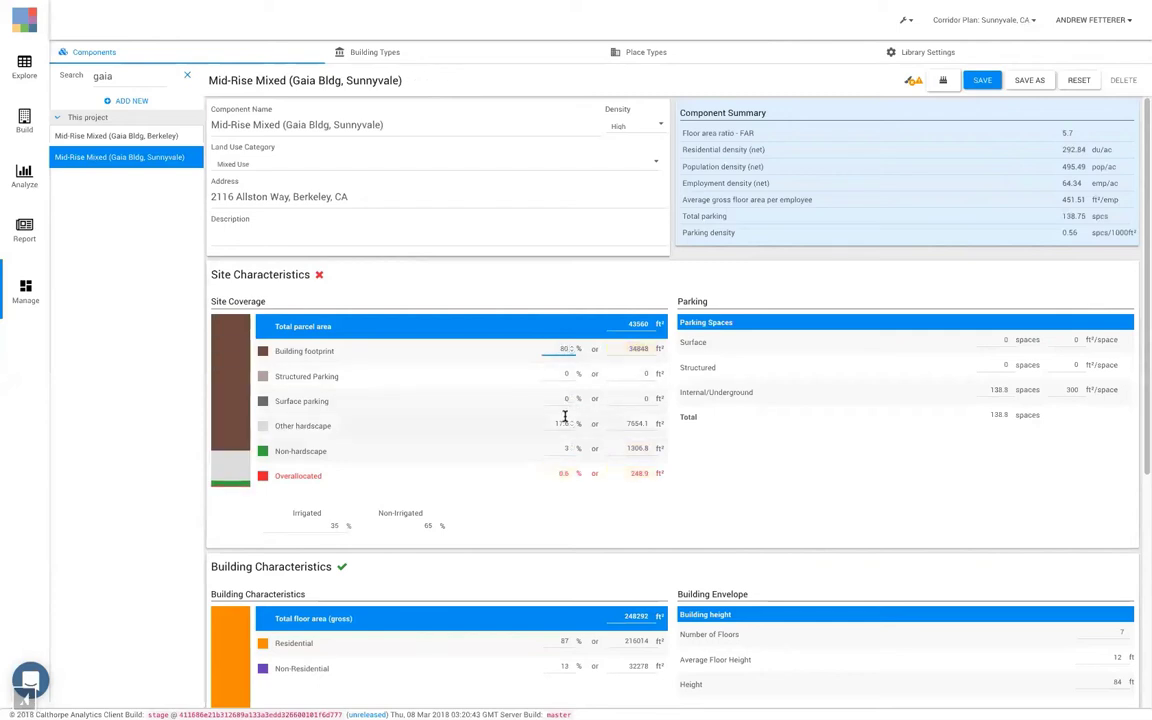
left_click(564, 423)
type("16")
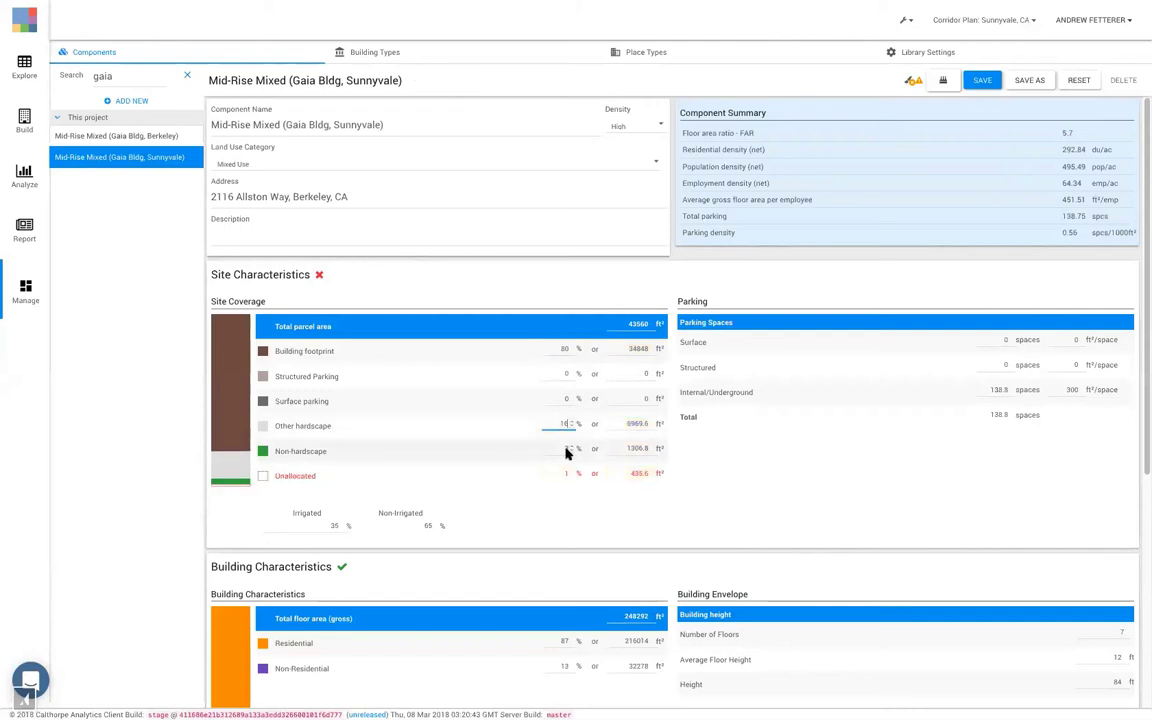
left_click(570, 347)
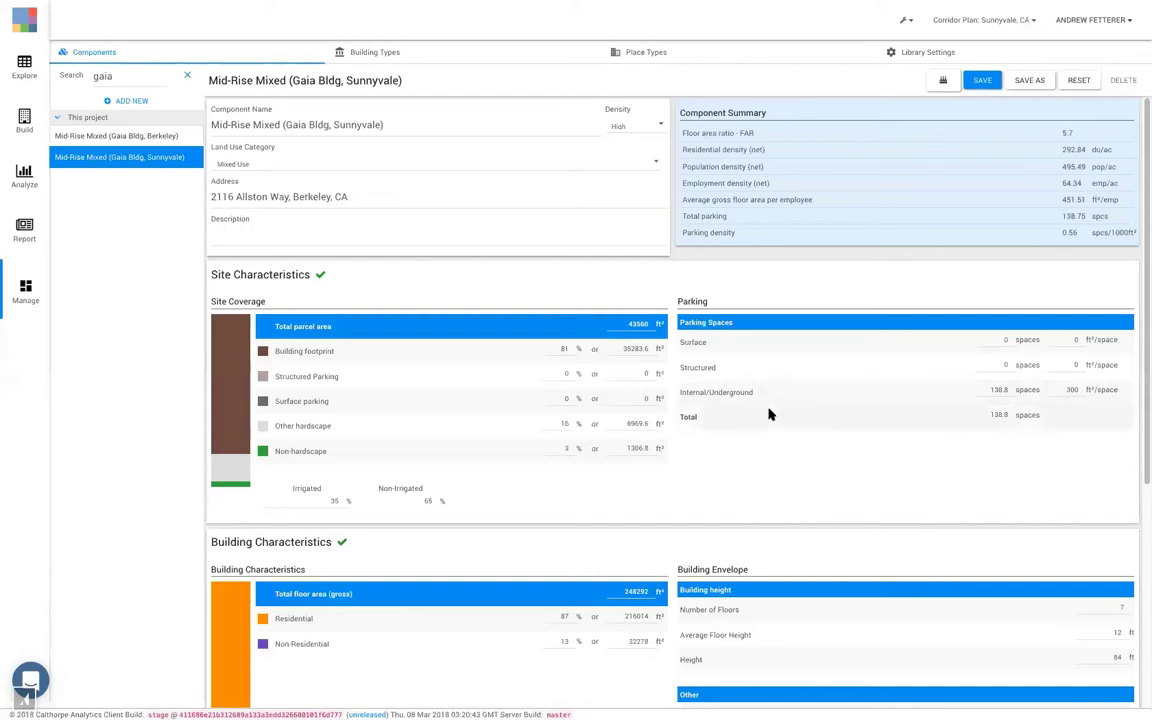
Step: Review the Sunnyvale component's building characteristics, dwelling units and non-residential sectors, and save its changes
scroll(753, 447, "down", 2)
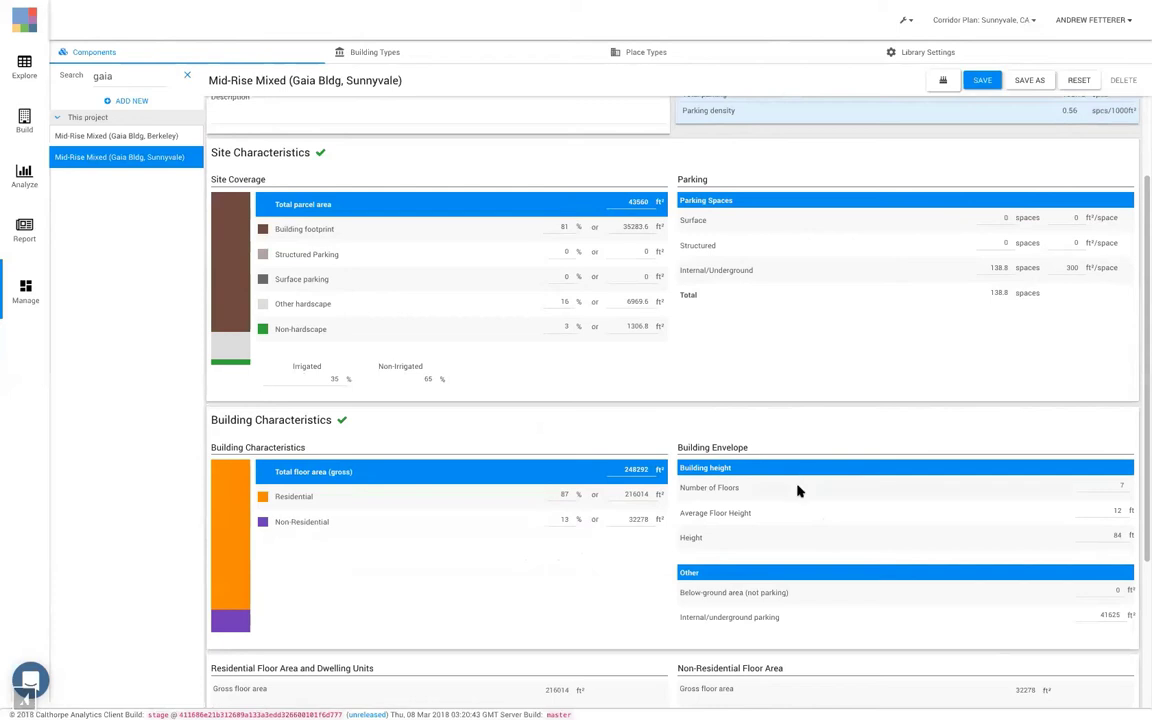
scroll(533, 527, "down", 1)
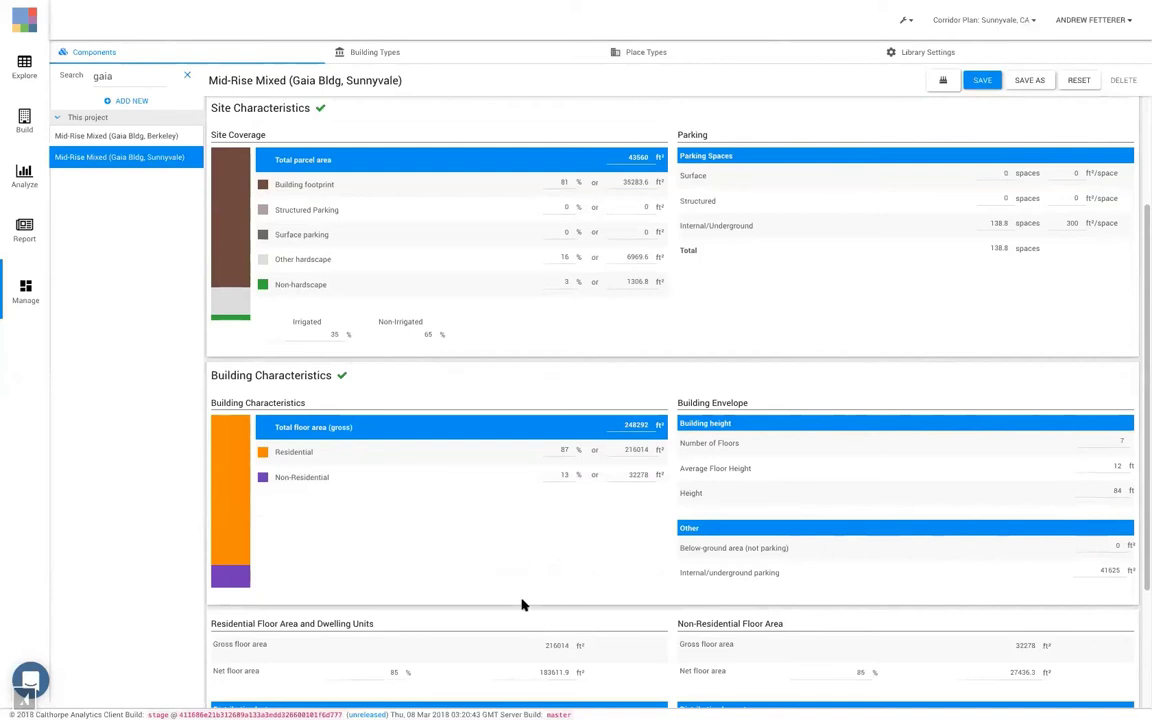
scroll(427, 607, "down", 3)
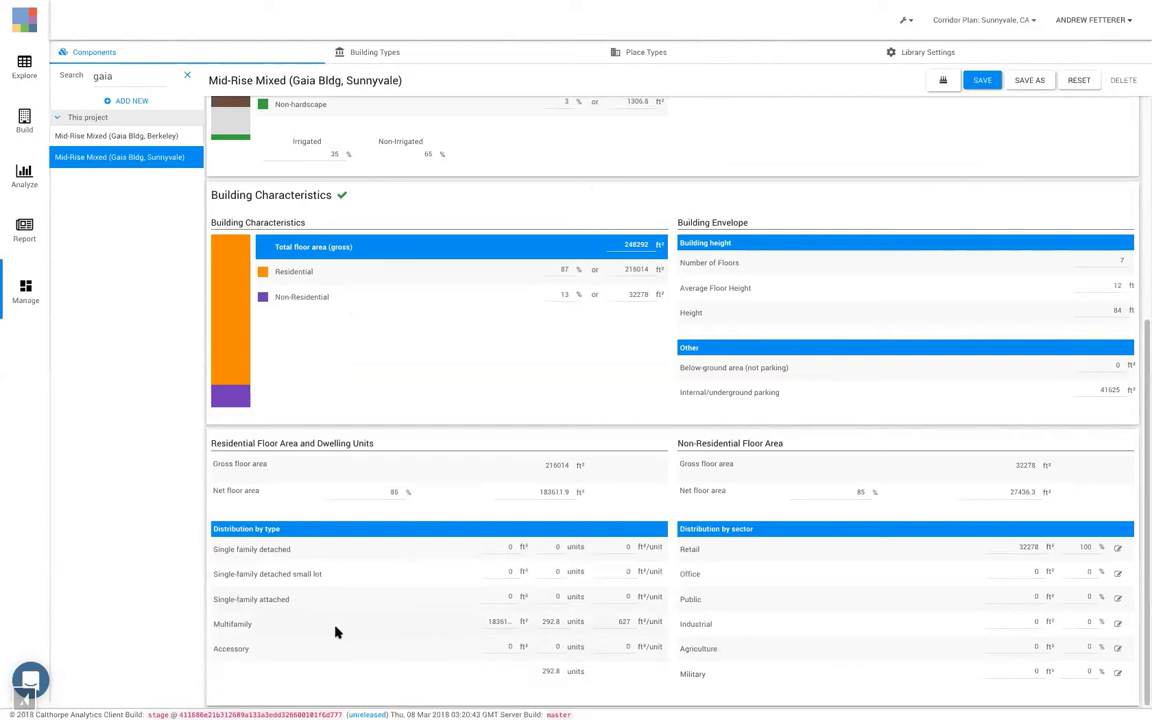
double_click(684, 549)
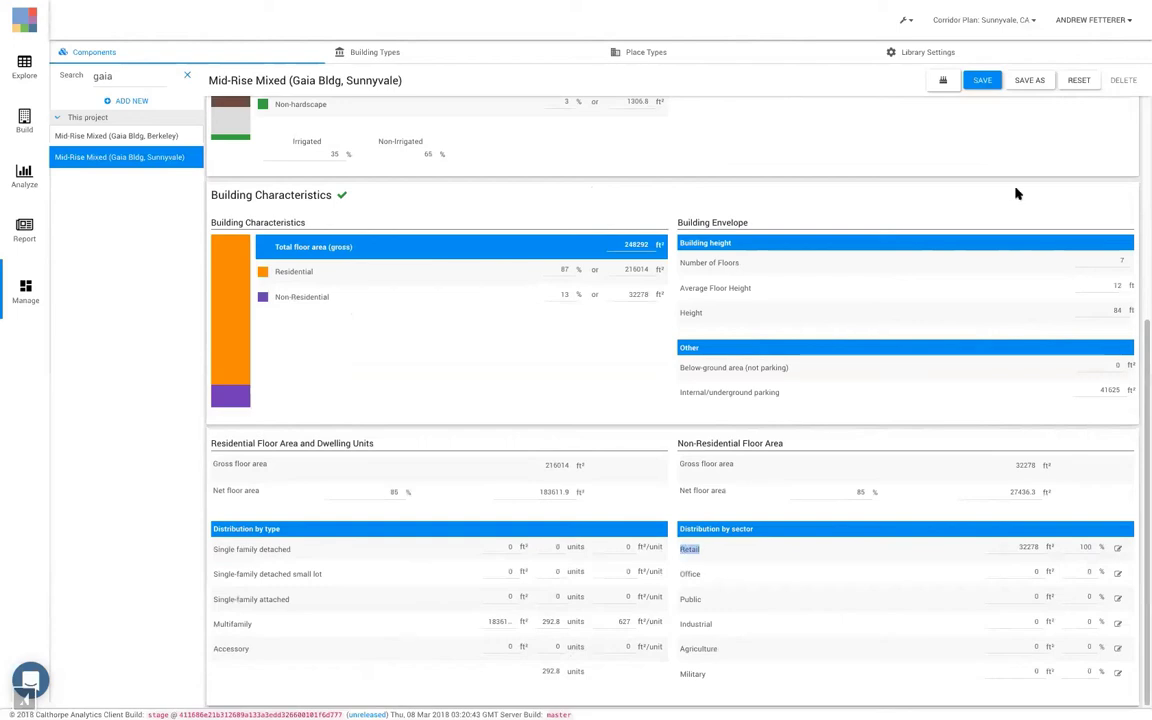
left_click(981, 82)
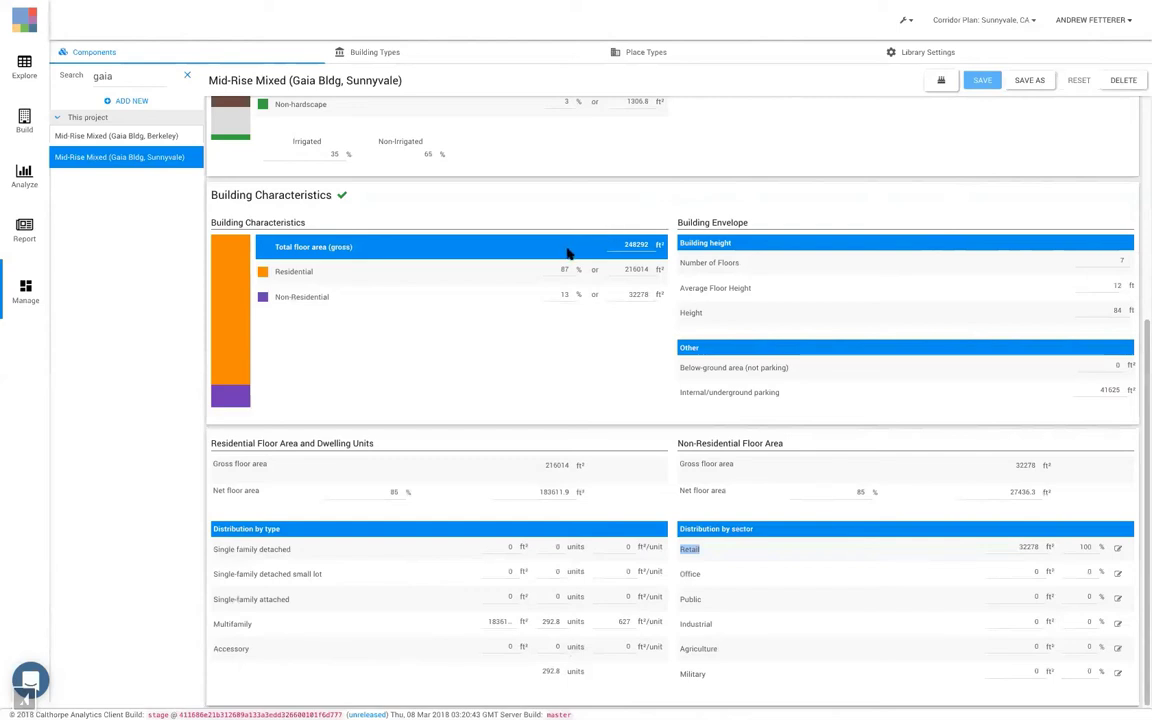
Step: Search the place types for "city mixed", open City Mixed Use and review its building type mix, right of way and employment
left_click(690, 62)
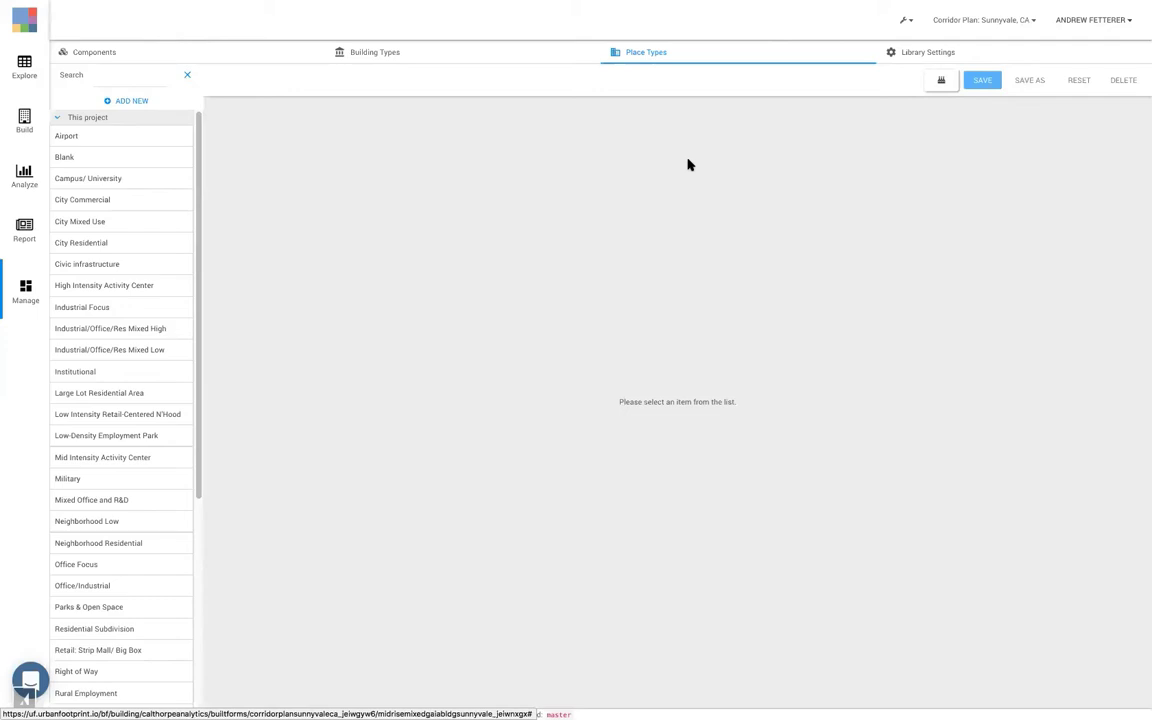
left_click(140, 81)
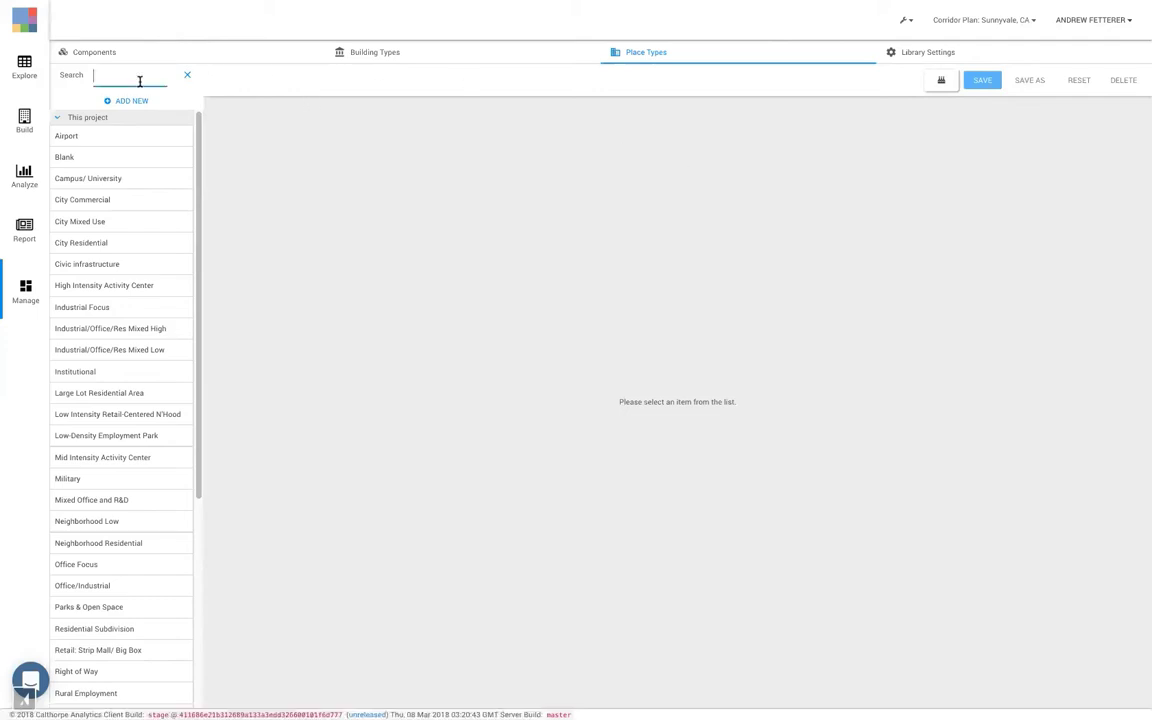
type("city mixed")
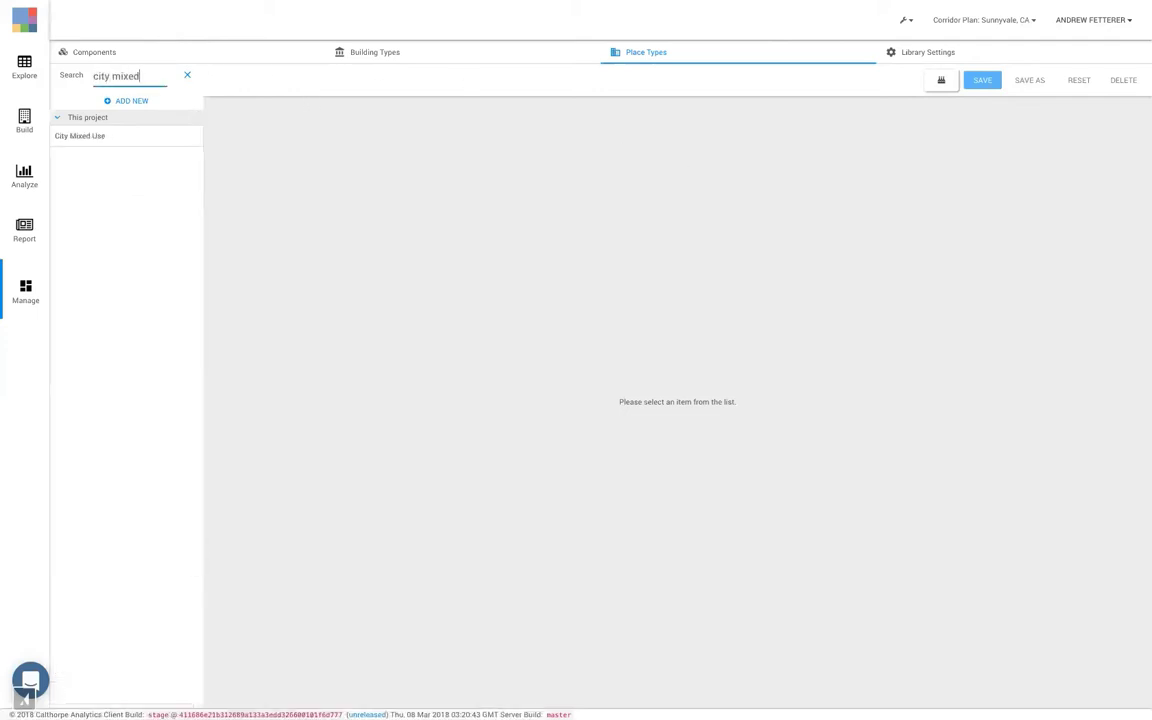
left_click(128, 139)
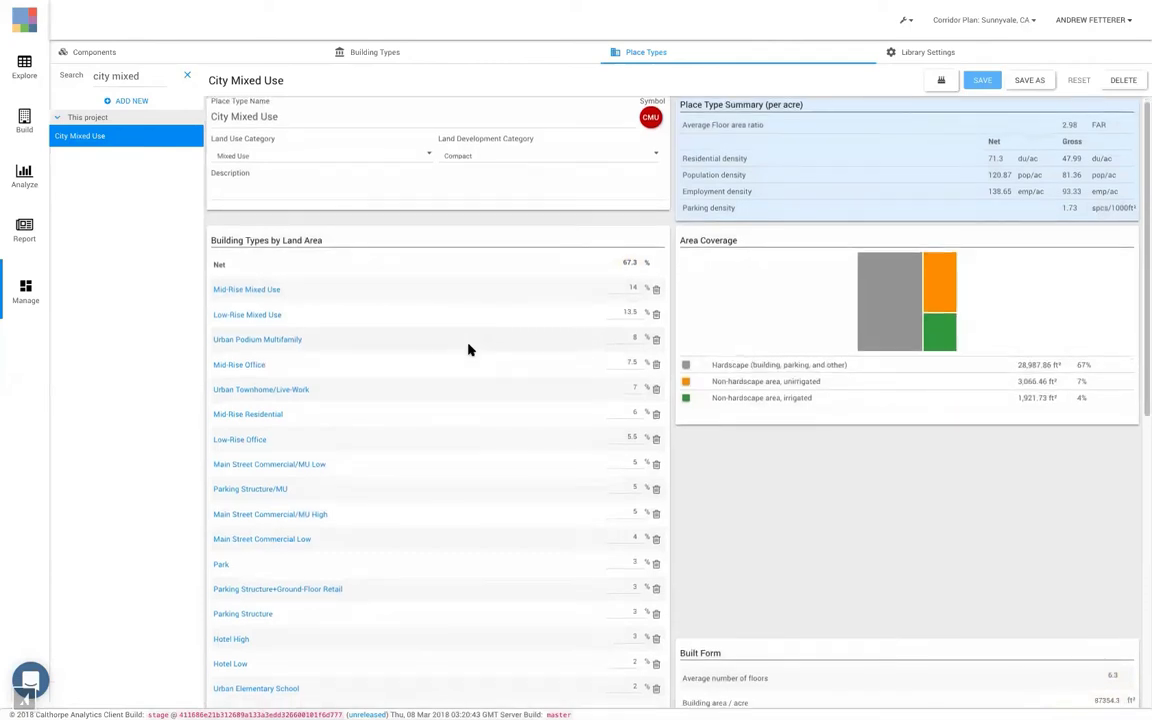
scroll(469, 355, "down", 1)
scroll(440, 467, "down", 5)
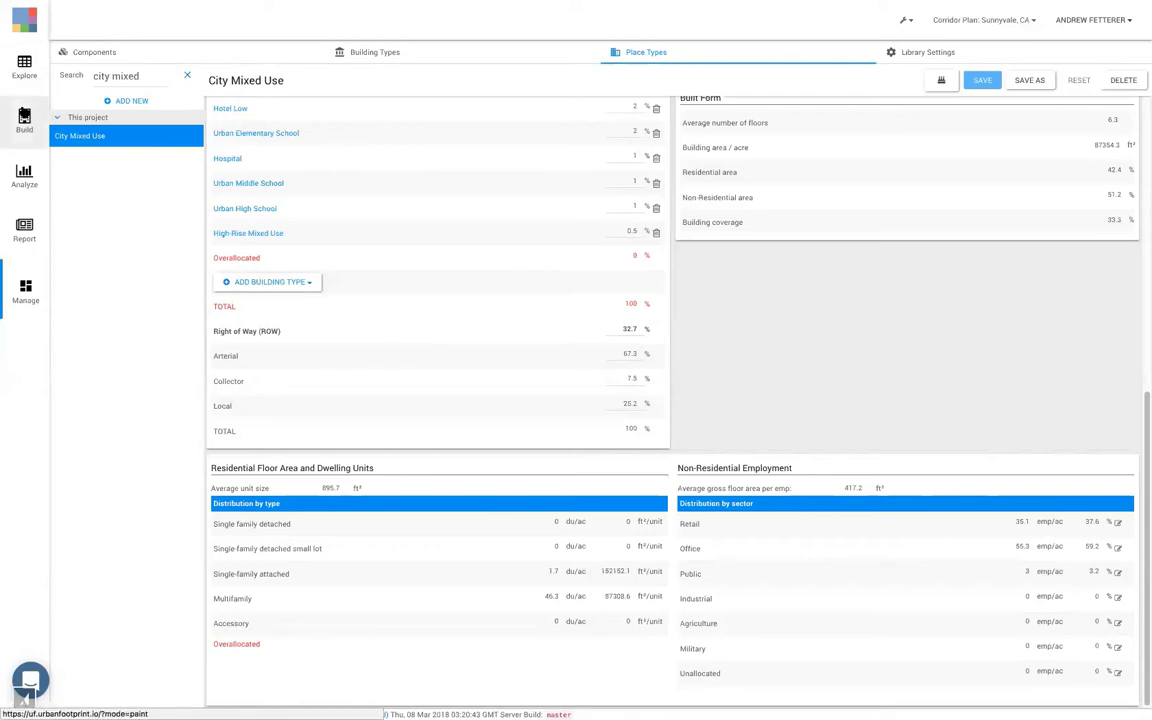
Step: Switch to Build mode, view the building types and place types available for painting, and close the palette
left_click(24, 116)
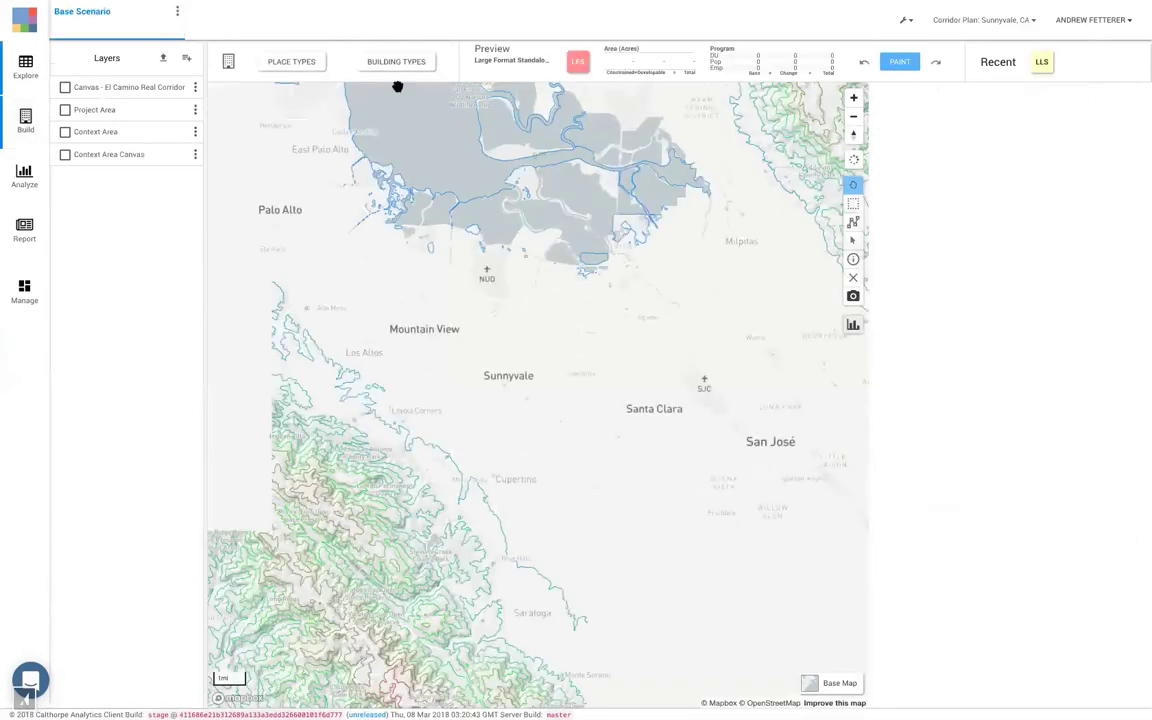
left_click(375, 64)
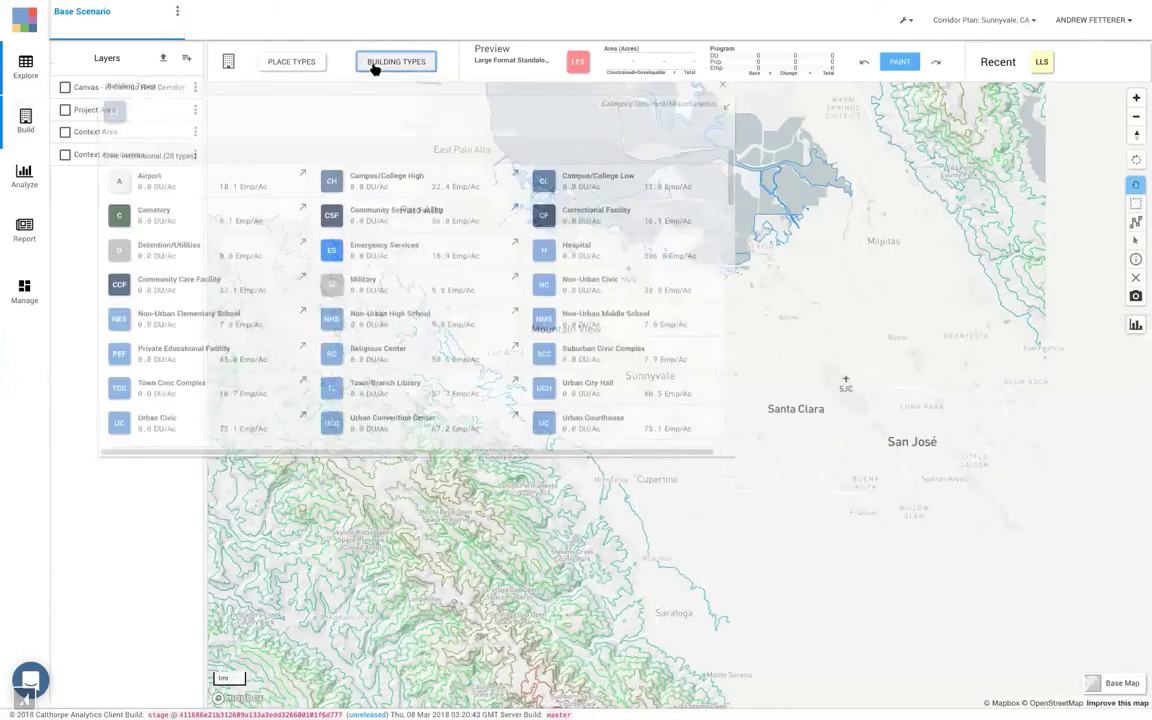
left_click(289, 66)
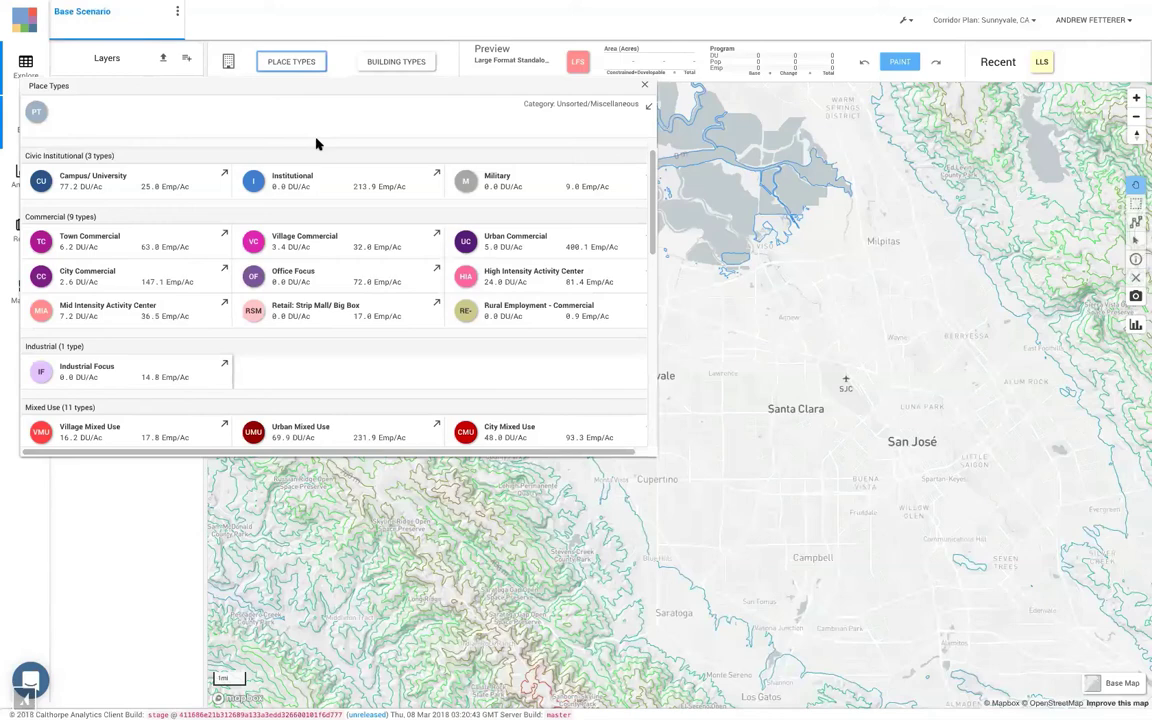
left_click(149, 480)
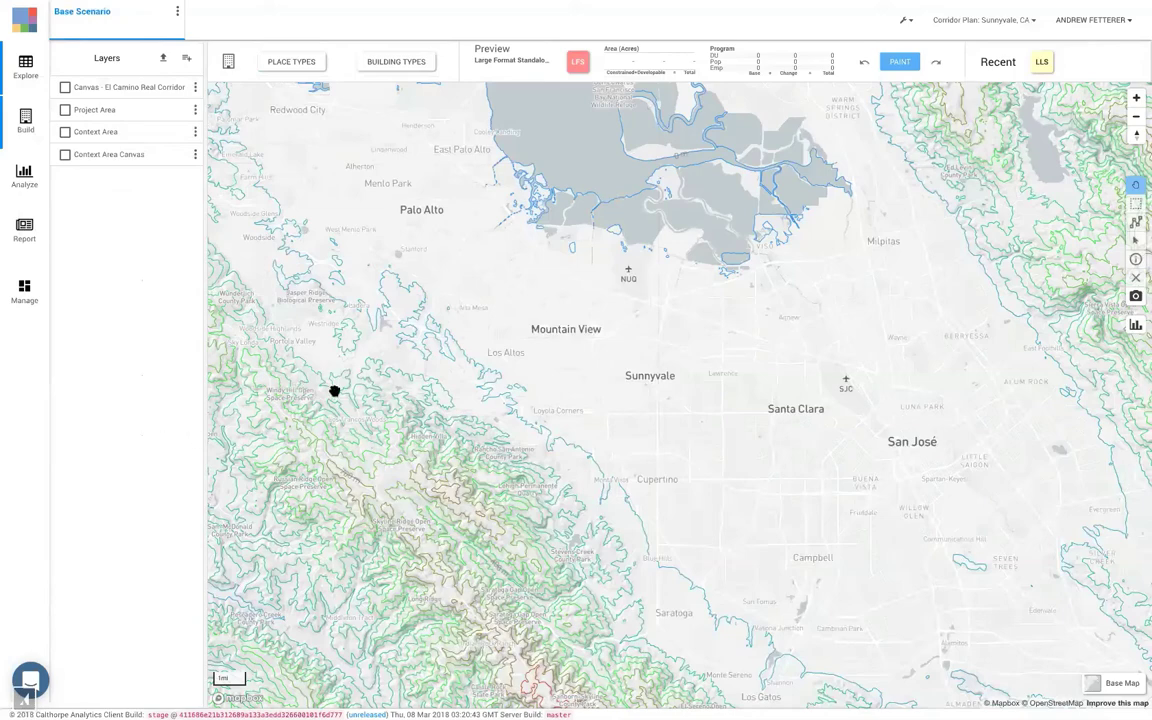
Step: Switch to the Merced, CA (Conservation Module) project
left_click(967, 19)
scroll(957, 129, "down", 5)
scroll(955, 140, "down", 10)
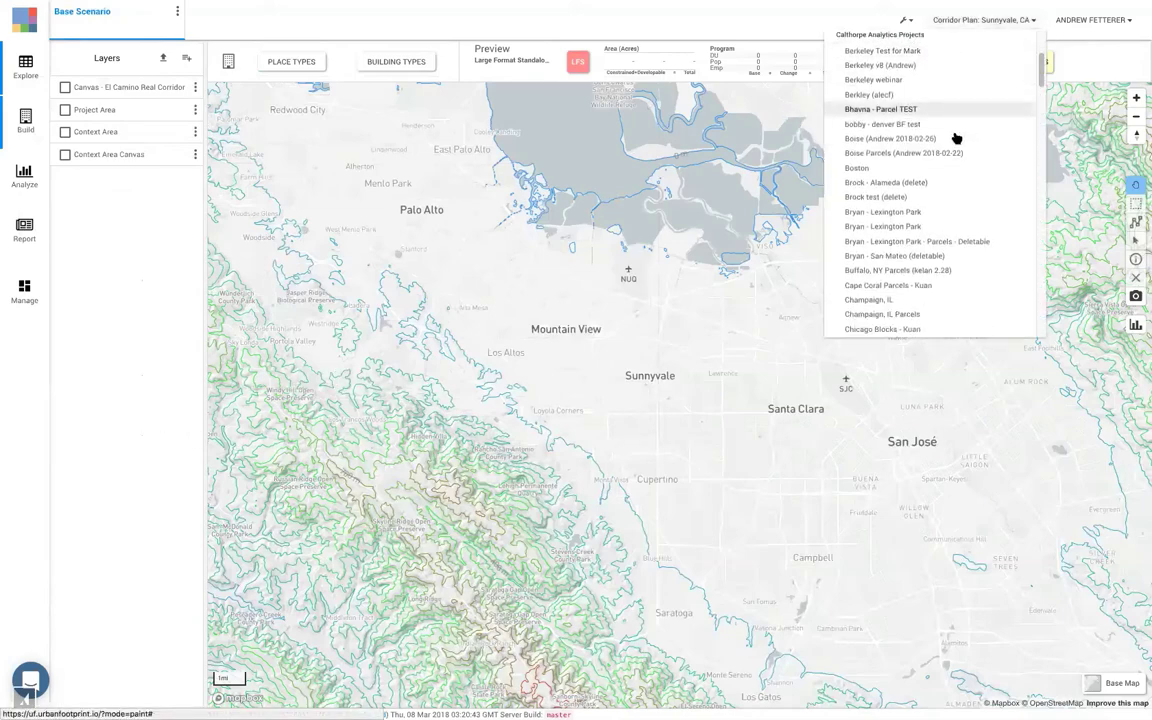
scroll(946, 162, "down", 5)
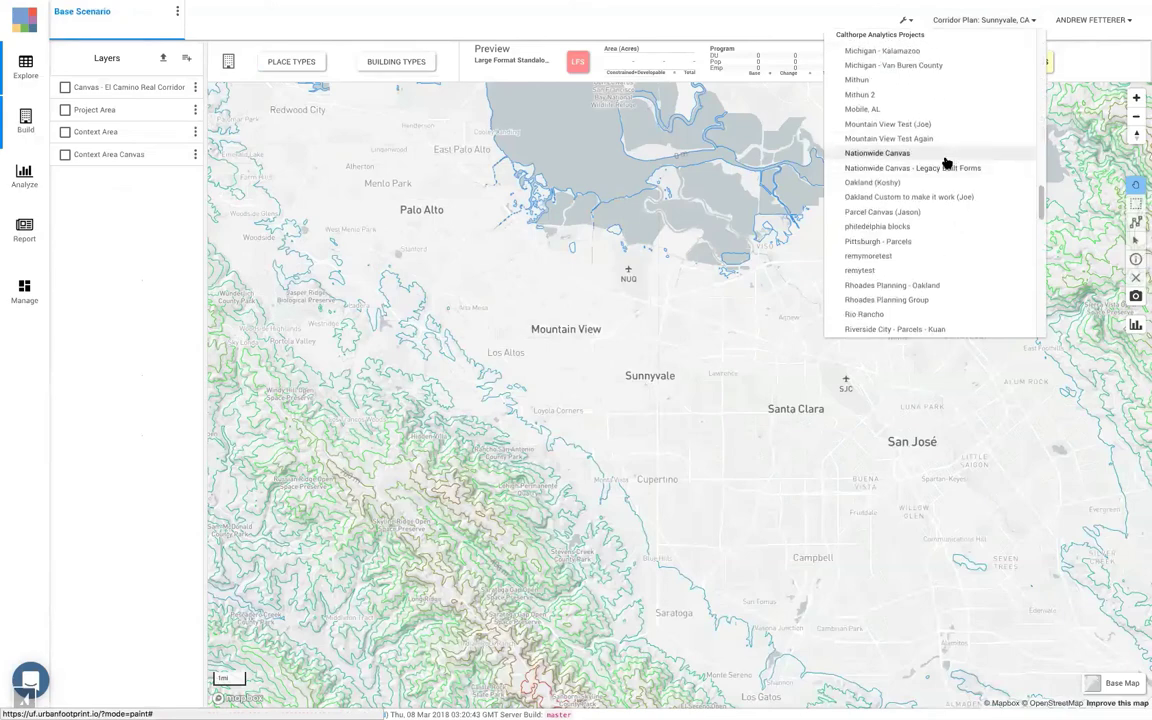
scroll(941, 124, "up", 2)
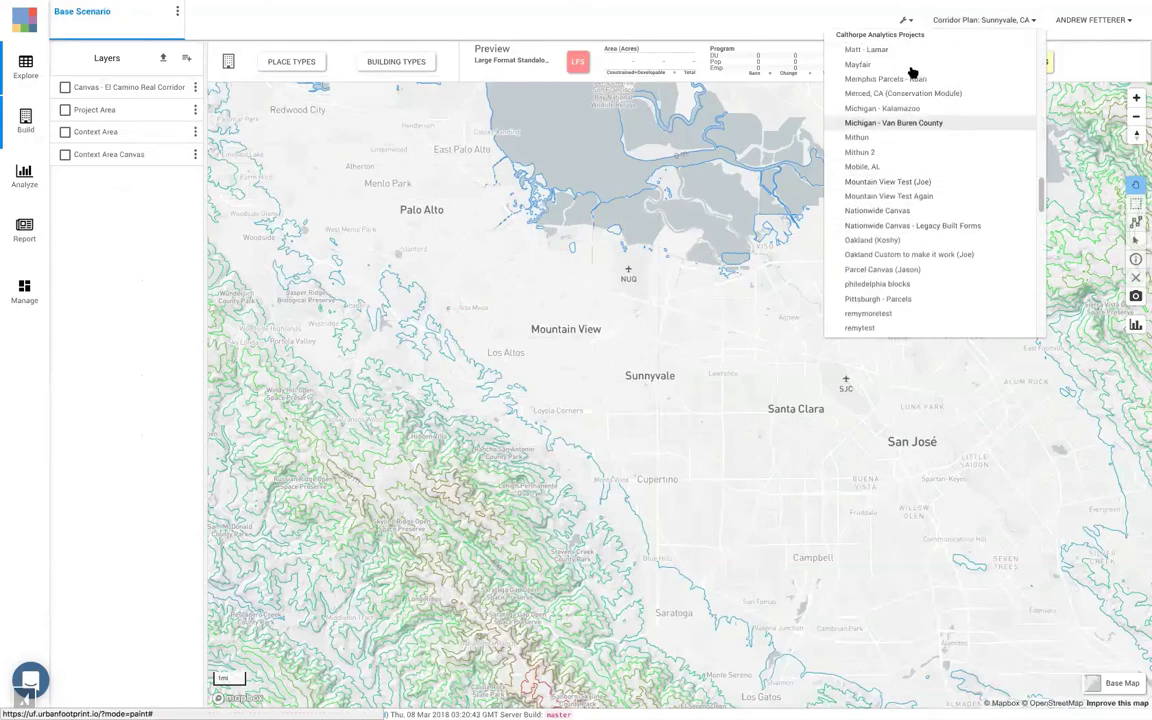
scroll(913, 80, "up", 2)
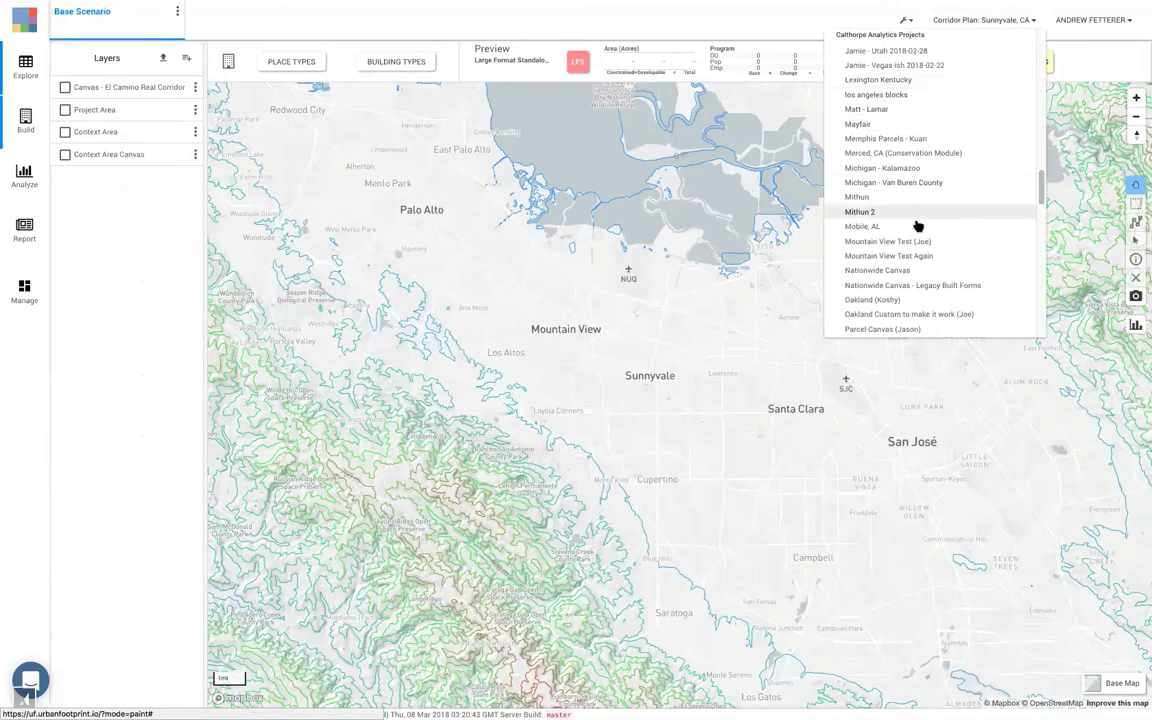
left_click(907, 158)
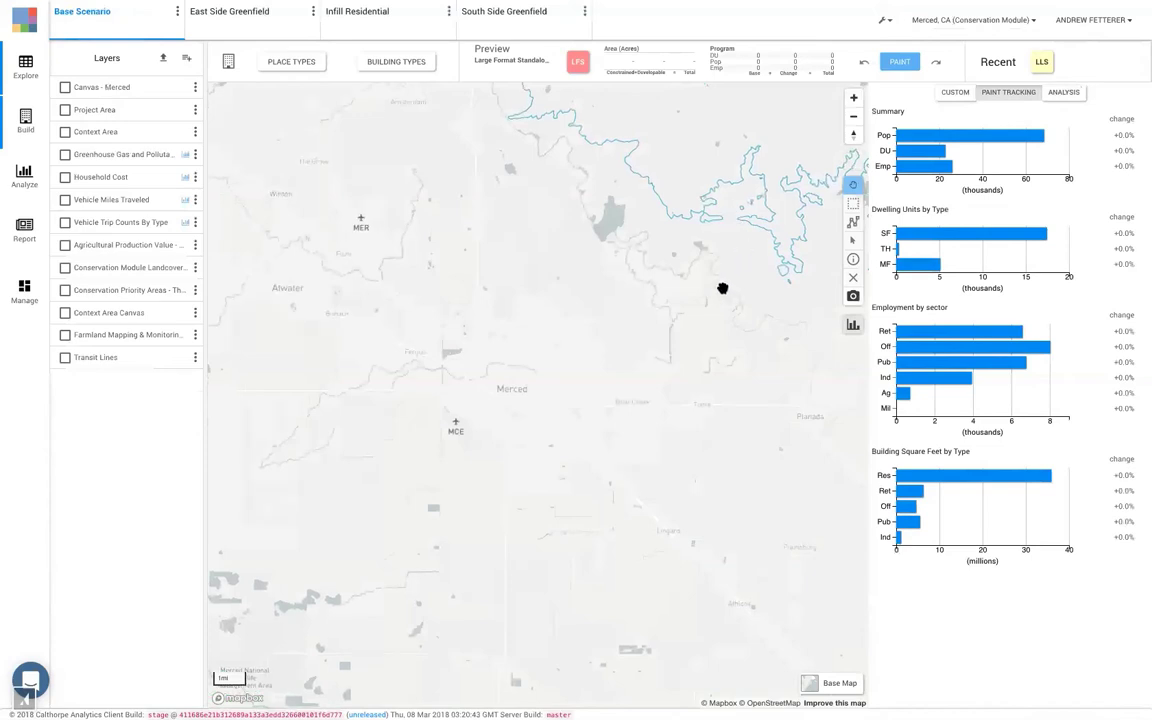
Step: Centre the map on the city of Merced and turn off the base map's elevation contours
left_click_drag(743, 227, 441, 435)
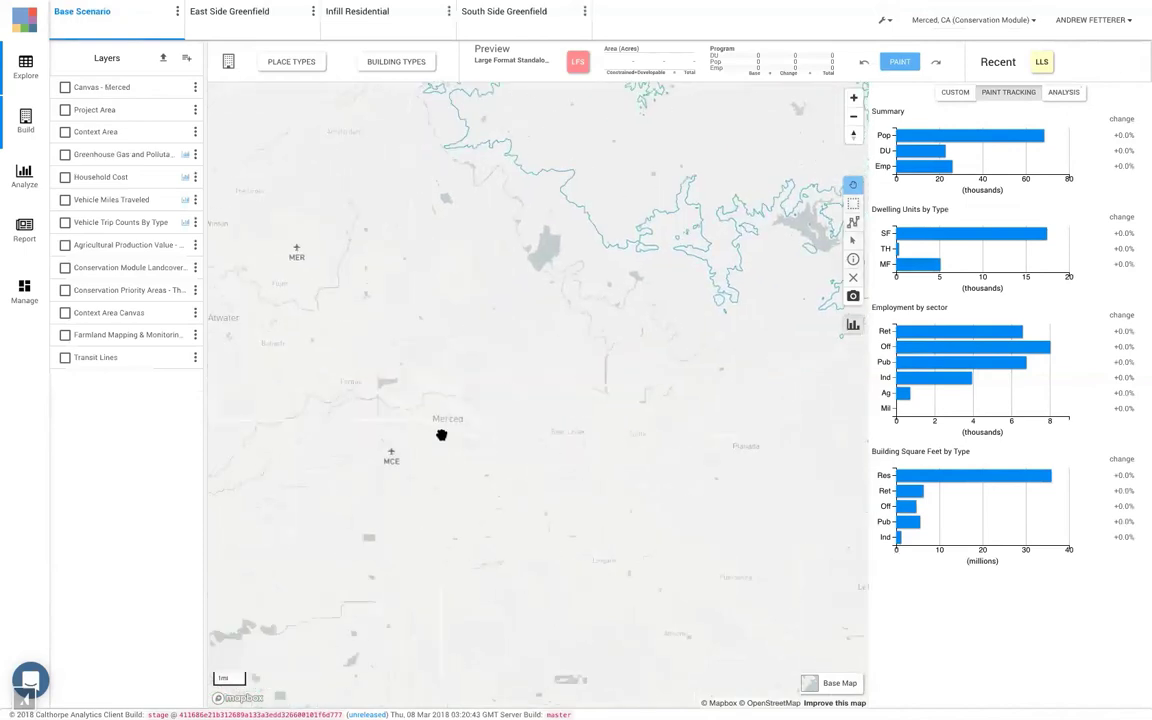
scroll(444, 430, "up", 3)
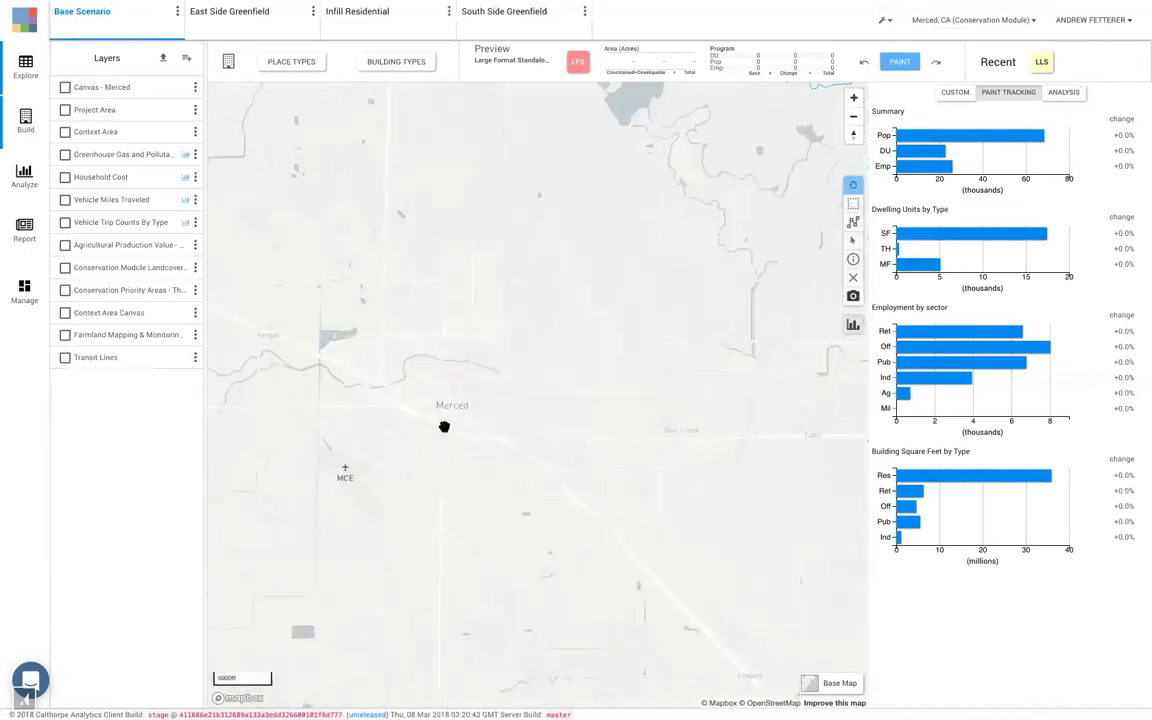
left_click(820, 686)
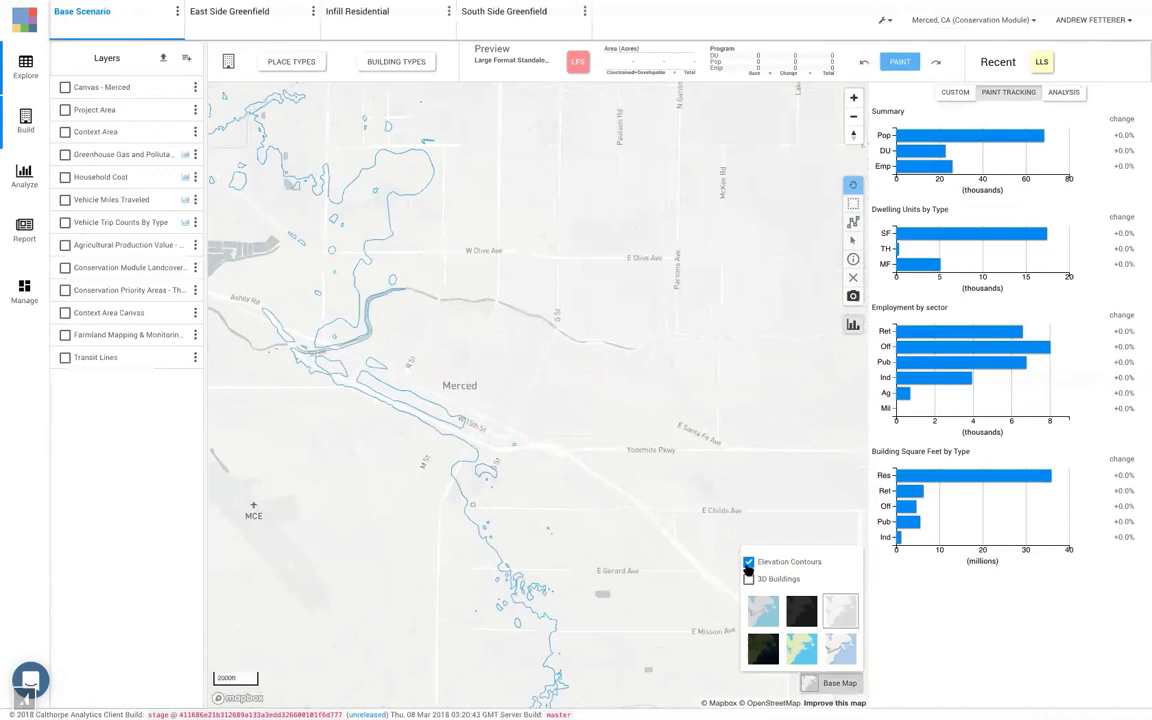
left_click(749, 563)
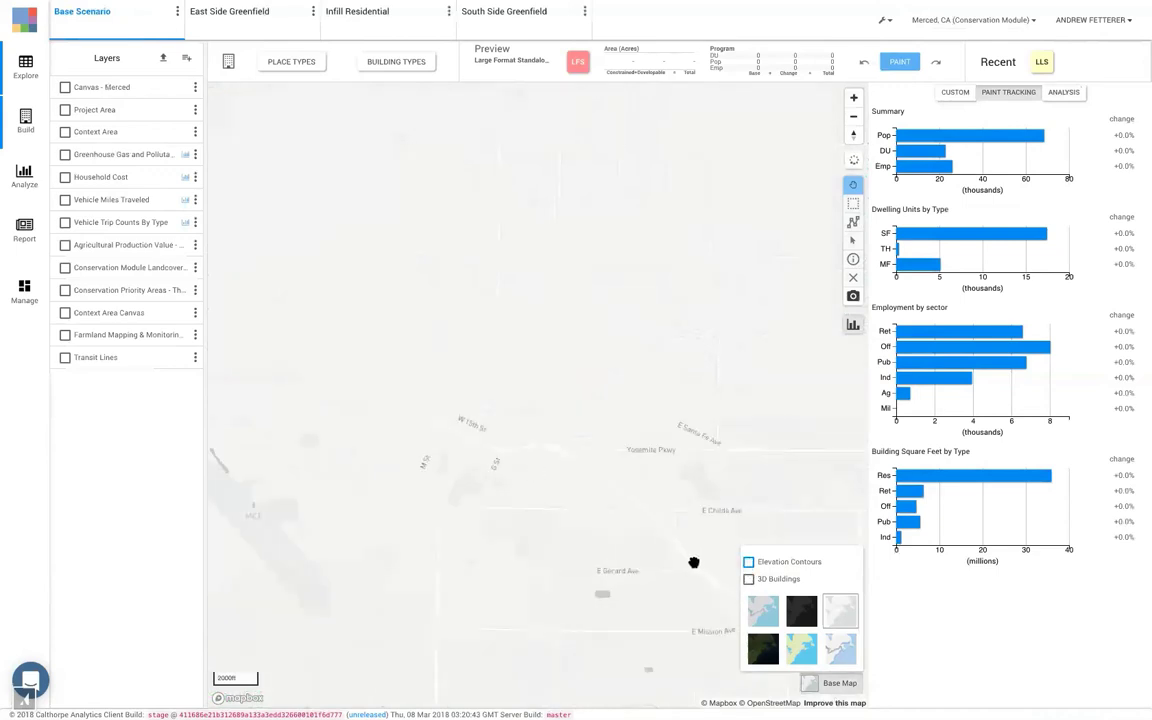
scroll(402, 238, "up", 1)
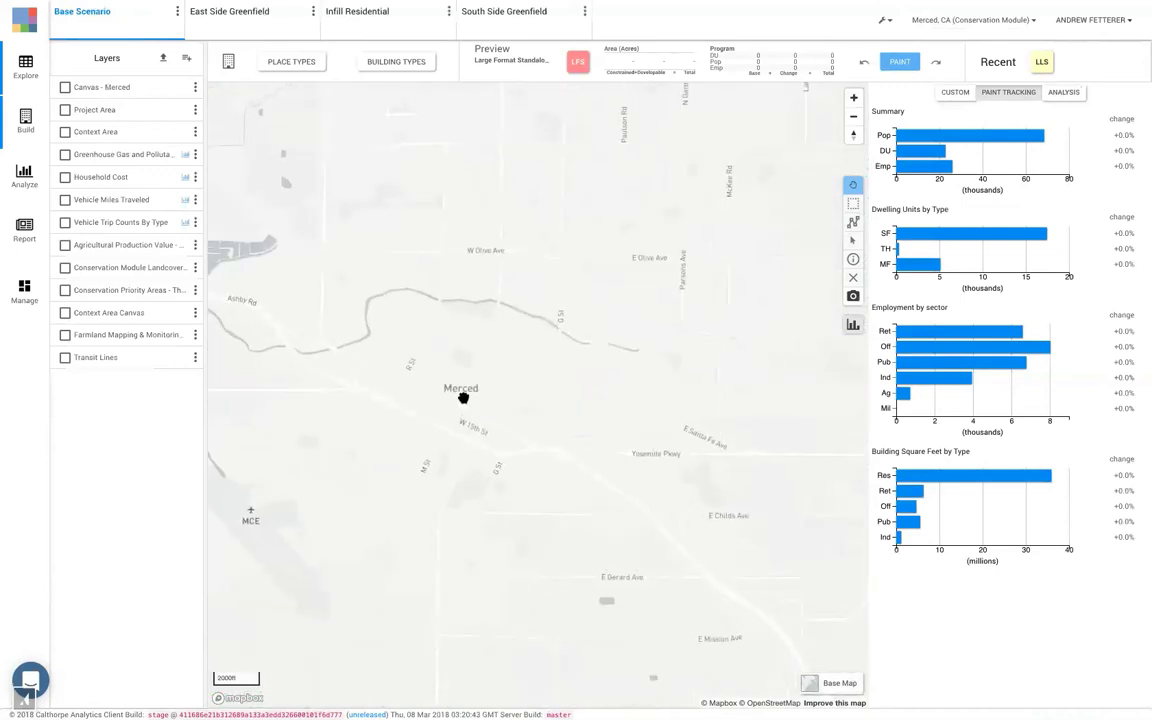
scroll(463, 398, "up", 1)
left_click_drag(442, 380, 504, 339)
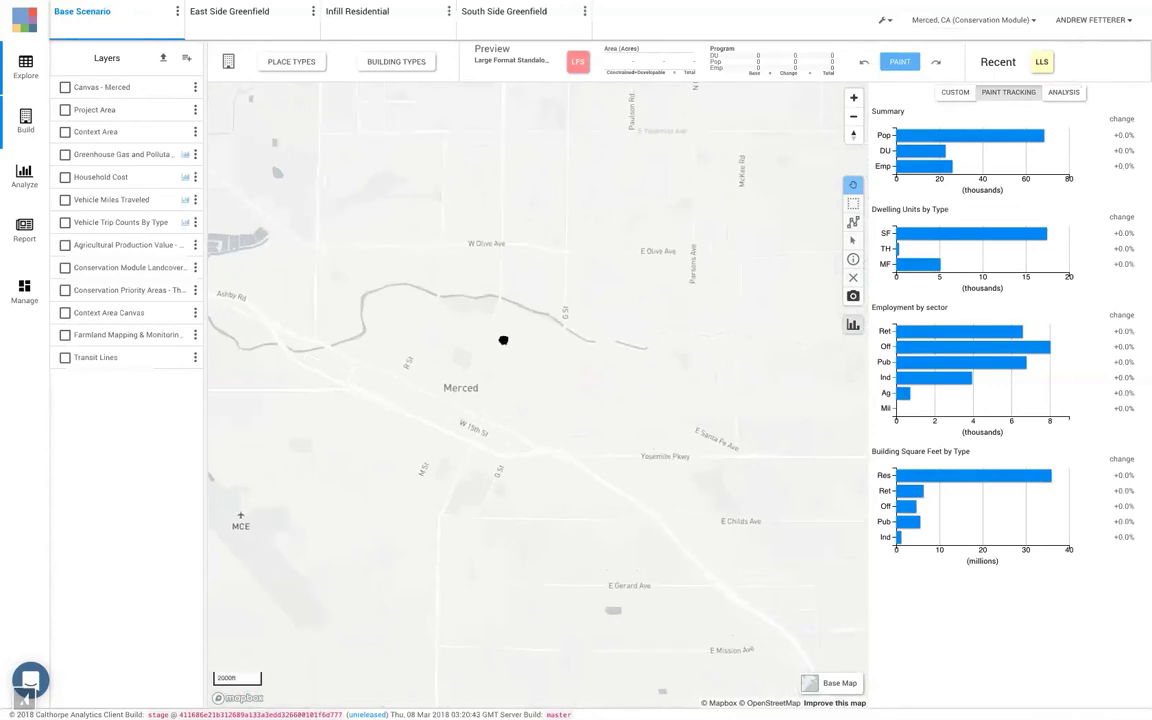
Step: Open the East Side Greenfield scenario, hide its Areas of Change conservation layer and collapse the charts
left_click(257, 28)
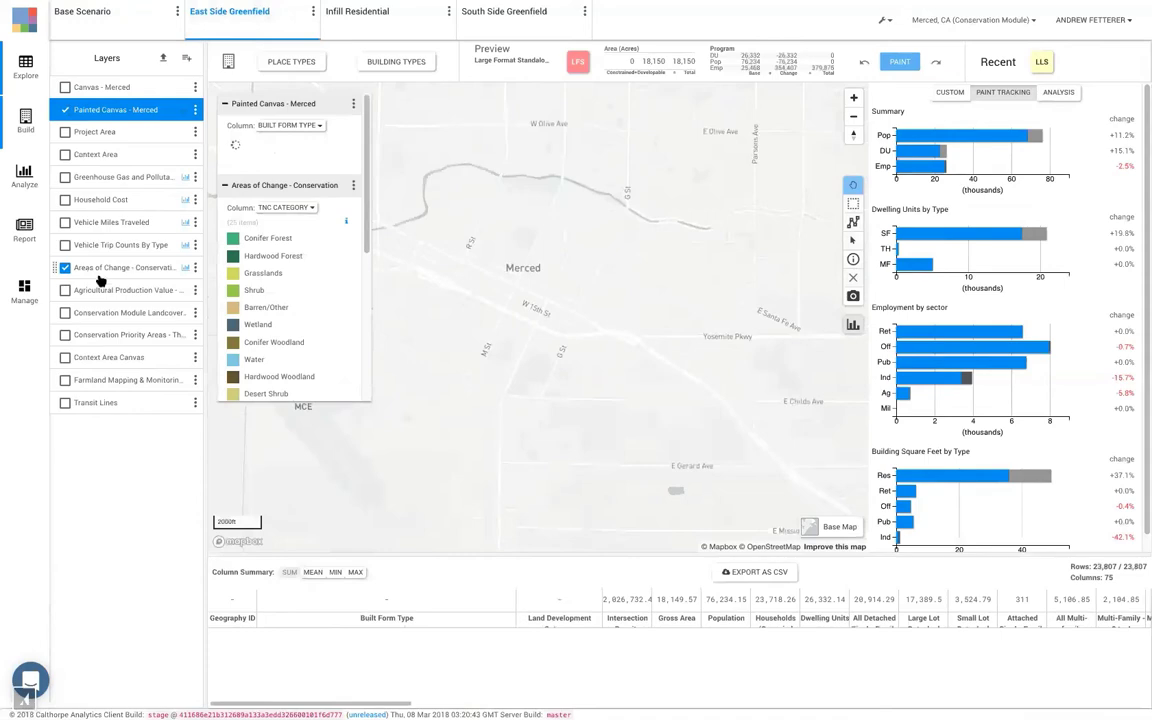
left_click(65, 267)
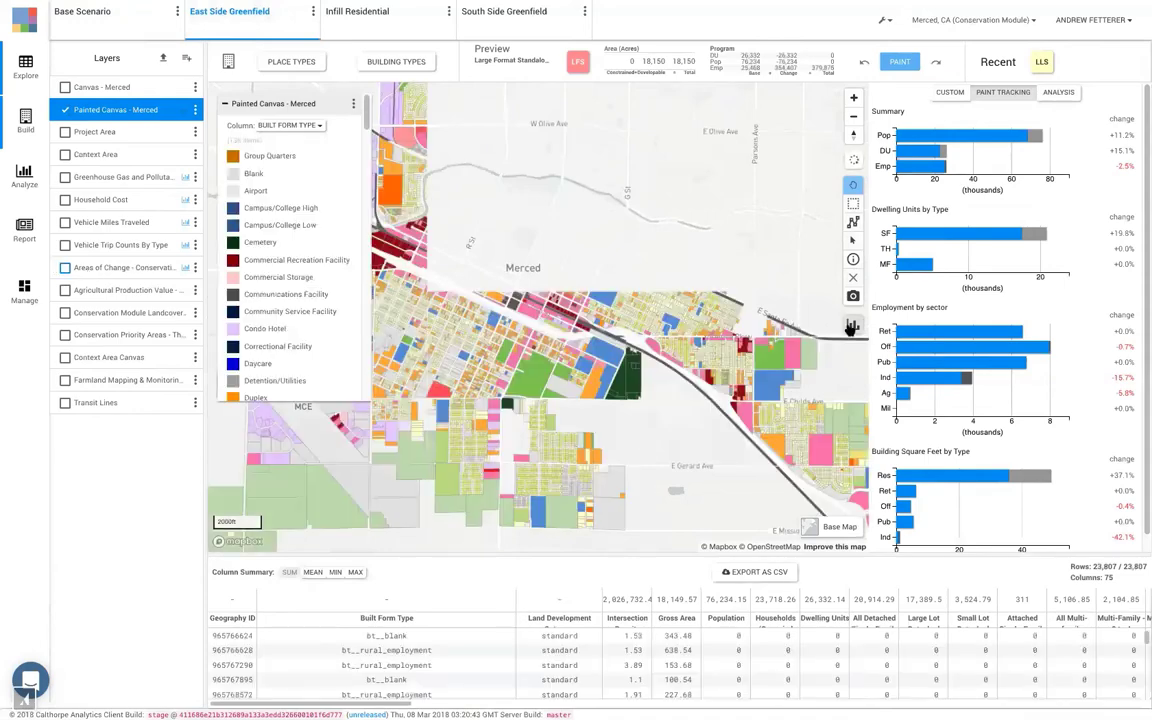
left_click(851, 326)
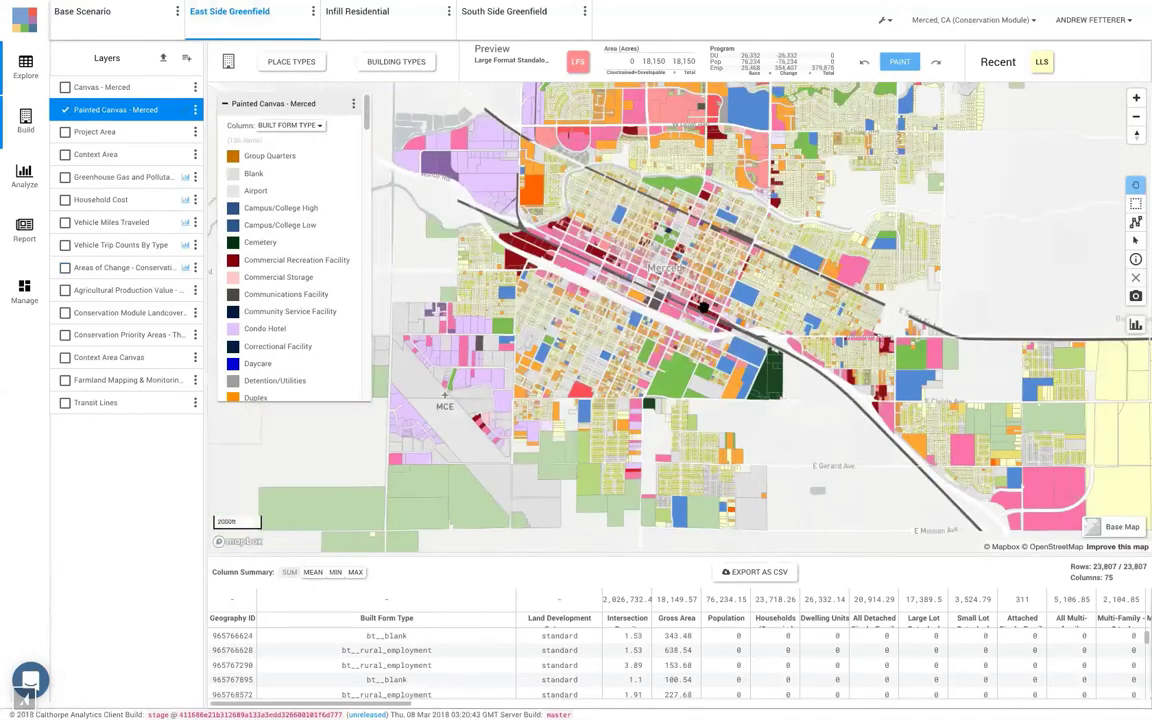
Step: Survey the East Side Greenfield canvas, switch to the Infill Residential scenario and inspect its painted parcels around central Merced
scroll(703, 307, "down", 2)
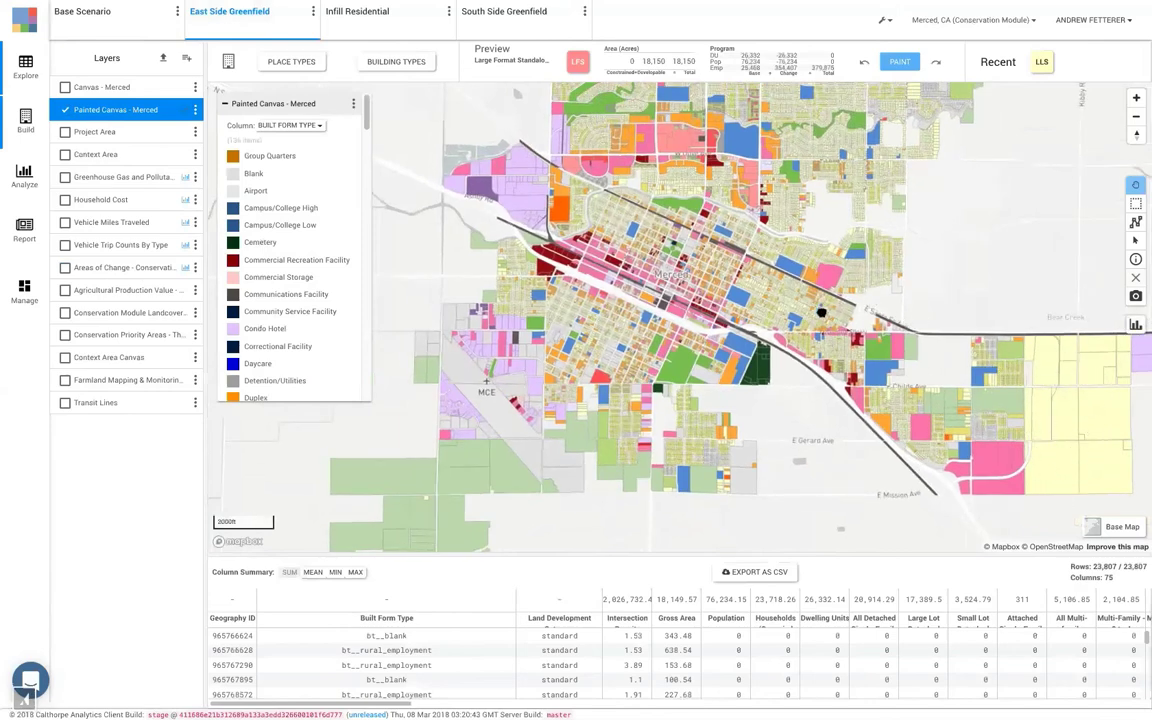
left_click_drag(821, 312, 740, 282)
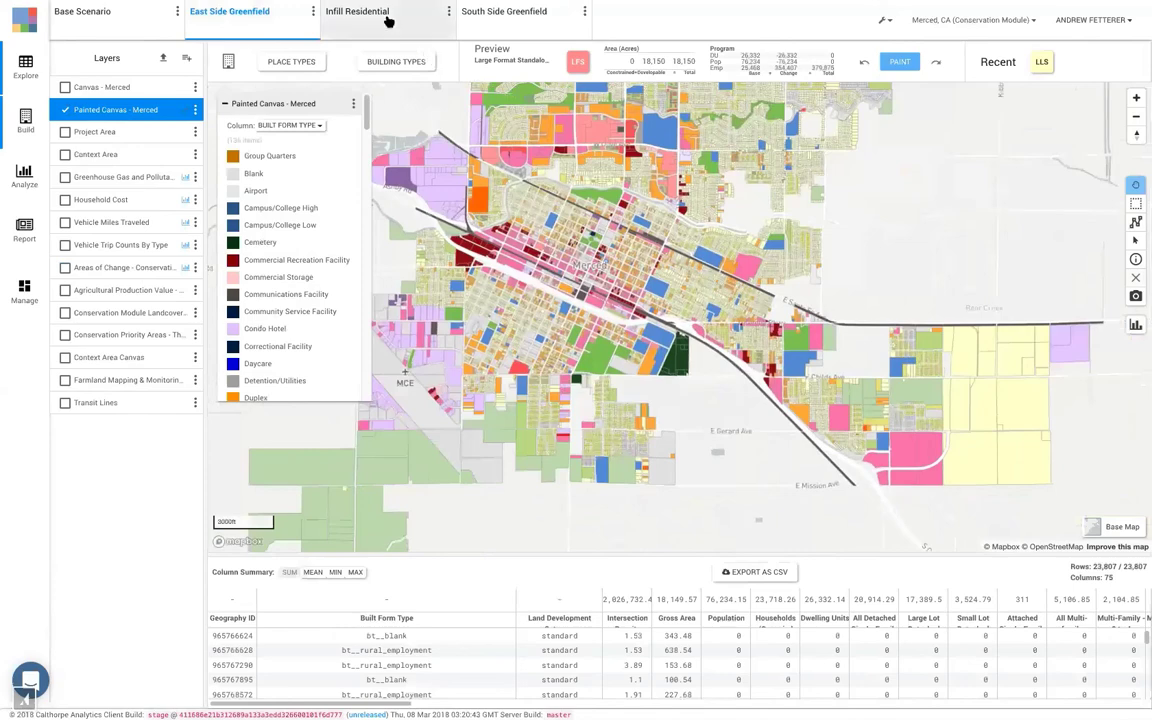
left_click(355, 20)
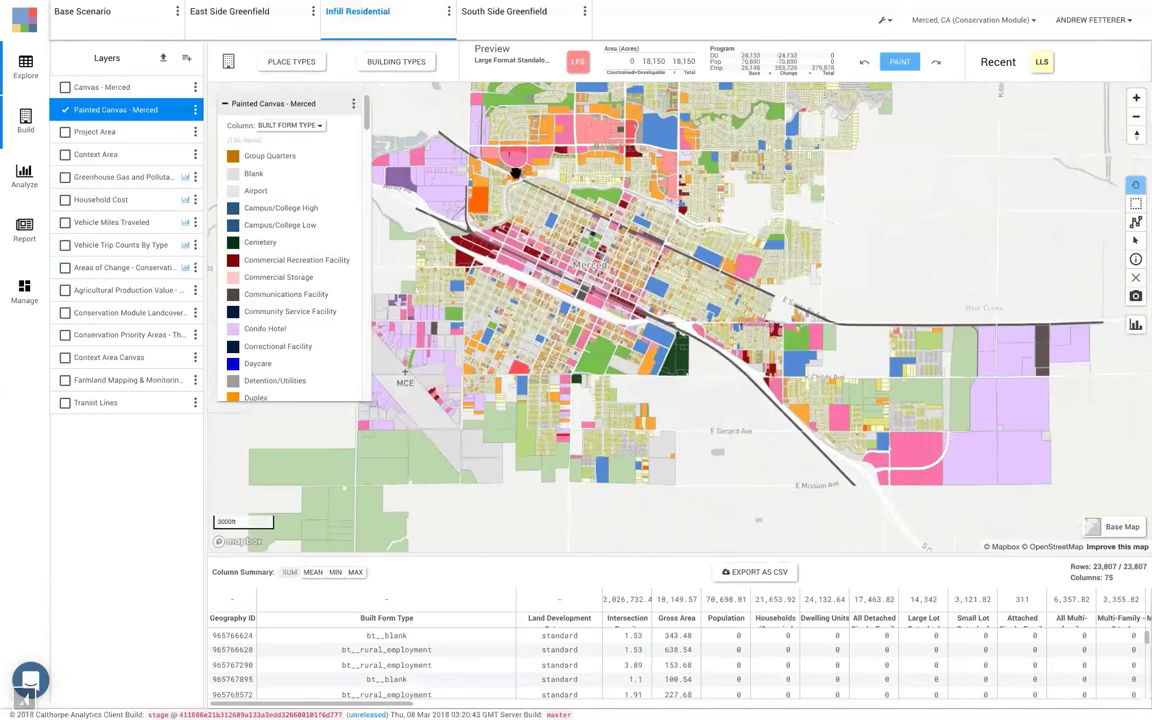
scroll(508, 165, "up", 4)
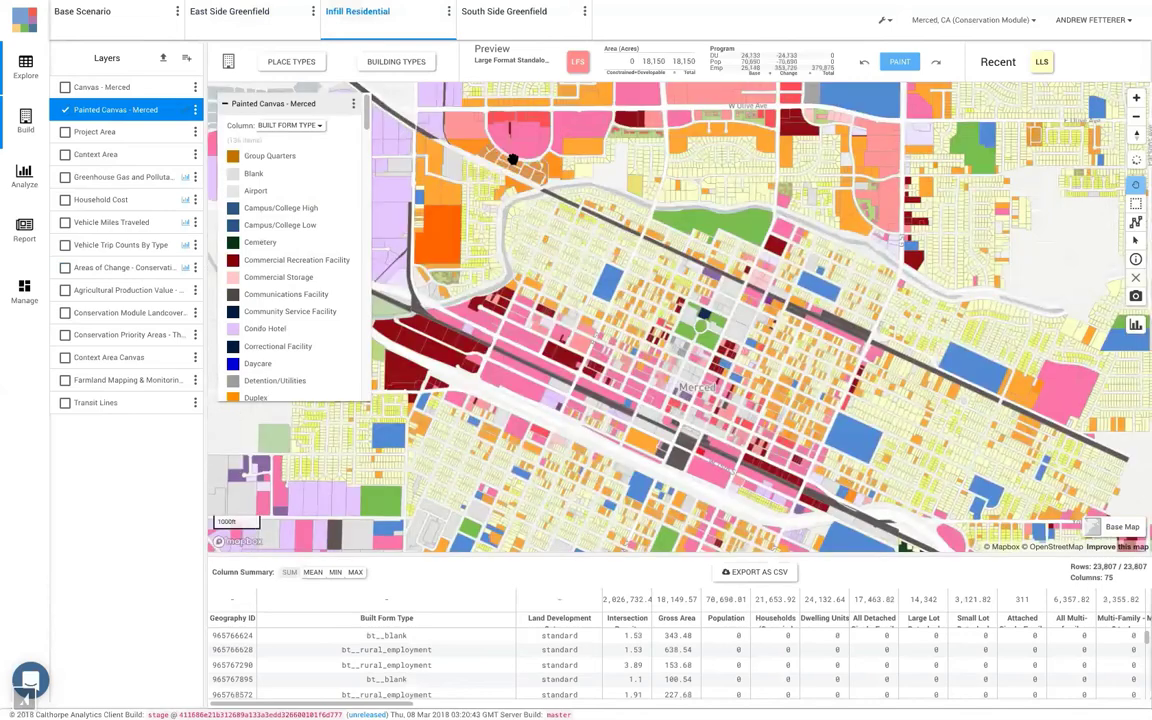
scroll(544, 148, "up", 3)
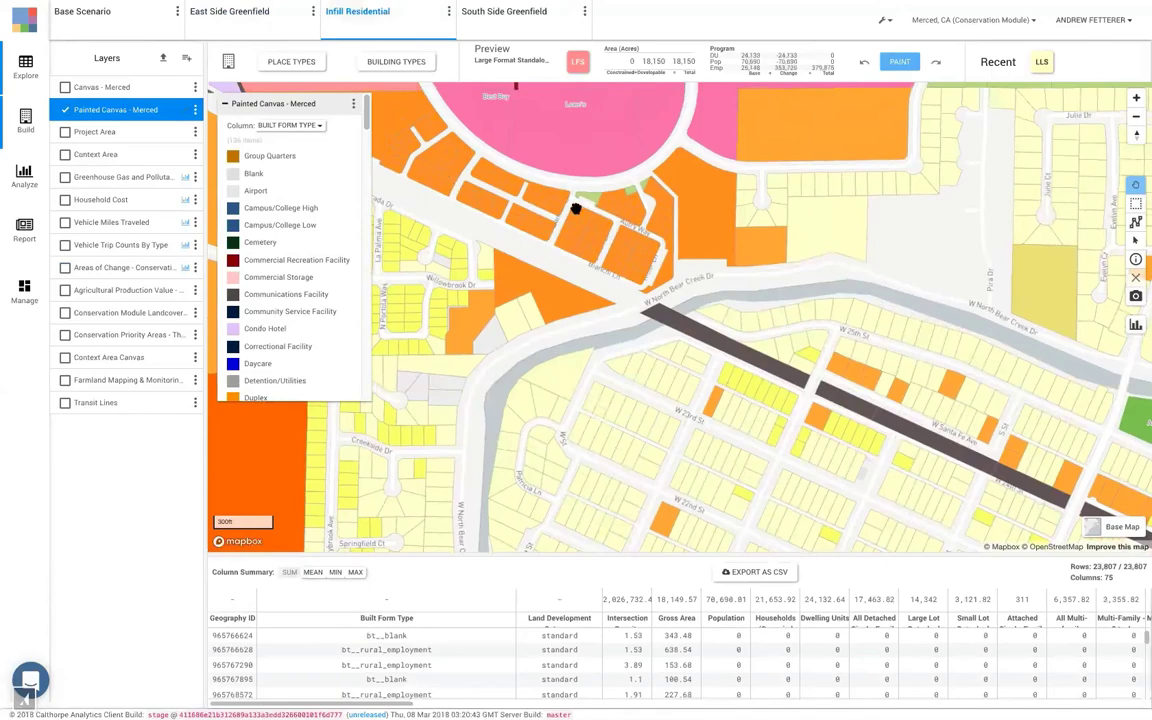
Step: Switch to the South Side Greenfield scenario and inspect its painted parcels in the city and southwest of the airport
scroll(576, 209, "down", 3)
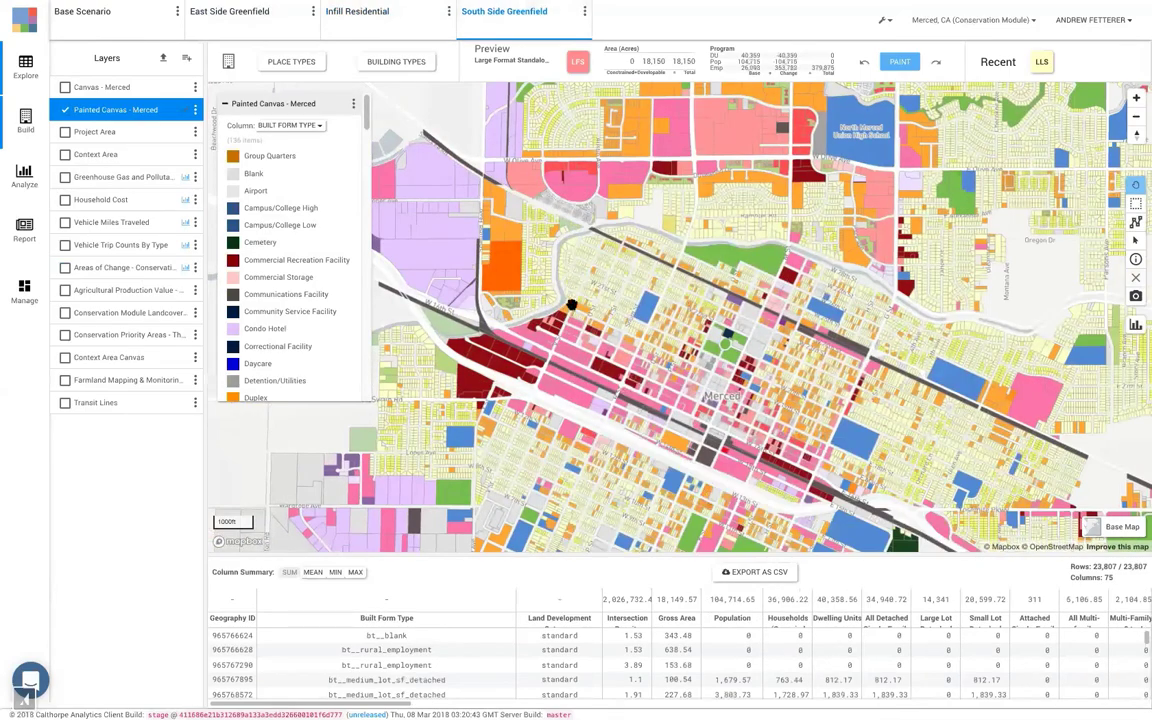
scroll(572, 305, "down", 1)
scroll(589, 291, "up", 5)
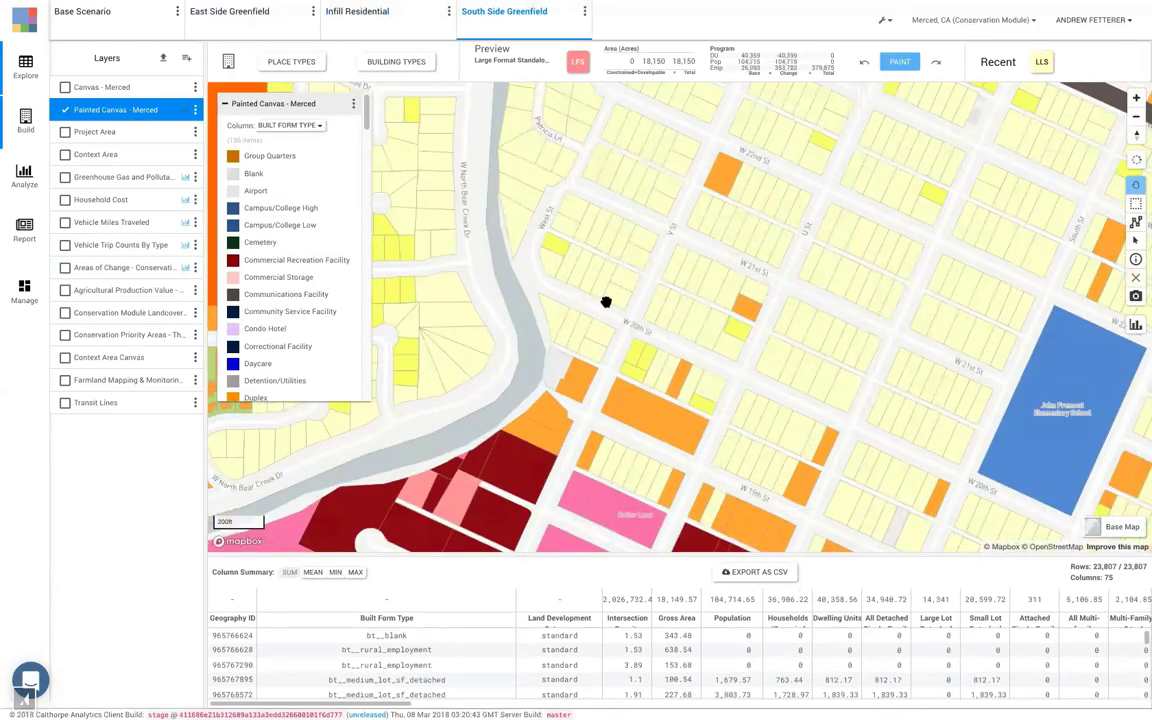
scroll(606, 302, "down", 3)
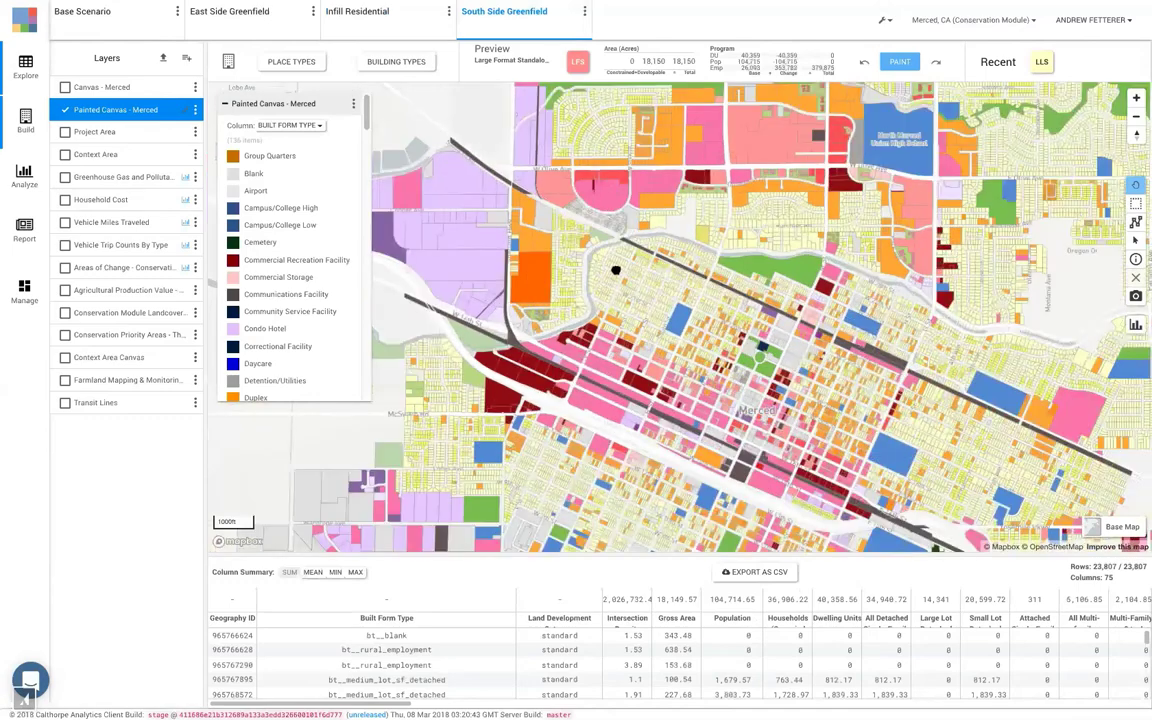
left_click_drag(615, 270, 623, 234)
left_click_drag(578, 438, 610, 307)
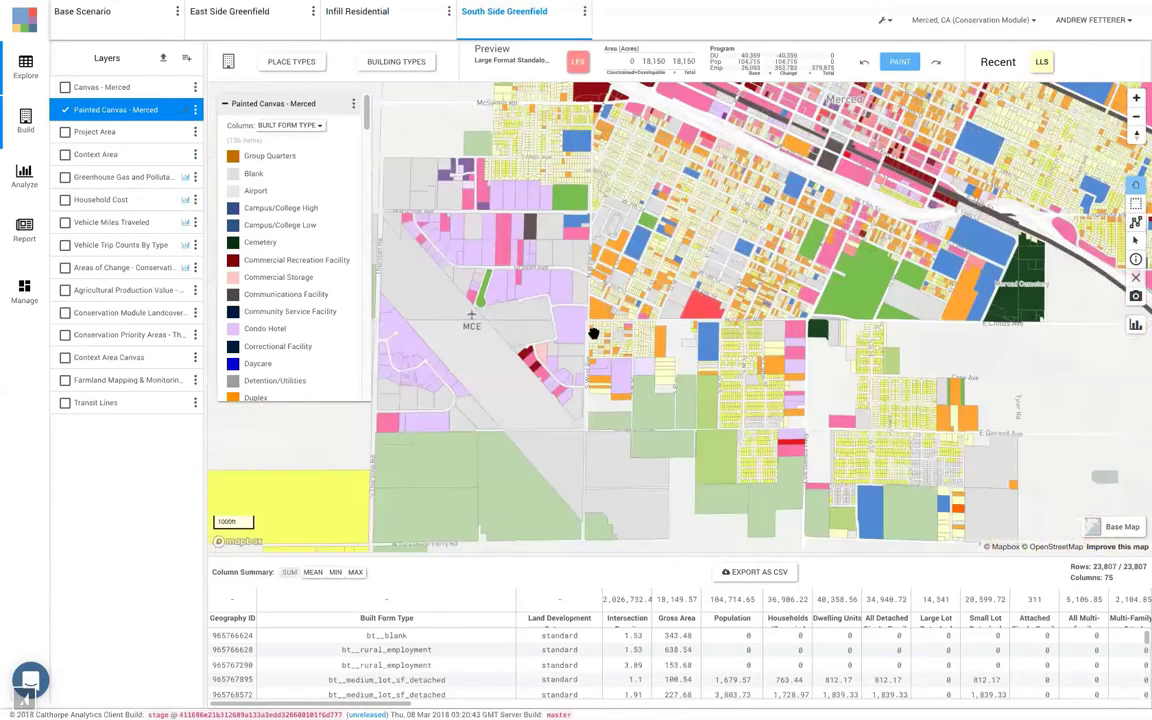
scroll(593, 333, "down", 1)
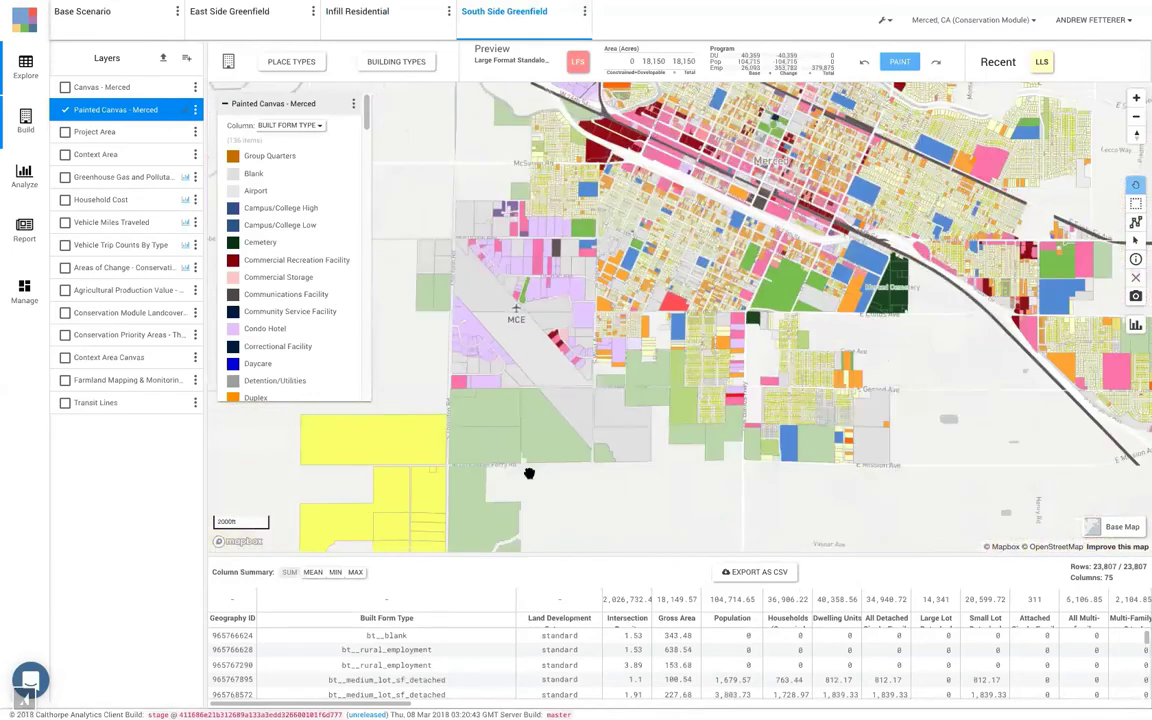
left_click_drag(657, 345, 573, 500)
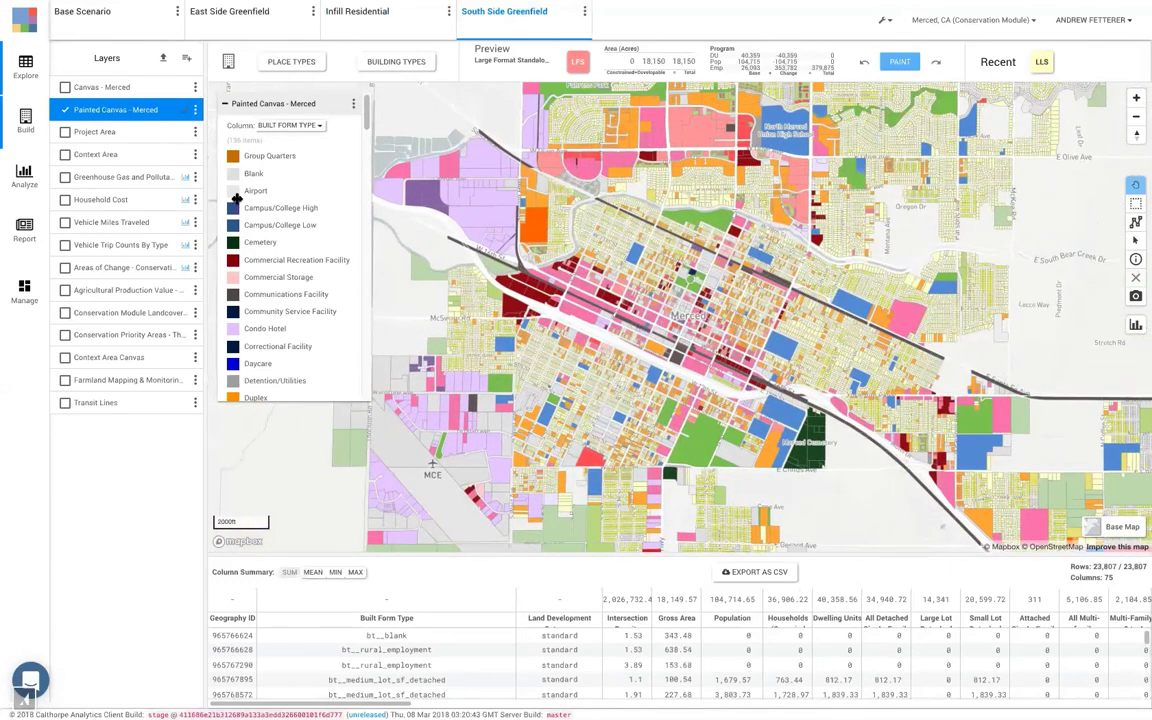
Step: Switch to Analyze mode and run the Conservation Module for the entire project
left_click(23, 186)
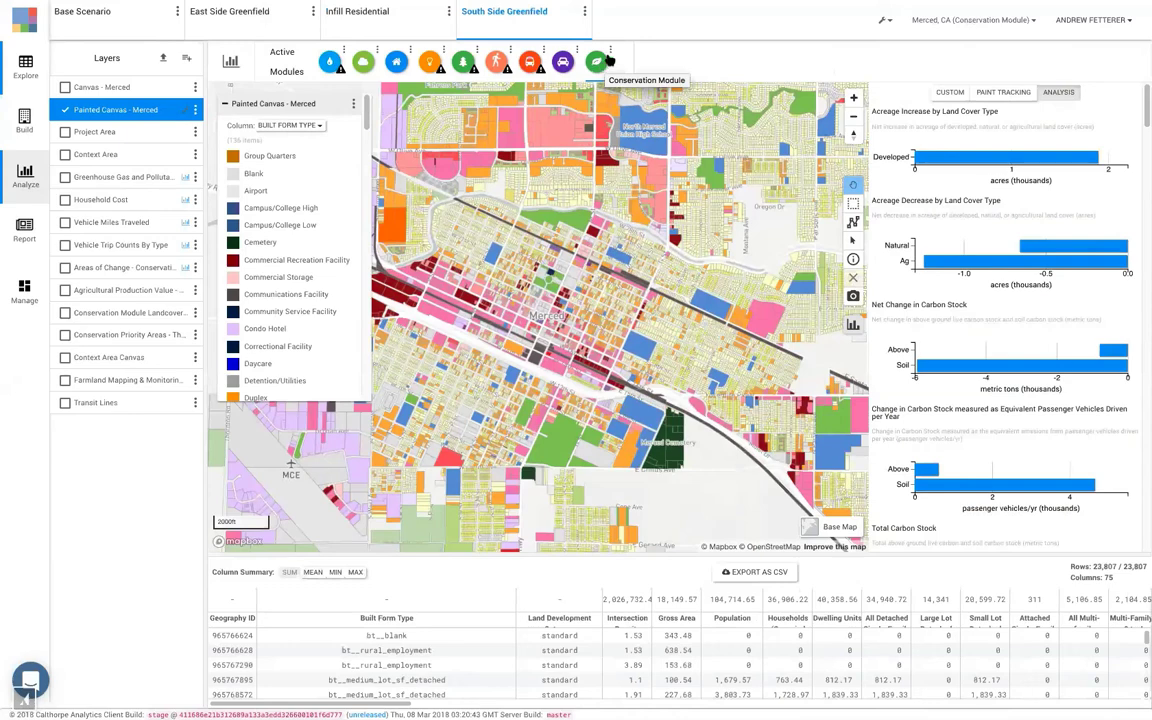
left_click(611, 54)
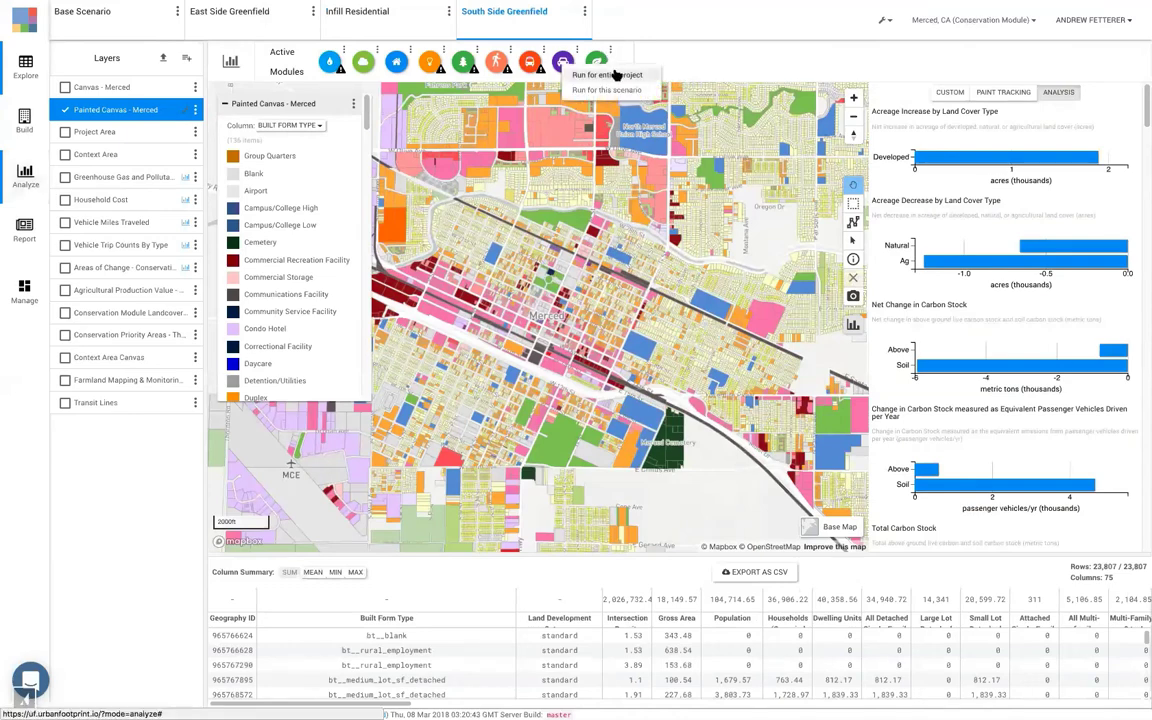
left_click(616, 74)
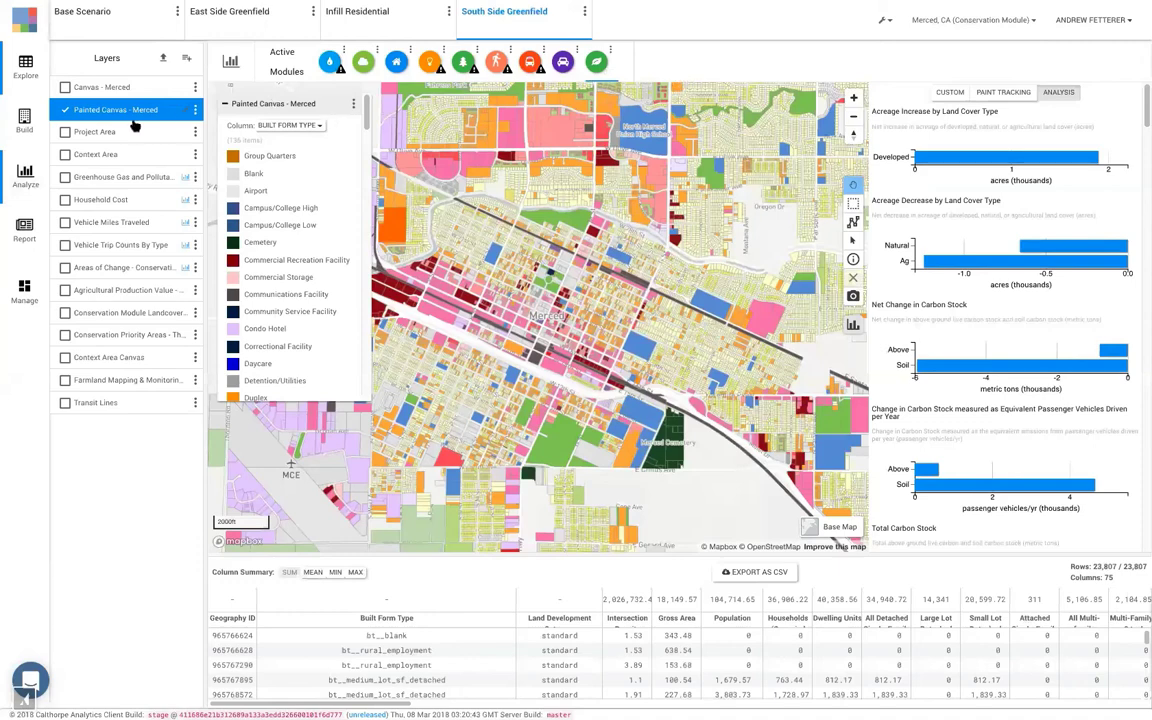
Step: Hide the Painted Canvas layer and display the transportation module's Vehicle Miles Traveled results across Merced
left_click(65, 110)
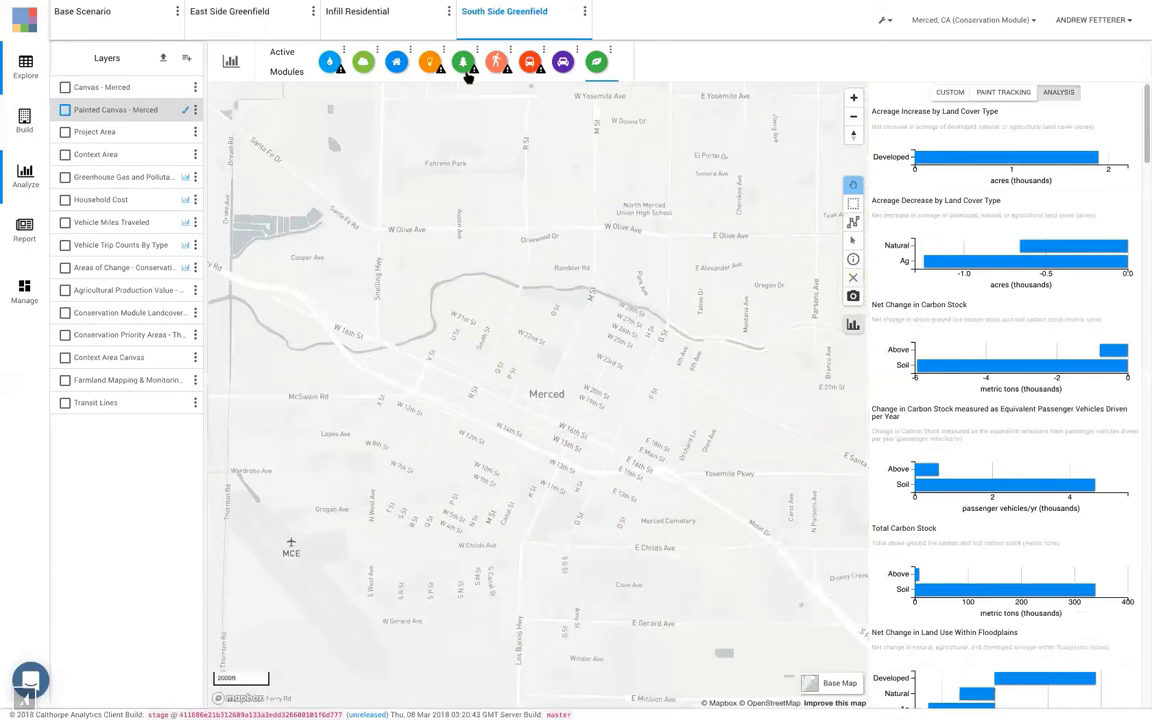
left_click(566, 64)
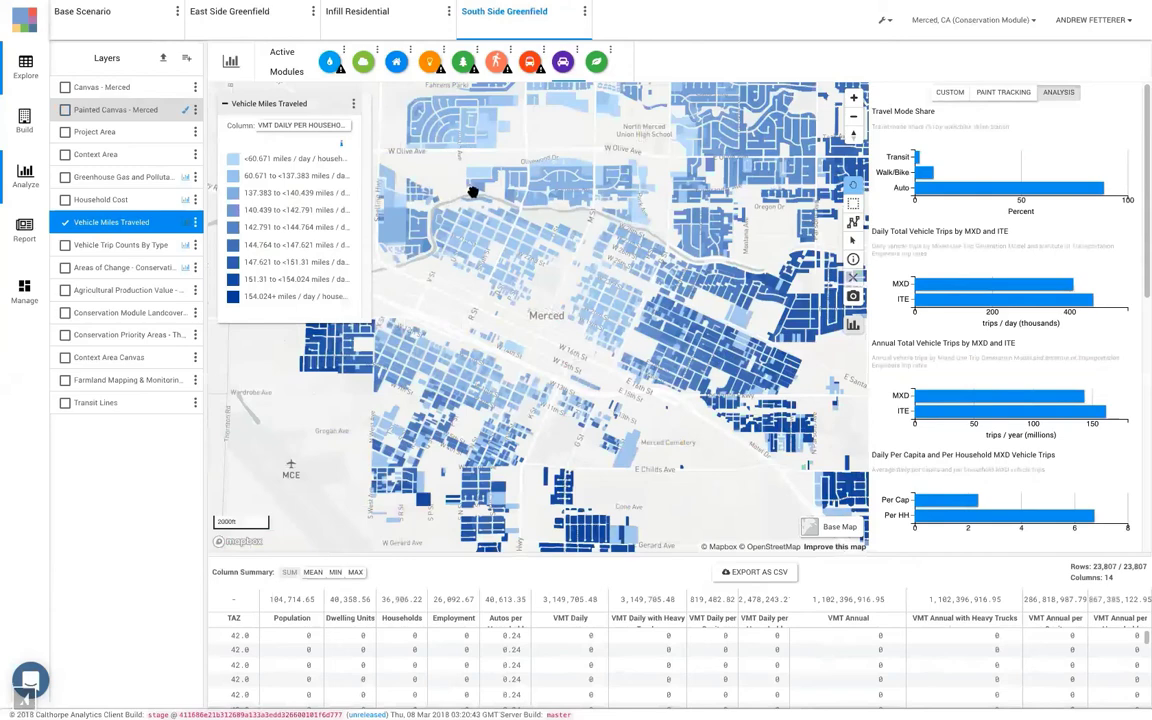
left_click_drag(571, 194, 522, 243)
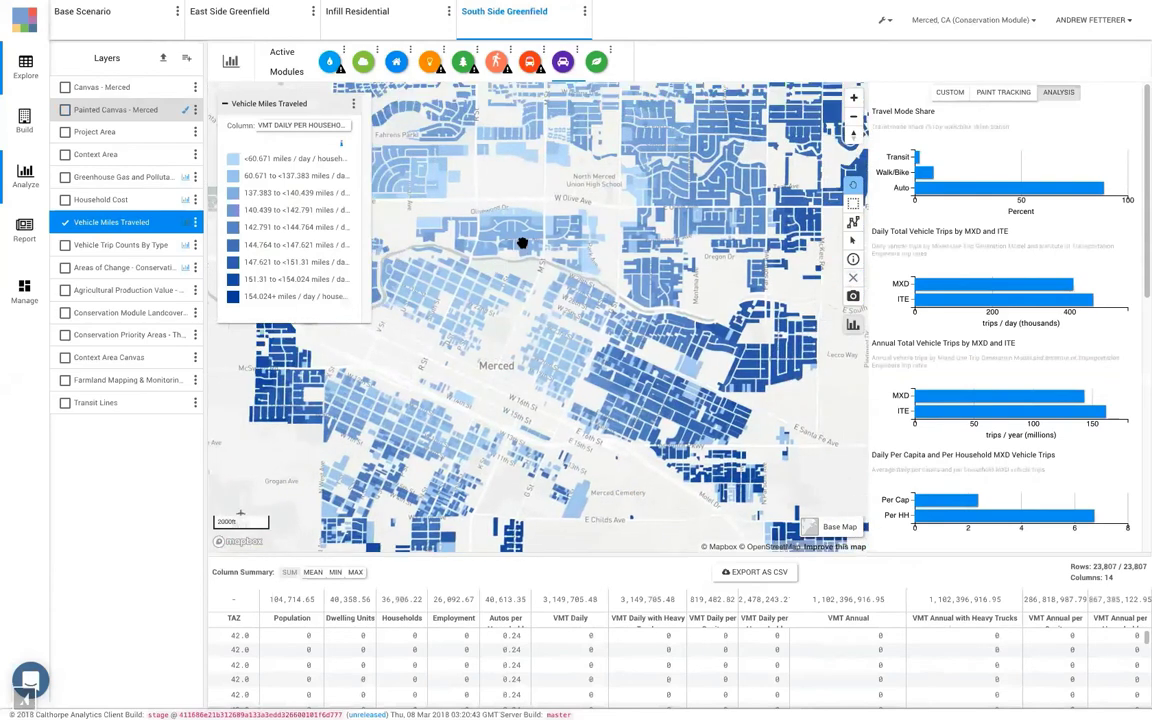
scroll(522, 243, "down", 2)
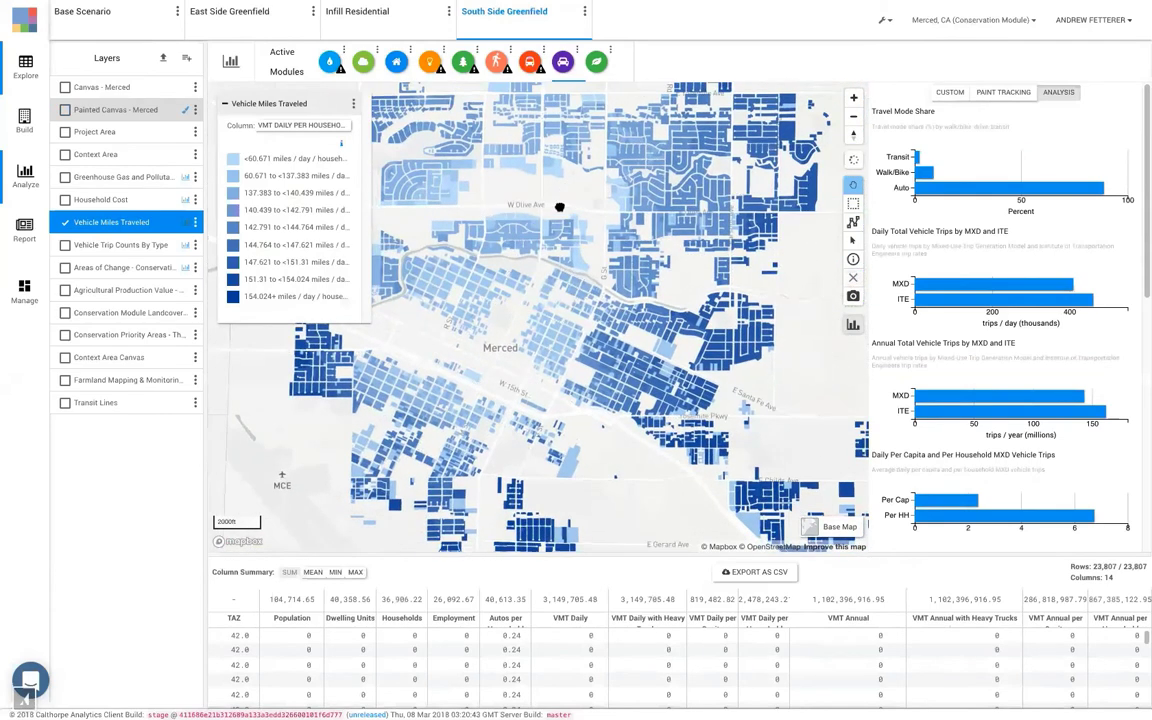
left_click_drag(566, 248, 537, 306)
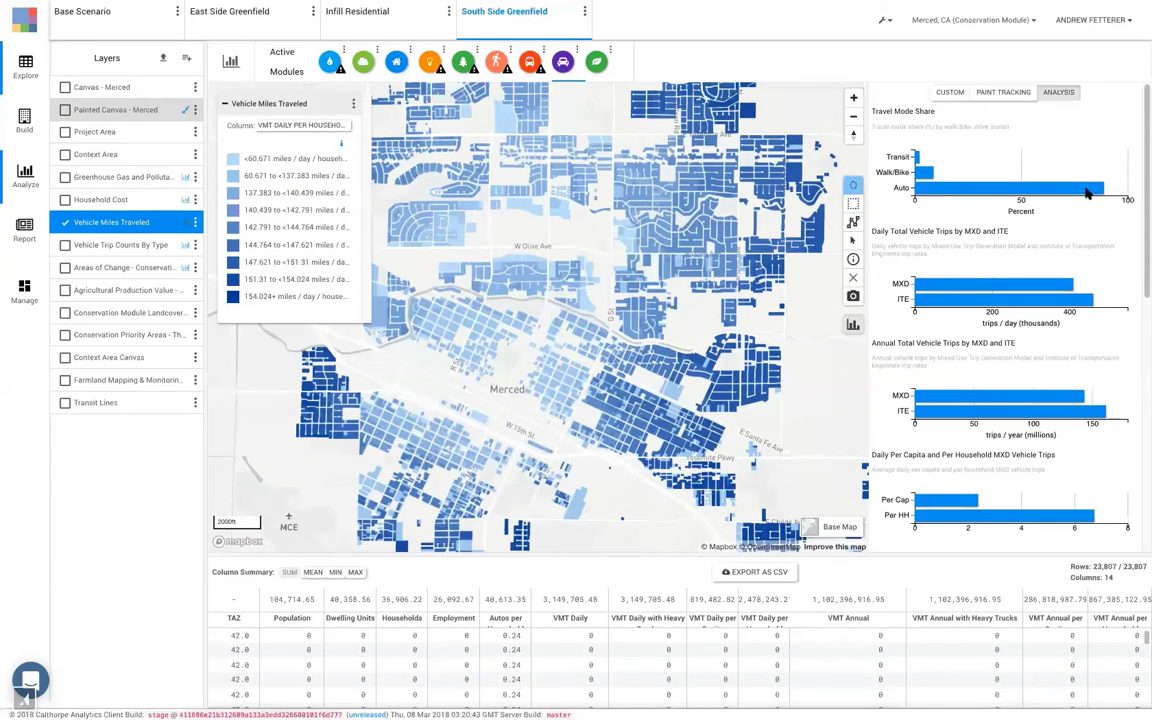
Step: Review the transportation charts for travel mode share, daily and annual vehicle trips, and VMT
scroll(1097, 250, "down", 1)
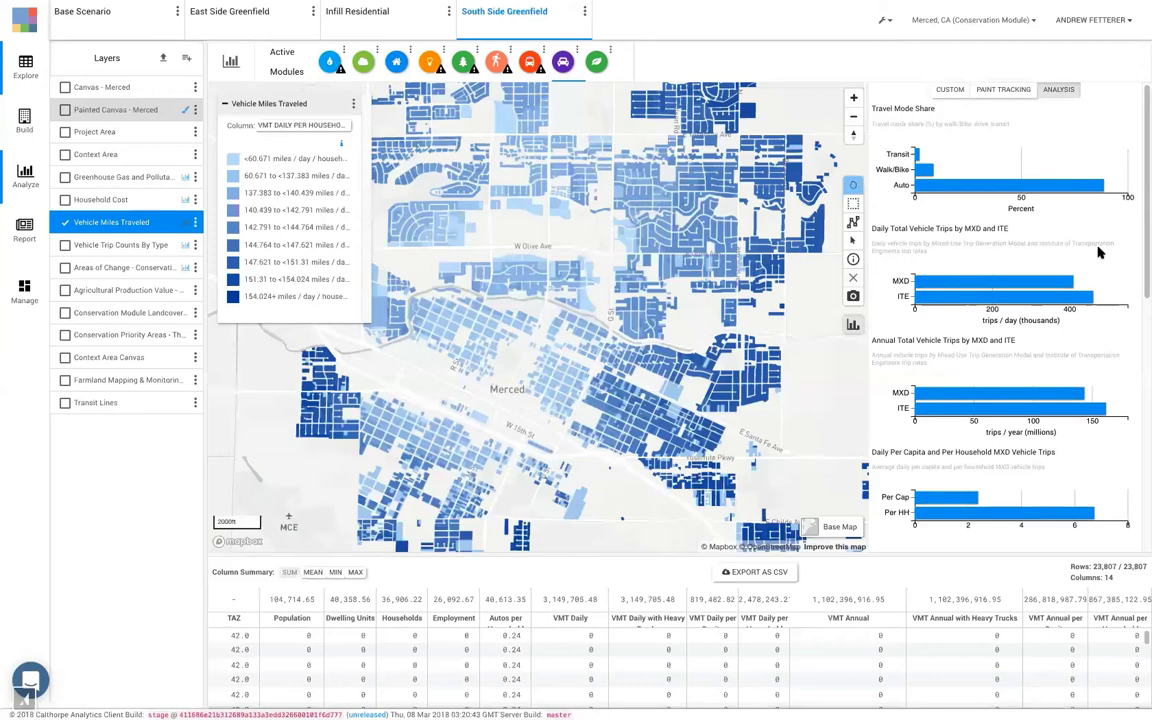
scroll(1099, 253, "down", 1)
scroll(1099, 253, "down", 3)
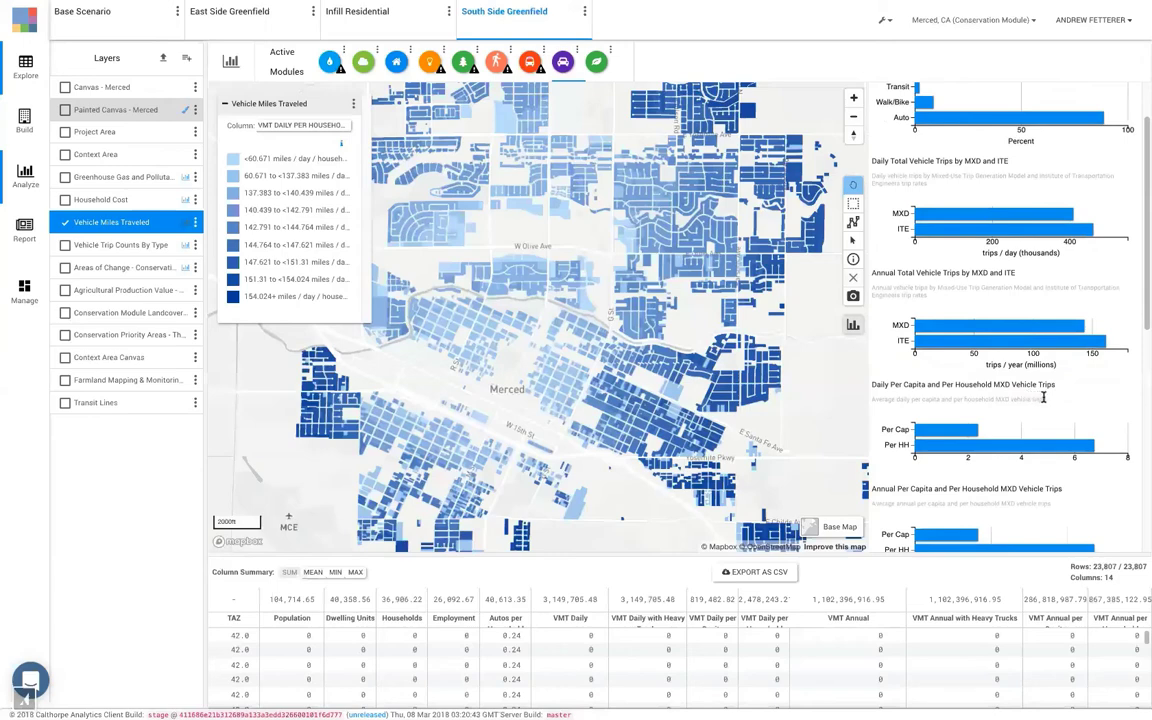
scroll(1043, 397, "down", 5)
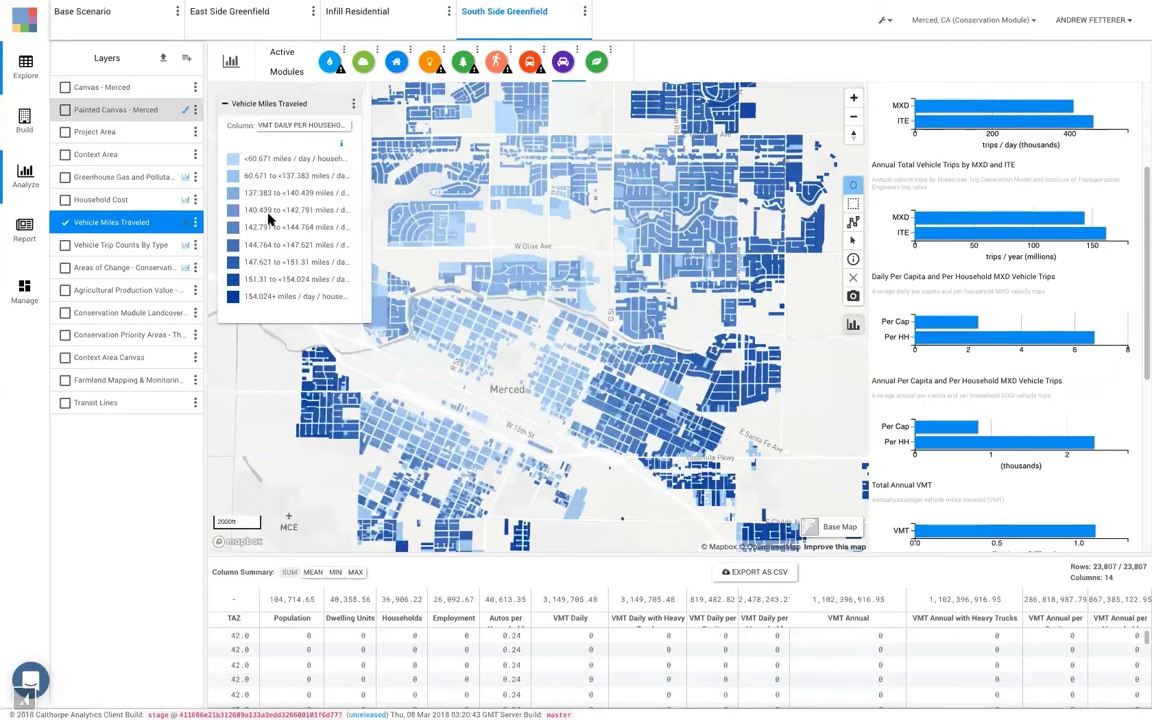
Step: Replace the Vehicle Miles Traveled layer with Vehicle Trip Counts By Type and colour the map by Auto Mode Share
left_click(65, 245)
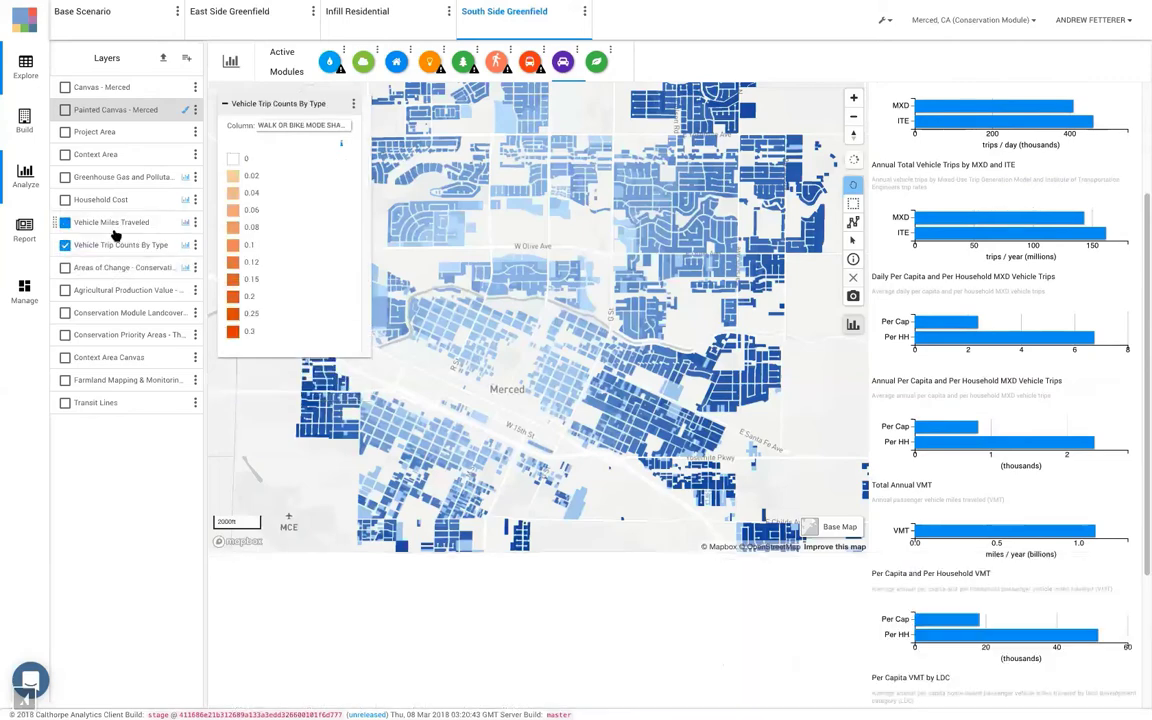
left_click(65, 222)
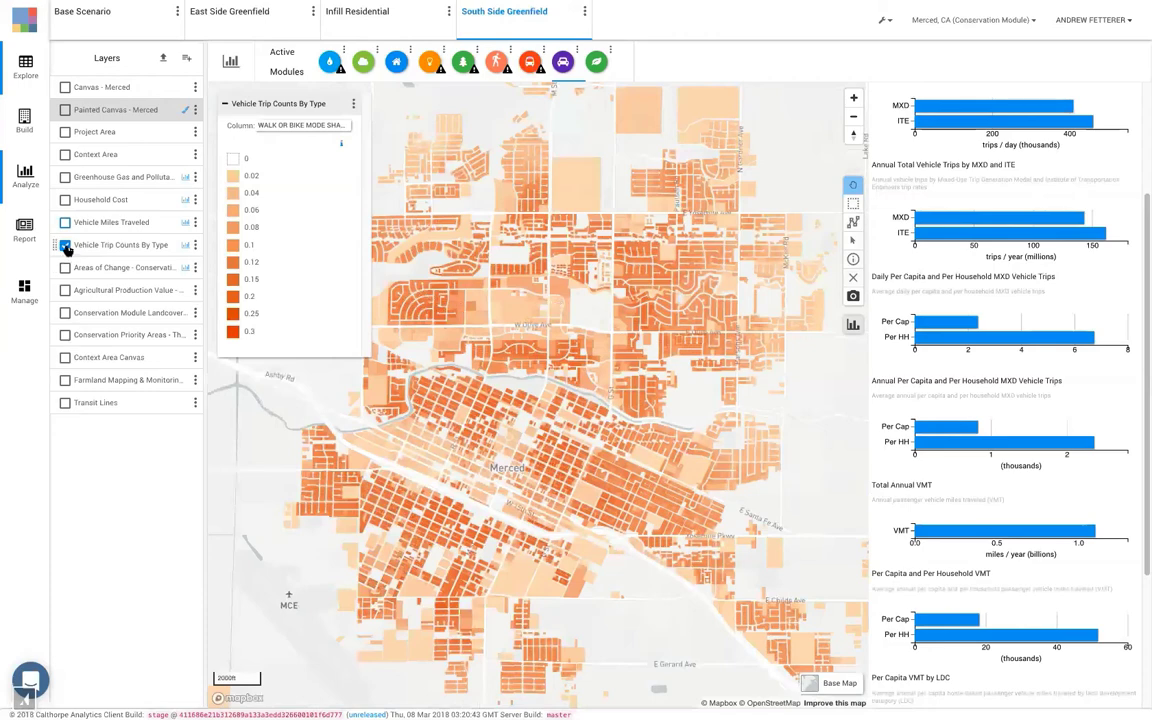
left_click(337, 126)
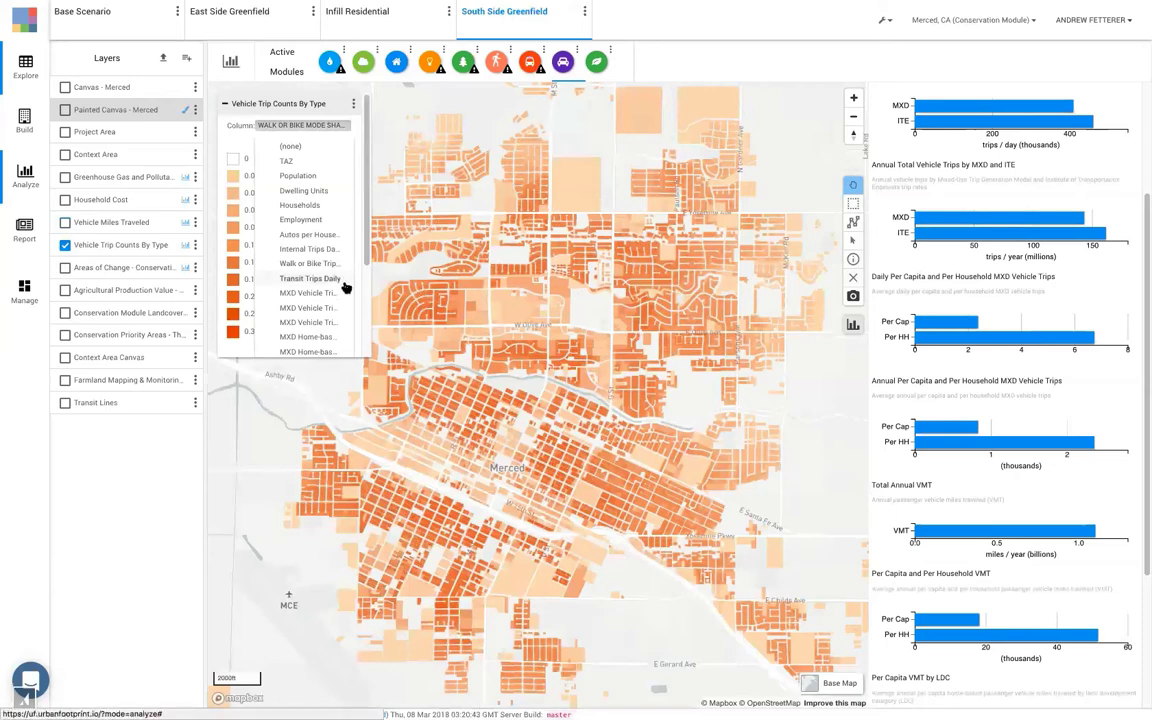
scroll(336, 289, "down", 1)
scroll(336, 289, "down", 3)
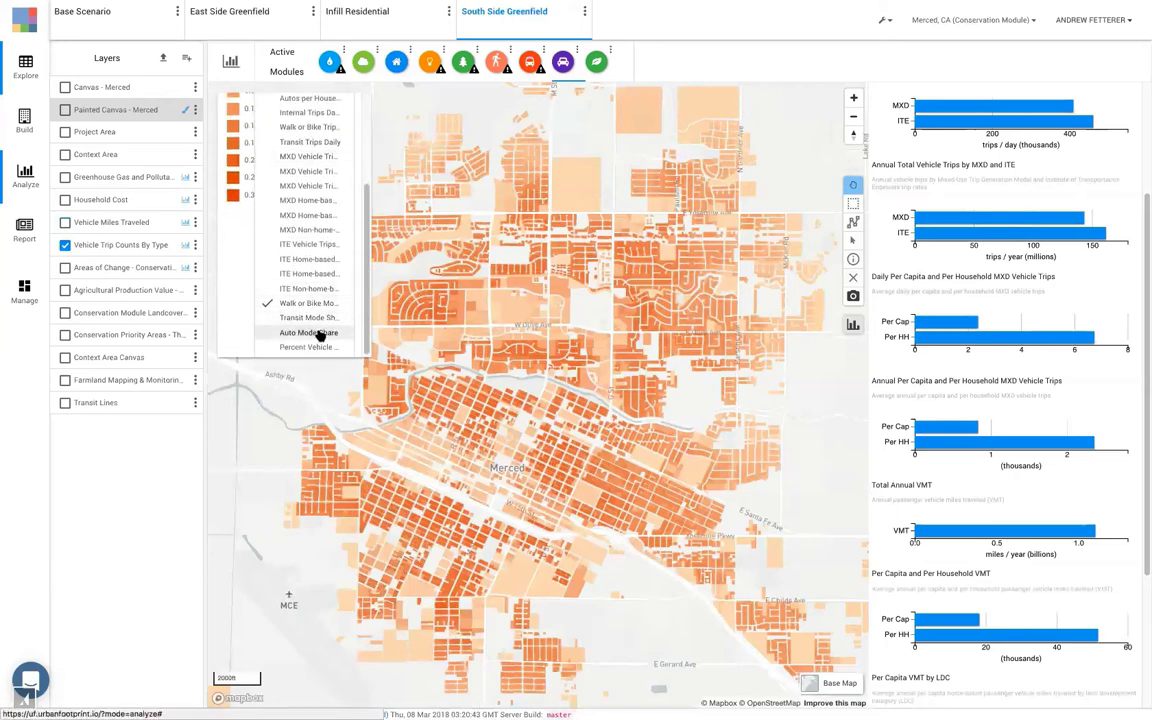
left_click(320, 332)
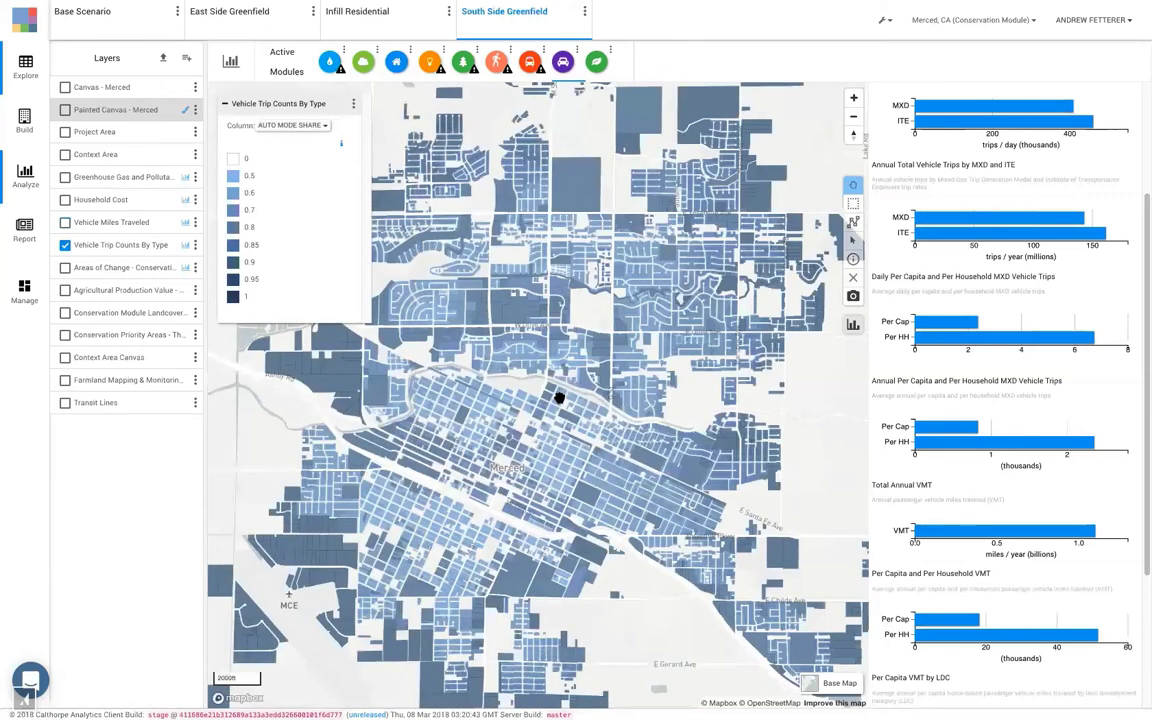
scroll(559, 398, "down", 2)
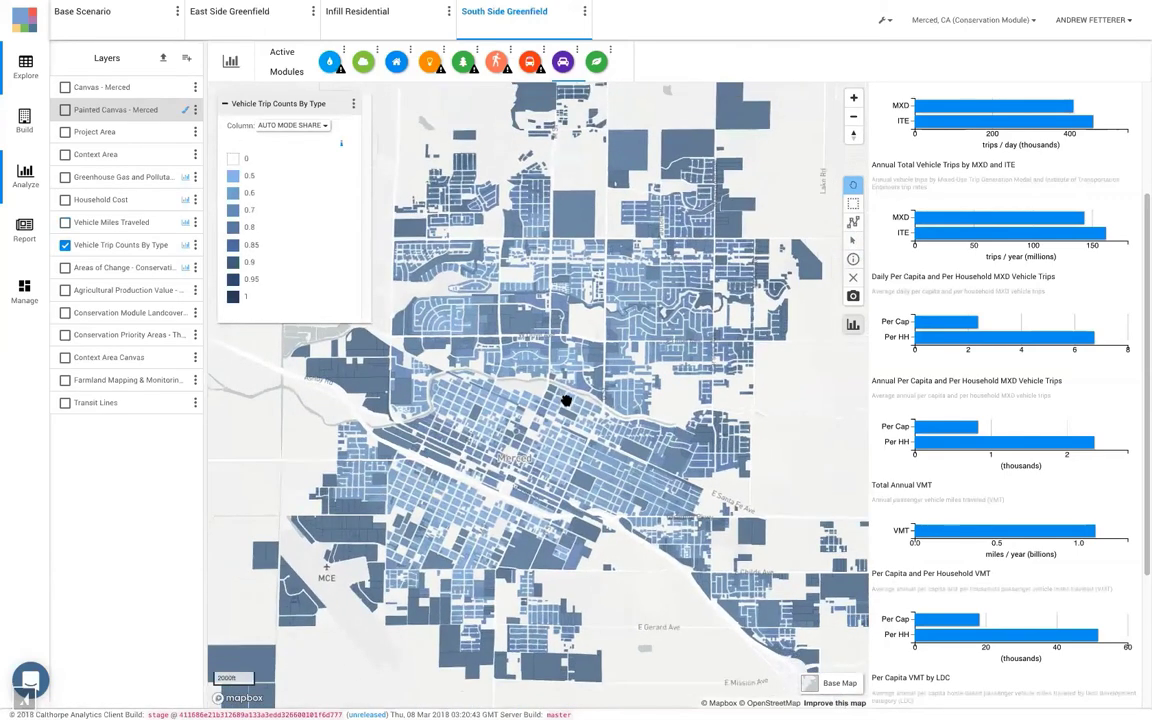
Step: Open the Conservation Module results and examine the Areas of Change layer southwest of Merced
left_click(599, 64)
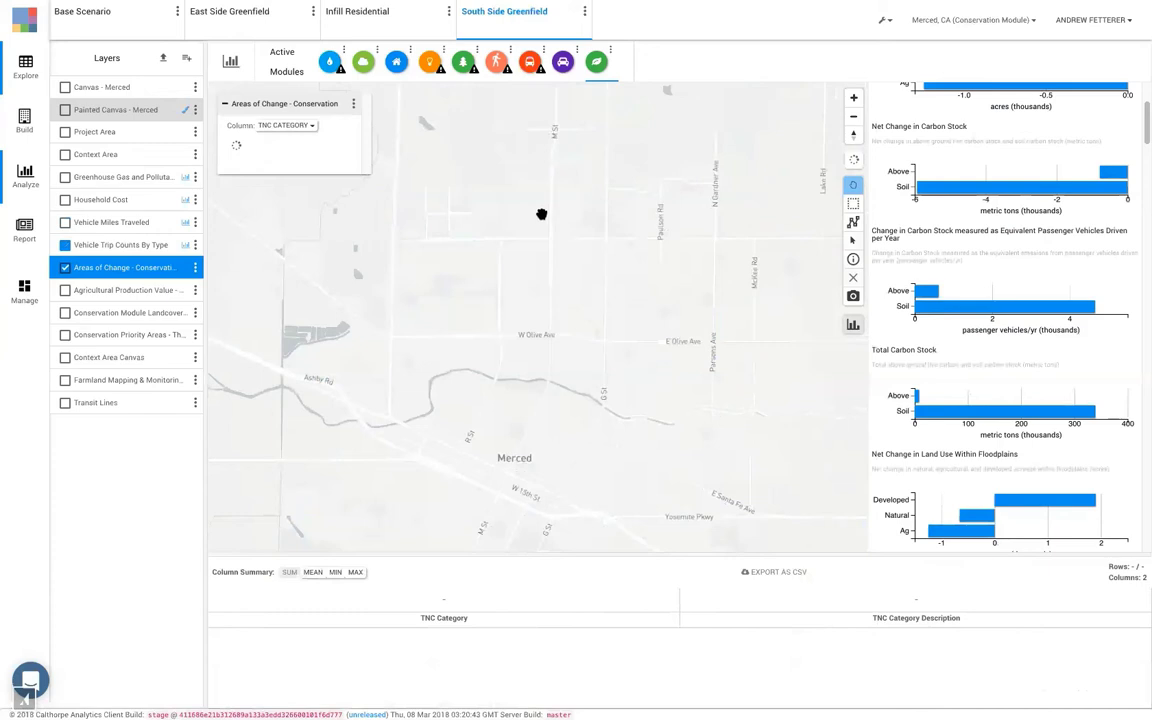
left_click_drag(548, 362, 620, 283)
scroll(614, 284, "down", 3)
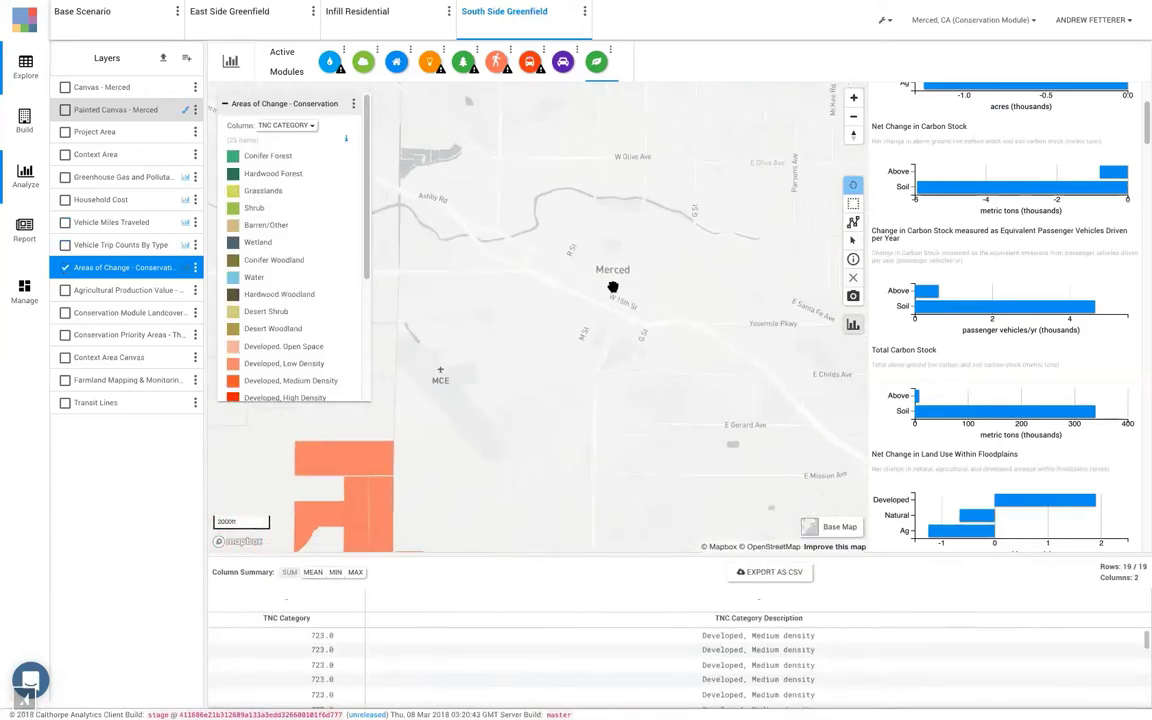
left_click_drag(603, 354, 616, 285)
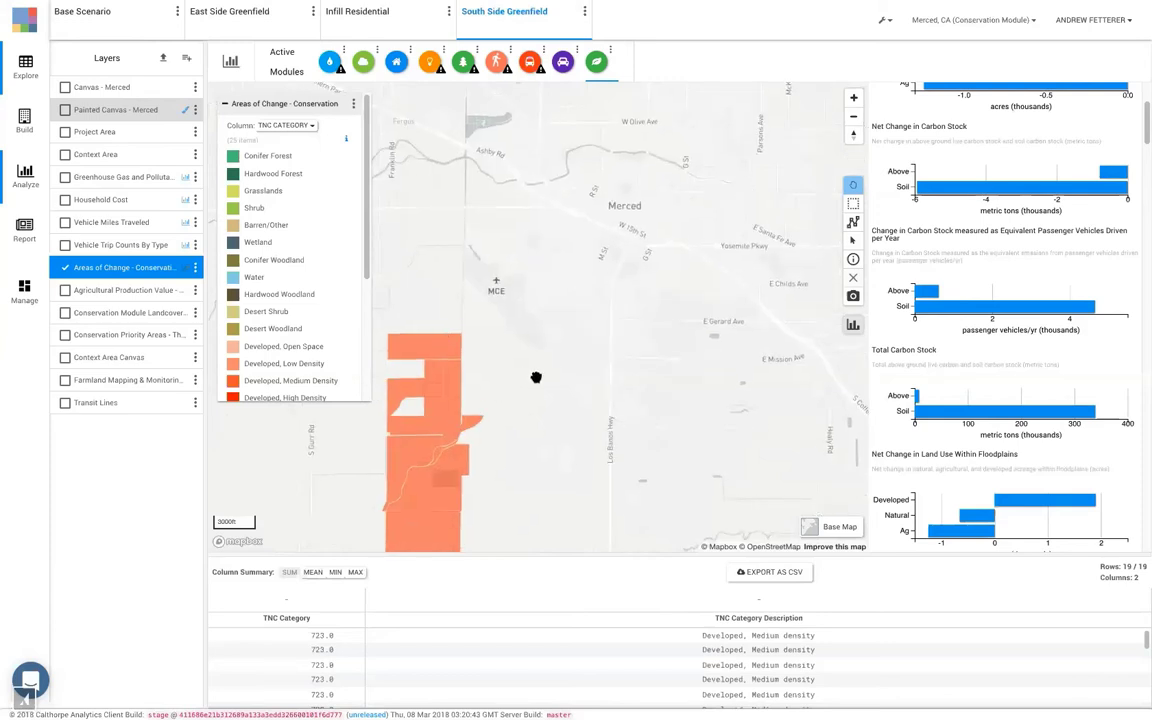
scroll(536, 378, "down", 1)
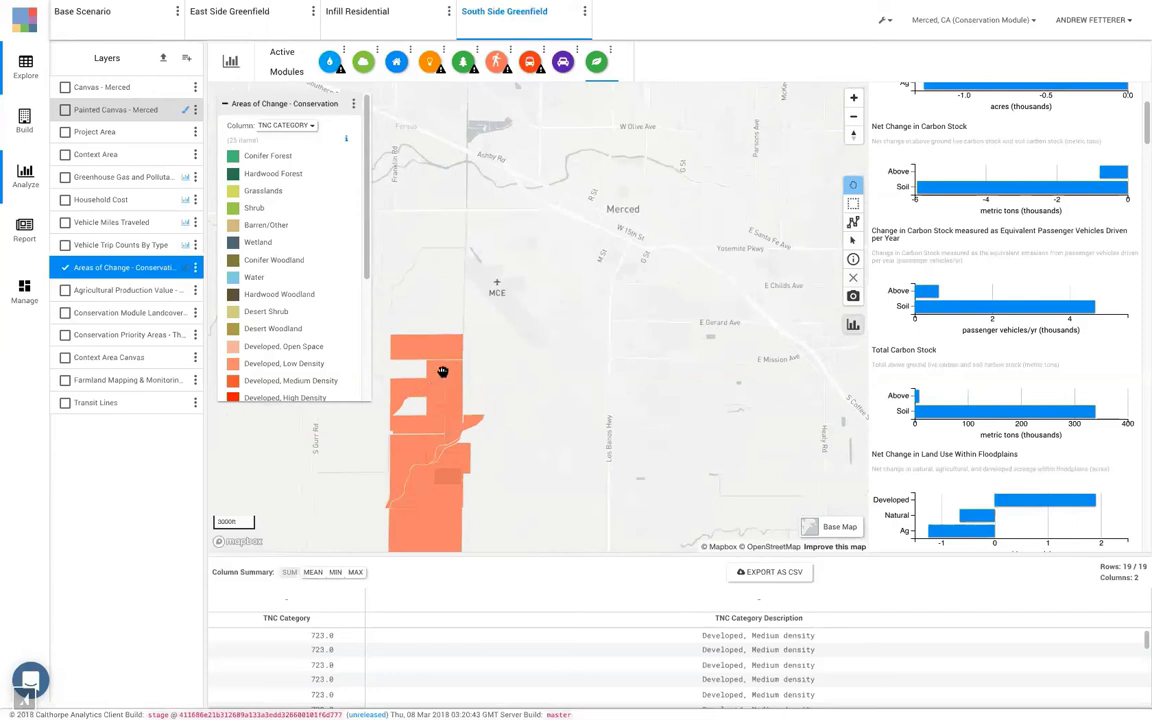
left_click_drag(573, 244, 540, 402)
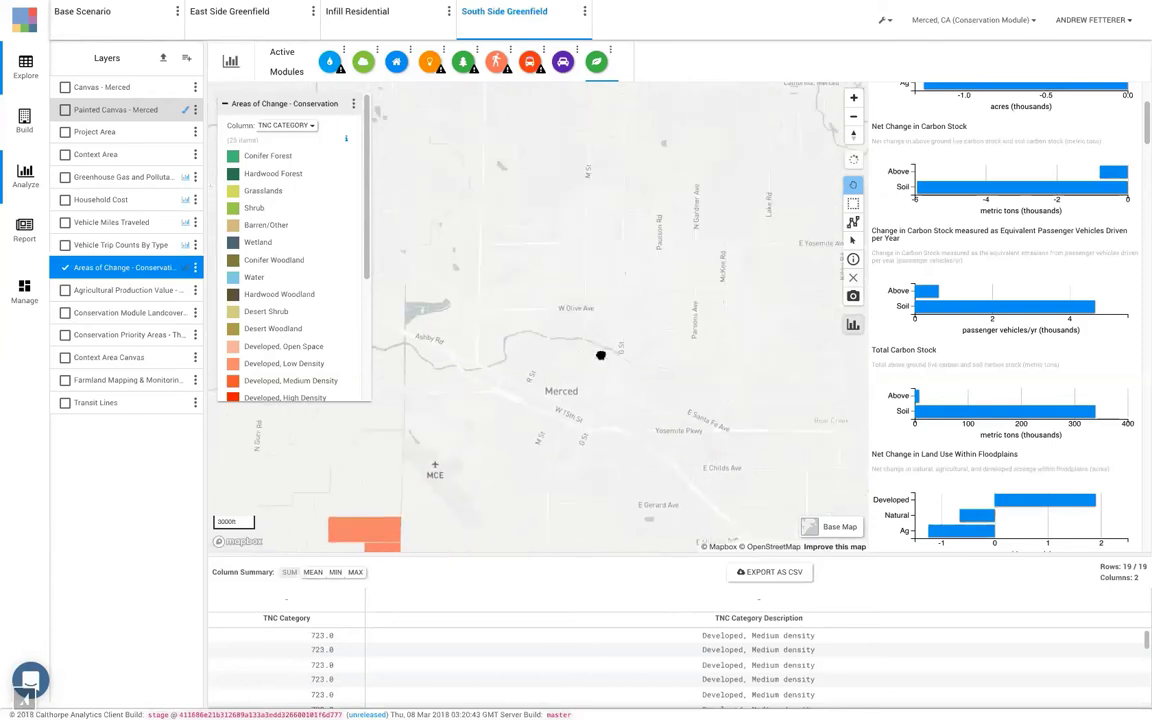
Step: Review the South Side Greenfield conservation charts covering land cover, carbon stock, and land-use change within floodplains and wetlands
scroll(1055, 286, "up", 2)
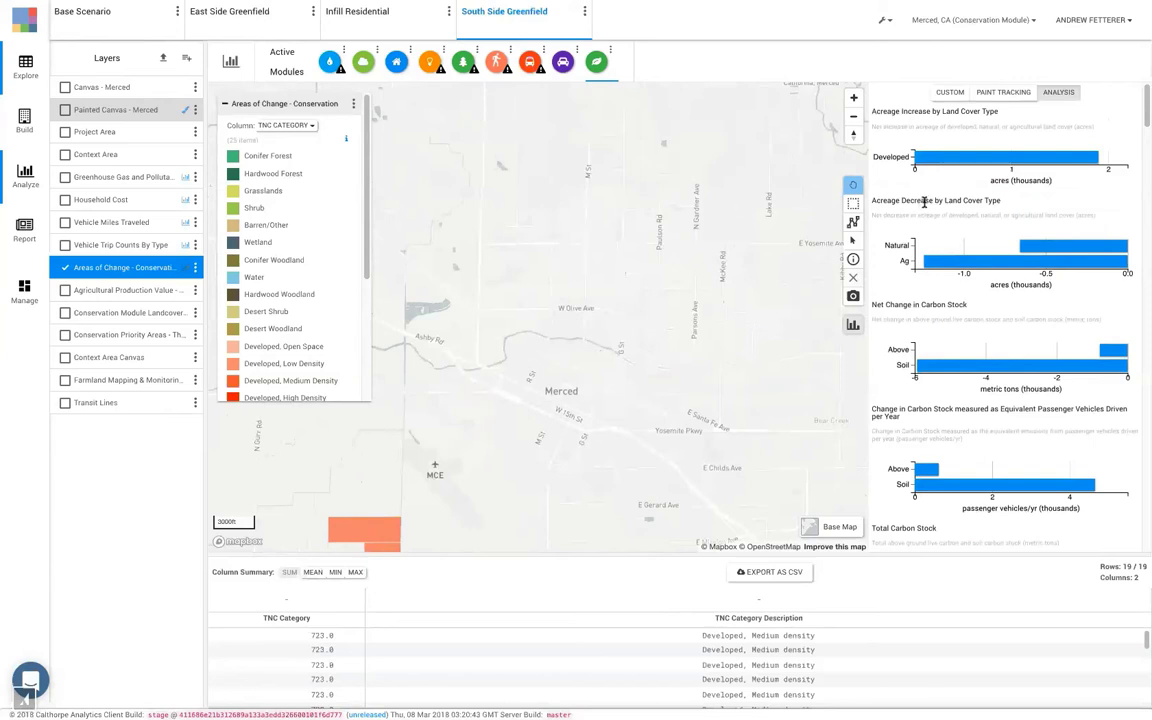
scroll(930, 220, "down", 1)
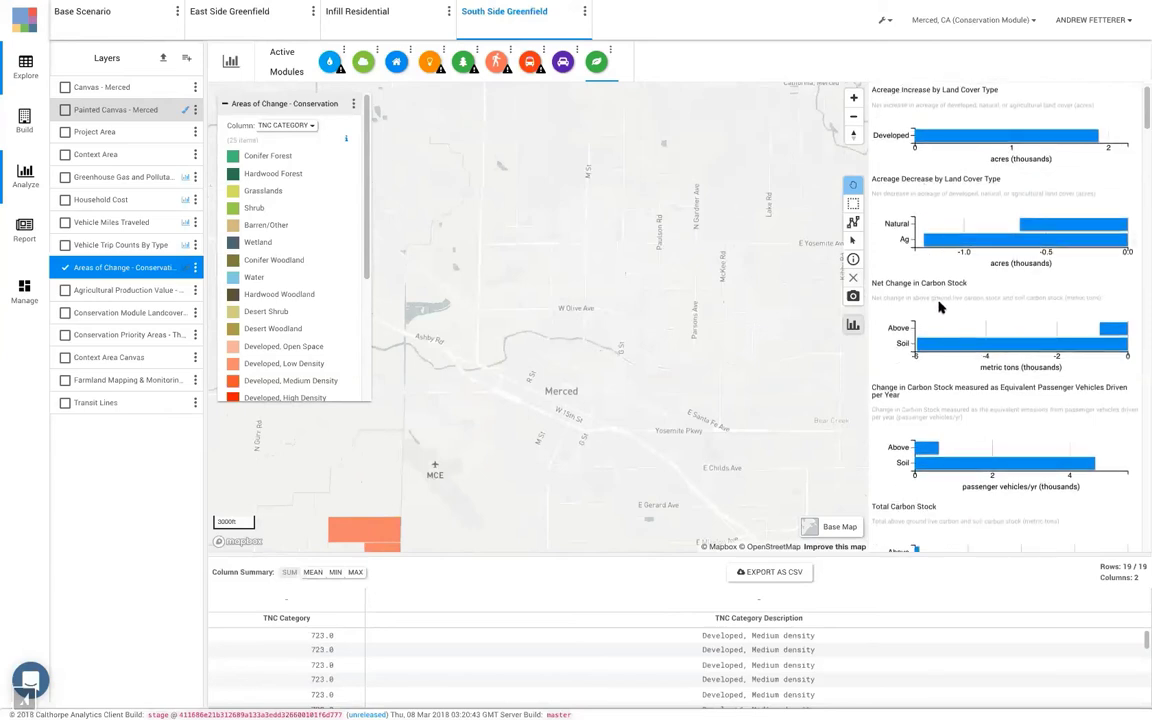
scroll(944, 297, "down", 3)
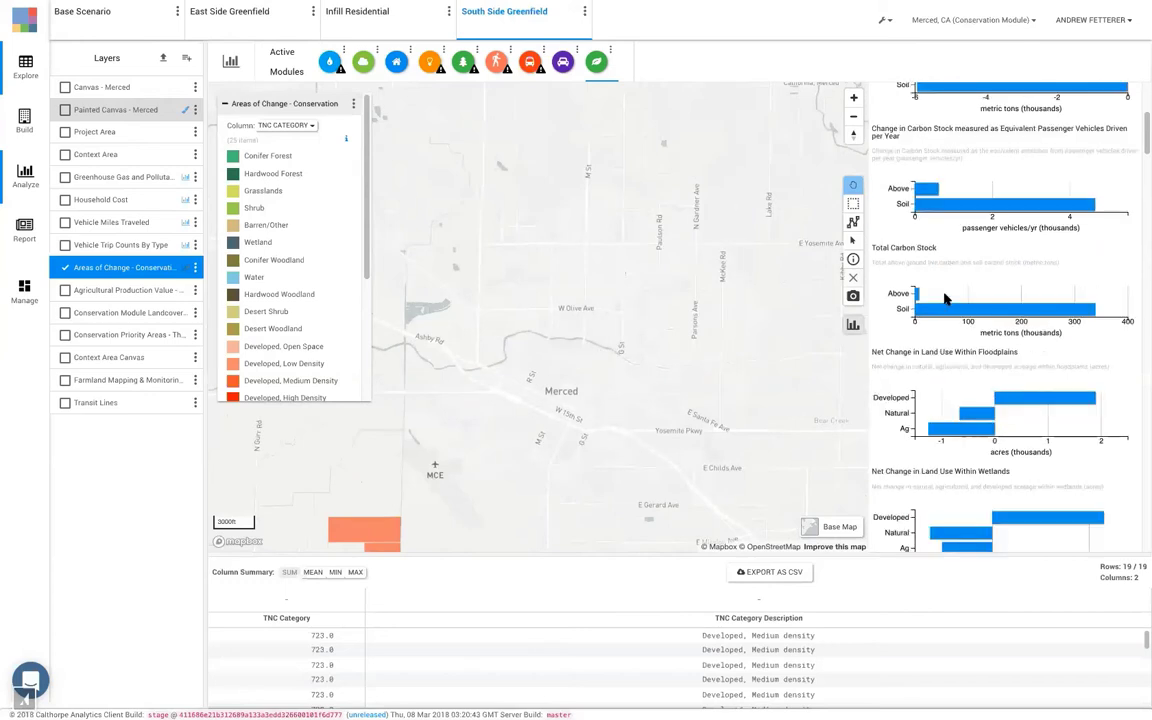
scroll(944, 297, "down", 2)
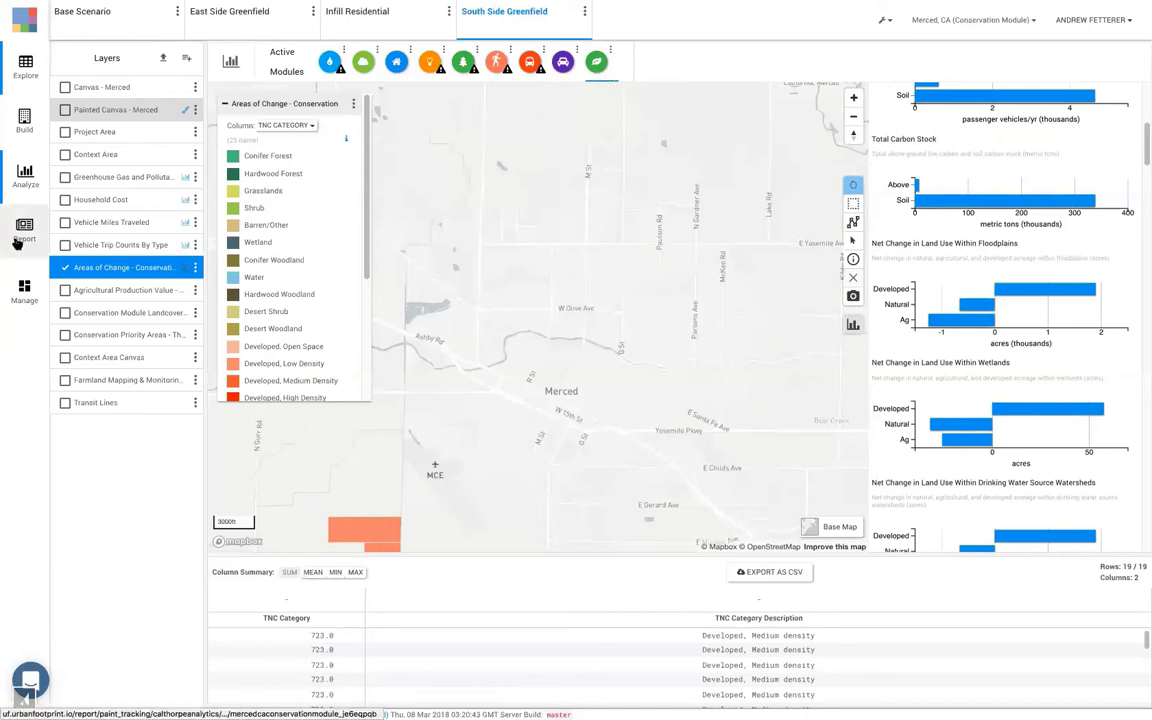
Step: Open the scenario report with all four scenarios selected and compare their summary statistics for population and dwelling units
left_click(22, 236)
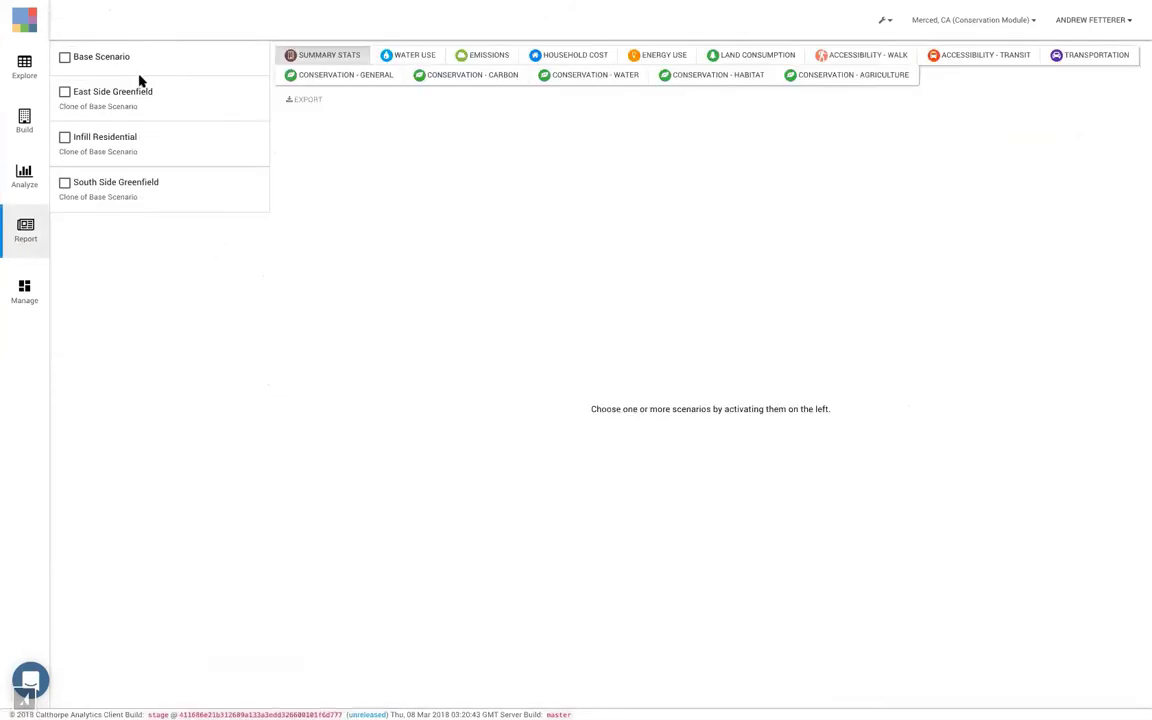
left_click(65, 58)
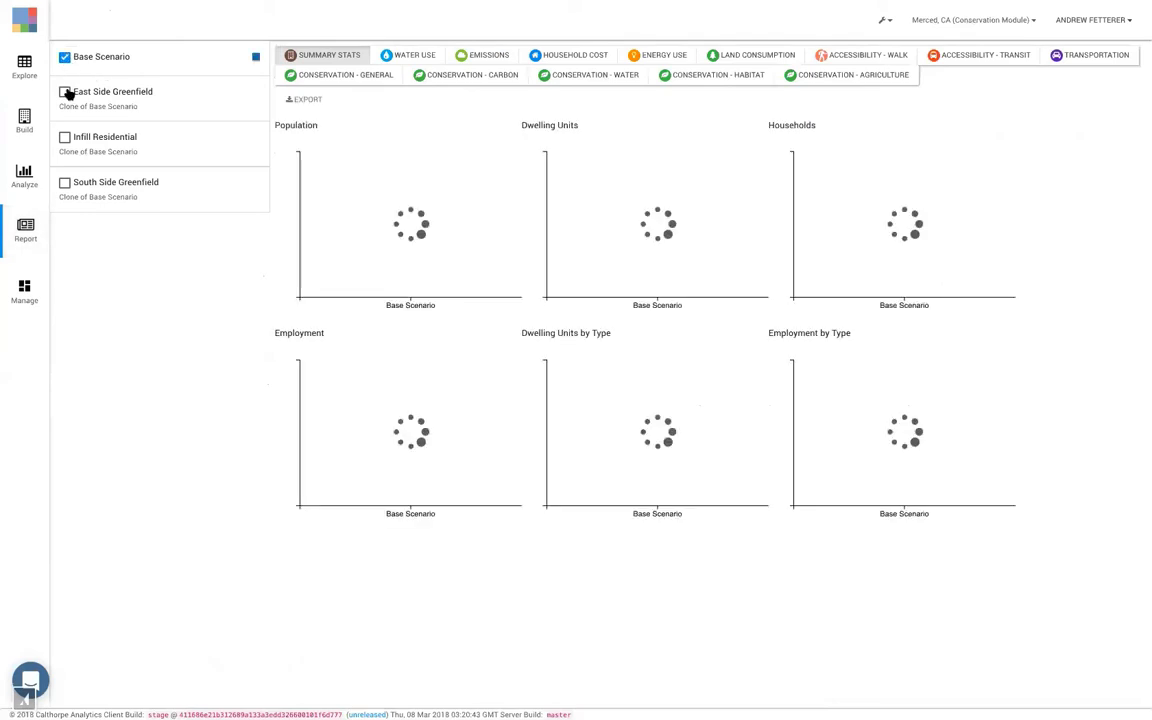
left_click(65, 92)
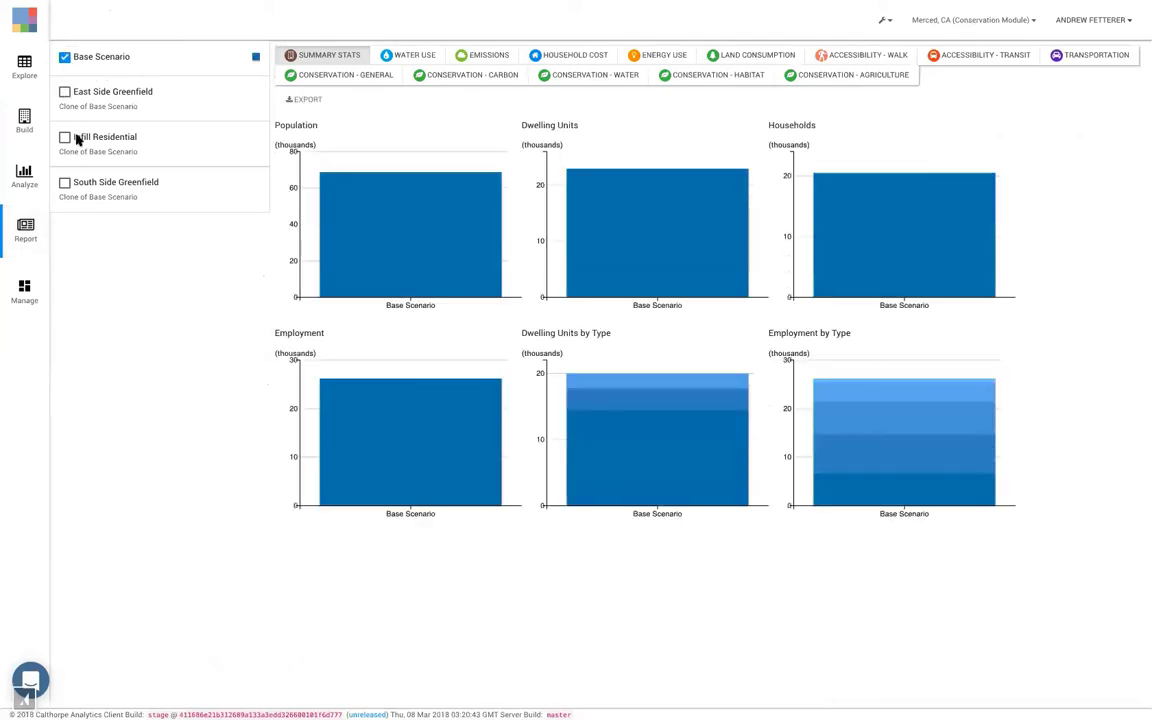
left_click(65, 139)
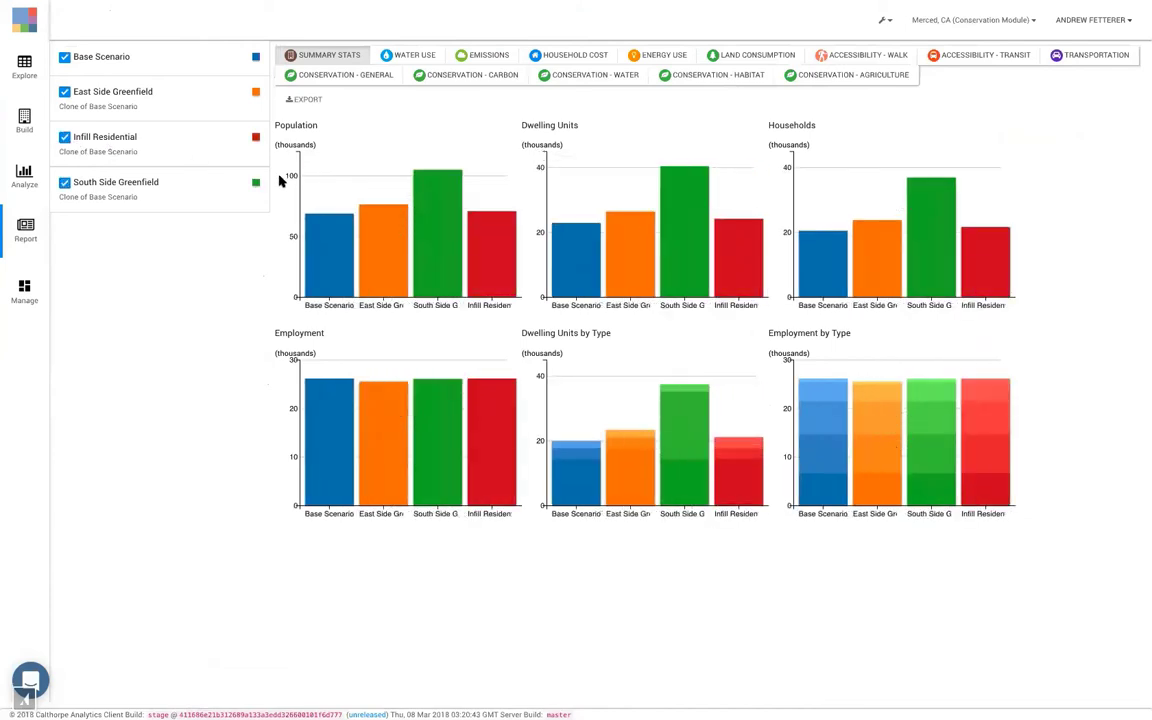
mouse_move(450, 253)
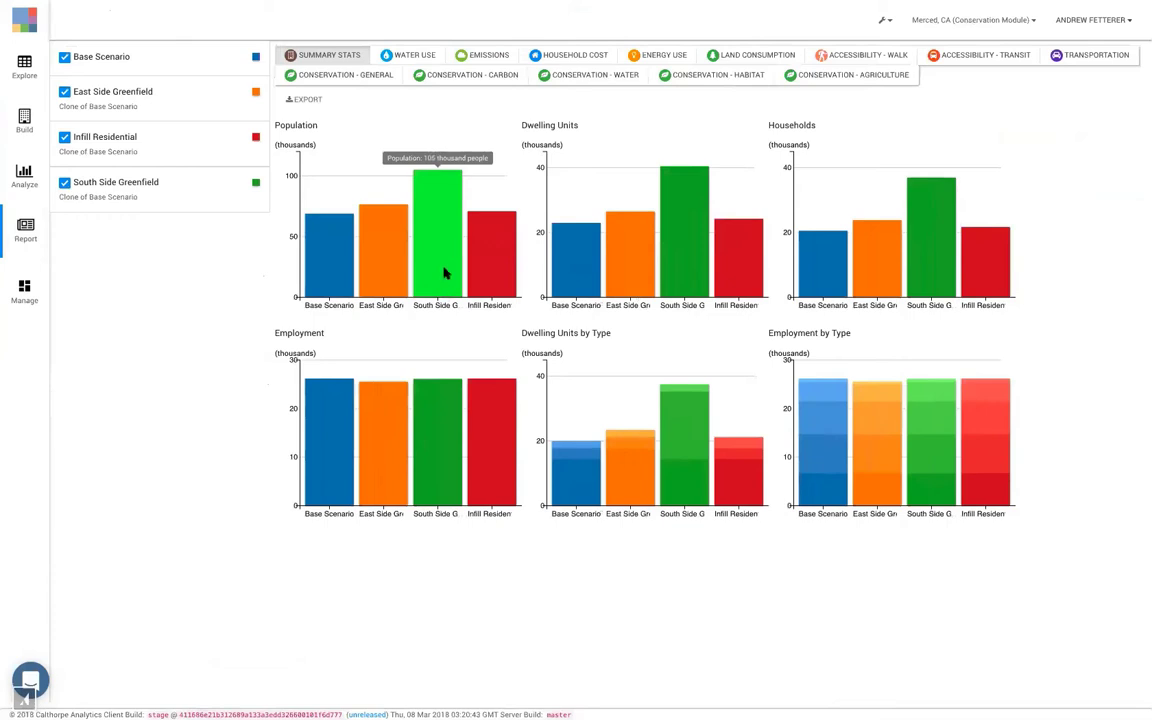
mouse_move(440, 289)
mouse_move(693, 240)
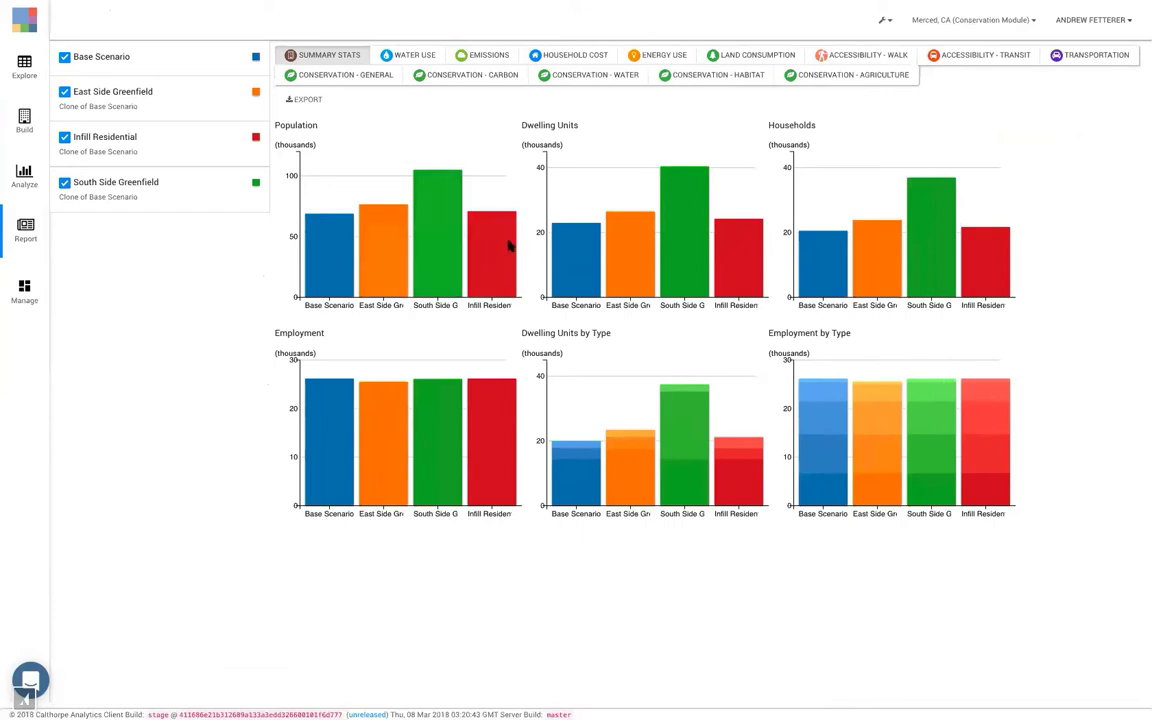
Step: Compare the four scenarios' transportation report charts, from VMT and vehicle trips through emissions and household transportation costs
left_click(1070, 57)
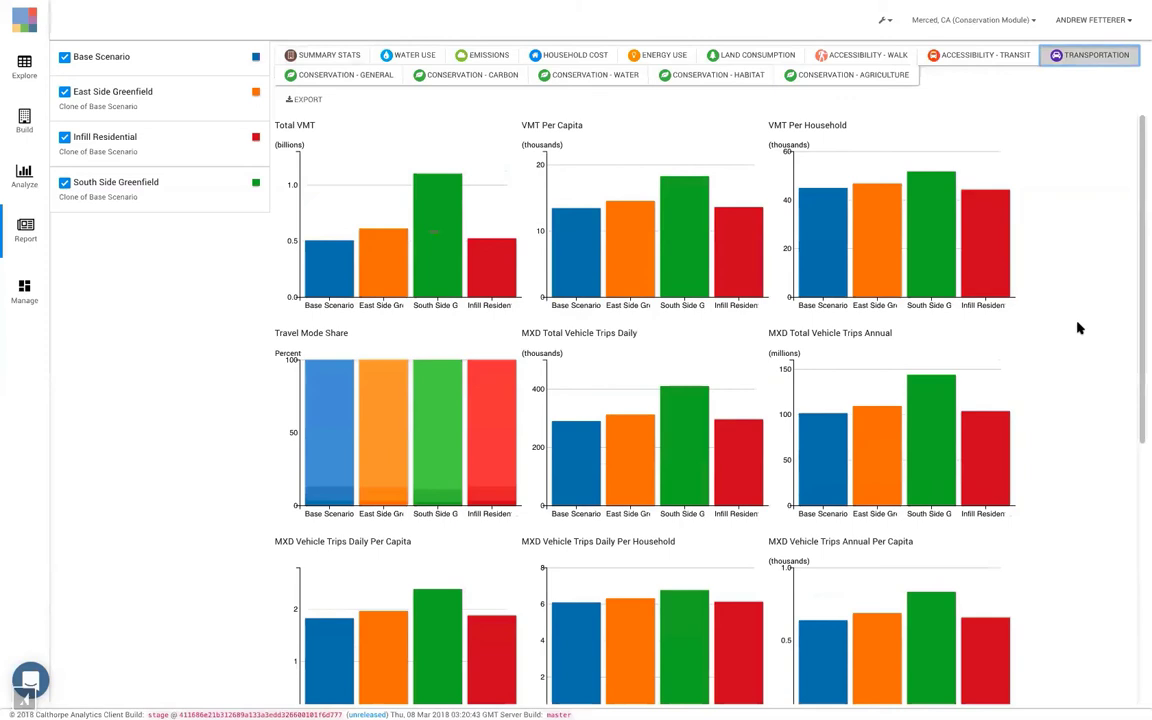
scroll(1078, 328, "down", 3)
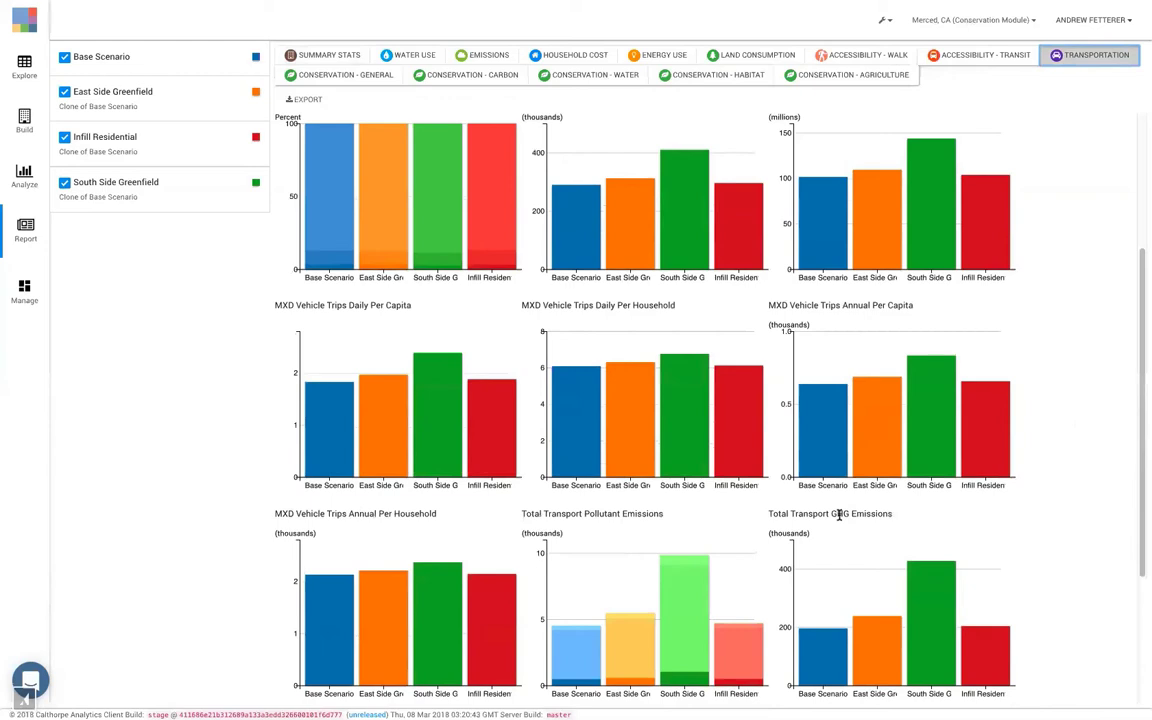
scroll(838, 514, "down", 3)
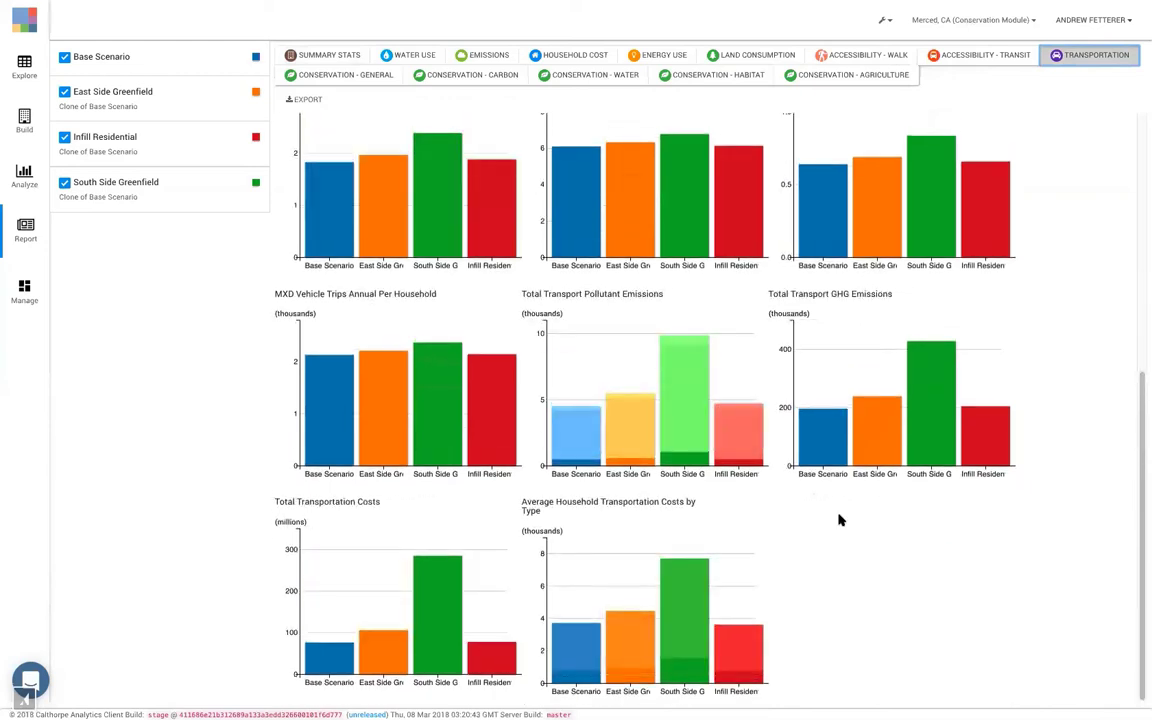
mouse_move(411, 559)
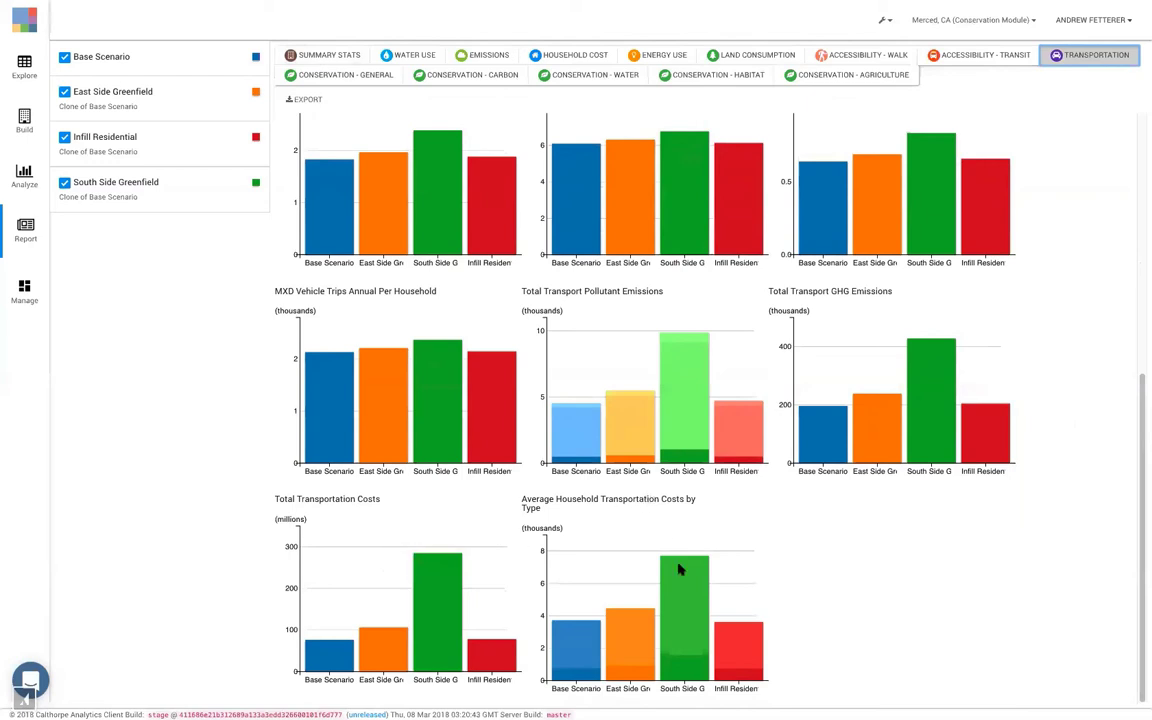
mouse_move(684, 580)
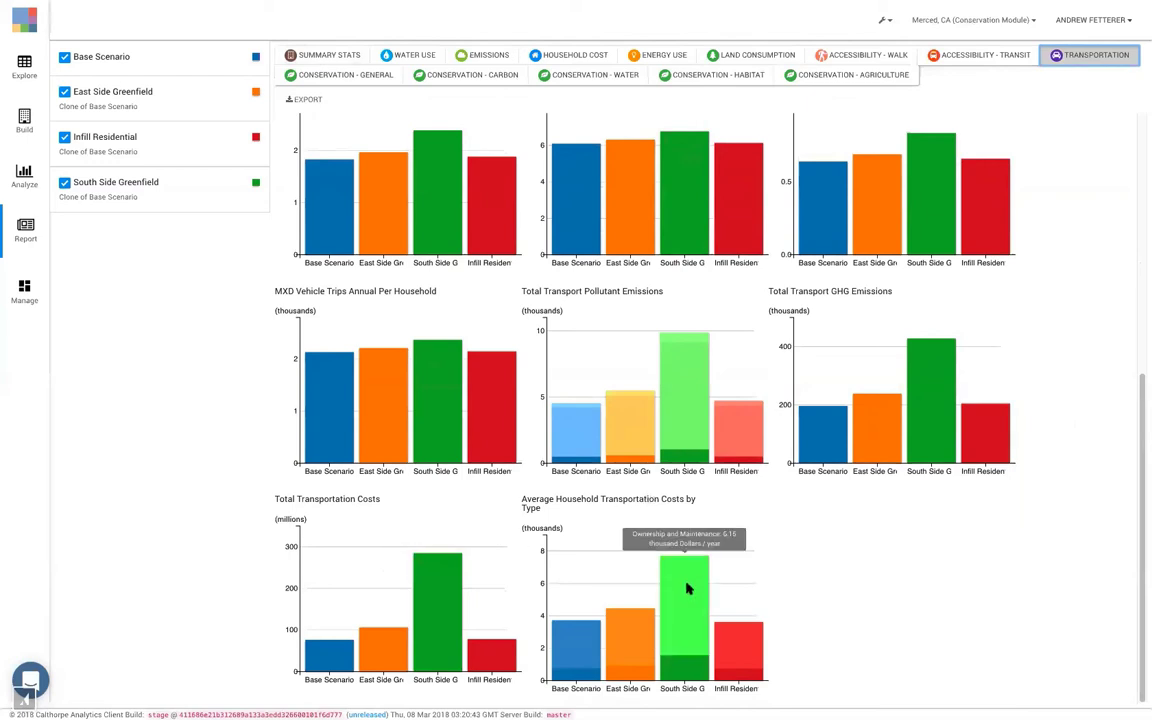
mouse_move(687, 673)
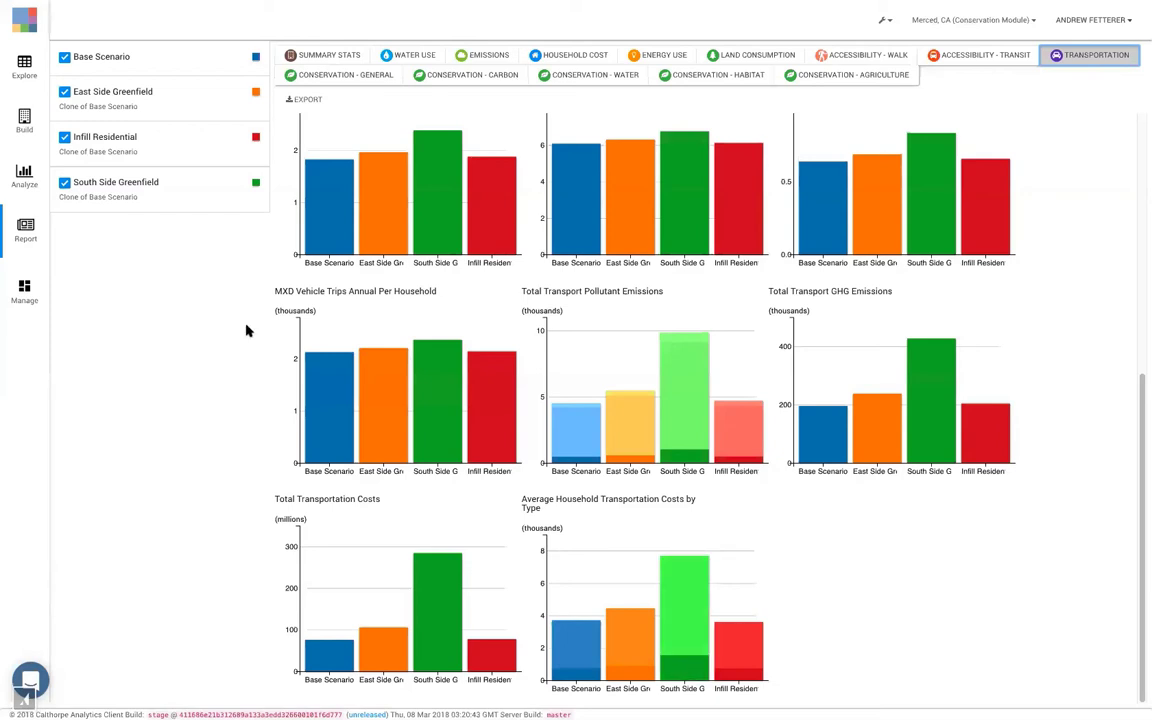
Step: Compare the scenarios' general, carbon and water conservation report charts
left_click(371, 81)
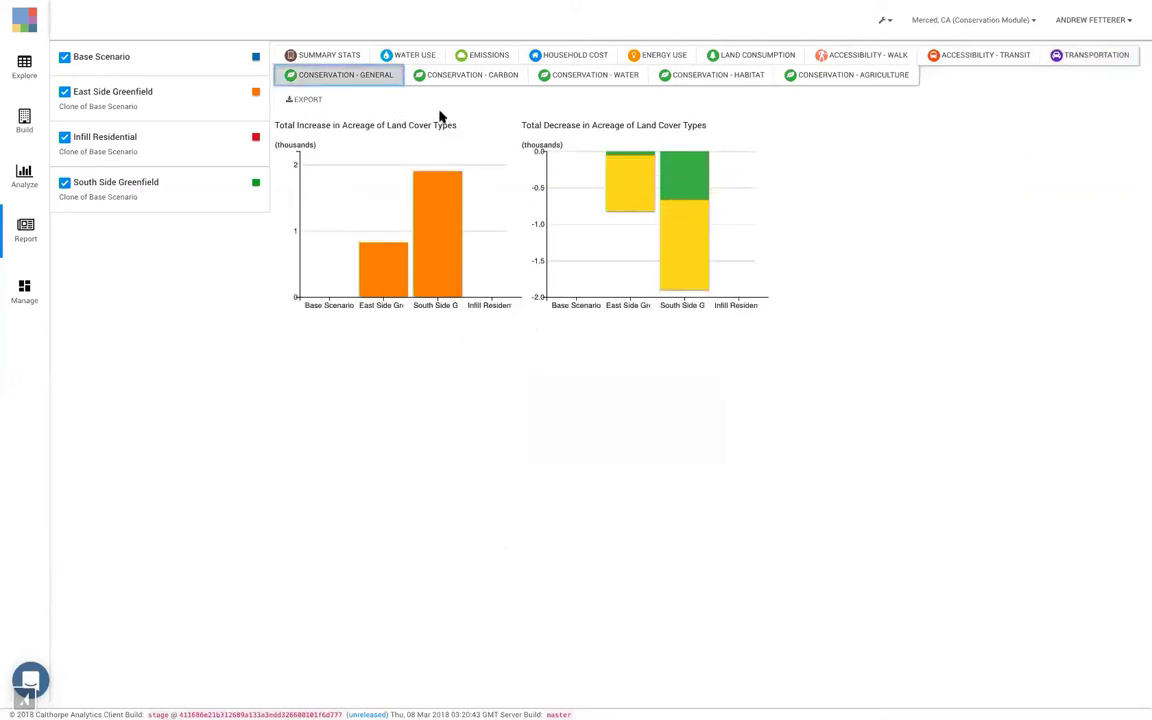
mouse_move(439, 225)
left_click(468, 79)
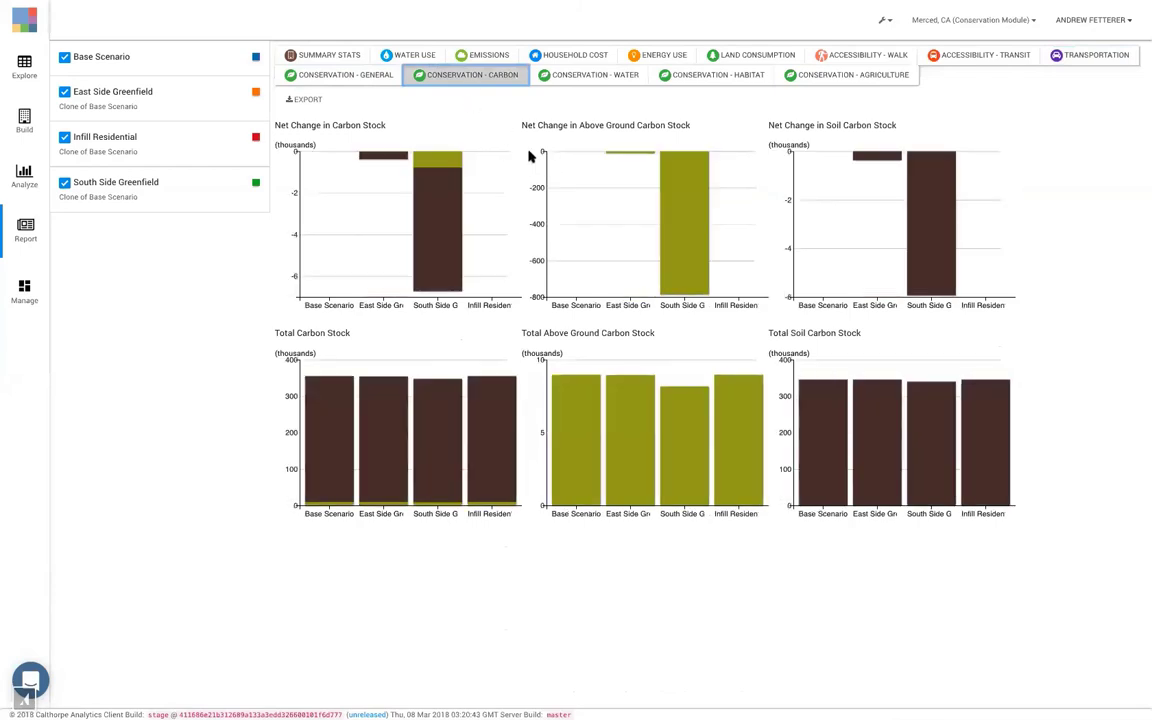
left_click(618, 79)
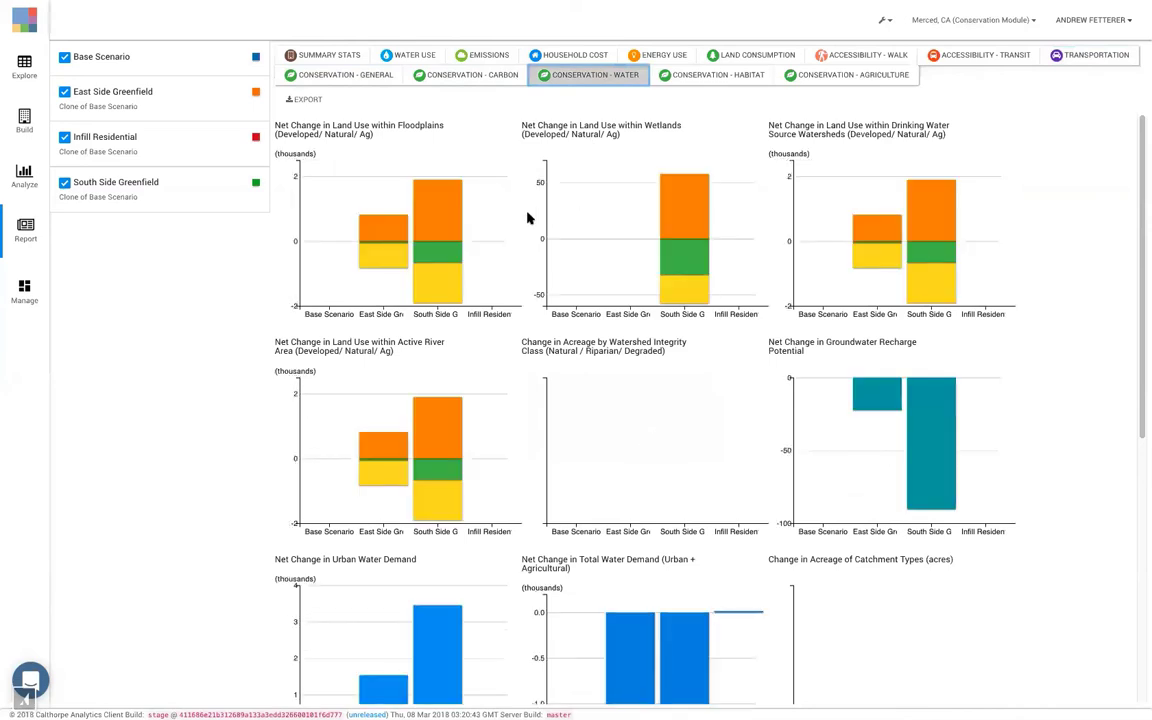
Step: Compare the scenarios' habitat and agriculture conservation charts, examining South Side Greenfield's net change in production value
left_click(715, 85)
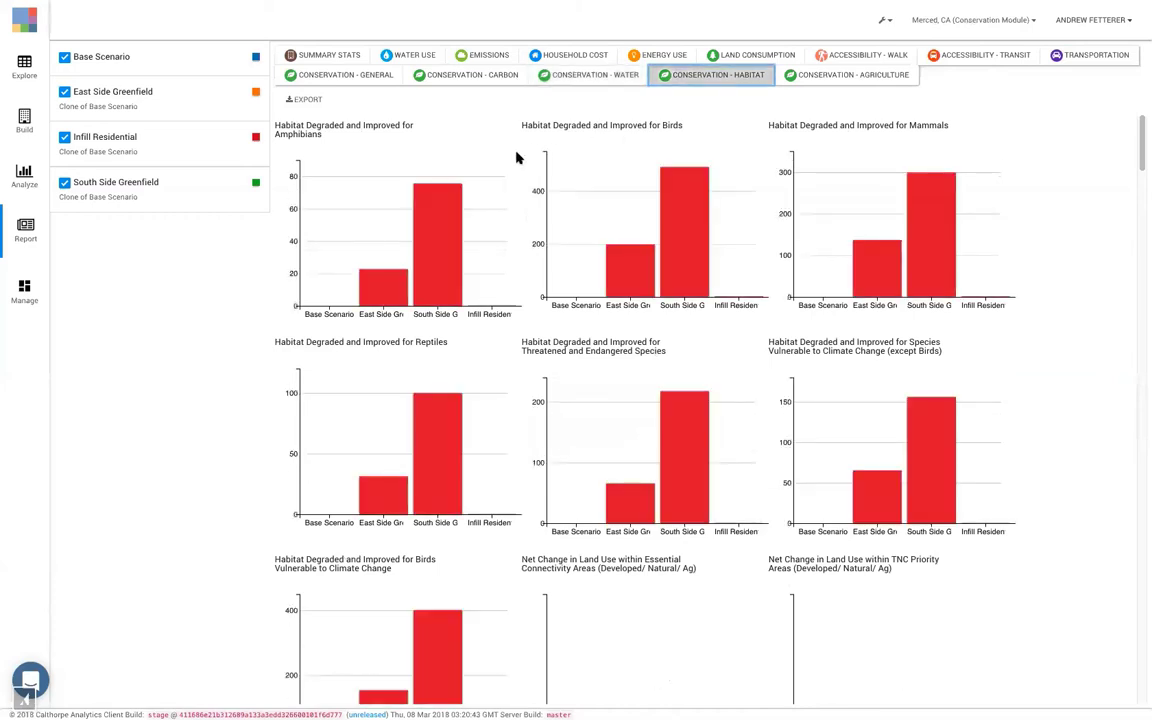
scroll(517, 157, "down", 3)
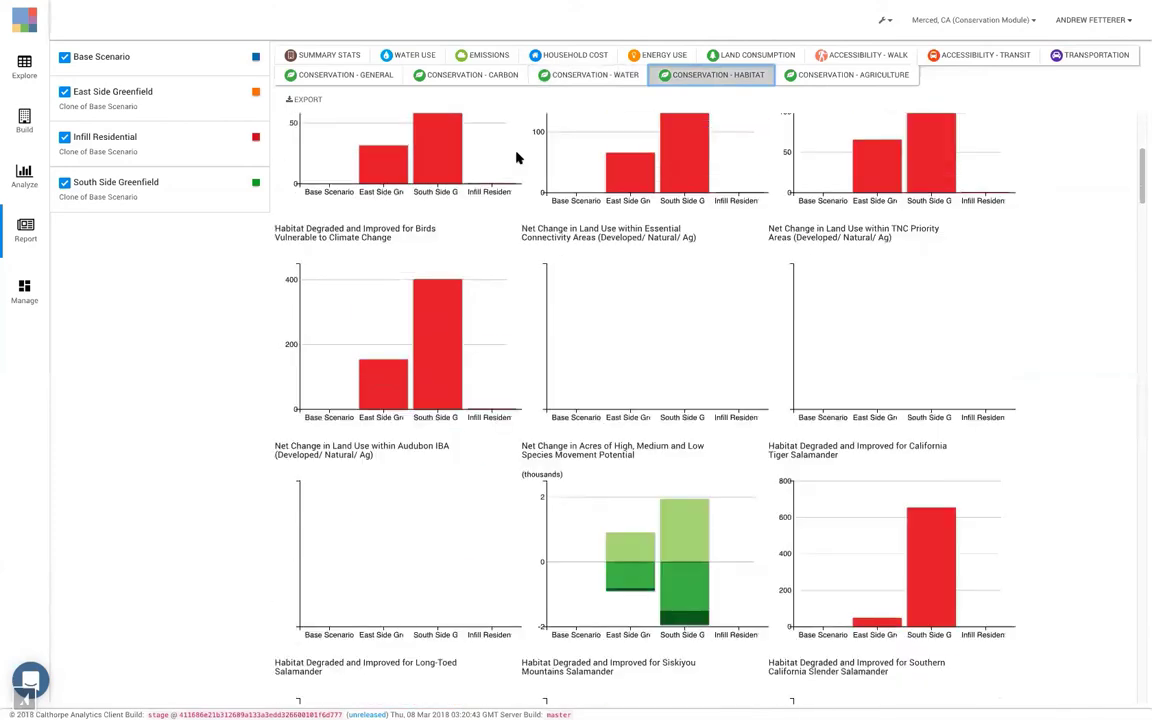
scroll(517, 157, "up", 3)
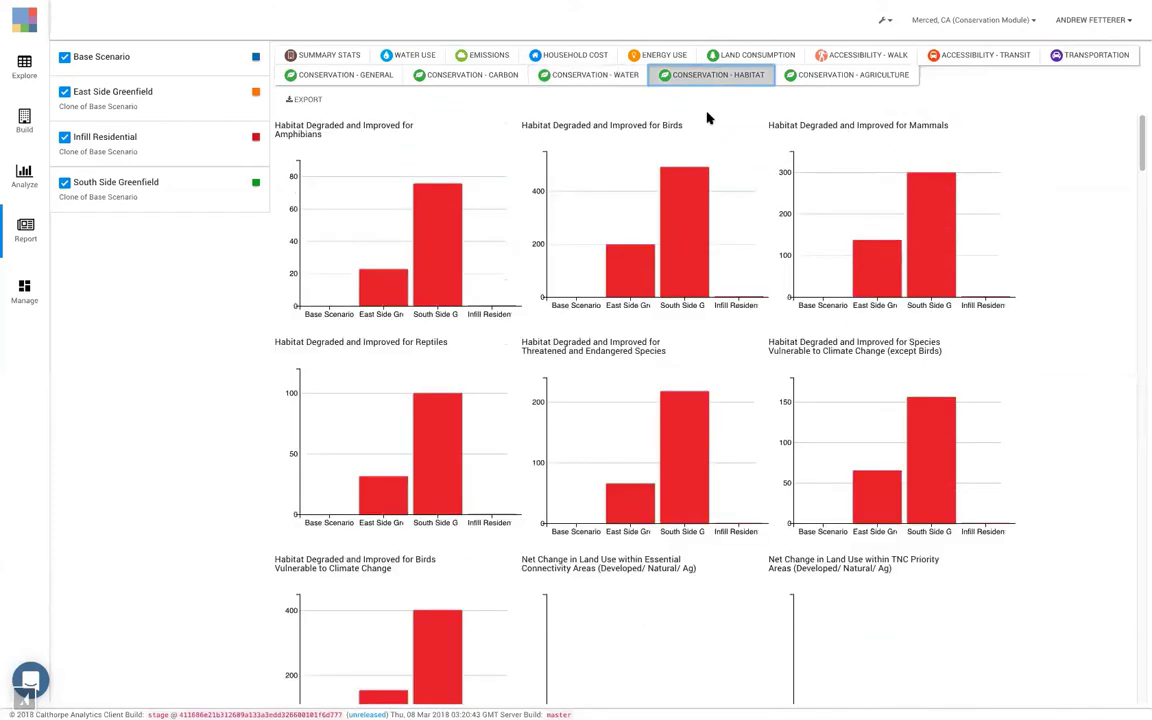
left_click(849, 77)
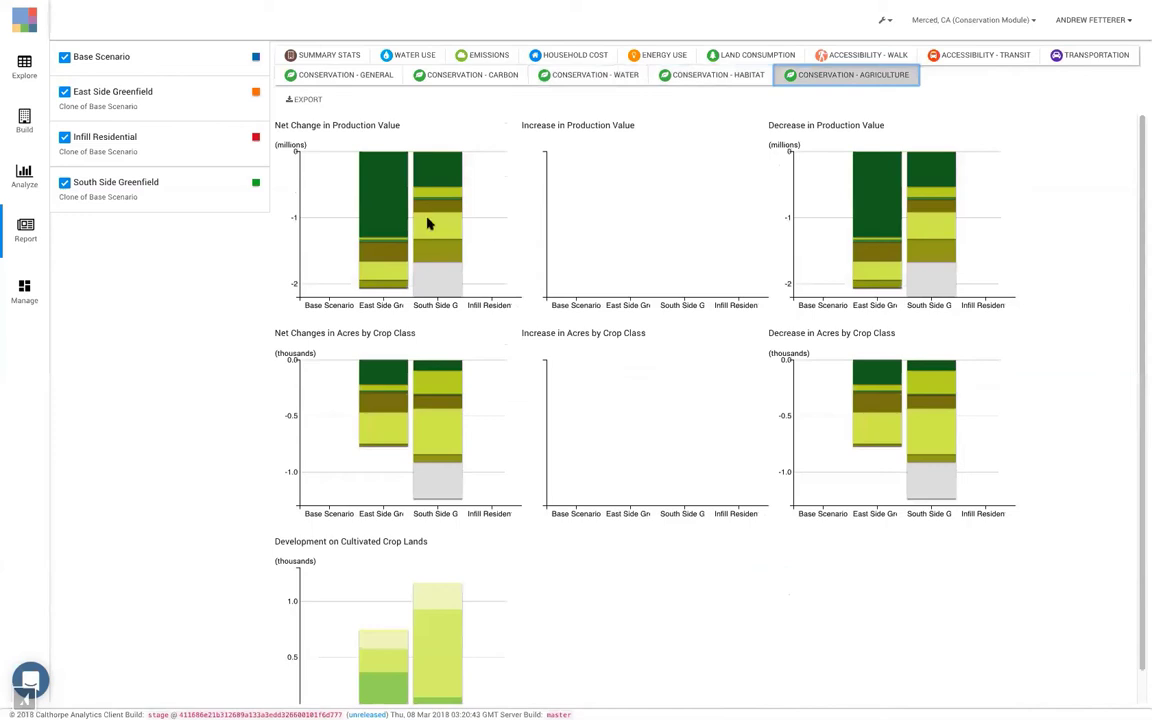
mouse_move(432, 190)
mouse_move(445, 263)
mouse_move(450, 225)
Step: Remove Base Scenario and Infill Residential from the comparison and export the Conservation - Agriculture charts to an Excel file
left_click(65, 58)
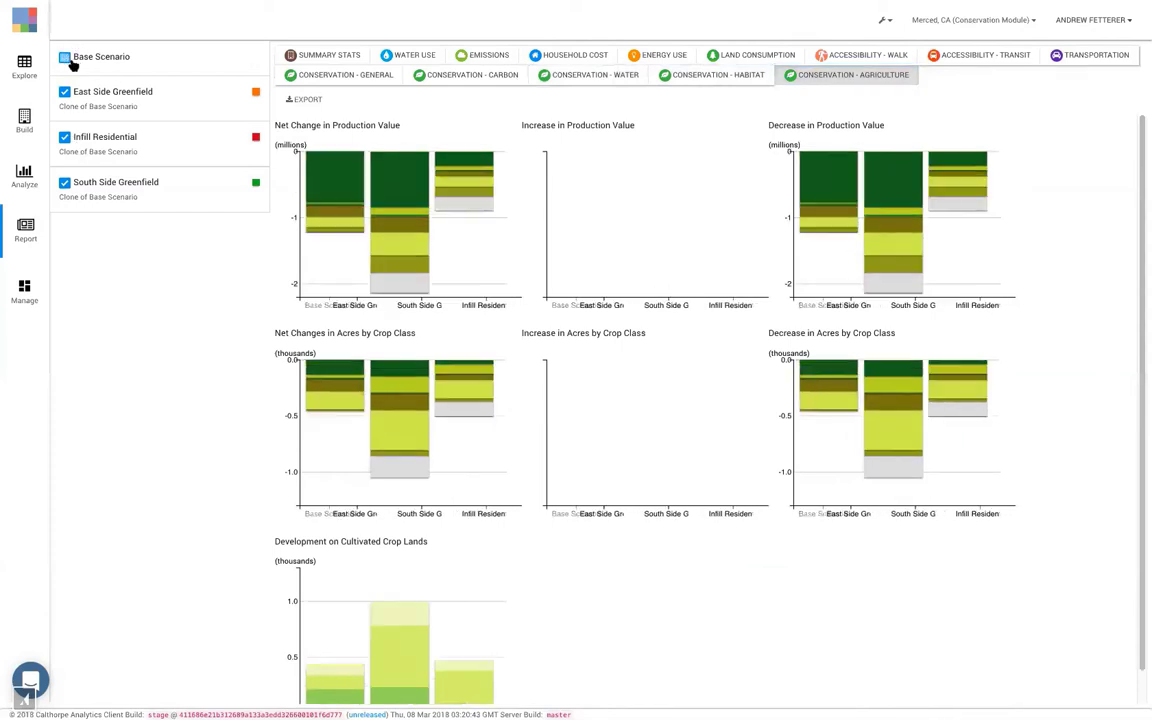
left_click(65, 138)
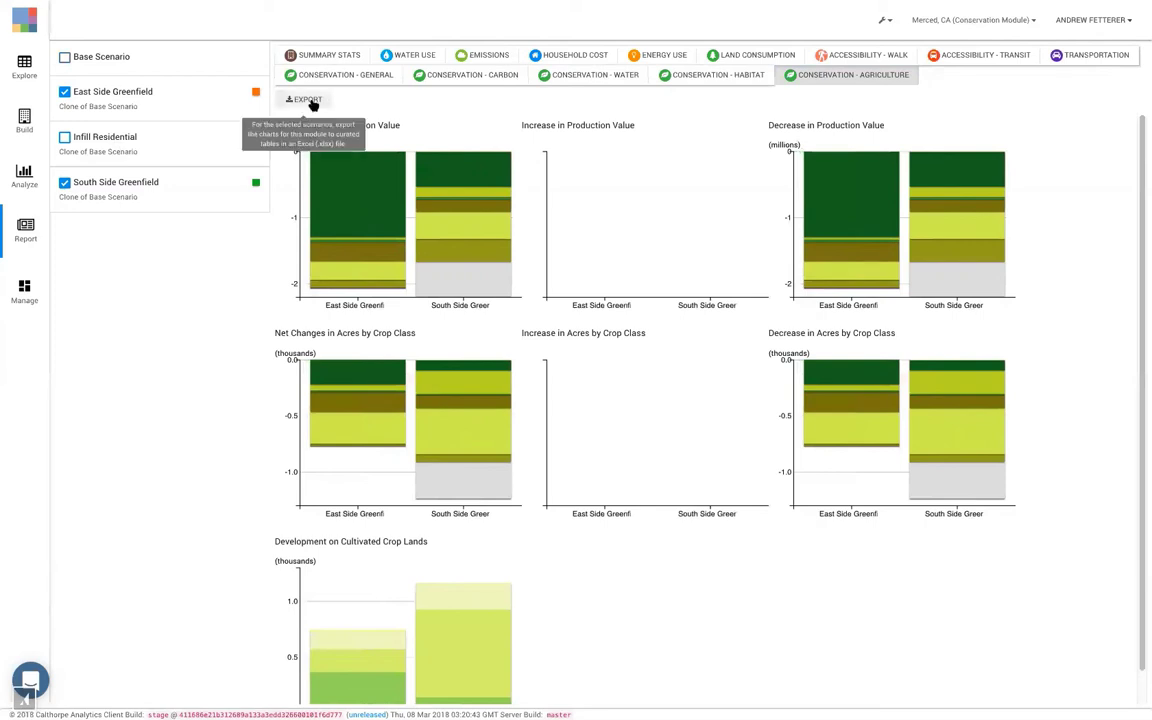
left_click(309, 101)
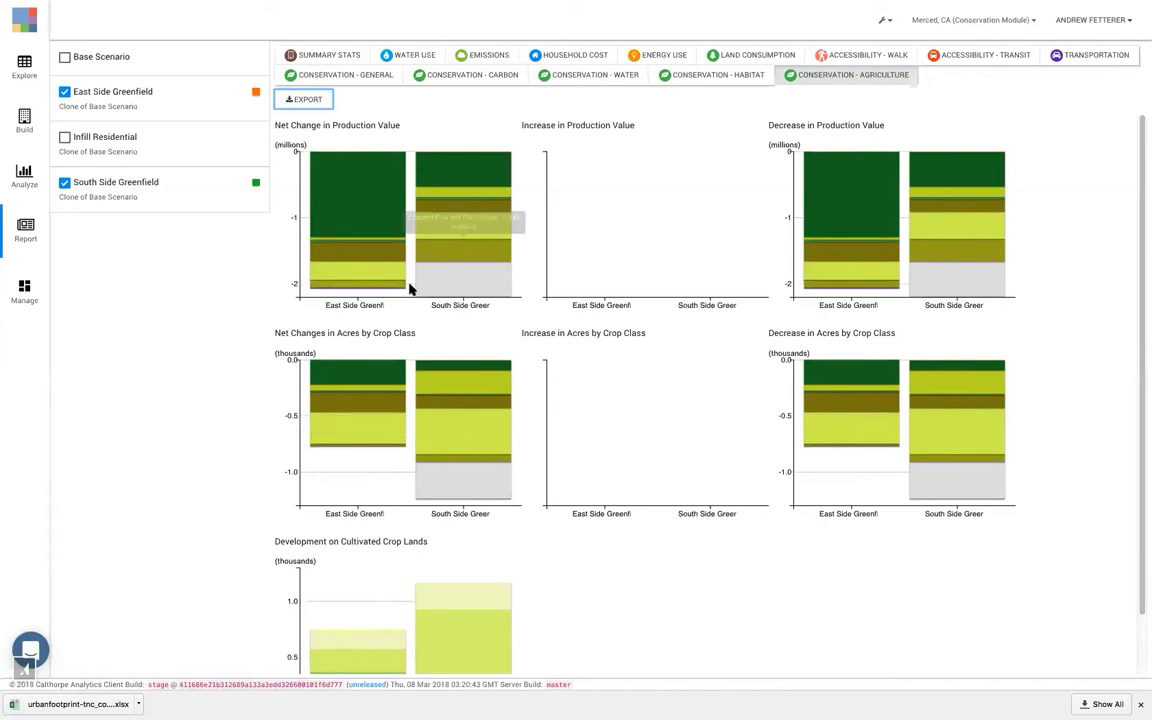
mouse_move(368, 236)
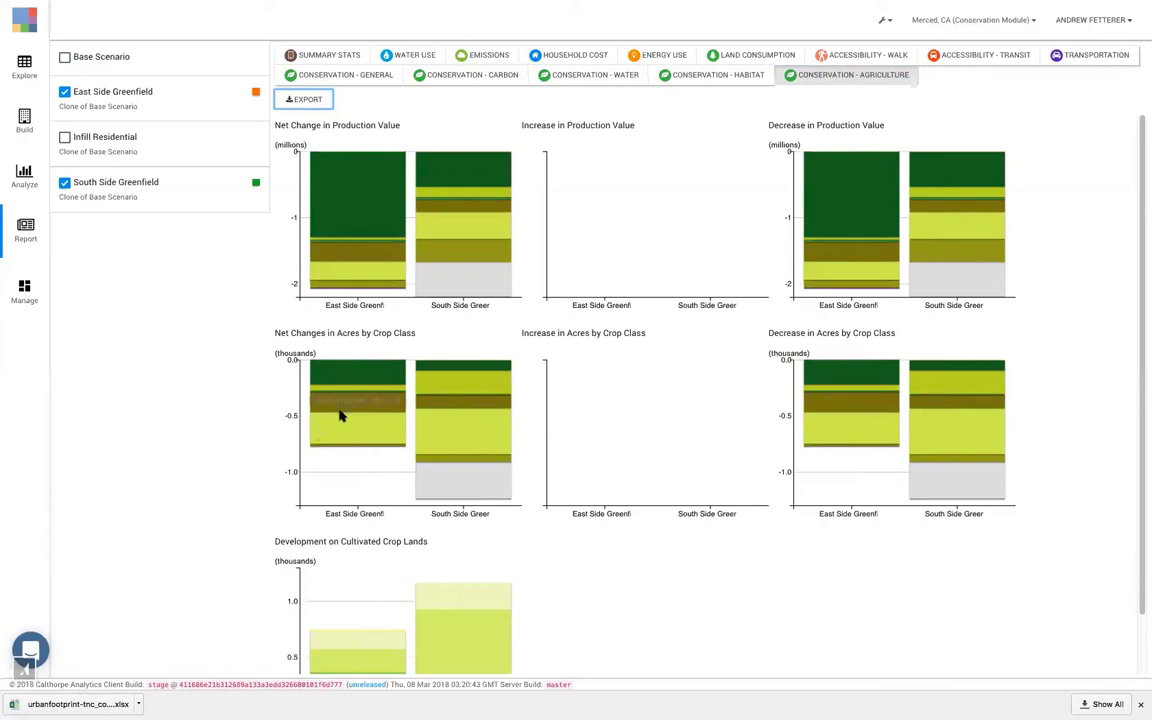
mouse_move(348, 414)
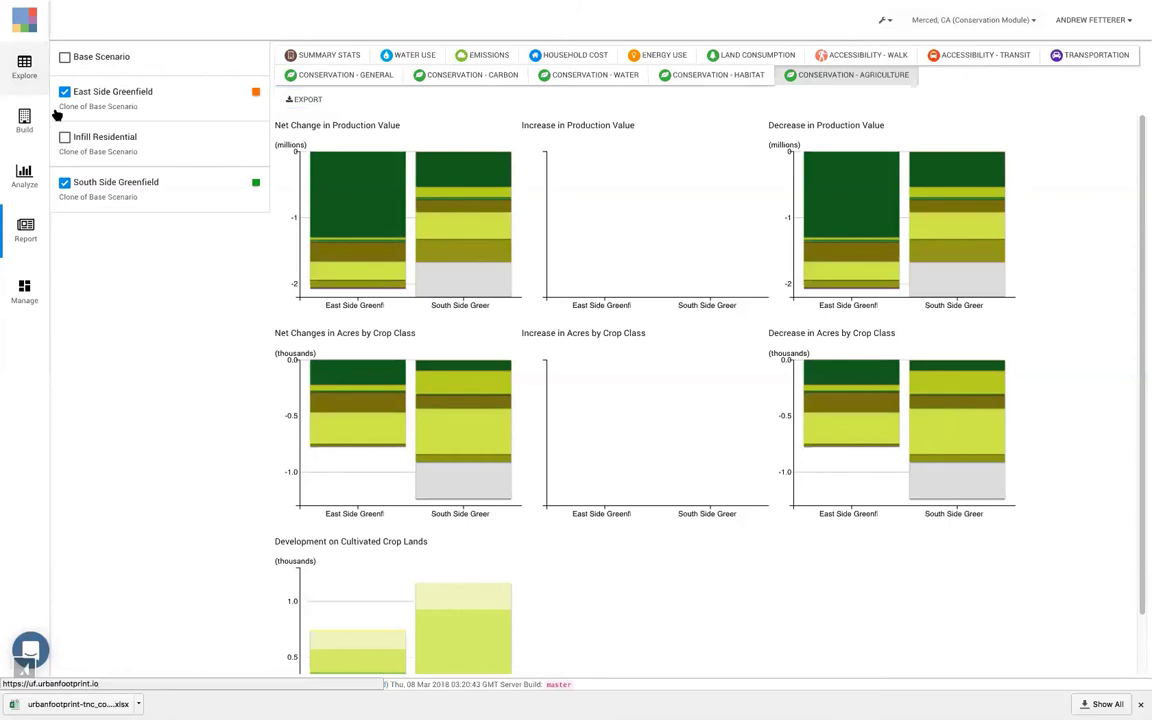
Step: Return to exploring the Base Scenario and display the Canvas - Merced layer, zoomed in on the city
left_click(28, 86)
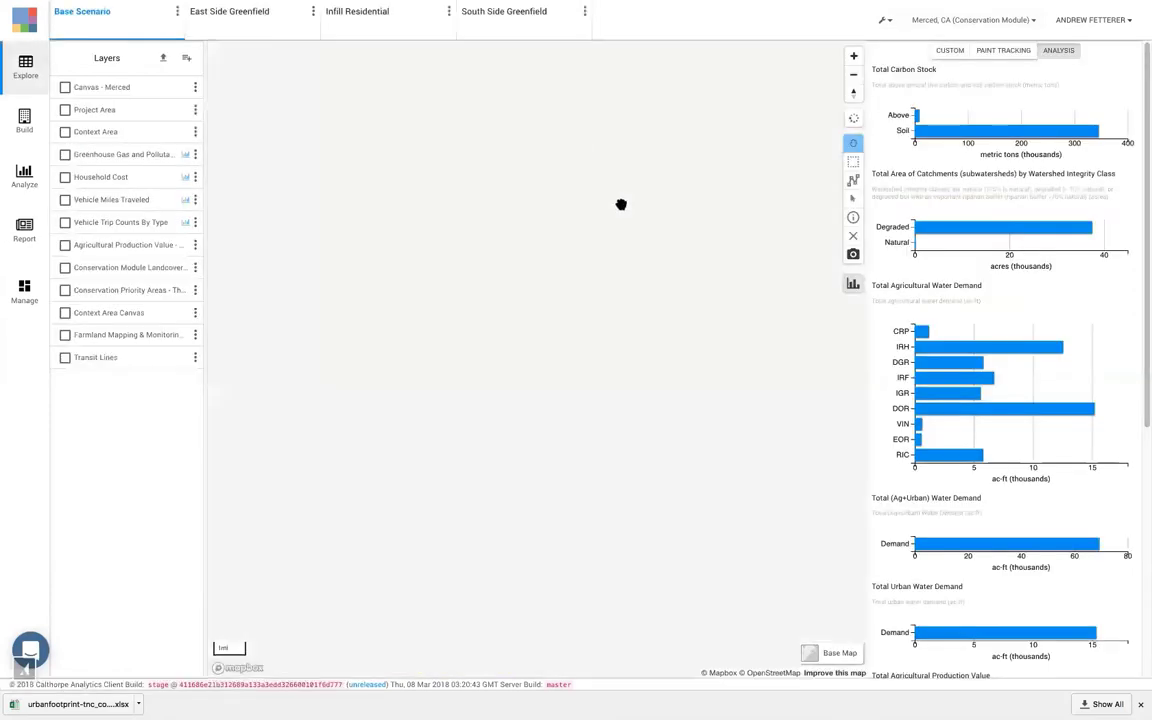
left_click(127, 92)
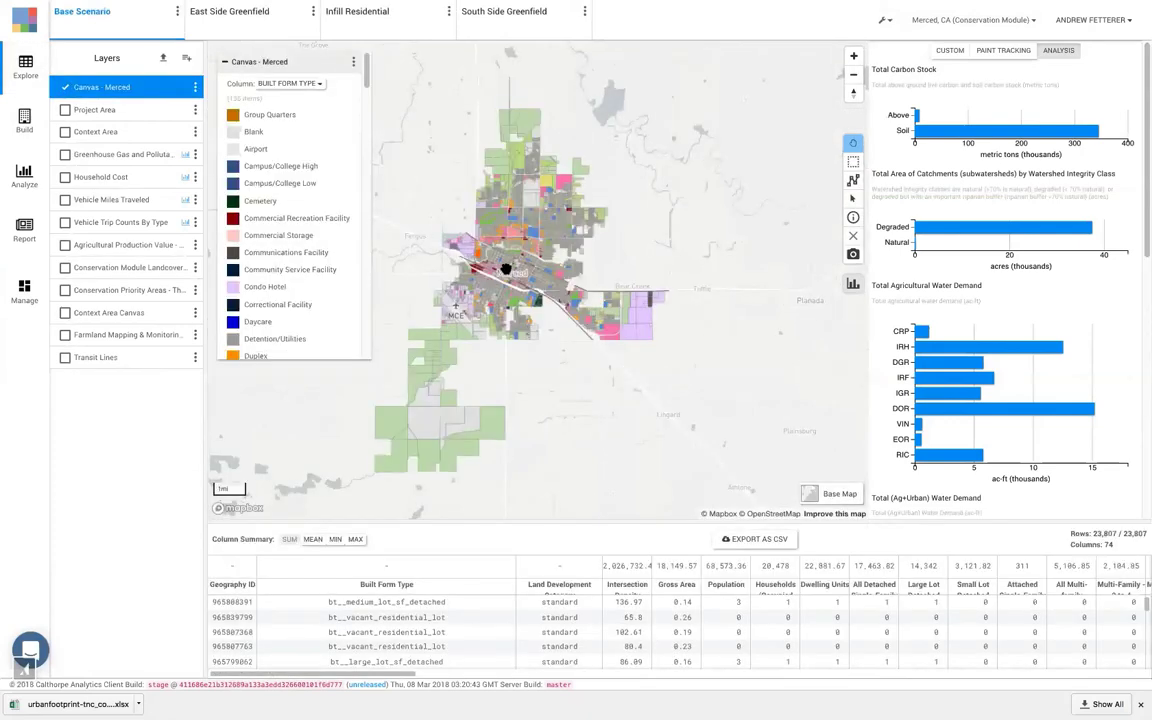
scroll(507, 268, "up", 2)
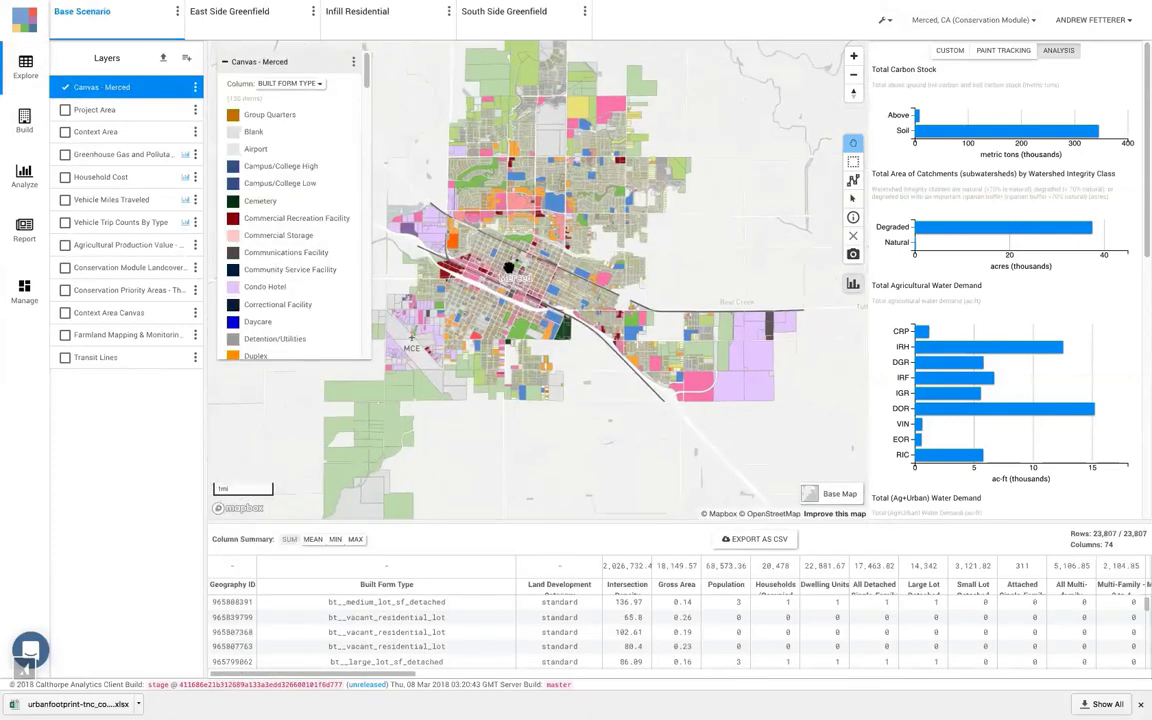
scroll(509, 268, "up", 2)
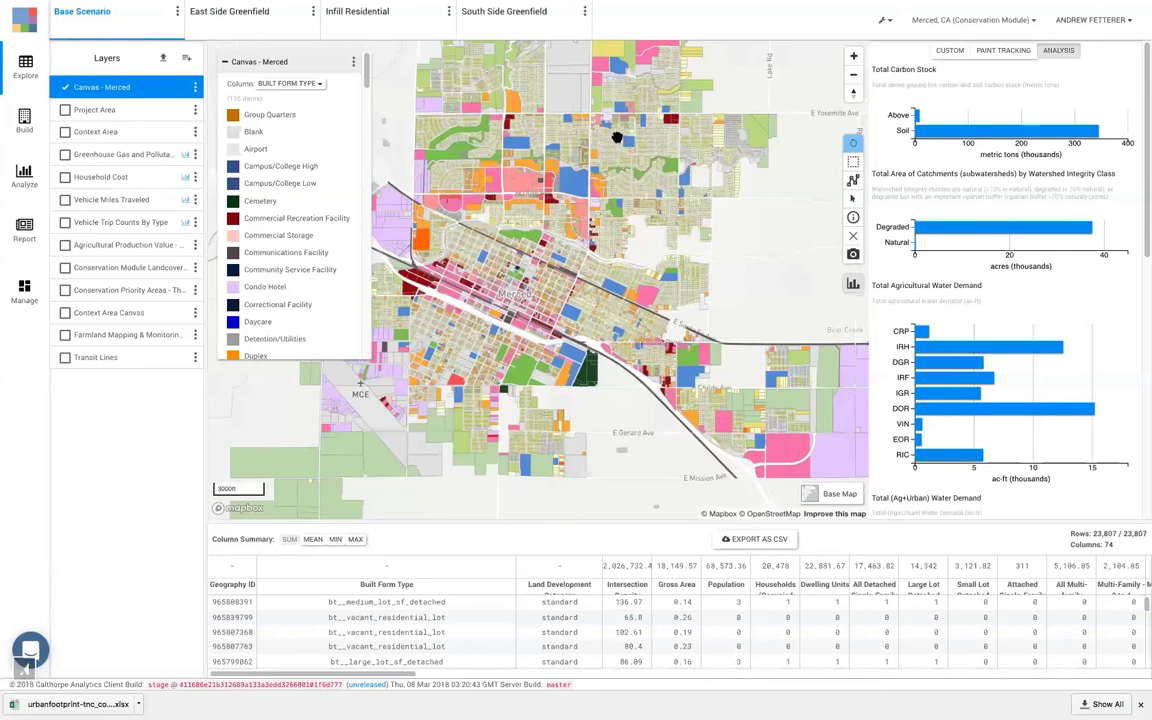
Step: Start a new project with an uploaded polygon boundary as its area, and open geojson.io without recovering the last edited map
left_click(922, 21)
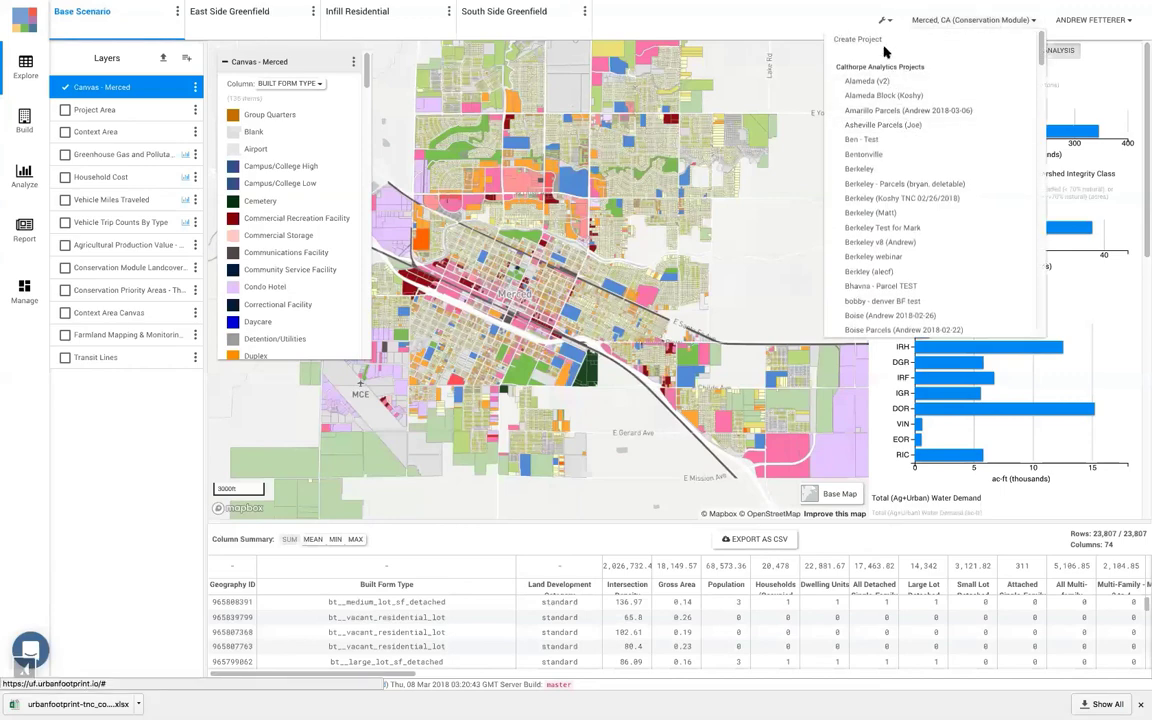
left_click(884, 44)
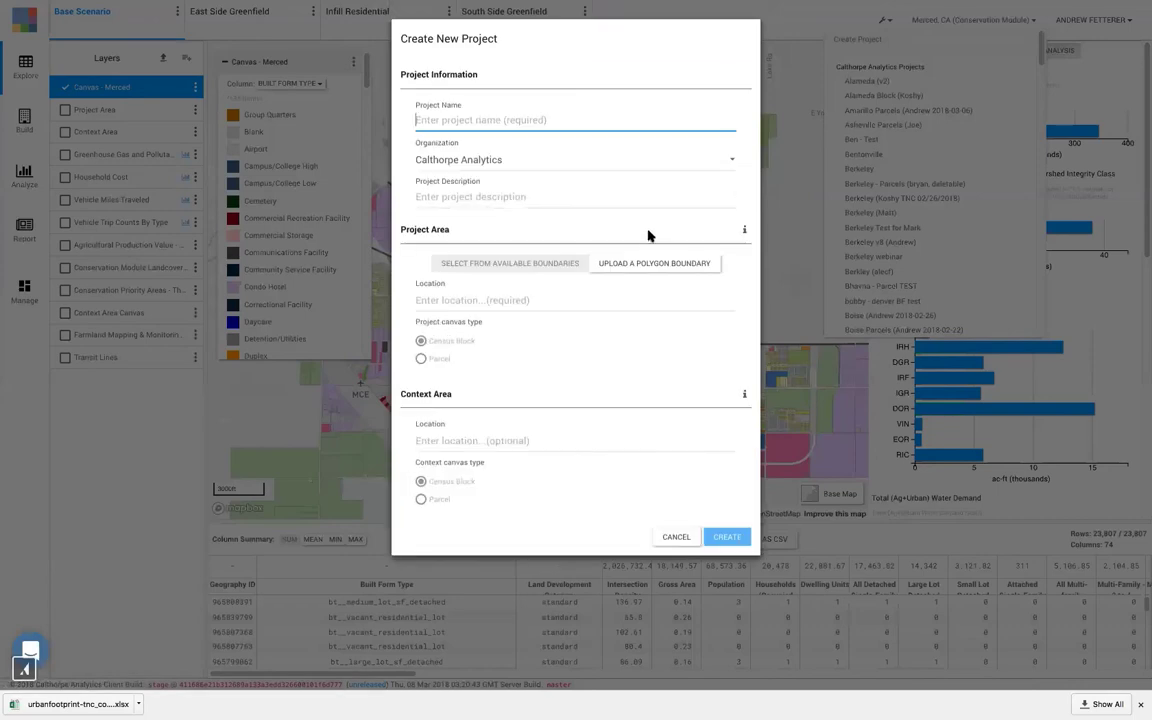
left_click(653, 264)
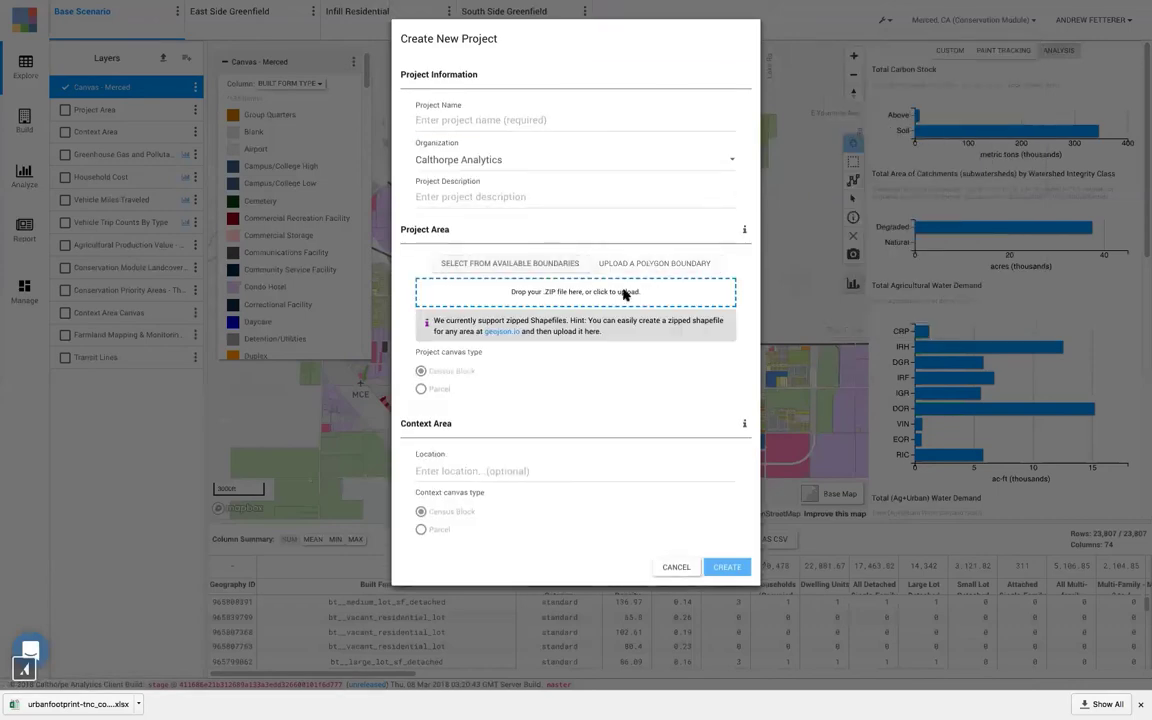
left_click(503, 332)
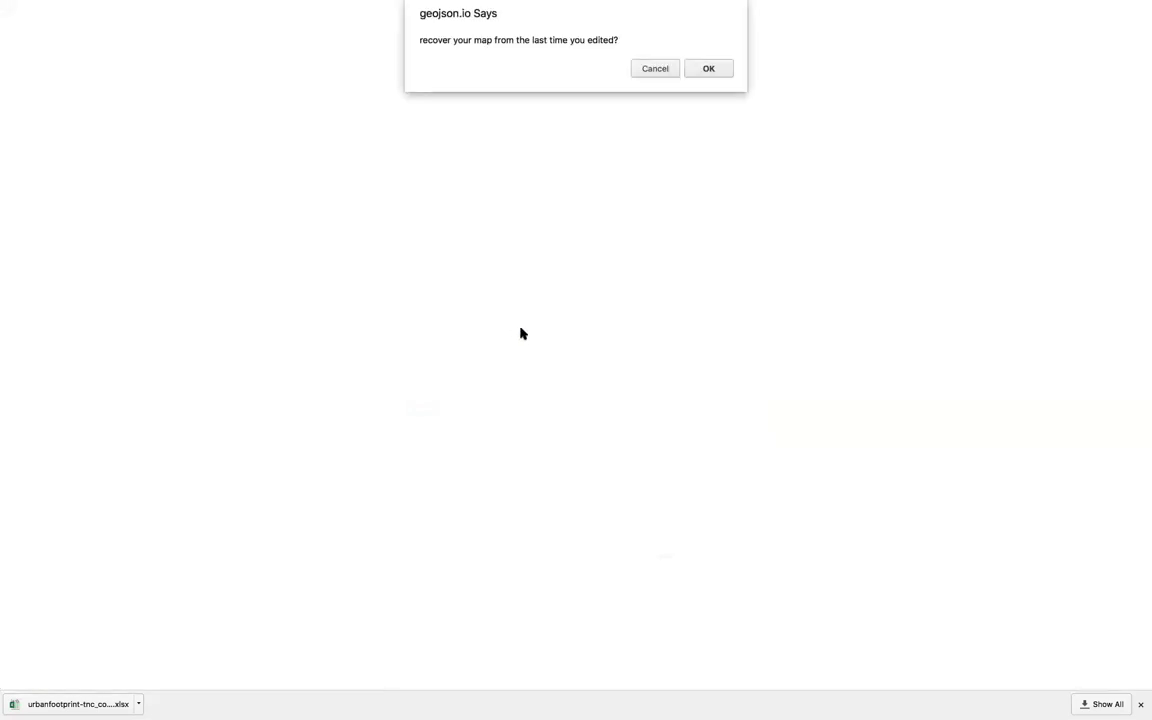
left_click(668, 72)
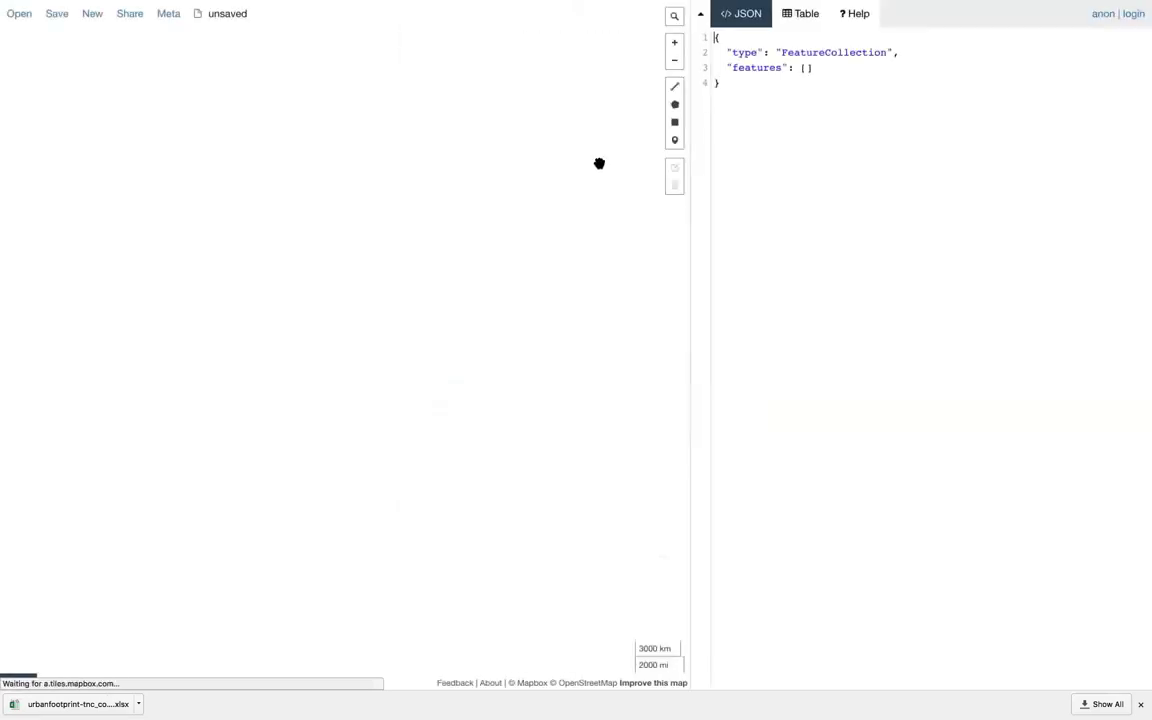
Step: Draw a five-sided polygon around the neighborhood northwest of downtown Provo, Utah, and save it as a Shapefile
scroll(119, 317, "up", 5)
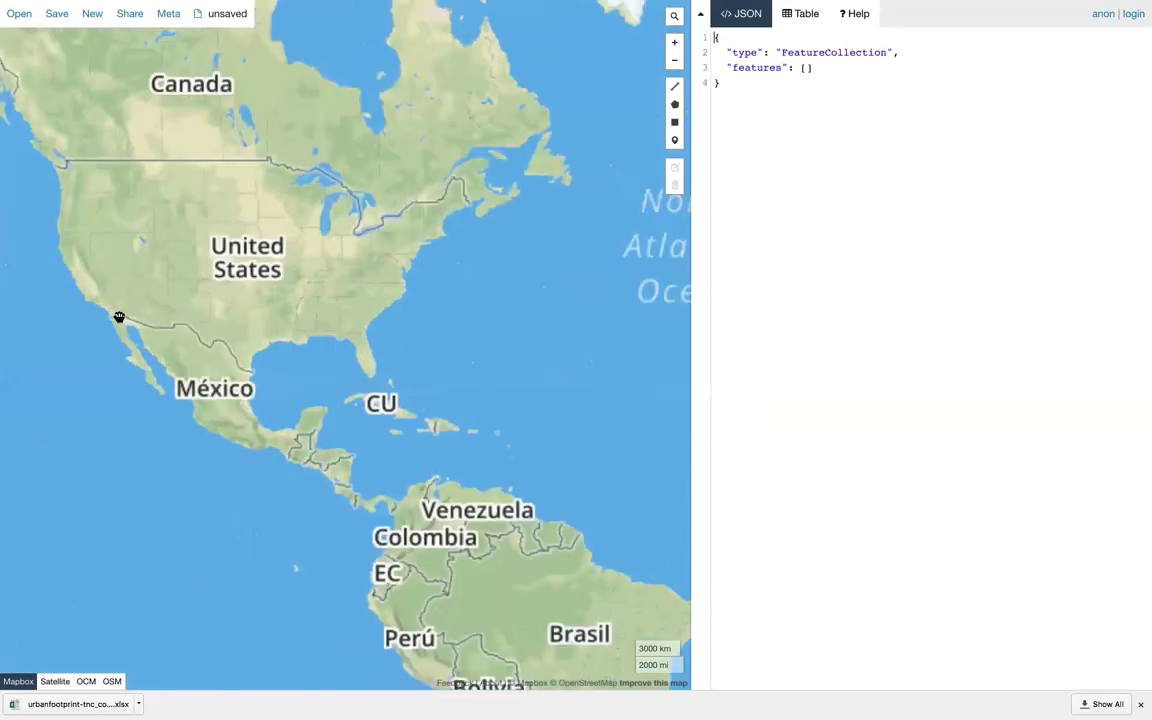
scroll(172, 198, "up", 5)
scroll(183, 80, "up", 5)
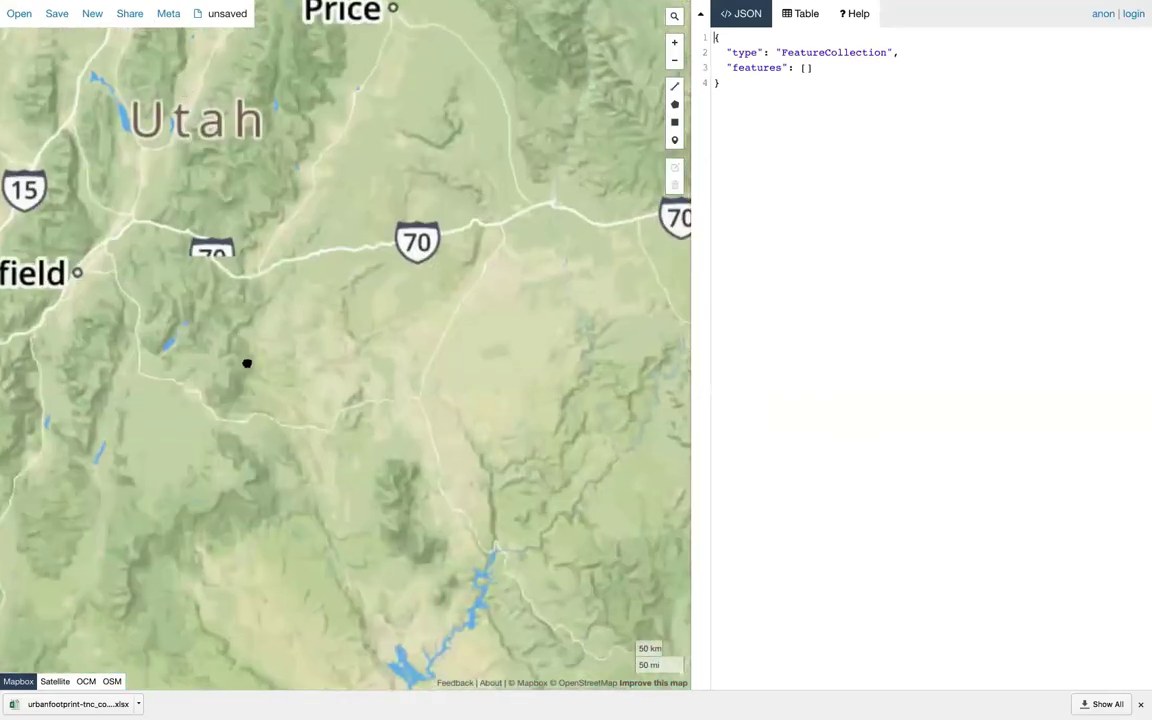
left_click_drag(247, 363, 285, 453)
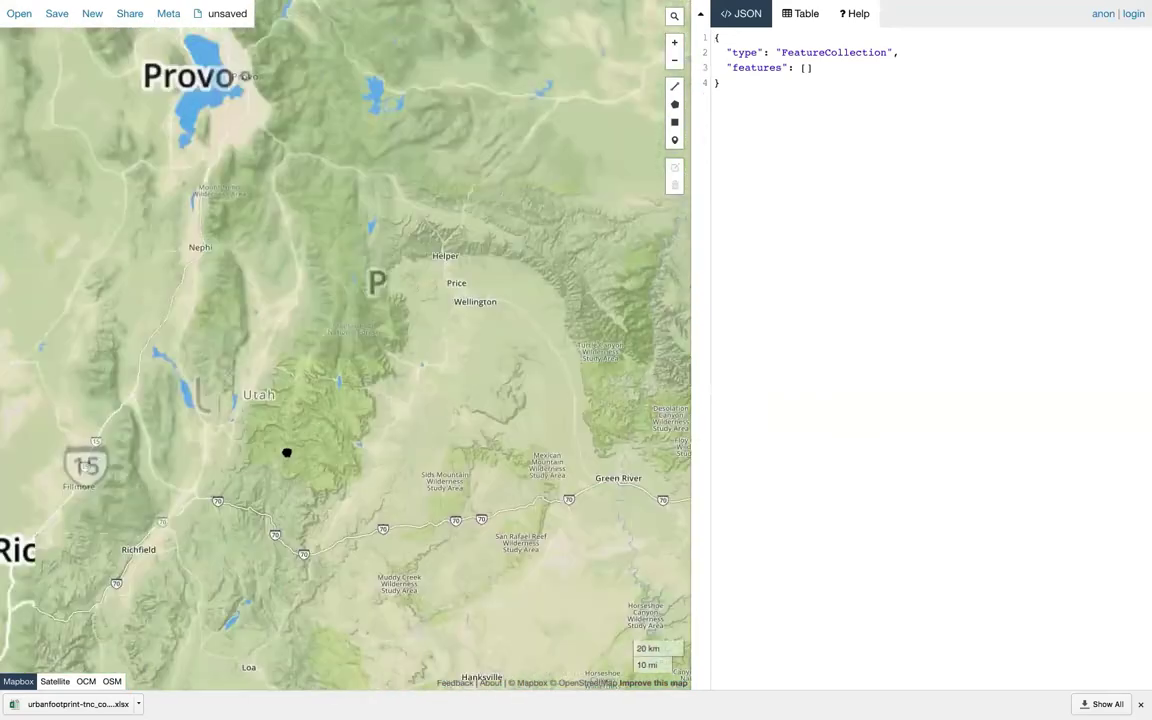
scroll(281, 166, "up", 3)
scroll(281, 166, "up", 5)
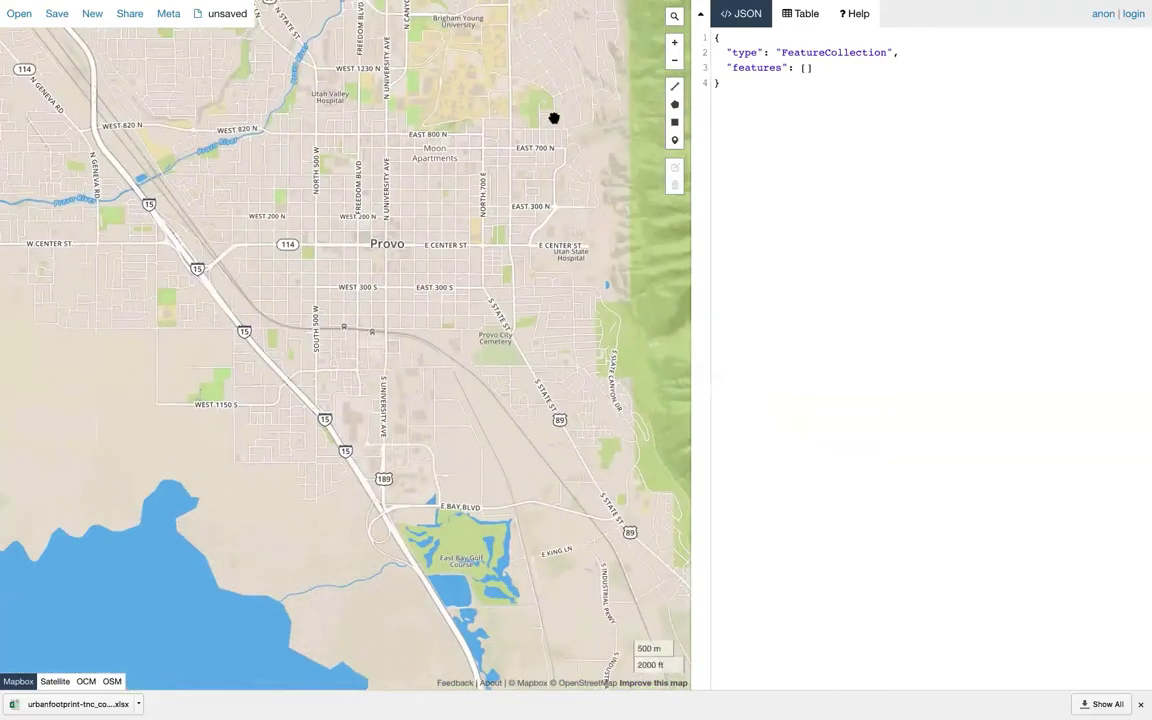
left_click(674, 105)
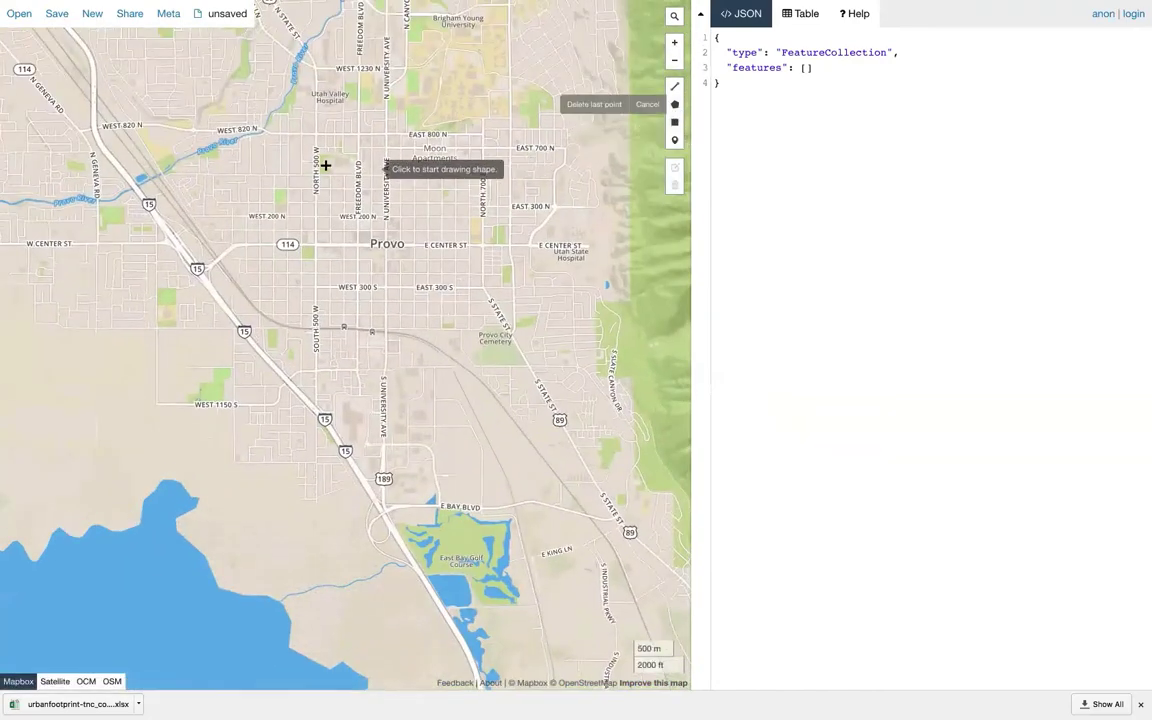
left_click(290, 154)
left_click(216, 164)
left_click(223, 204)
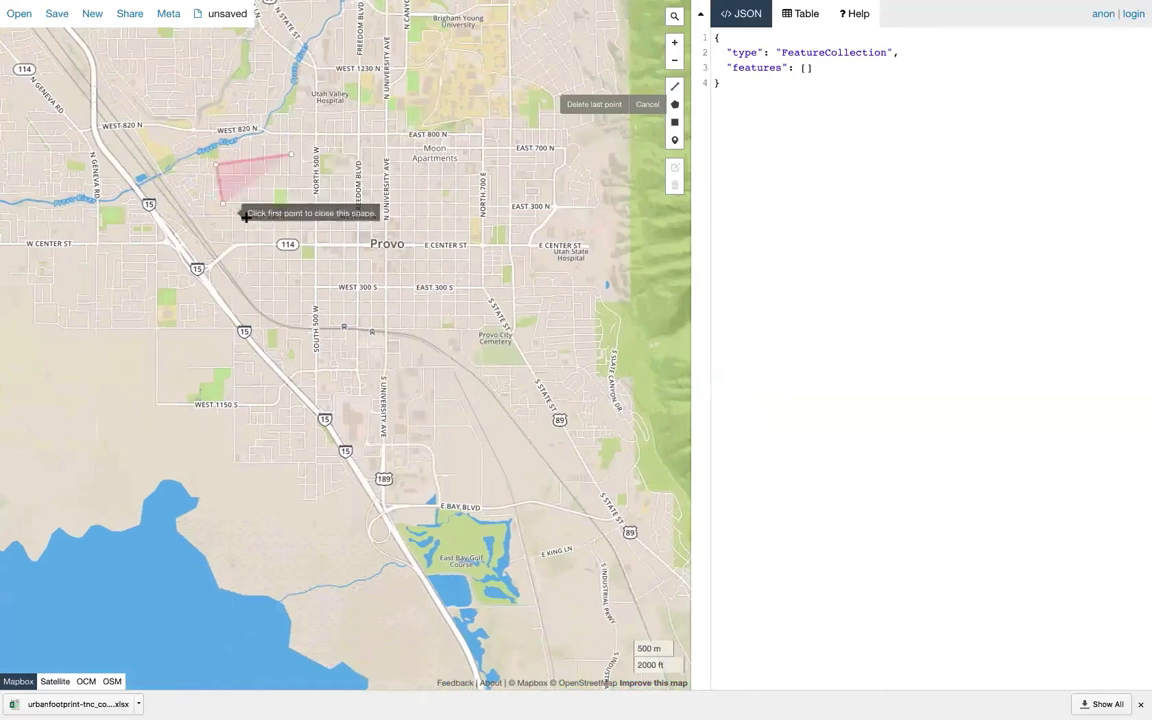
left_click(257, 217)
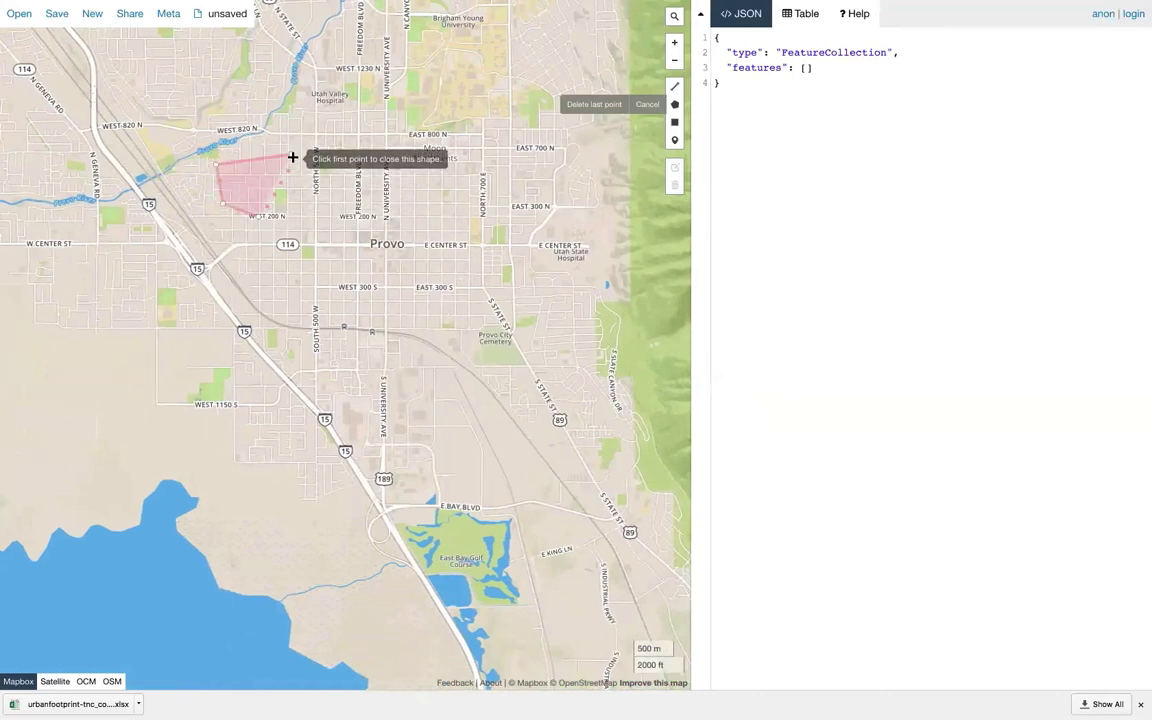
left_click(295, 195)
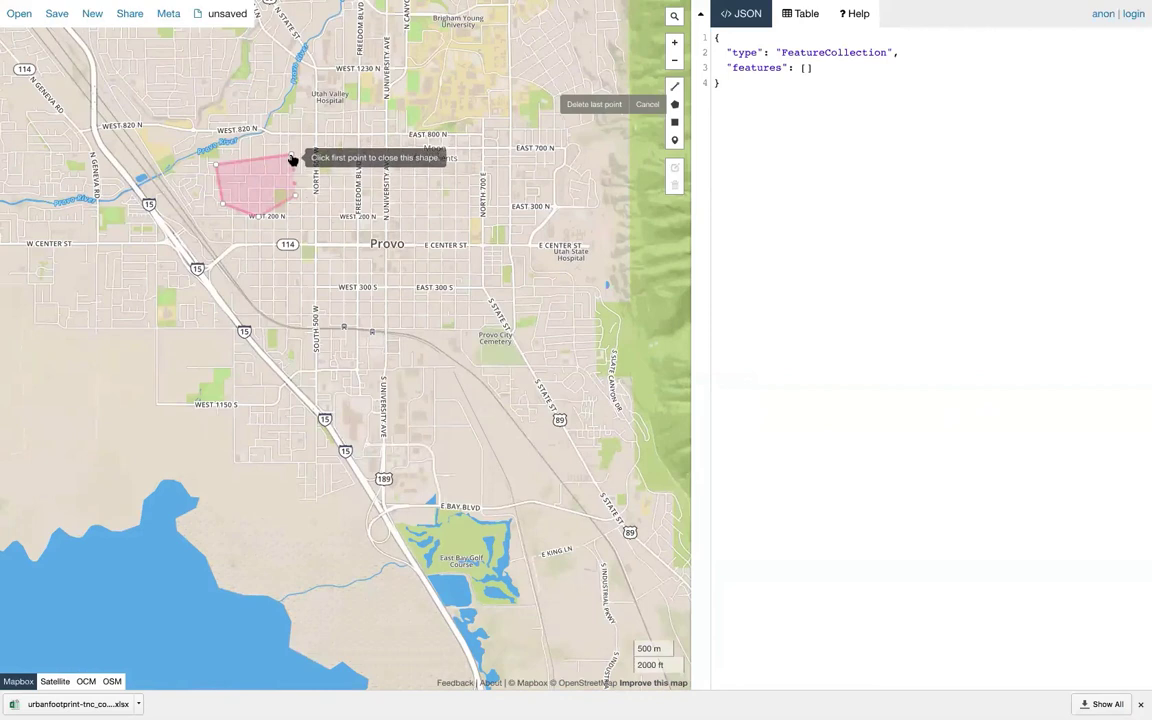
left_click(290, 158)
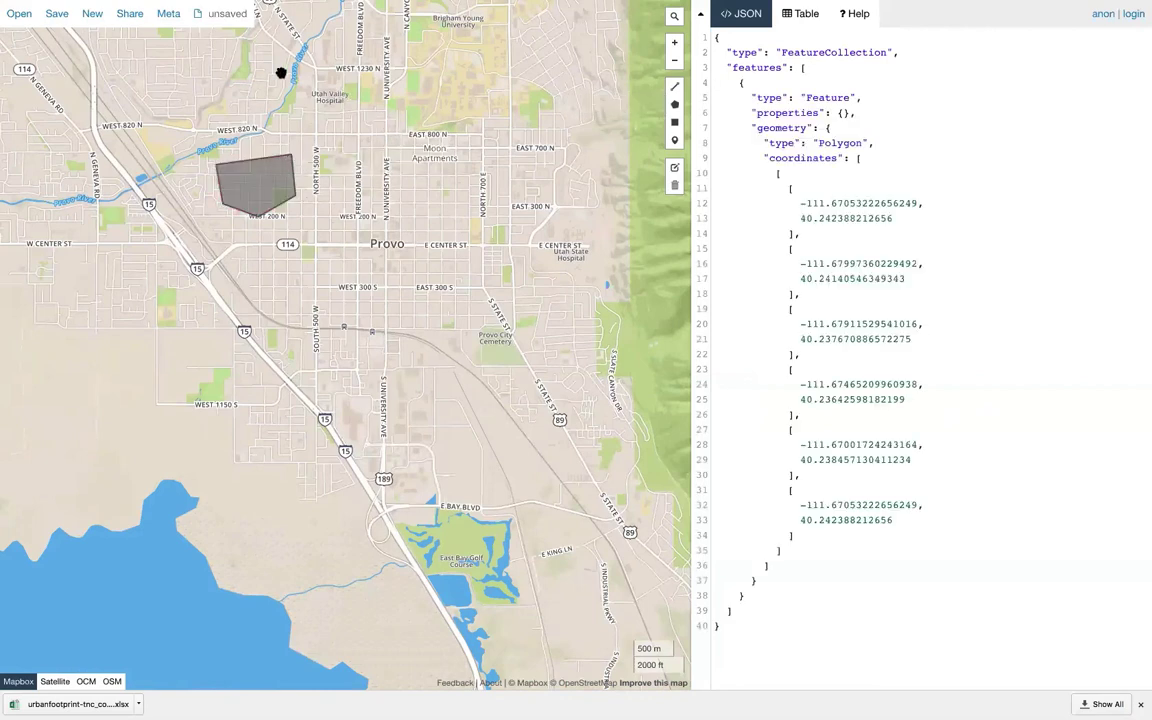
mouse_move(66, 22)
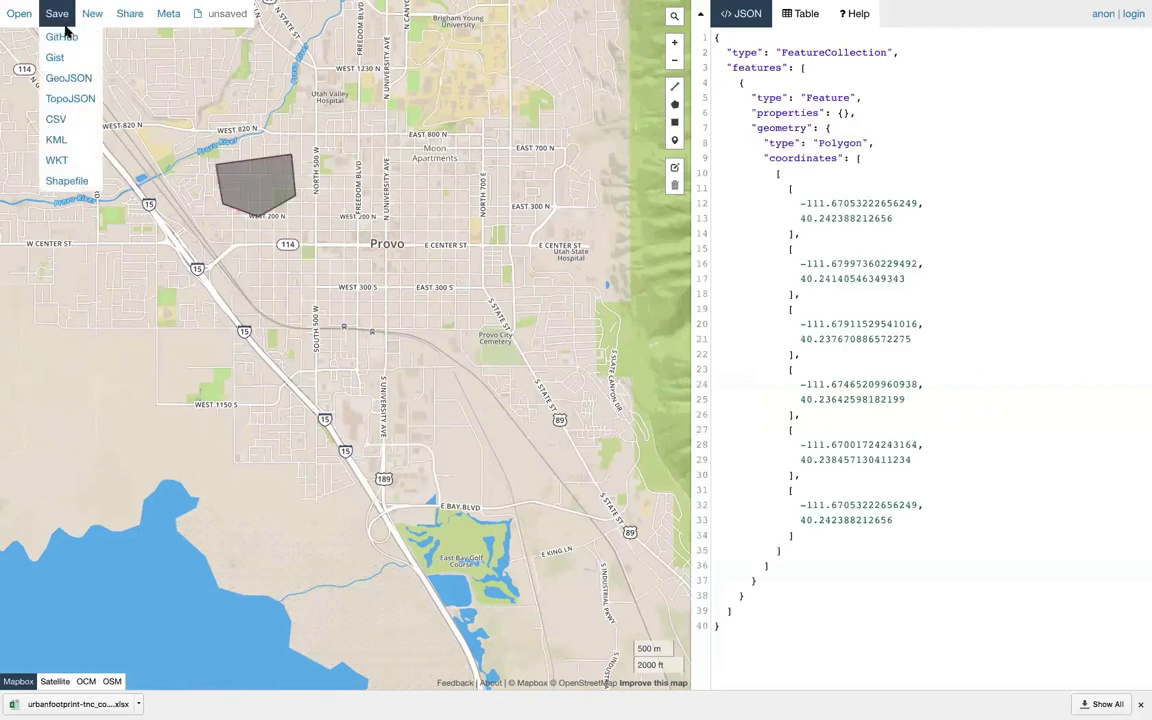
left_click(98, 182)
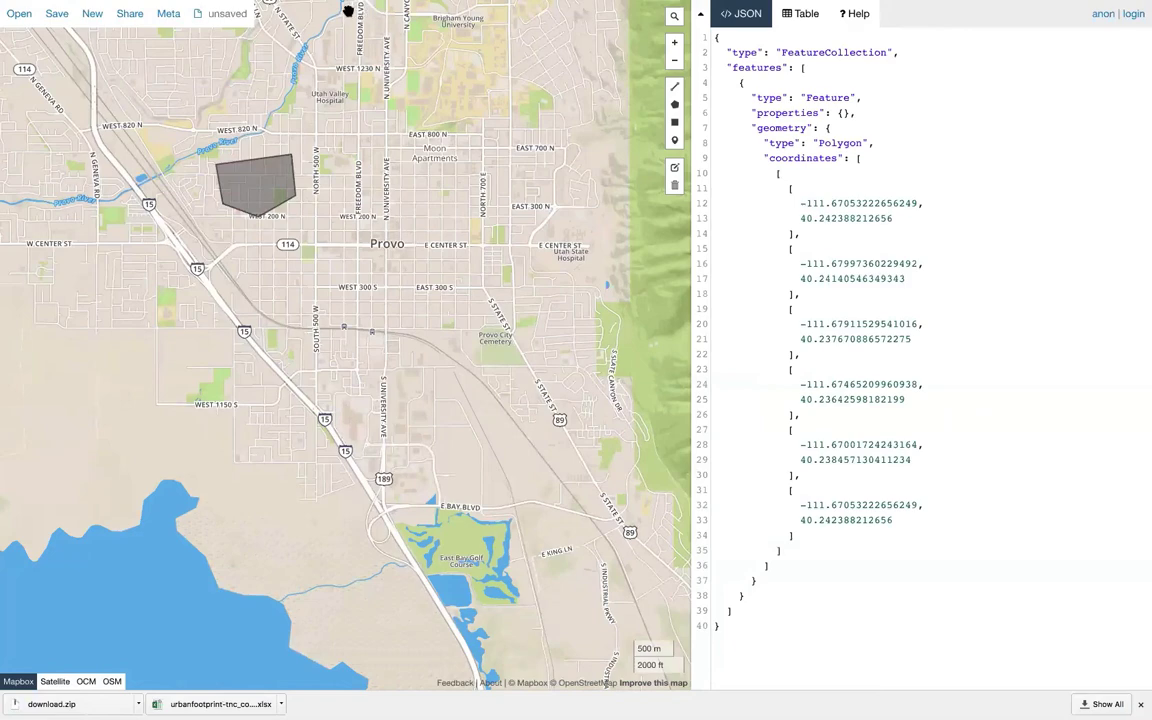
Step: Return to UrbanFootprint and upload download.zip from Downloads as the new project's area boundary
mouse_move(311, 21)
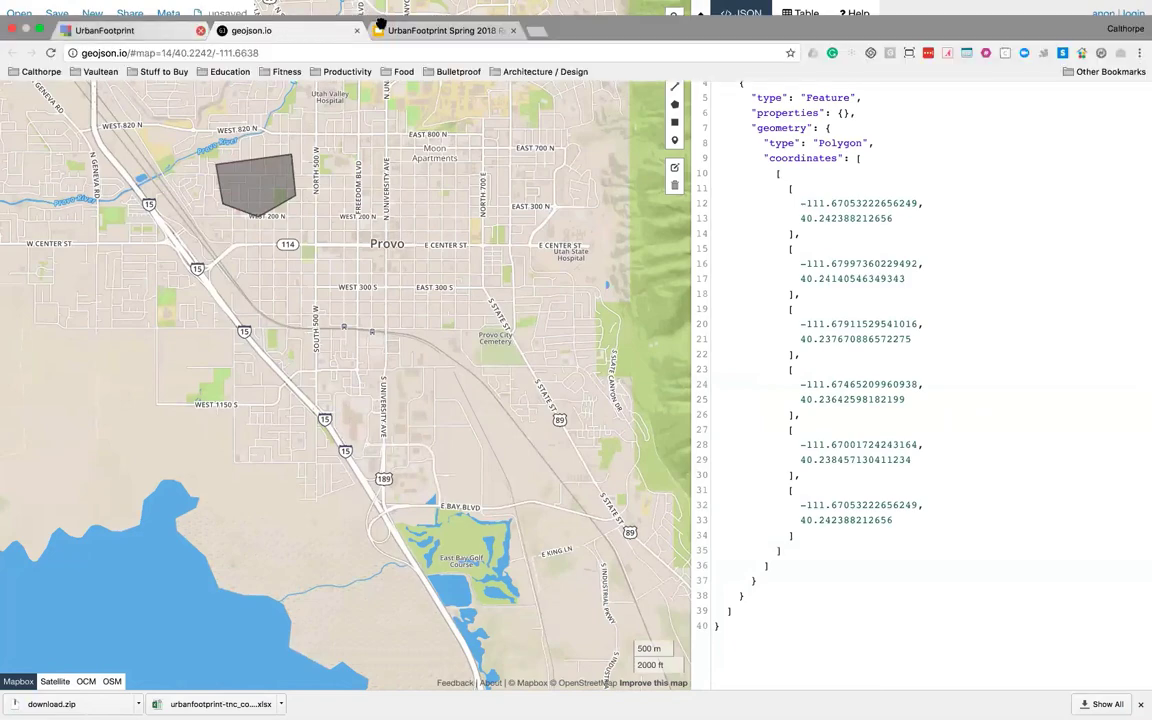
left_click(412, 31)
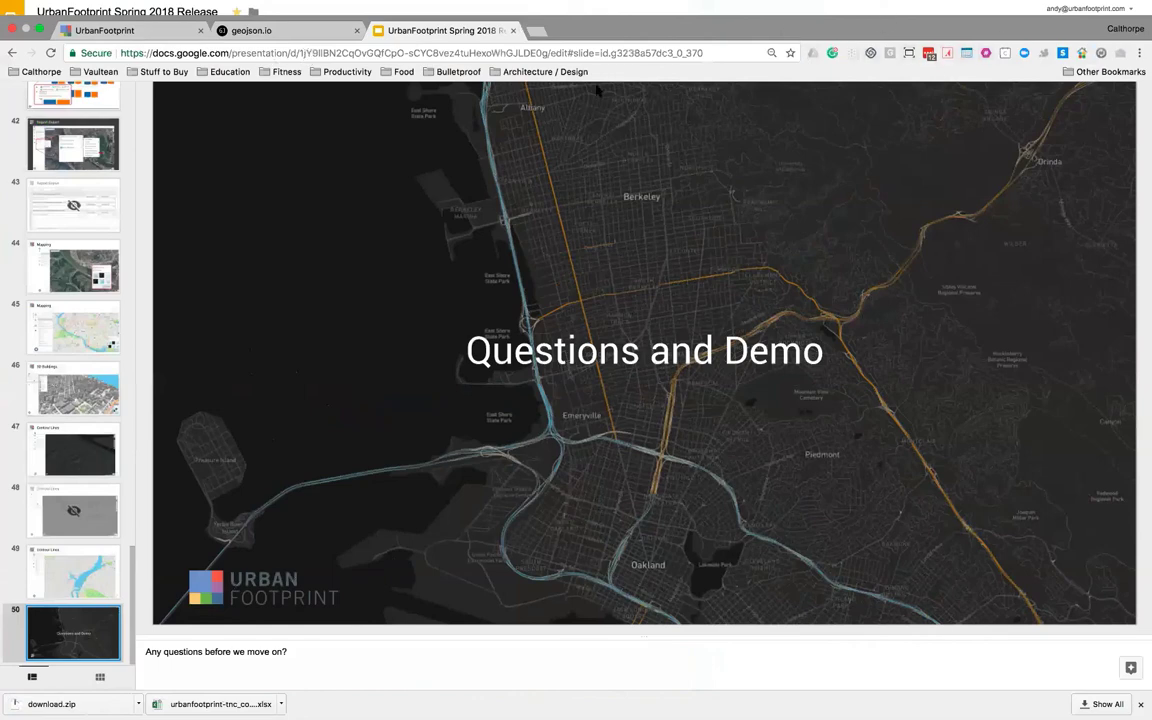
mouse_move(70, 2)
left_click(98, 31)
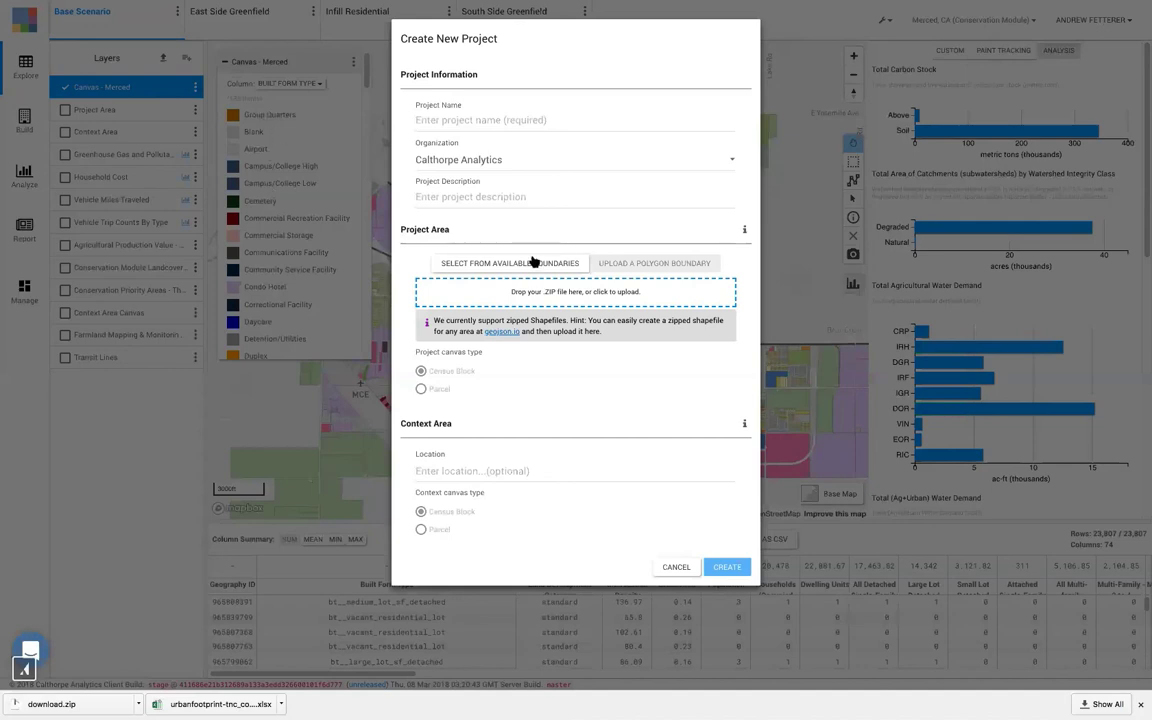
left_click(555, 291)
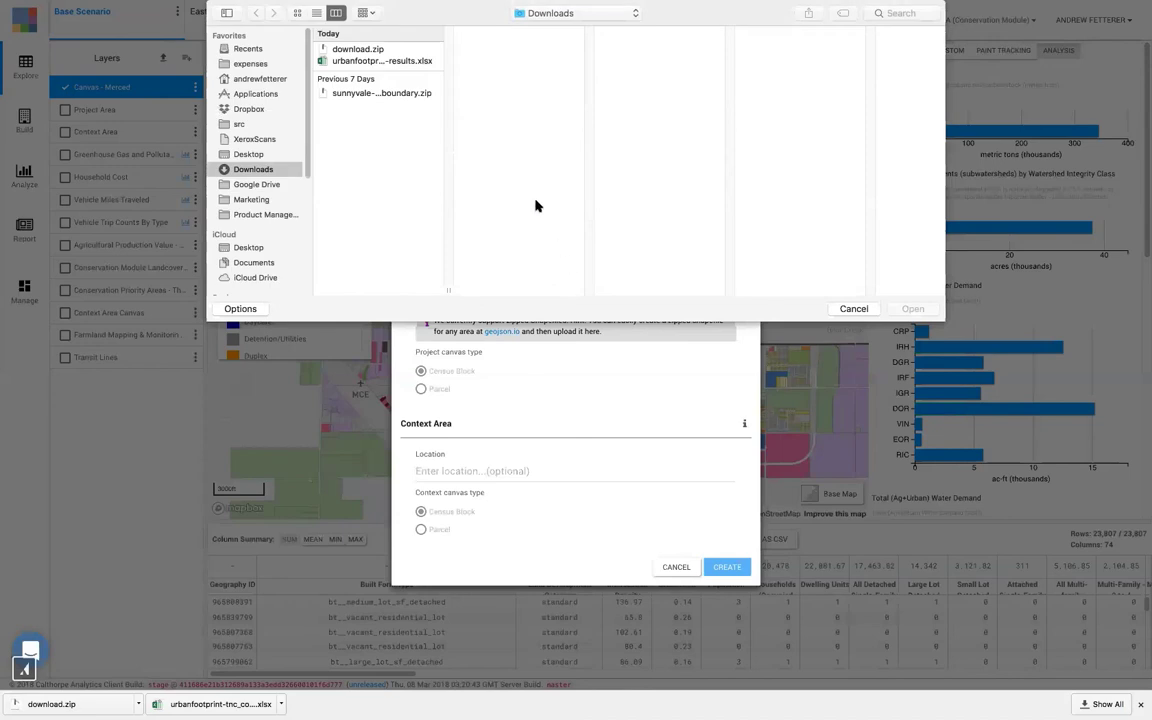
left_click(376, 50)
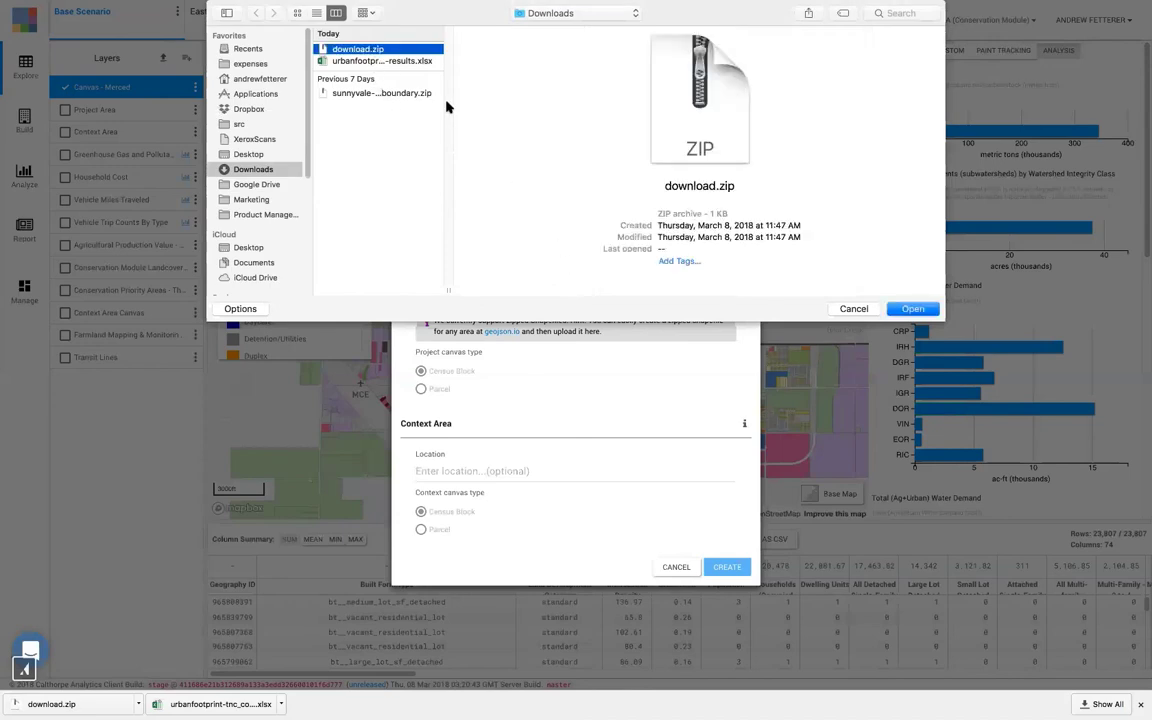
left_click(913, 309)
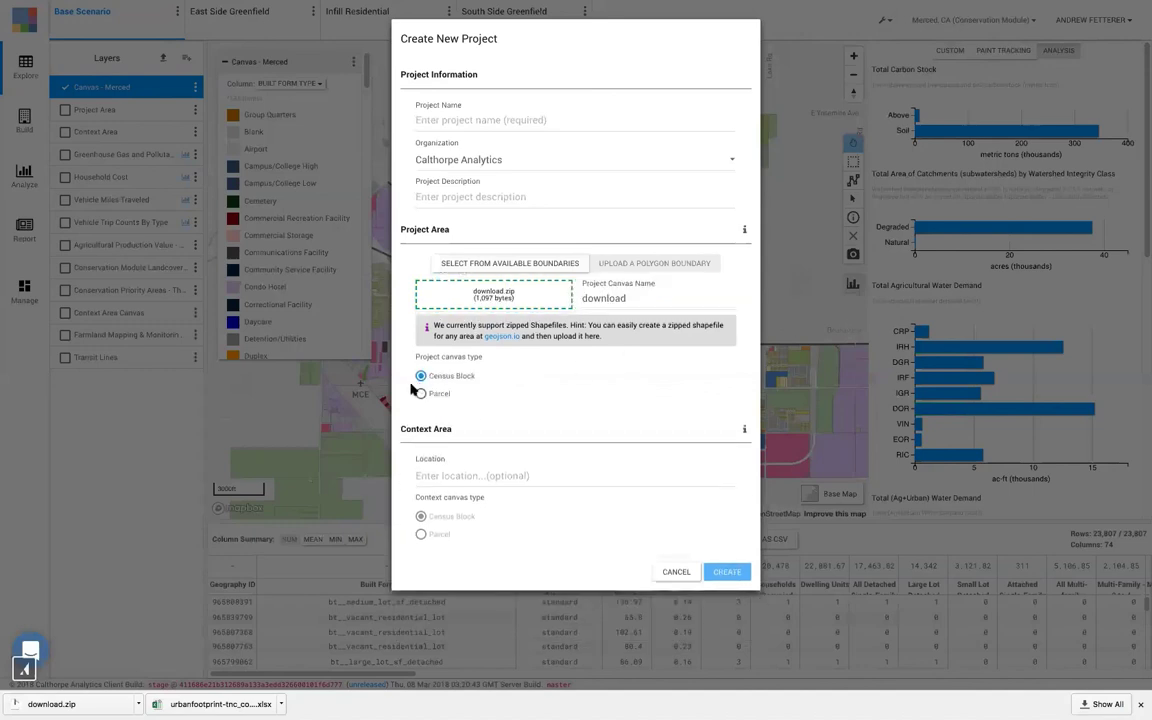
Step: Set the project canvas type to Parcel and name the project Provo Neighborhood
left_click(420, 393)
left_click(476, 118)
type("Pro")
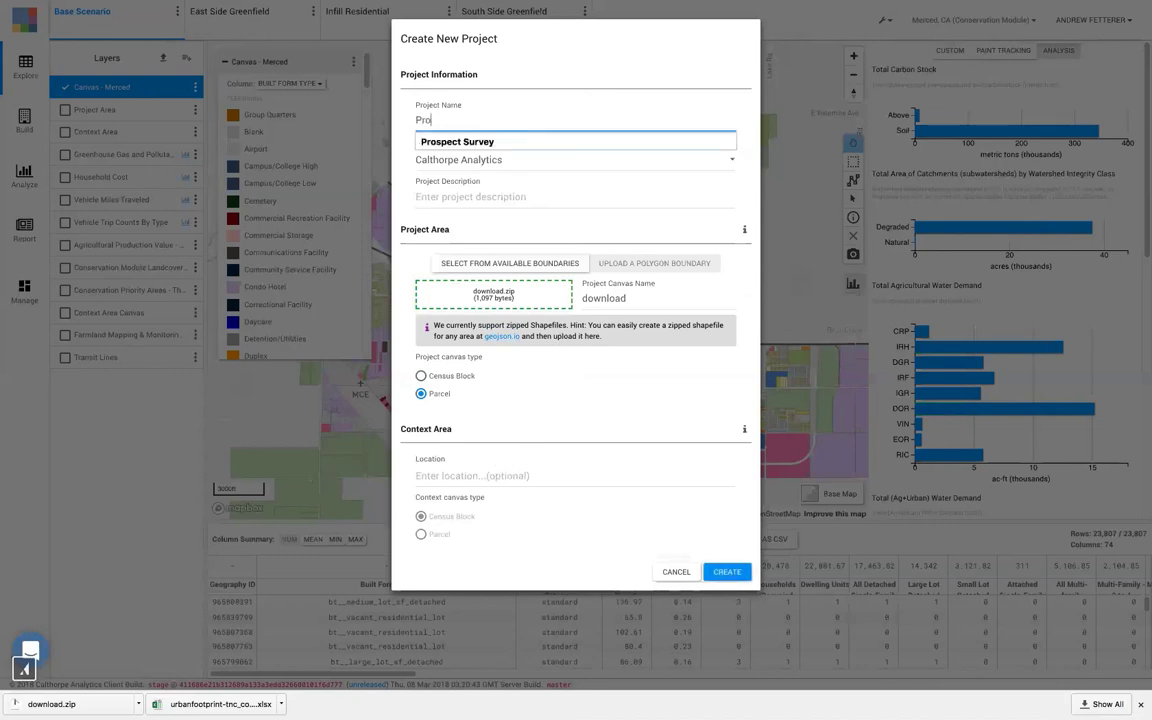
type("vo Nei")
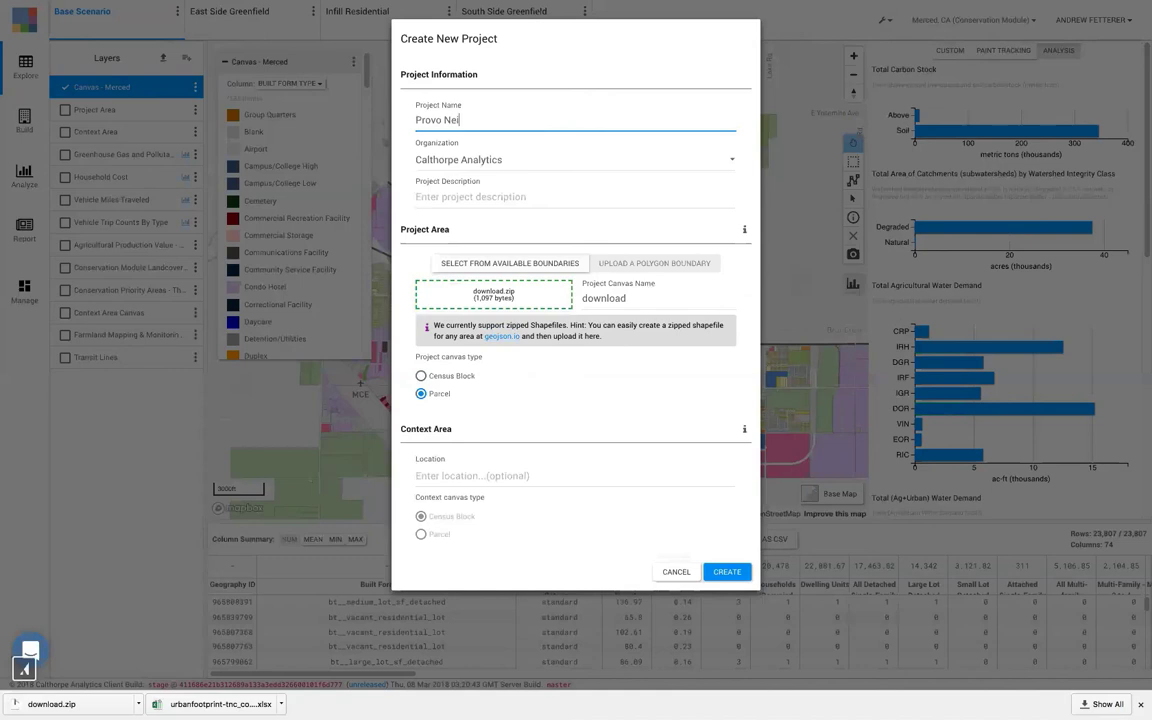
type("ghborhood")
Step: Set the context area location to Provo (Utah) and create the project
left_click(447, 479)
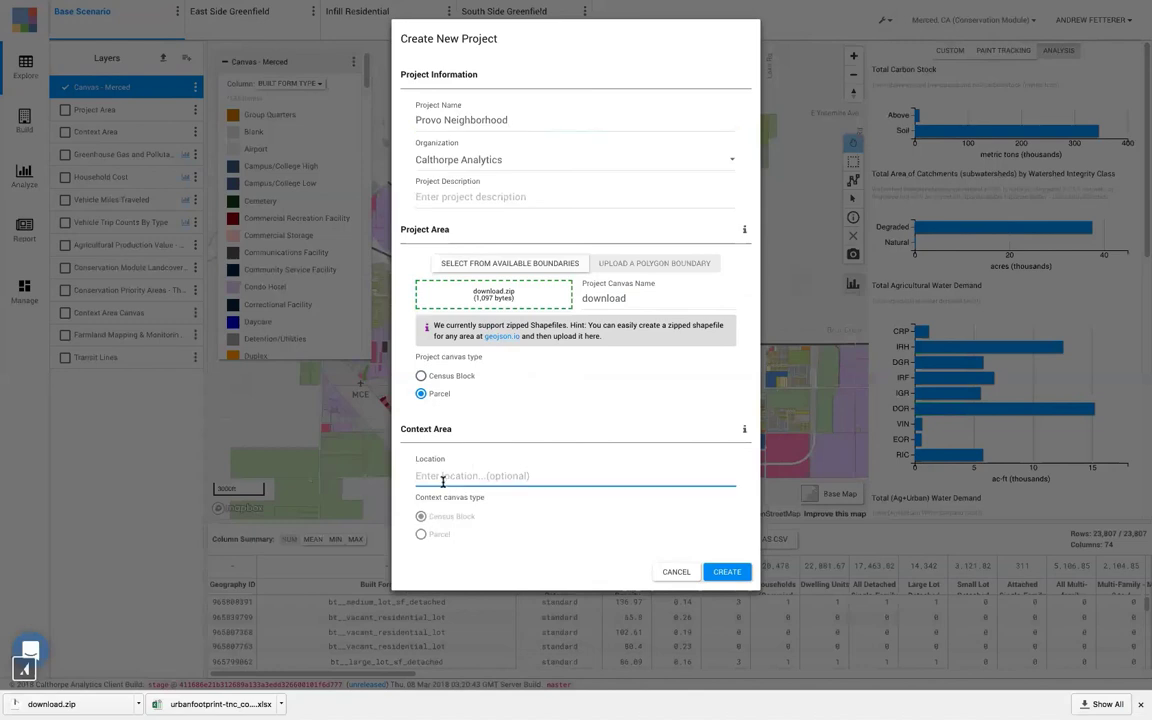
type("provo")
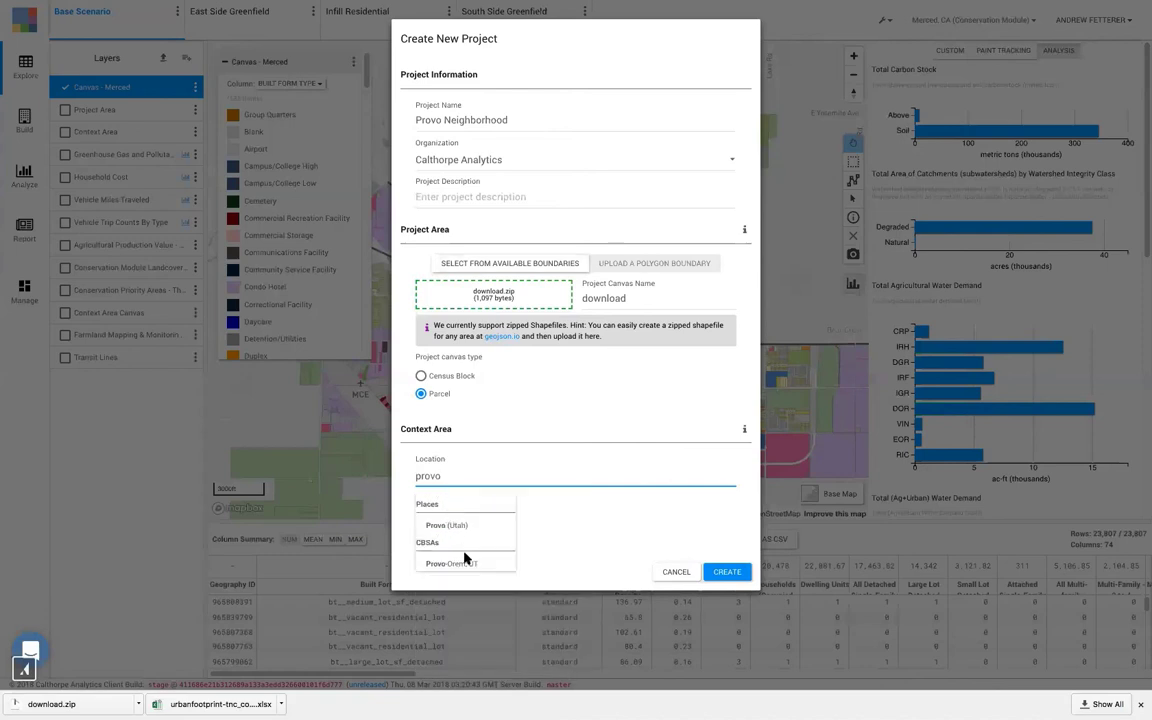
left_click(465, 525)
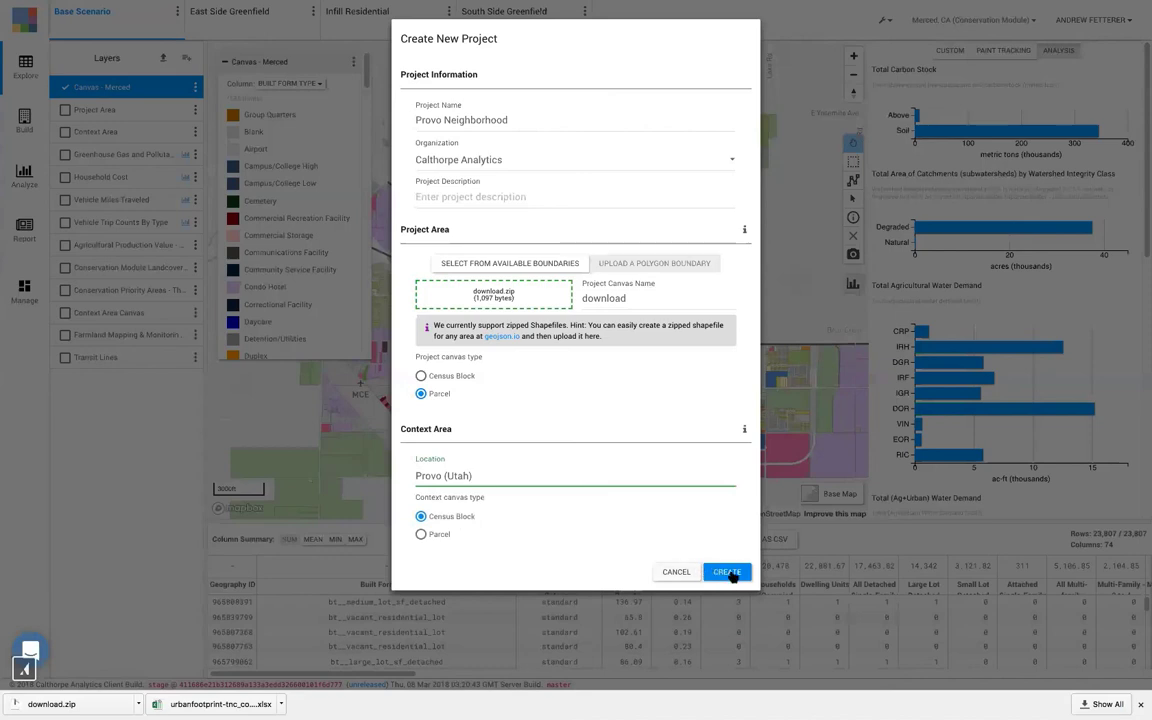
left_click(730, 572)
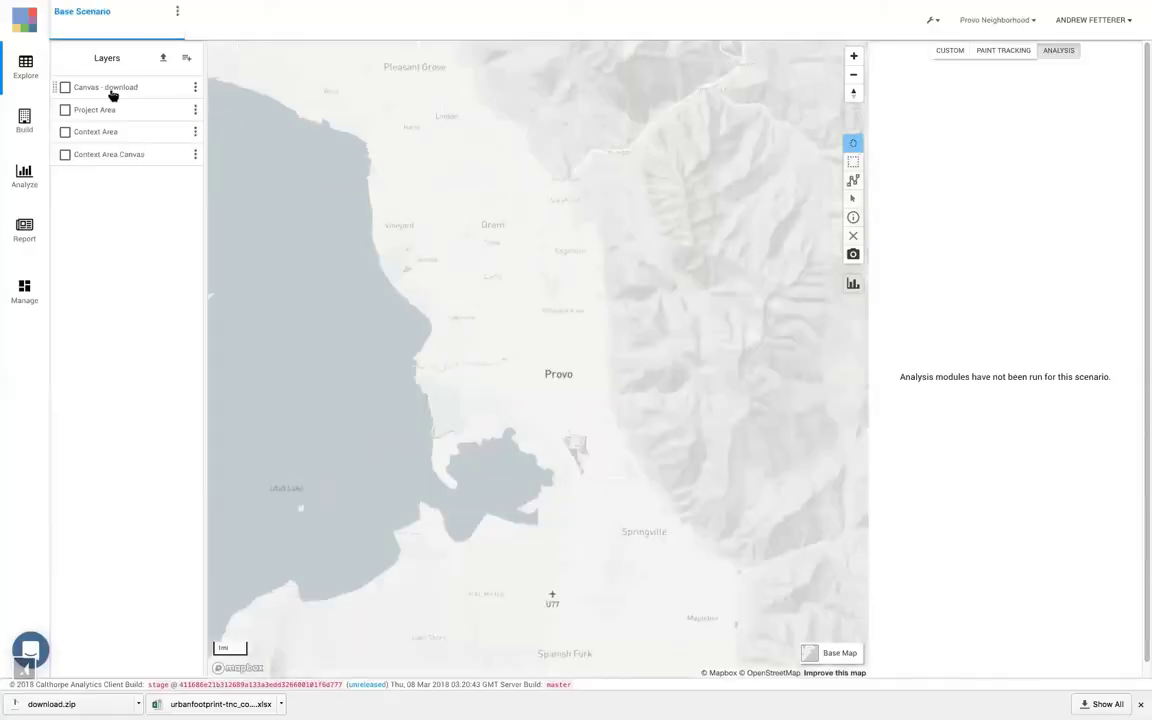
Step: Display the Canvas - download layer and examine the neighborhood's parcels by built form type up close
left_click(112, 92)
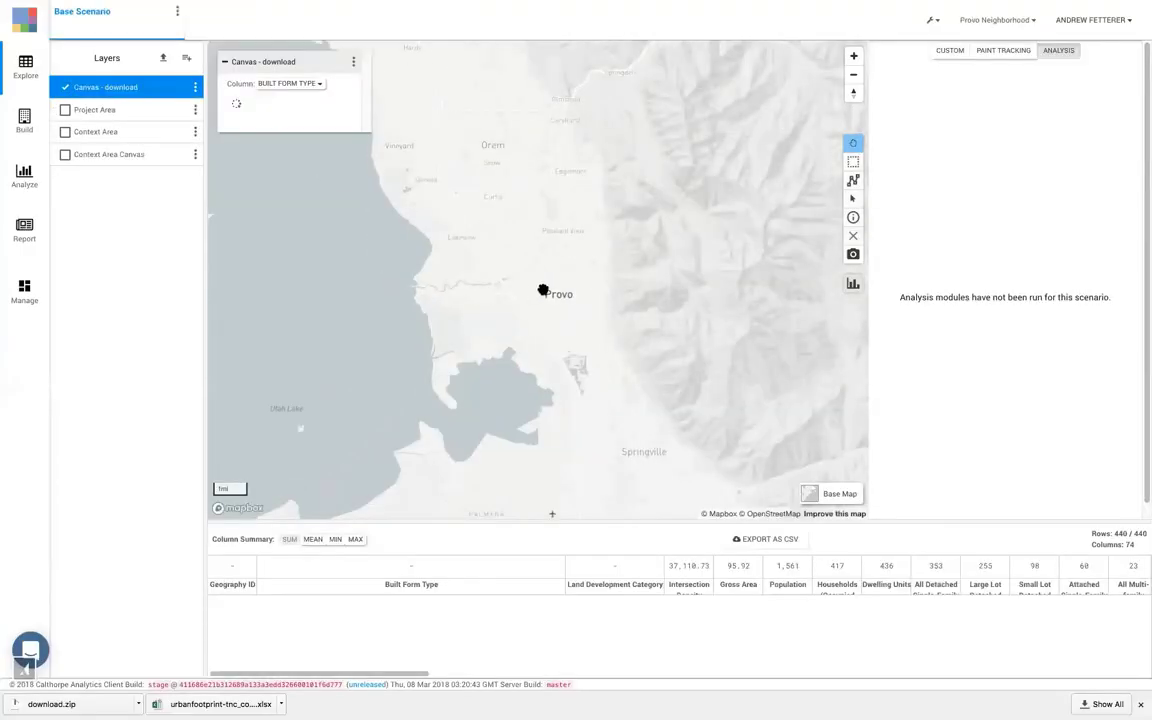
scroll(544, 290, "up", 2)
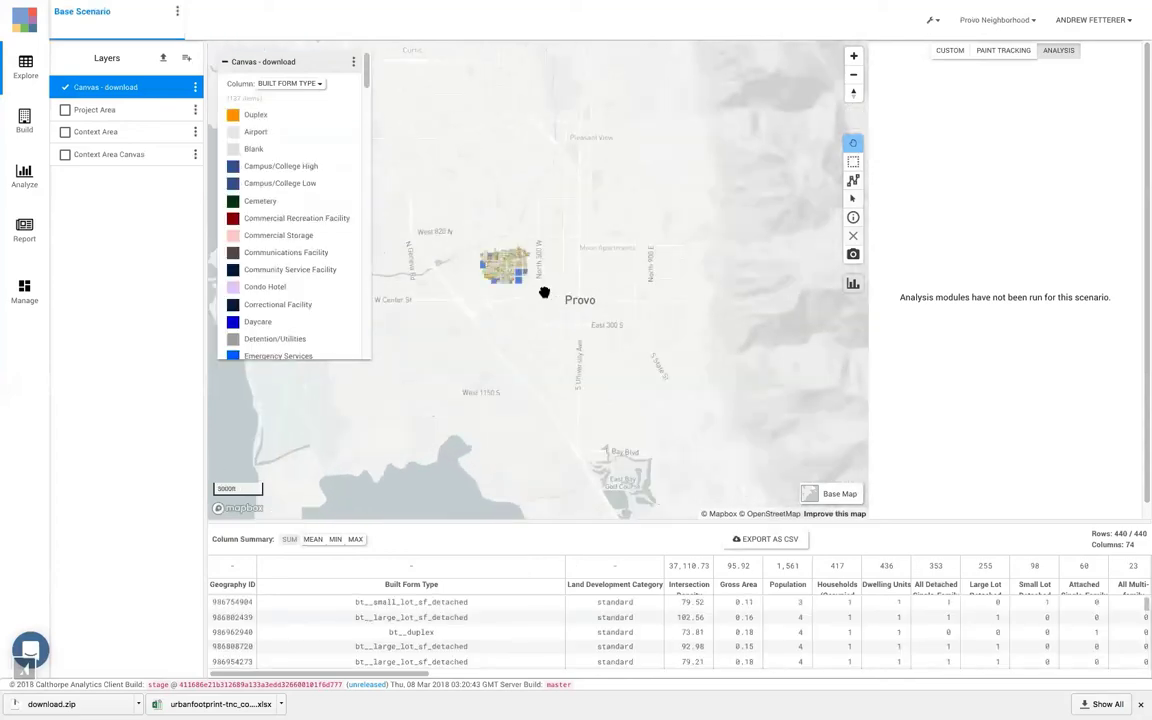
scroll(490, 258, "up", 1)
scroll(485, 257, "up", 3)
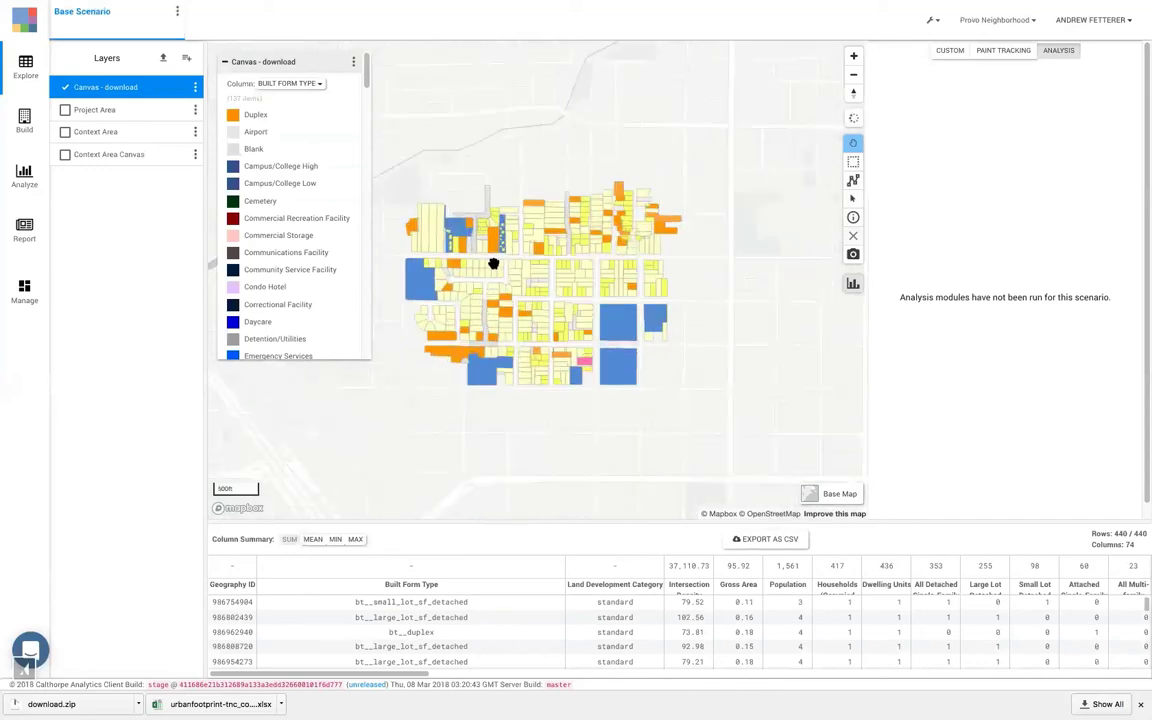
scroll(570, 280, "up", 1)
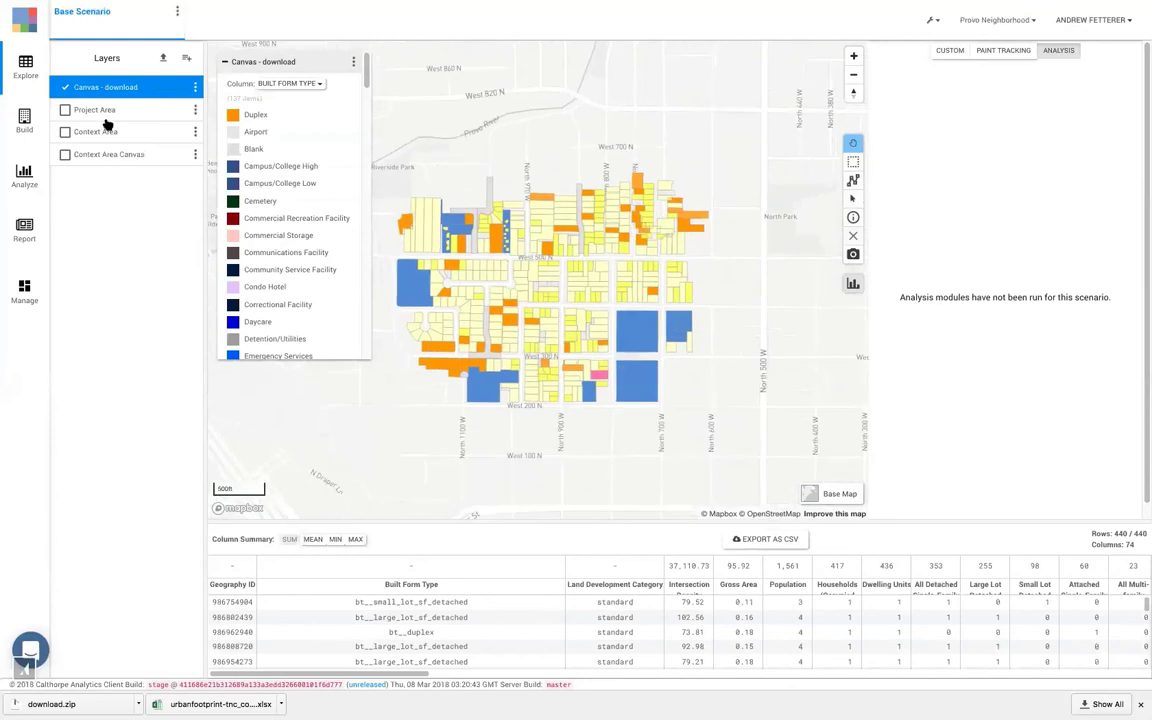
Step: Show only the Project Area layer, hiding the canvas layer, over the satellite base map
left_click(65, 110)
left_click(65, 87)
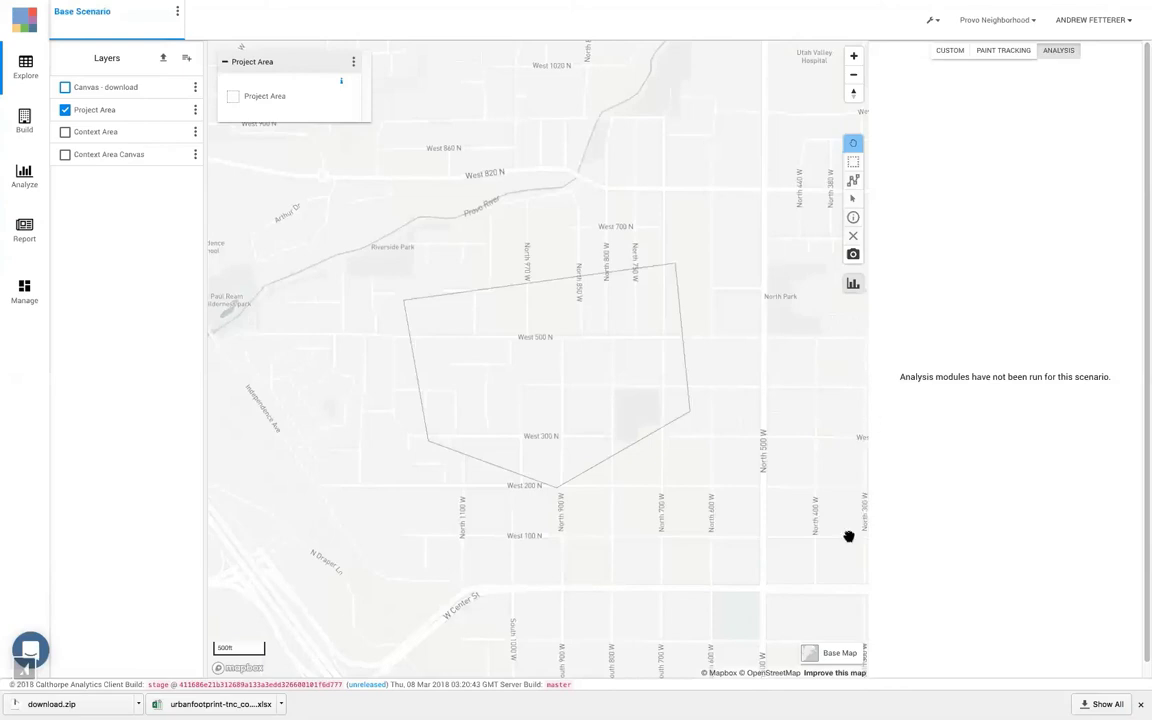
left_click(810, 653)
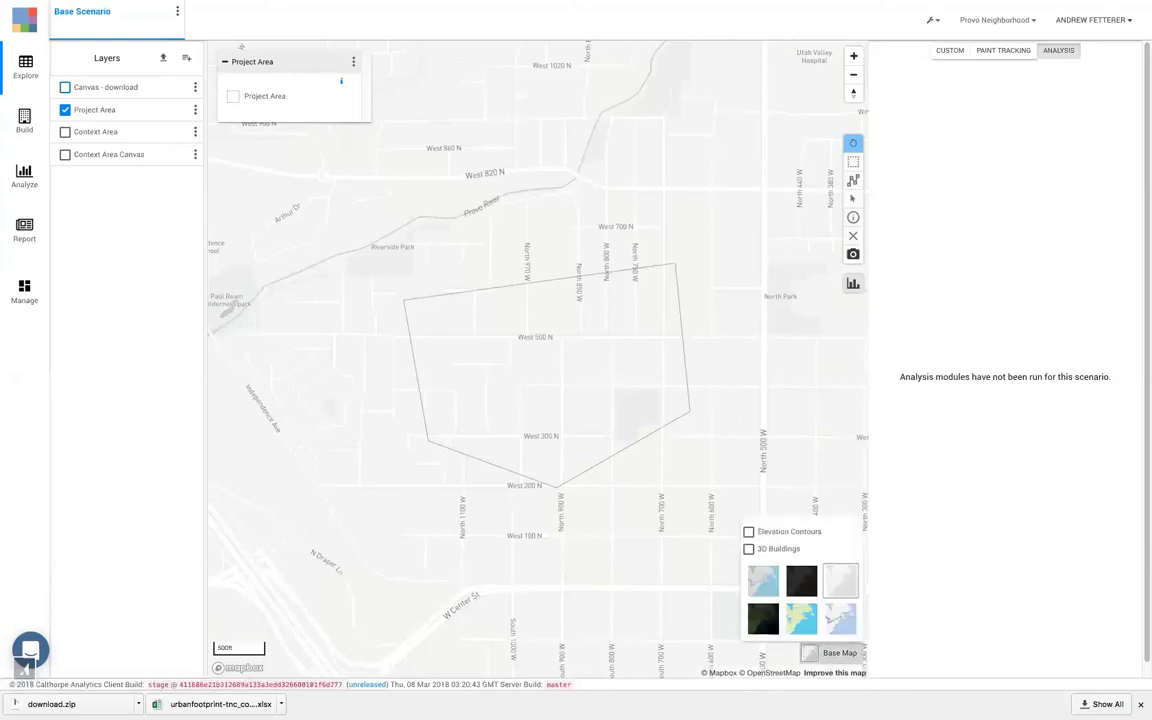
left_click(765, 622)
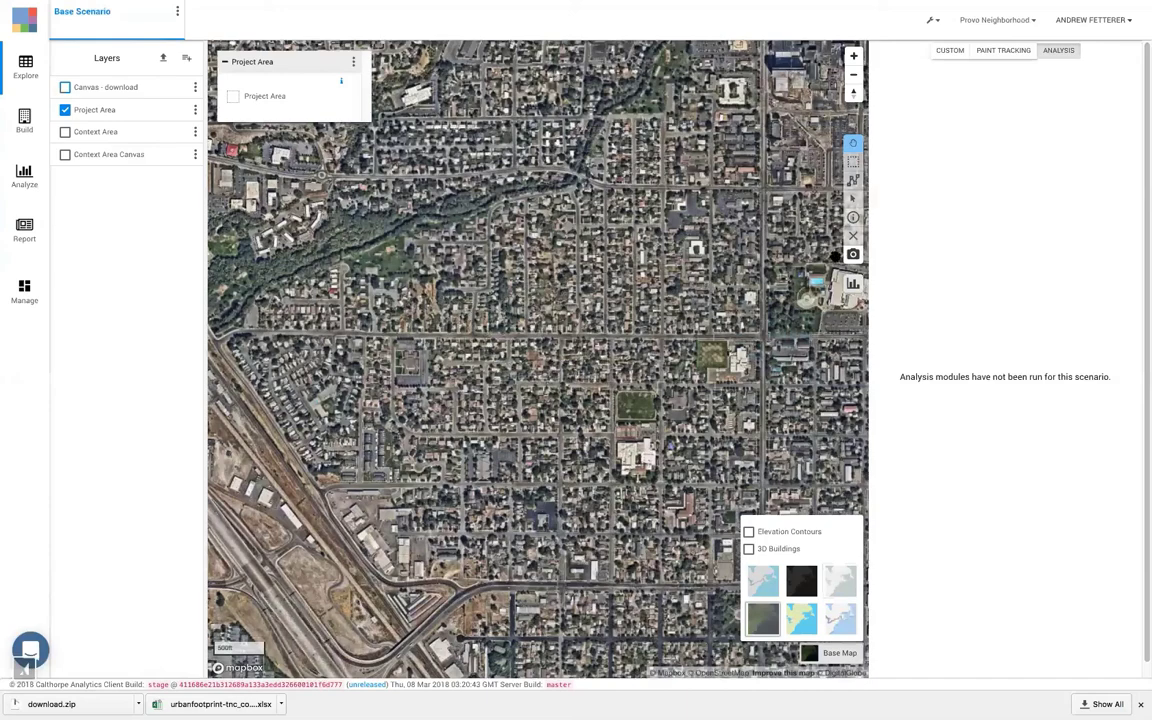
Step: Hide the analysis charts to widen the map, and save an orange #FB9E00 stroke color for the Project Area layer
left_click(853, 286)
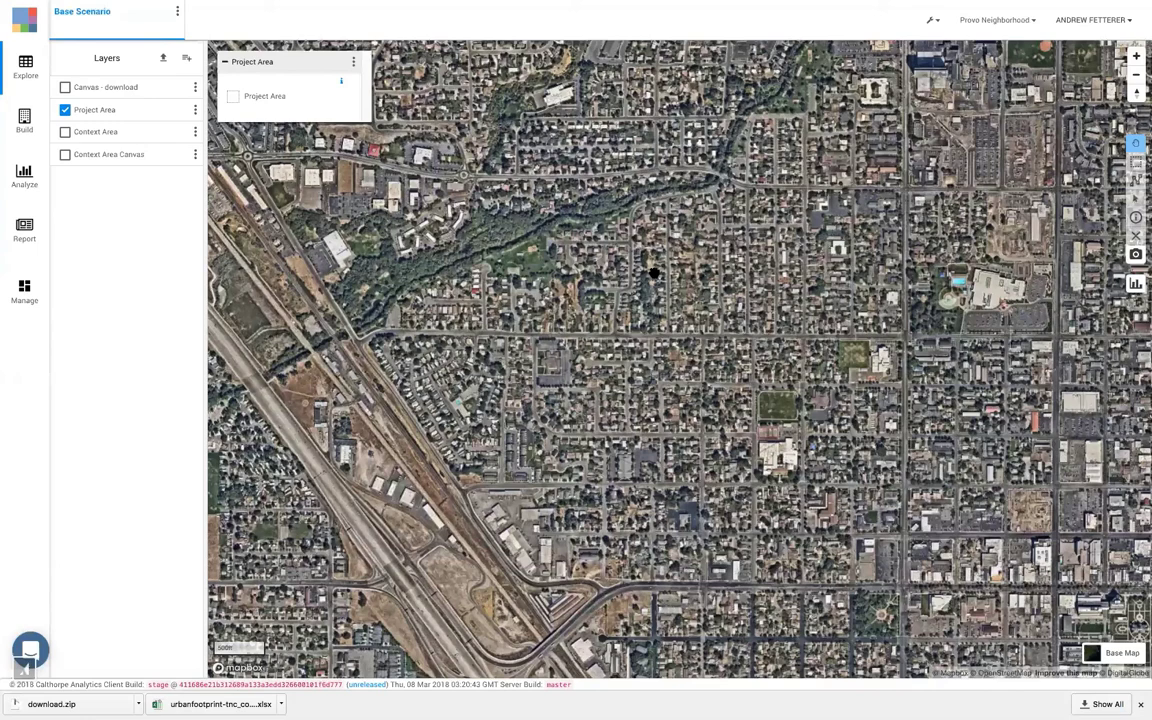
left_click(357, 63)
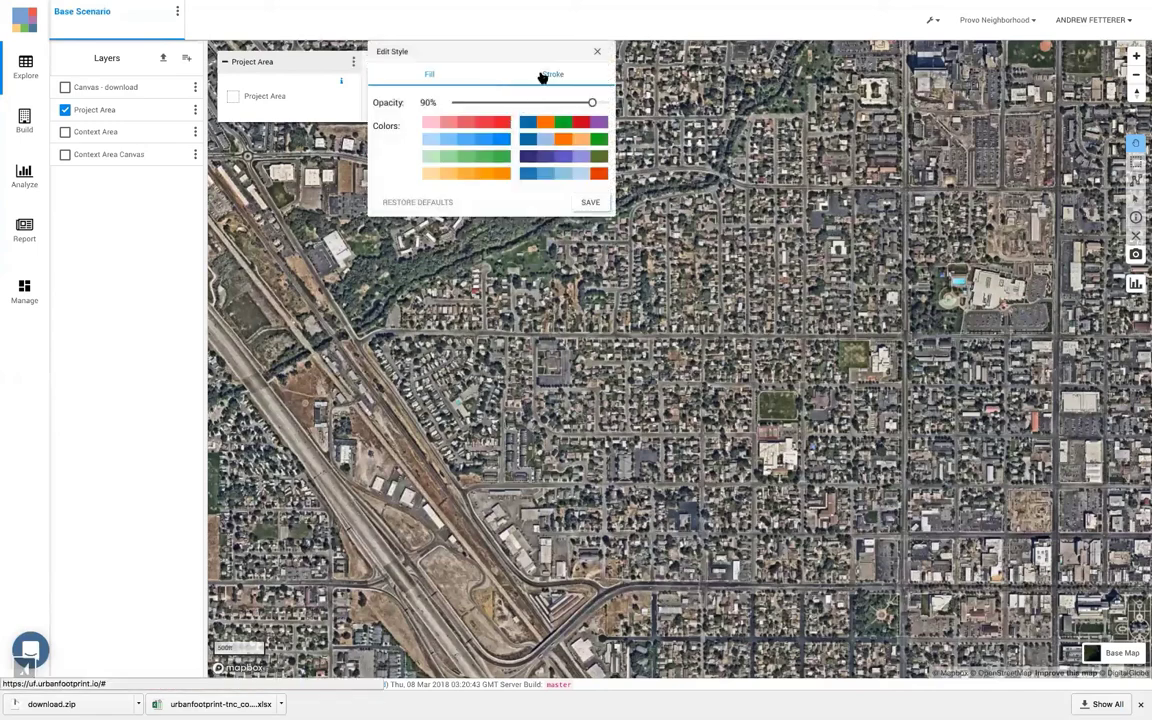
left_click(543, 76)
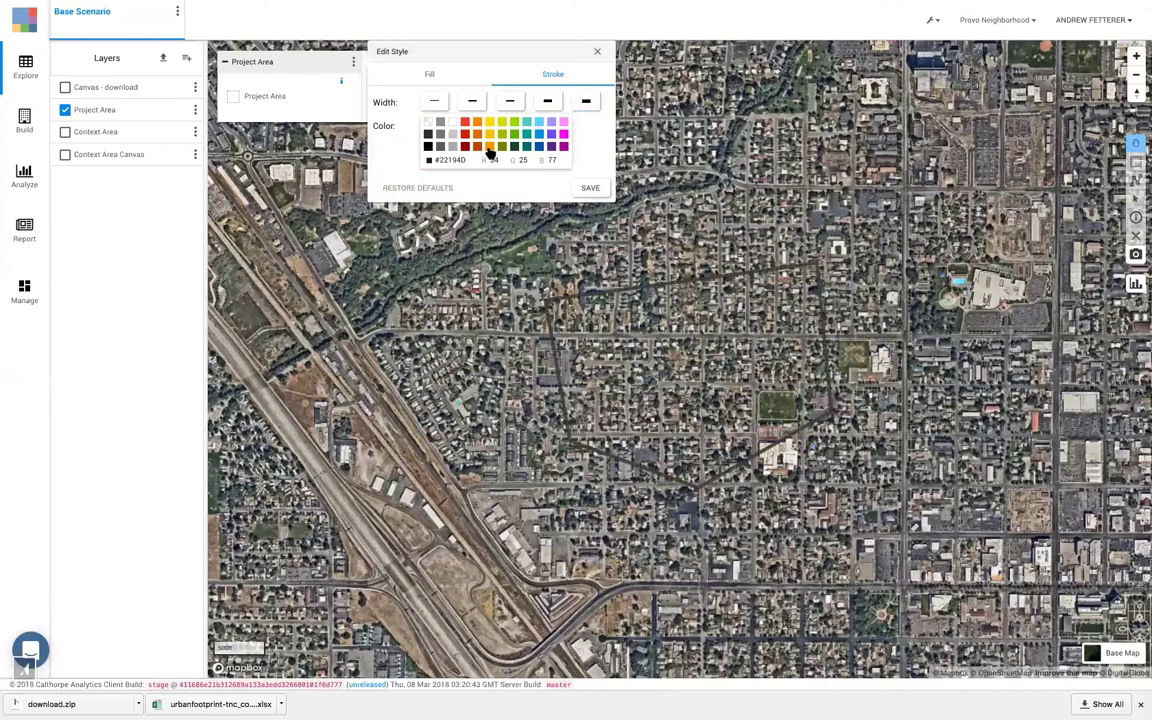
left_click(490, 148)
left_click(580, 187)
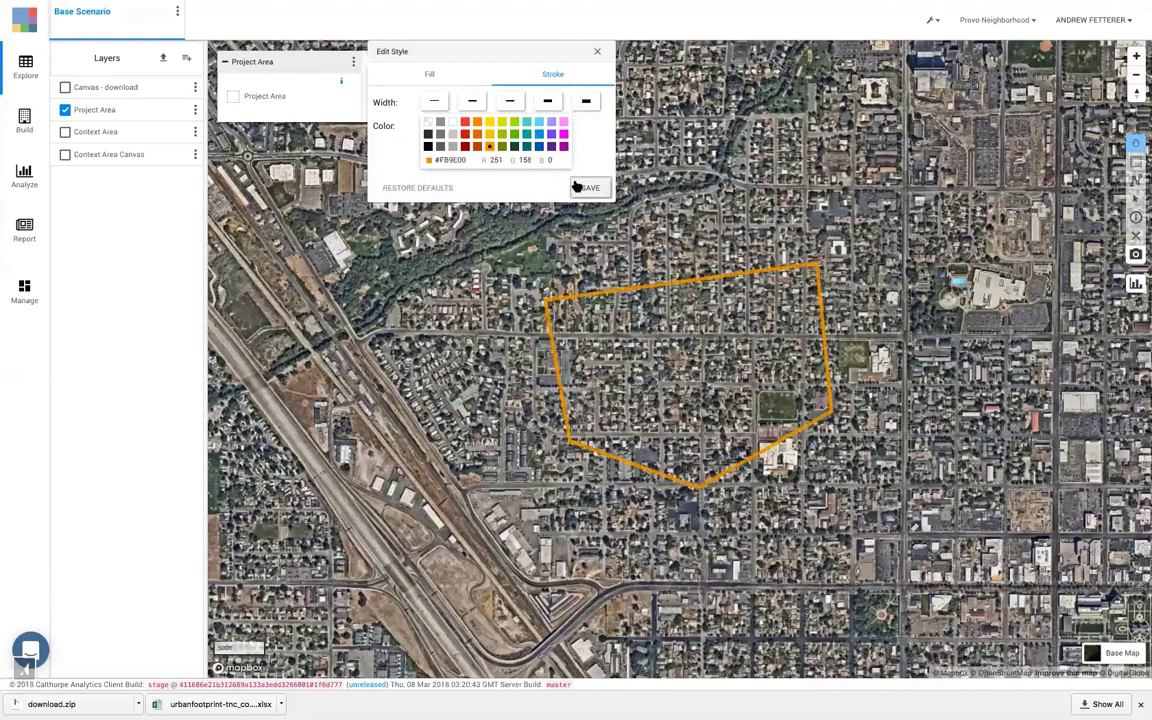